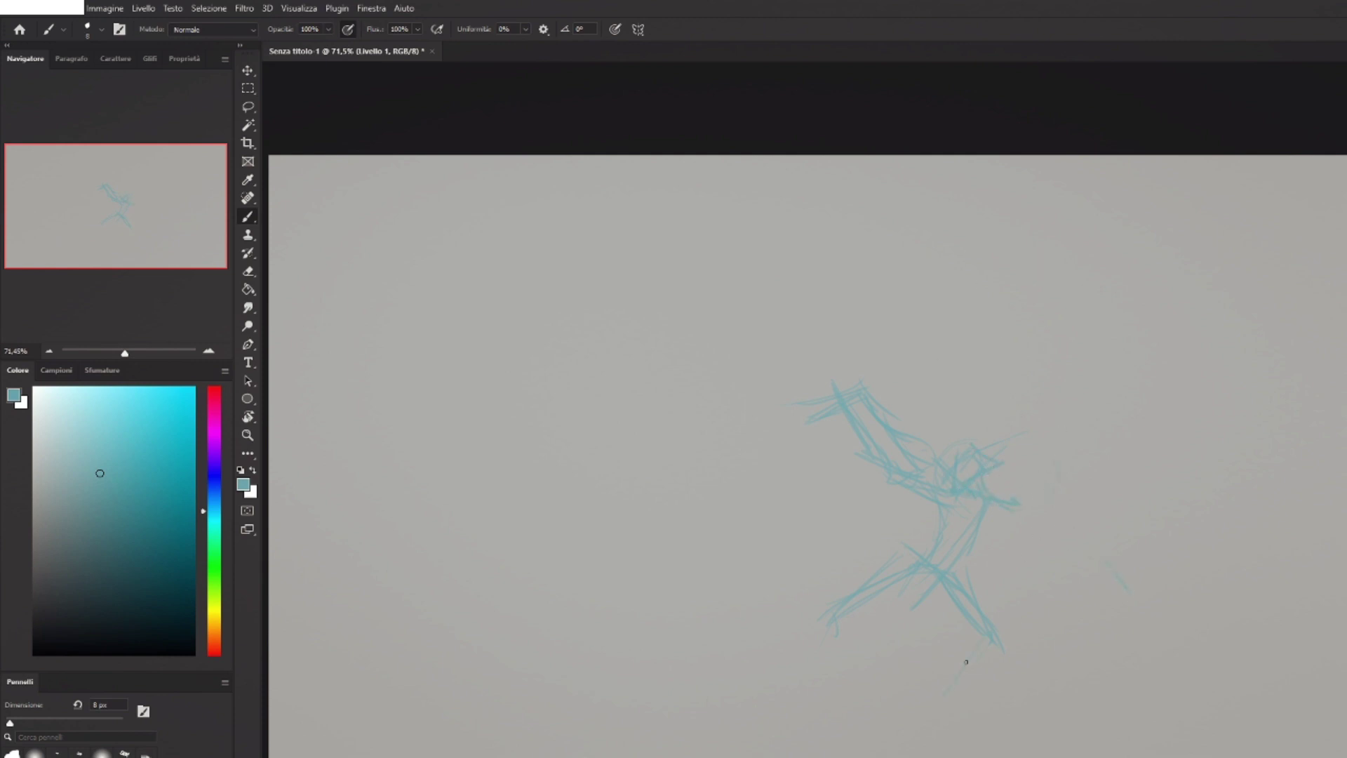
# Undo the last strokes and switch the brush to a darker teal.
pyautogui.hotkey('ctrl', 'z')
pyautogui.hotkey('ctrl', 'z')
pyautogui.hotkey('ctrl', 'z')
pyautogui.click(117, 538)
pyautogui.click(103, 536)
# Outline the figure's head, torso and upper arm over the light sketch, with the brush reduced to 6 px.
pyautogui.moveTo(952, 459)
pyautogui.mouseDown()
pyautogui.moveTo(980, 442)
pyautogui.moveTo(980, 472)
pyautogui.mouseUp()
pyautogui.press('[')
pyautogui.press('[')
pyautogui.moveTo(958, 447)
pyautogui.mouseDown()
pyautogui.moveTo(978, 491)
pyautogui.moveTo(982, 449)
pyautogui.moveTo(1000, 495)
pyautogui.moveTo(942, 462)
pyautogui.moveTo(945, 514)
pyautogui.moveTo(933, 465)
pyautogui.moveTo(914, 471)
pyautogui.moveTo(921, 460)
pyautogui.moveTo(941, 491)
pyautogui.moveTo(914, 553)
pyautogui.moveTo(939, 570)
pyautogui.moveTo(999, 497)
pyautogui.moveTo(1015, 501)
pyautogui.moveTo(1008, 489)
pyautogui.moveTo(1028, 551)
pyautogui.mouseUp()
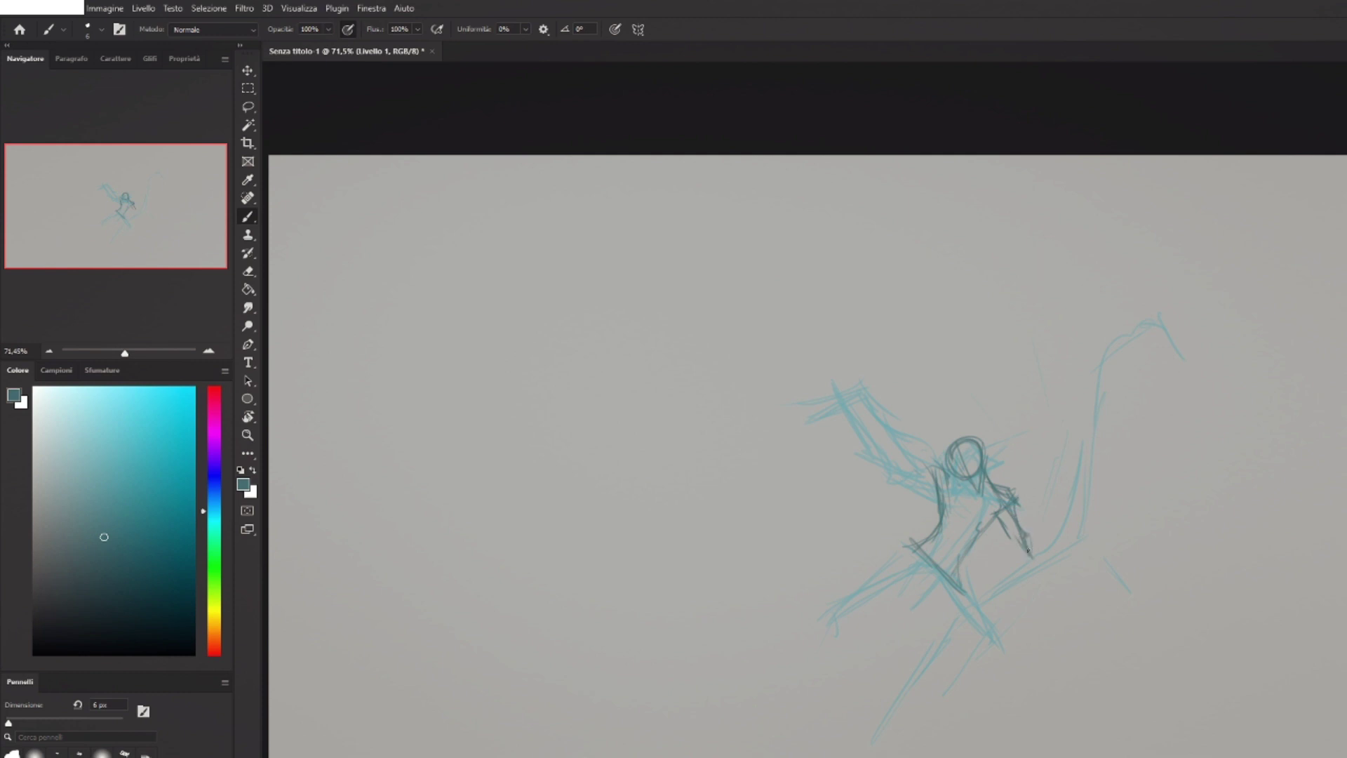
# Draw the bent forearm rising from the elbow on the staff side of the figure.
pyautogui.moveTo(1043, 504); pyautogui.dragTo(1049, 557)
pyautogui.moveTo(1043, 511)
pyautogui.mouseDown()
pyautogui.moveTo(1029, 541)
pyautogui.moveTo(1042, 550)
pyautogui.mouseUp()
pyautogui.moveTo(1049, 477); pyautogui.dragTo(1045, 509)
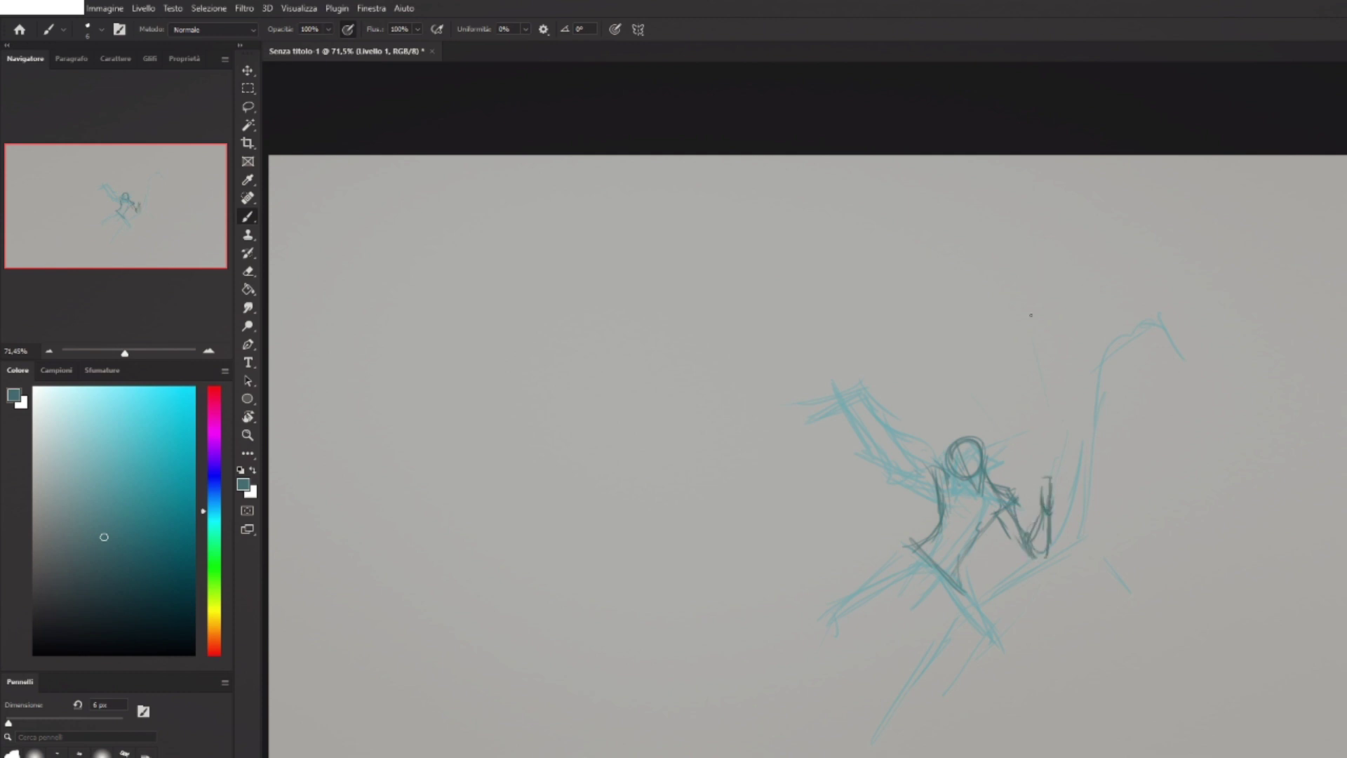
# Draw the long diagonal staff through the hand and the opposite raised arm with its clawed hand.
pyautogui.moveTo(1063, 414); pyautogui.dragTo(1050, 498)
pyautogui.moveTo(1037, 550); pyautogui.dragTo(961, 639)
pyautogui.moveTo(1041, 505)
pyautogui.mouseDown()
pyautogui.moveTo(877, 747)
pyautogui.moveTo(1105, 324)
pyautogui.mouseUp()
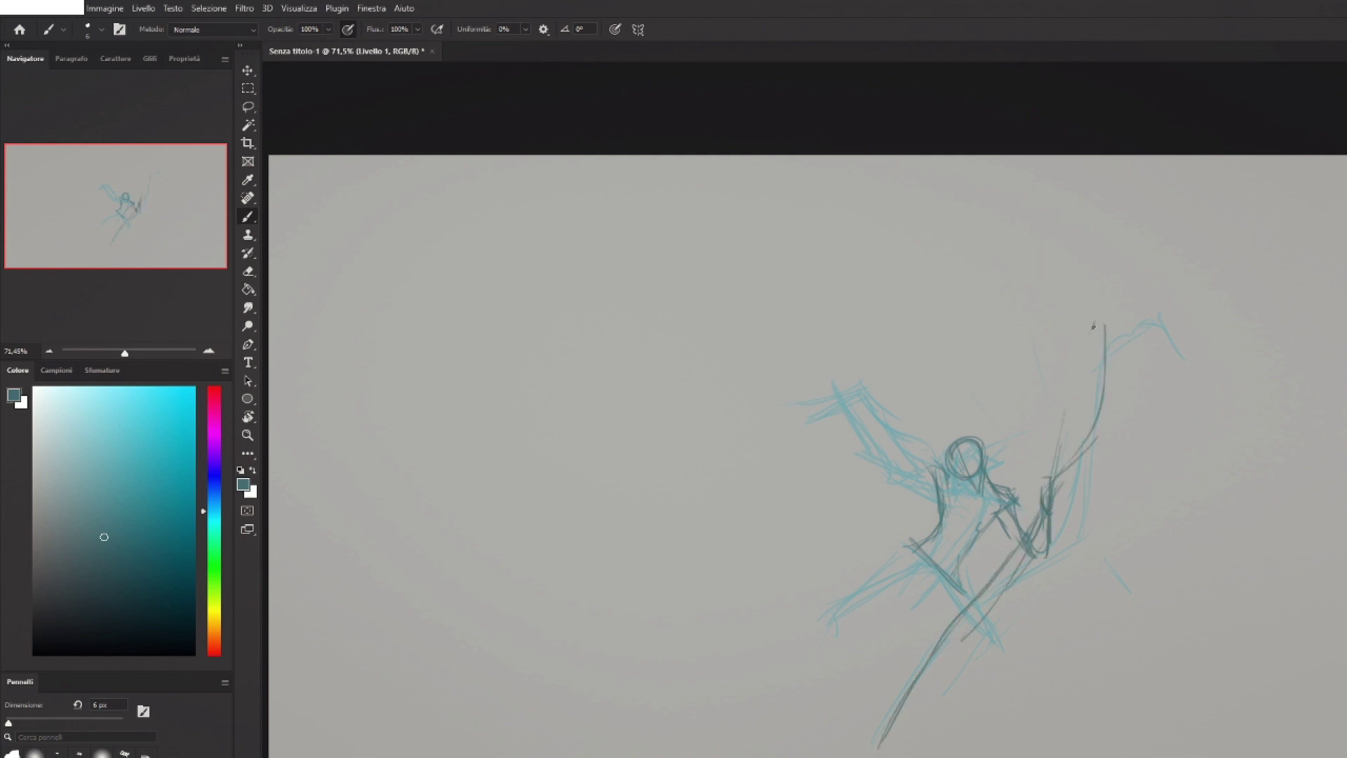
pyautogui.moveTo(934, 471)
pyautogui.mouseDown()
pyautogui.moveTo(875, 448)
pyautogui.moveTo(866, 381)
pyautogui.moveTo(892, 459)
pyautogui.mouseUp()
pyautogui.moveTo(864, 378); pyautogui.dragTo(854, 386)
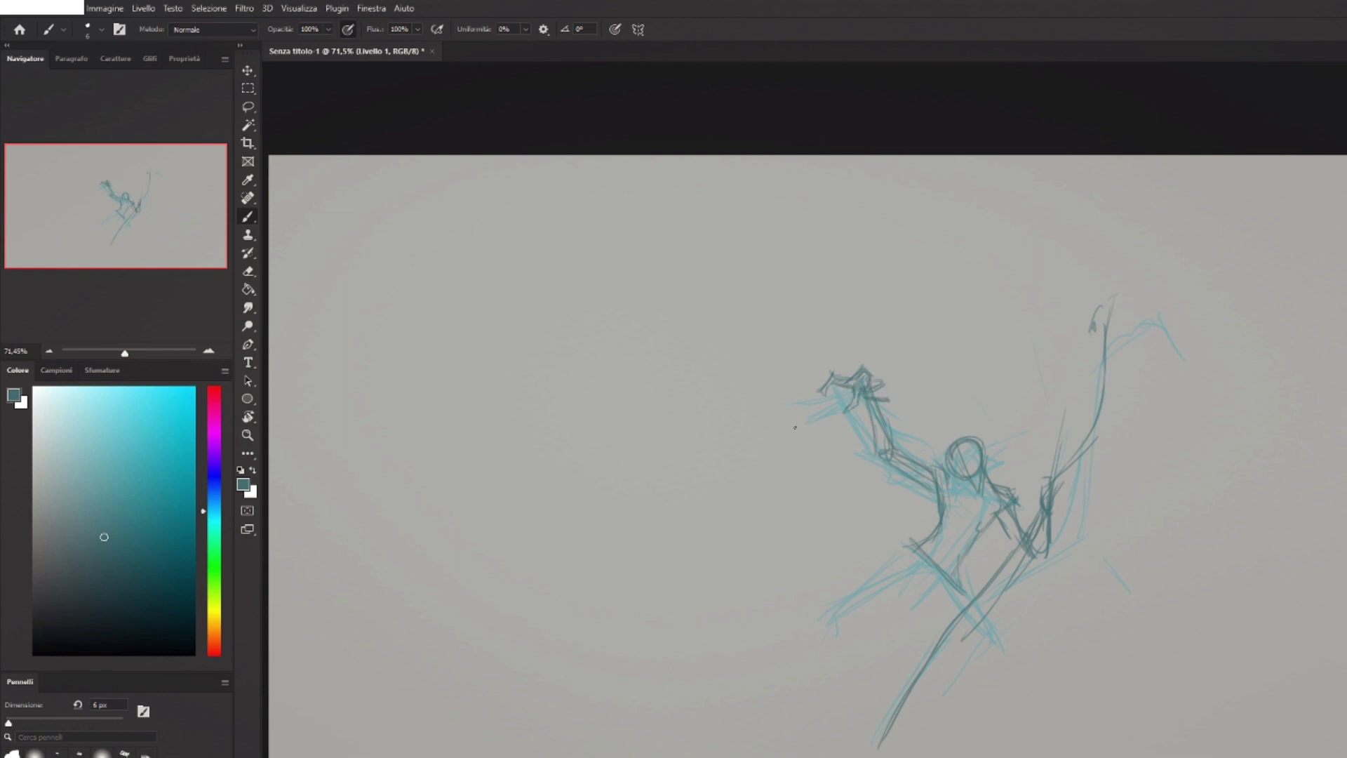
# Sketch thin, jagged flowing contour lines beside the raised arm and sweeping down towards the front foot, undoing unwanted strokes.
pyautogui.moveTo(728, 333); pyautogui.dragTo(791, 404)
pyautogui.moveTo(794, 460); pyautogui.dragTo(848, 448)
pyautogui.moveTo(838, 455); pyautogui.dragTo(875, 502)
pyautogui.moveTo(820, 535); pyautogui.dragTo(866, 569)
pyautogui.hotkey('ctrl', 'z')
pyautogui.hotkey('ctrl', 'z')
pyautogui.hotkey('ctrl', 'z')
pyautogui.hotkey('ctrl', 'z')
pyautogui.hotkey('ctrl', 'z')
pyautogui.moveTo(770, 576); pyautogui.dragTo(810, 646)
pyautogui.moveTo(786, 491); pyautogui.dragTo(794, 530)
pyautogui.moveTo(863, 551)
pyautogui.mouseDown()
pyautogui.moveTo(803, 547)
pyautogui.moveTo(989, 661)
pyautogui.mouseUp()
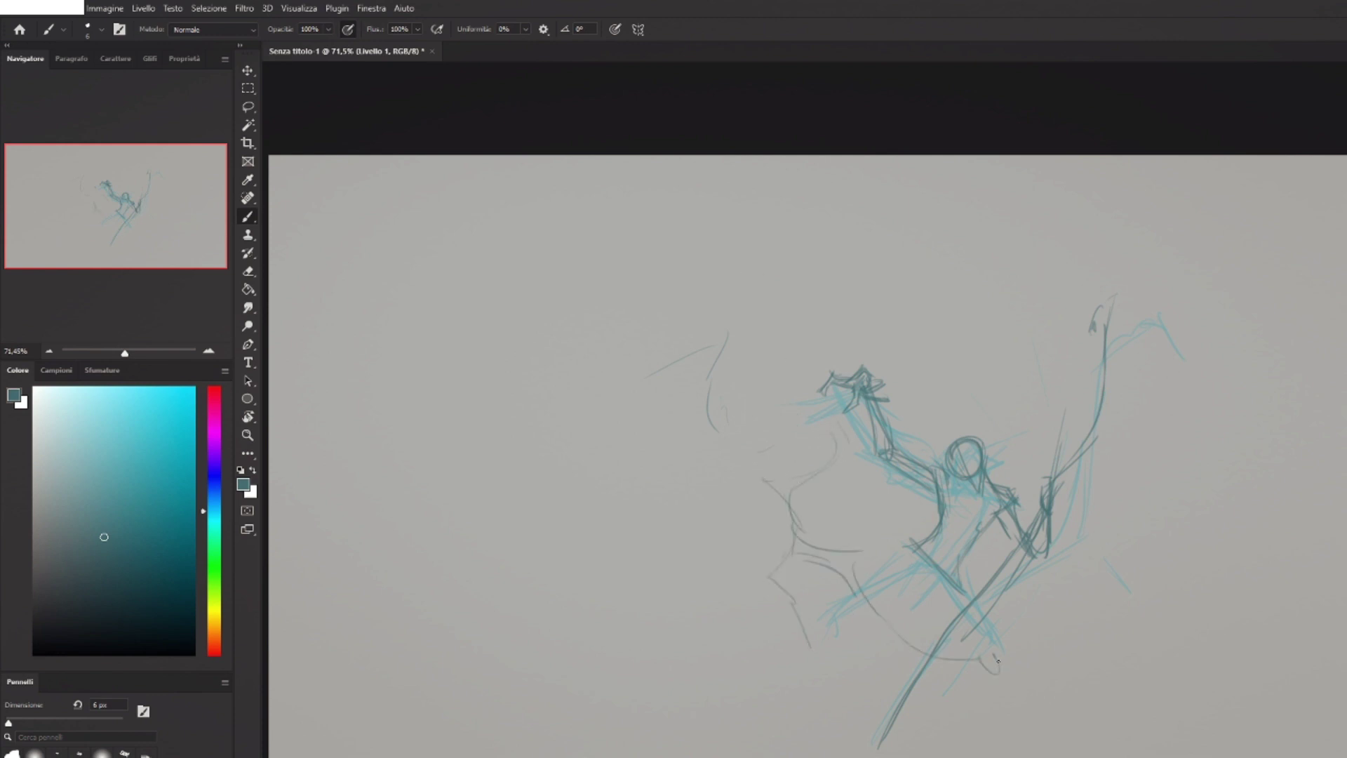
# Draw a sweeping curve beneath the legs and the extended leg with its foot.
pyautogui.moveTo(835, 622)
pyautogui.mouseDown()
pyautogui.moveTo(912, 679)
pyautogui.moveTo(1037, 694)
pyautogui.mouseUp()
pyautogui.moveTo(930, 580)
pyautogui.mouseDown()
pyautogui.moveTo(878, 602)
pyautogui.moveTo(941, 575)
pyautogui.mouseUp()
pyautogui.moveTo(962, 569)
pyautogui.mouseDown()
pyautogui.moveTo(945, 590)
pyautogui.moveTo(929, 589)
pyautogui.moveTo(977, 602)
pyautogui.moveTo(935, 576)
pyautogui.moveTo(974, 640)
pyautogui.moveTo(971, 600)
pyautogui.moveTo(984, 649)
pyautogui.moveTo(1020, 665)
pyautogui.moveTo(1035, 712)
pyautogui.mouseUp()
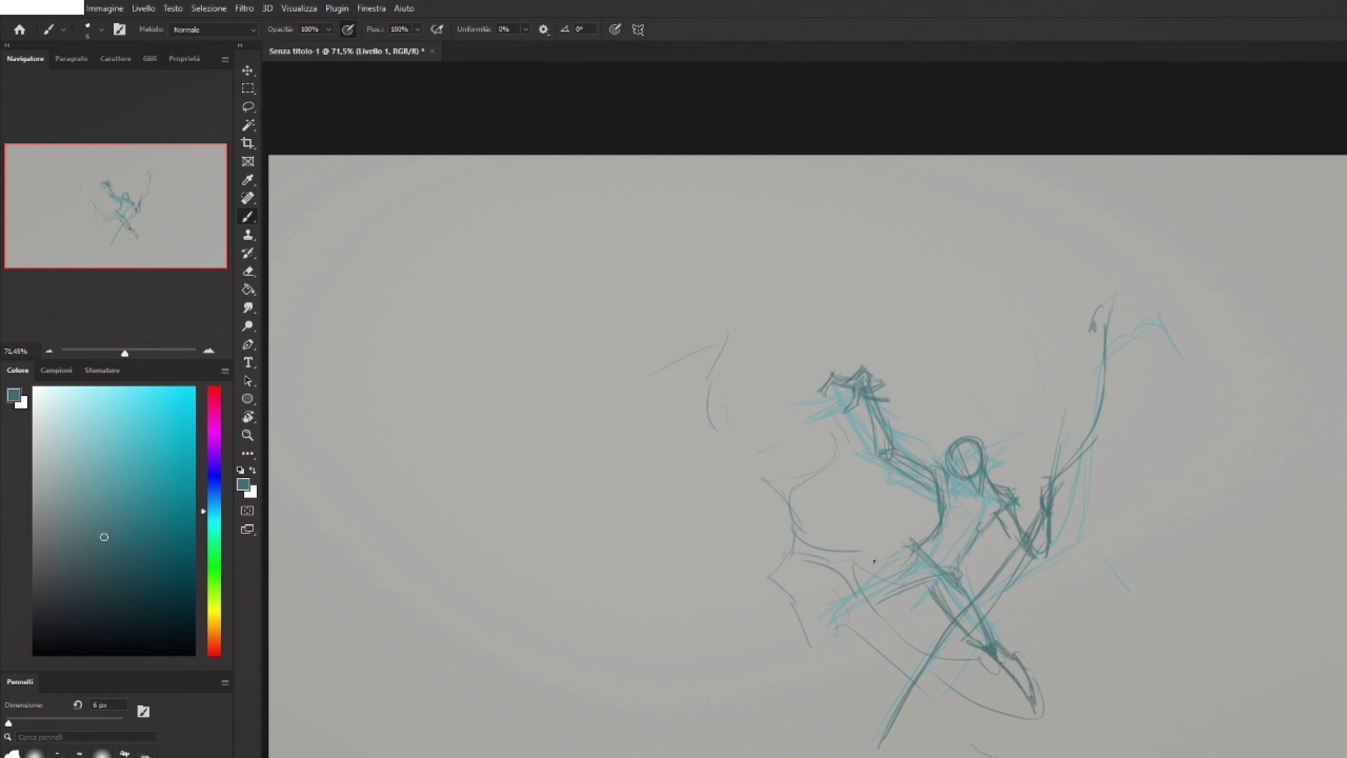
# Draw the bent rear leg and its foot with short overlapping strokes.
pyautogui.moveTo(901, 560)
pyautogui.mouseDown()
pyautogui.moveTo(837, 596)
pyautogui.moveTo(818, 663)
pyautogui.moveTo(883, 565)
pyautogui.moveTo(867, 604)
pyautogui.mouseUp()
pyautogui.moveTo(848, 621); pyautogui.dragTo(842, 640)
pyautogui.moveTo(846, 631); pyautogui.dragTo(823, 676)
pyautogui.moveTo(867, 635)
pyautogui.mouseDown()
pyautogui.moveTo(810, 688)
pyautogui.moveTo(832, 667)
pyautogui.mouseUp()
# Sketch the angular ground slab under the feet and add a pointed ear to the head.
pyautogui.moveTo(835, 670); pyautogui.dragTo(876, 686)
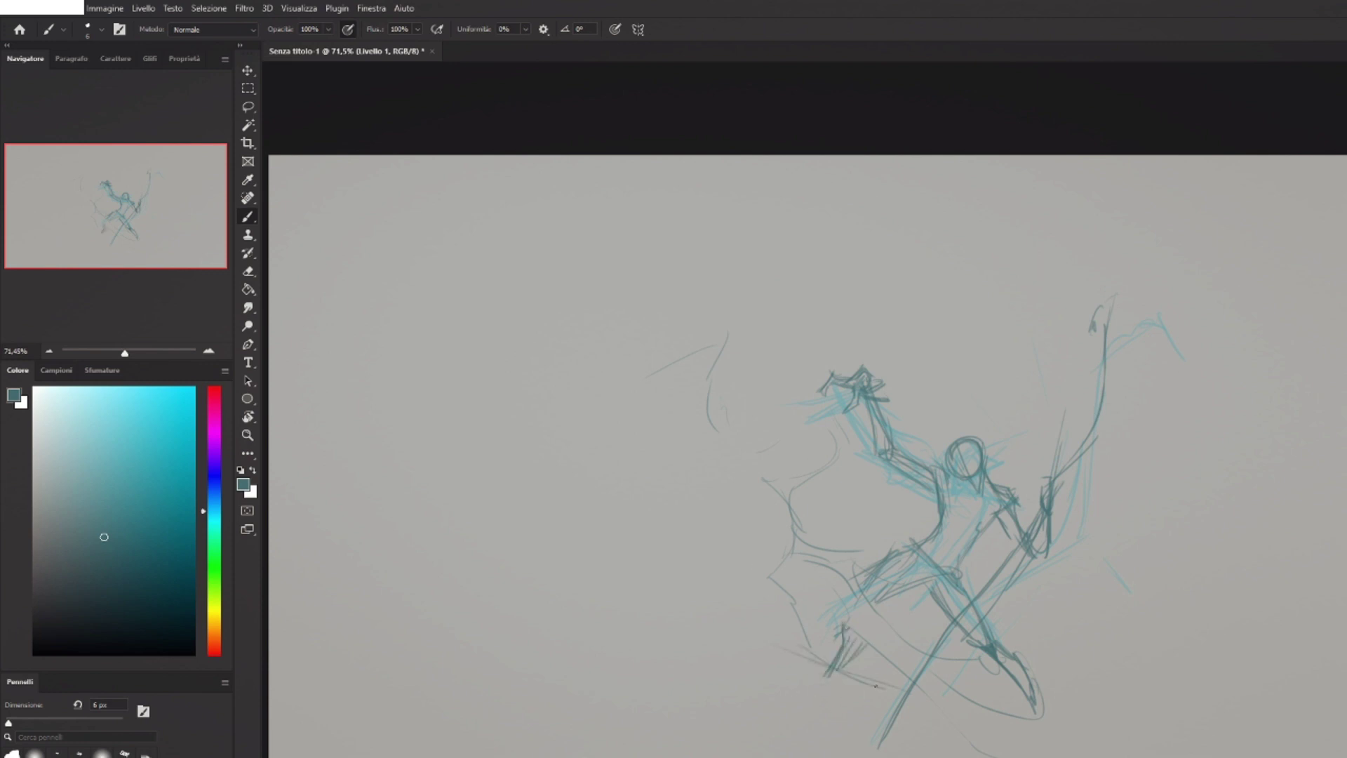
pyautogui.moveTo(775, 658); pyautogui.dragTo(841, 680)
pyautogui.moveTo(767, 646); pyautogui.dragTo(821, 695)
pyautogui.moveTo(800, 691); pyautogui.dragTo(813, 705)
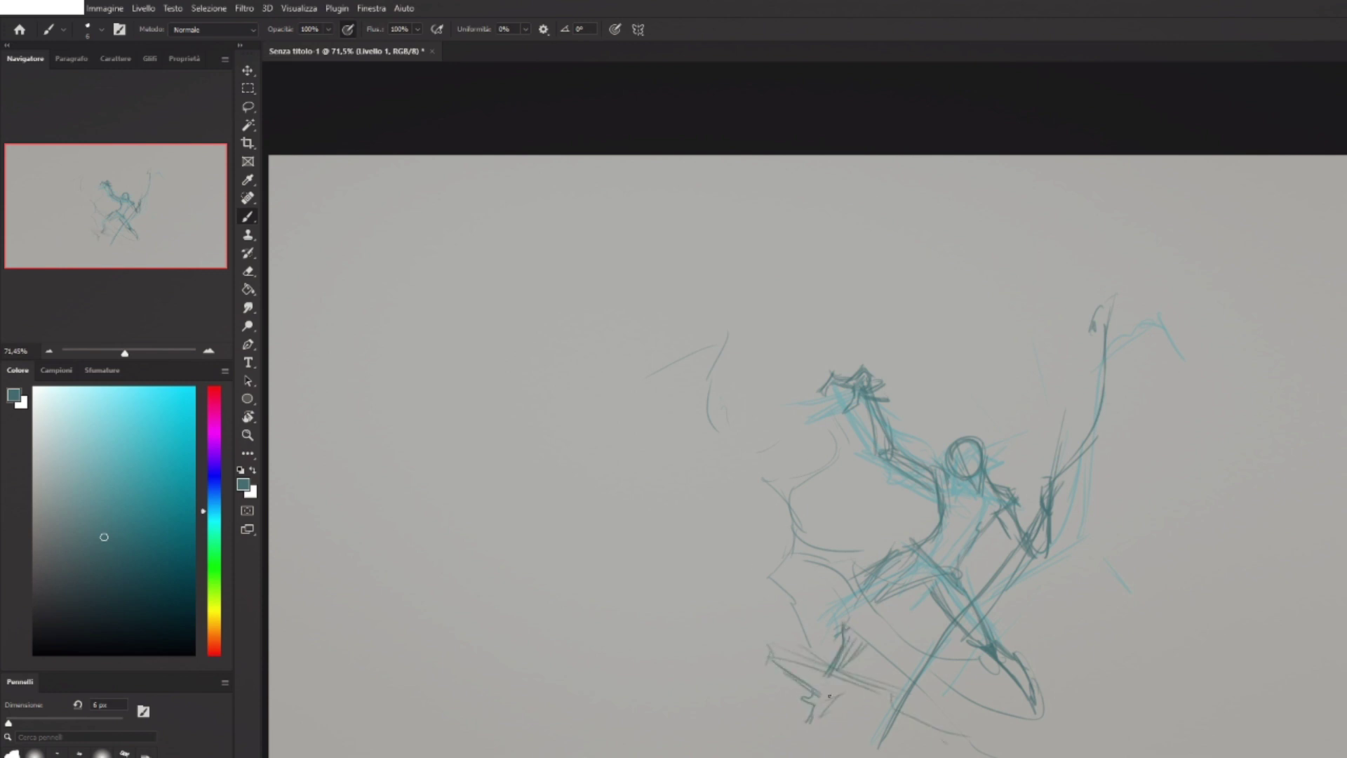
pyautogui.moveTo(765, 648)
pyautogui.mouseDown()
pyautogui.moveTo(895, 694)
pyautogui.moveTo(856, 733)
pyautogui.moveTo(991, 741)
pyautogui.mouseUp()
pyautogui.moveTo(888, 732); pyautogui.dragTo(978, 738)
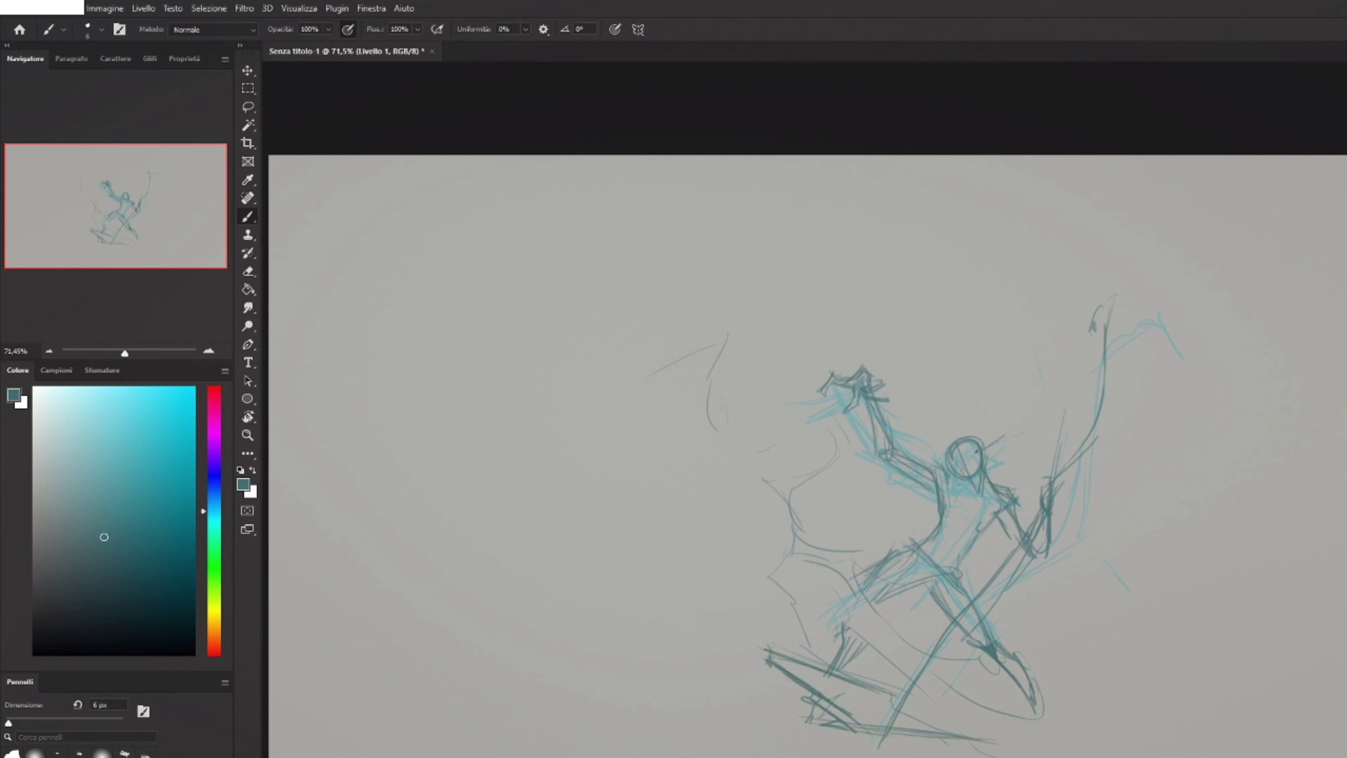
pyautogui.moveTo(982, 459); pyautogui.dragTo(1017, 423)
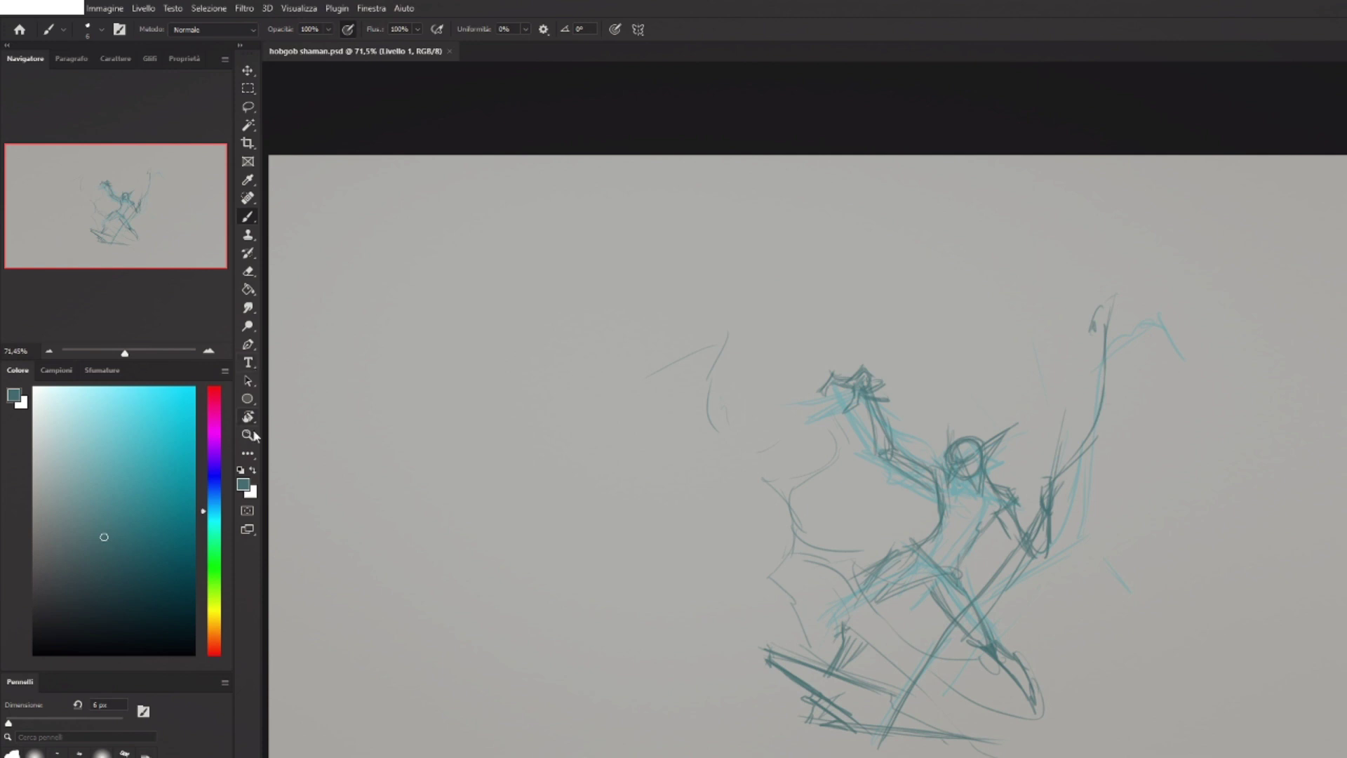
# Enlarge the whole sketch with Free Transform and reposition it on the canvas.
pyautogui.press('z')
pyautogui.click(940, 418)
pyautogui.hotkey('ctrl', 't')
pyautogui.moveTo(1049, 427); pyautogui.dragTo(933, 460)
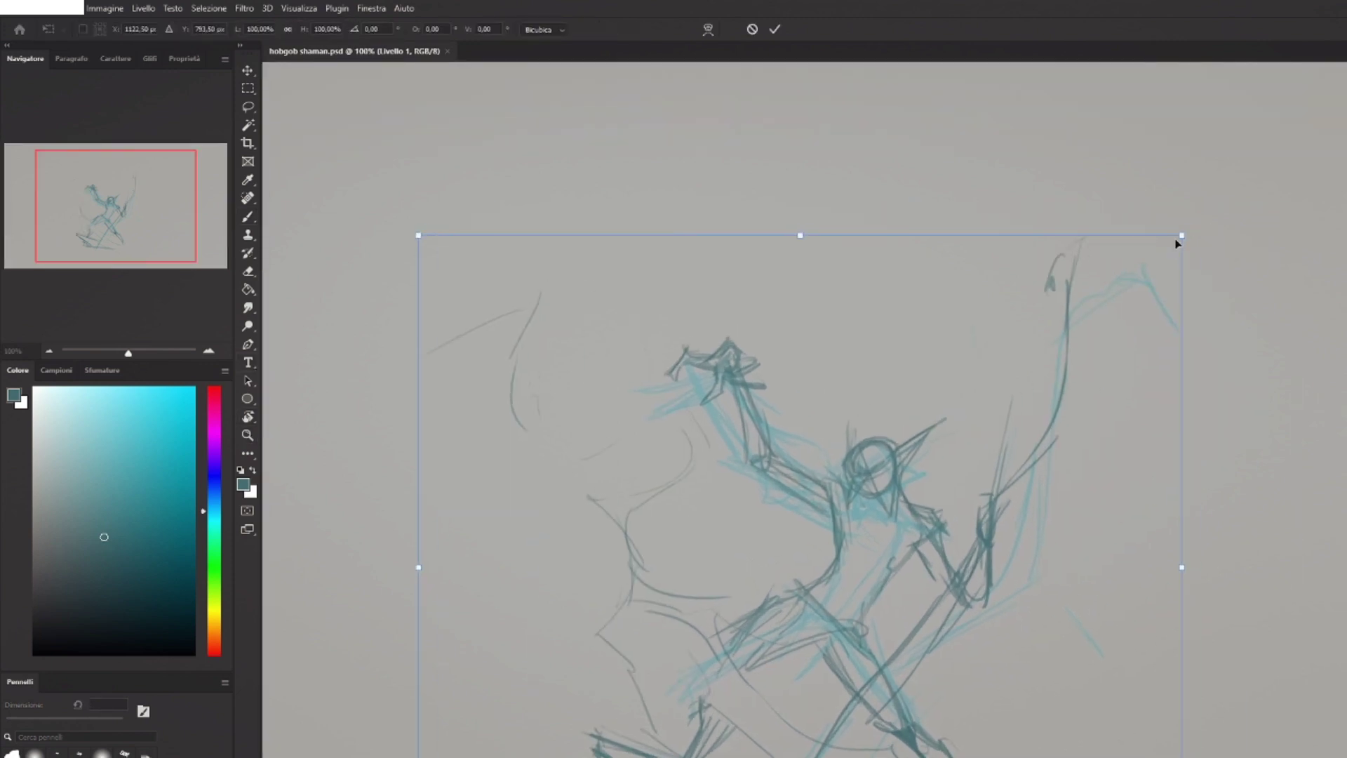
pyautogui.moveTo(1179, 235); pyautogui.dragTo(1266, 163)
pyautogui.moveTo(1055, 449)
pyautogui.mouseDown()
pyautogui.moveTo(1024, 400)
pyautogui.moveTo(1022, 413)
pyautogui.mouseUp()
pyautogui.moveTo(1340, 441); pyautogui.dragTo(1340, 340)
pyautogui.hotkey('ctrl', 'z')
pyautogui.hotkey('ctrl', 'z')
pyautogui.hotkey('ctrl', 'z')
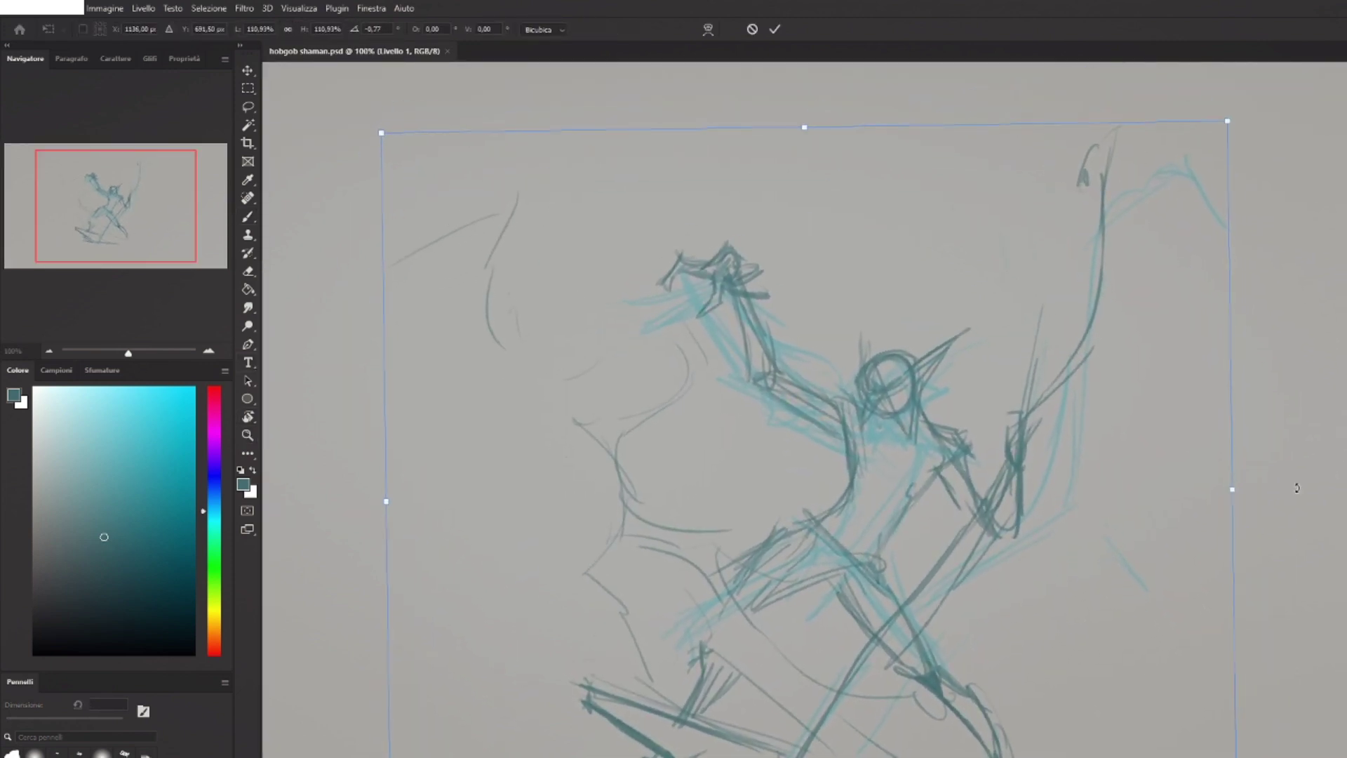
pyautogui.moveTo(1229, 123); pyautogui.dragTo(1346, 61)
pyautogui.scroll(-5, 983, 523)
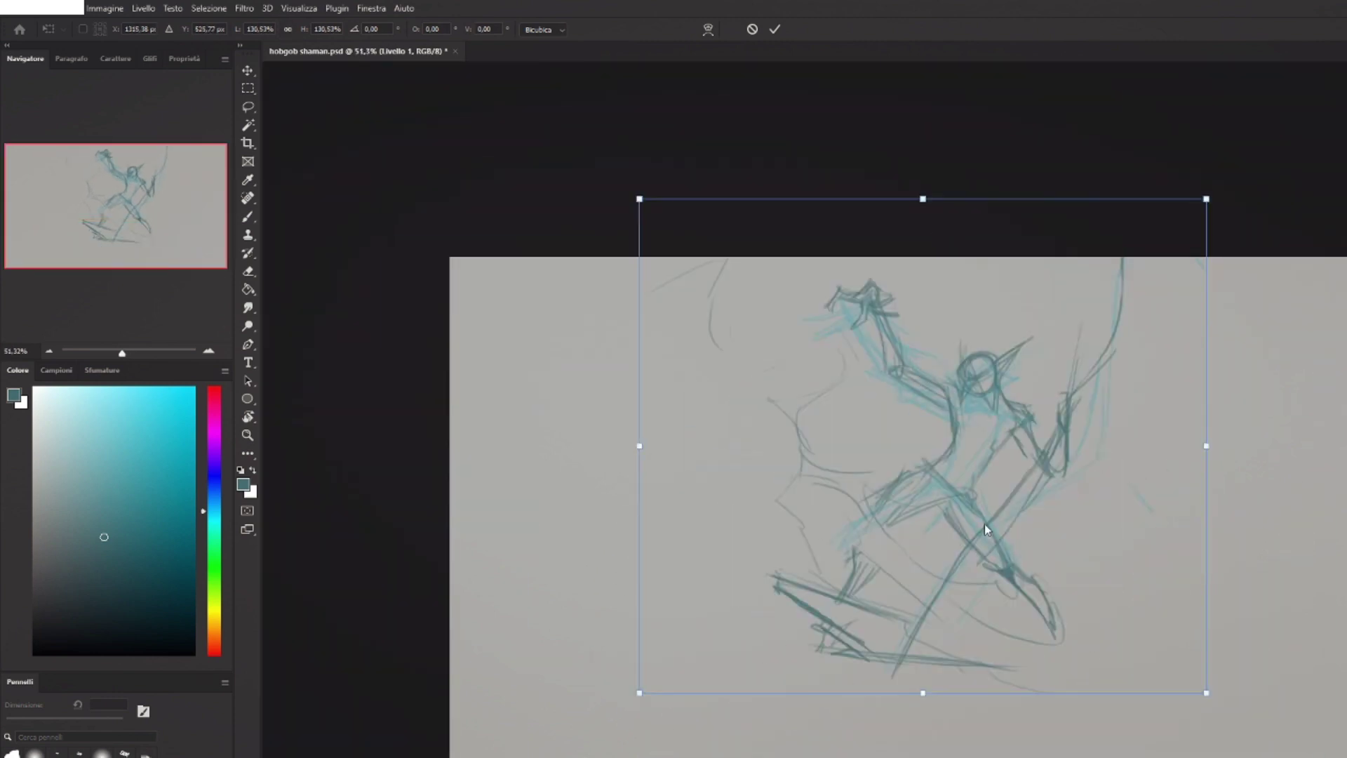
pyautogui.moveTo(1008, 400)
pyautogui.mouseDown()
pyautogui.moveTo(953, 439)
pyautogui.moveTo(954, 458)
pyautogui.mouseUp()
pyautogui.moveTo(1152, 259)
pyautogui.mouseDown()
pyautogui.moveTo(1127, 277)
pyautogui.moveTo(1186, 283)
pyautogui.mouseUp()
pyautogui.press('Return')
# Sketch a curved, beak-like ornament with feathery strokes at the staff's upper end.
pyautogui.scroll(2, 909, 515)
pyautogui.press('b')
pyautogui.moveTo(1098, 289); pyautogui.dragTo(1168, 273)
pyautogui.moveTo(1094, 317)
pyautogui.mouseDown()
pyautogui.moveTo(1144, 274)
pyautogui.moveTo(1166, 277)
pyautogui.mouseUp()
pyautogui.moveTo(1092, 270)
pyautogui.mouseDown()
pyautogui.moveTo(1136, 251)
pyautogui.moveTo(1202, 294)
pyautogui.mouseUp()
pyautogui.moveTo(1107, 291); pyautogui.dragTo(1183, 282)
pyautogui.moveTo(1117, 237); pyautogui.dragTo(1179, 284)
pyautogui.moveTo(1094, 323)
pyautogui.mouseDown()
pyautogui.moveTo(1144, 354)
pyautogui.moveTo(1125, 320)
pyautogui.moveTo(1164, 345)
pyautogui.mouseUp()
# Try a long strand with a forked end hanging from the staff's ornament.
pyautogui.moveTo(1078, 297); pyautogui.dragTo(1054, 567)
pyautogui.moveTo(1028, 491); pyautogui.dragTo(1108, 421)
pyautogui.moveTo(1071, 534); pyautogui.dragTo(1082, 566)
pyautogui.moveTo(1039, 570)
pyautogui.mouseDown()
pyautogui.moveTo(1035, 604)
pyautogui.moveTo(1061, 620)
pyautogui.mouseUp()
pyautogui.moveTo(1058, 555); pyautogui.dragTo(1064, 619)
pyautogui.hotkey('ctrl', 'z')
pyautogui.hotkey('ctrl', 'z')
pyautogui.hotkey('ctrl', 'z')
pyautogui.hotkey('ctrl', 'z')
pyautogui.moveTo(1062, 549)
pyautogui.mouseDown()
pyautogui.moveTo(1085, 601)
pyautogui.moveTo(1121, 617)
pyautogui.mouseUp()
pyautogui.moveTo(1081, 542); pyautogui.dragTo(1115, 568)
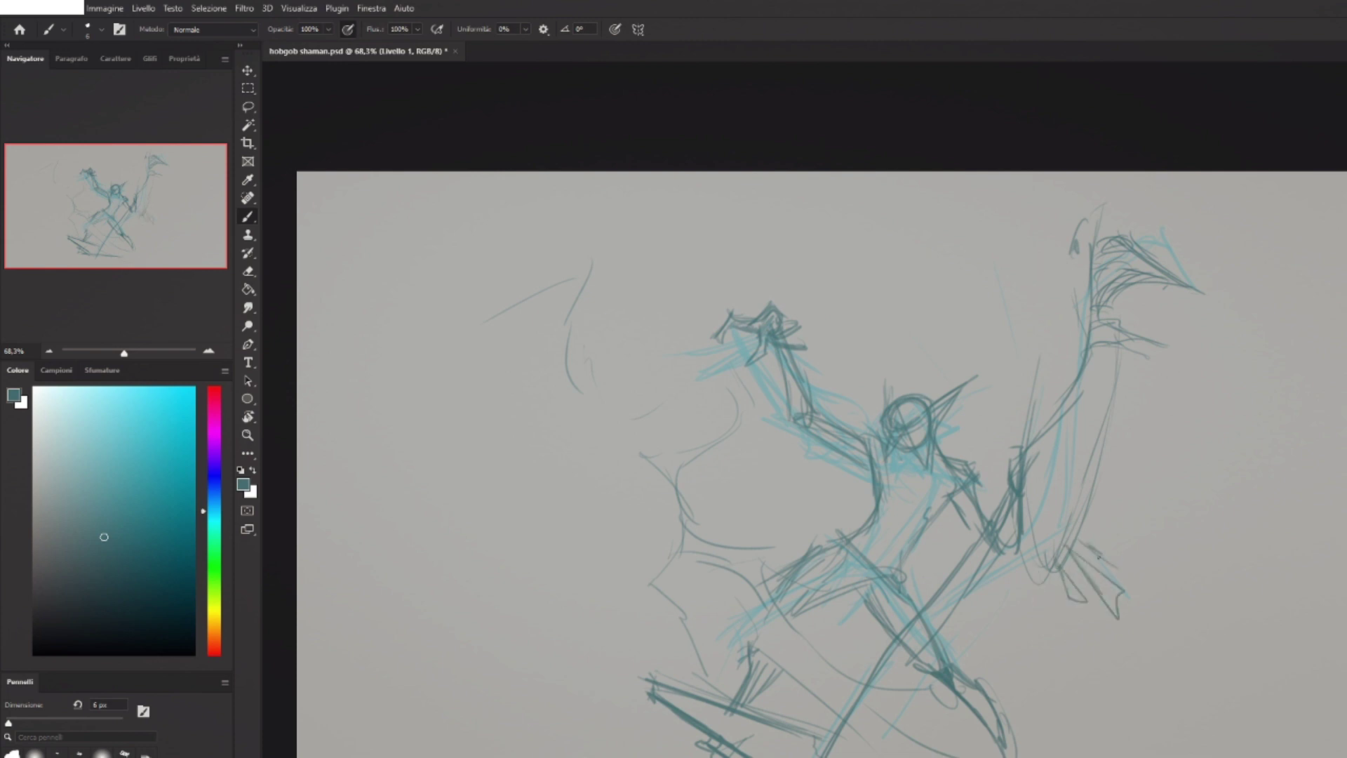
# Select the hanging strand beside the staff with the Lasso, delete it and deselect.
pyautogui.press('l')
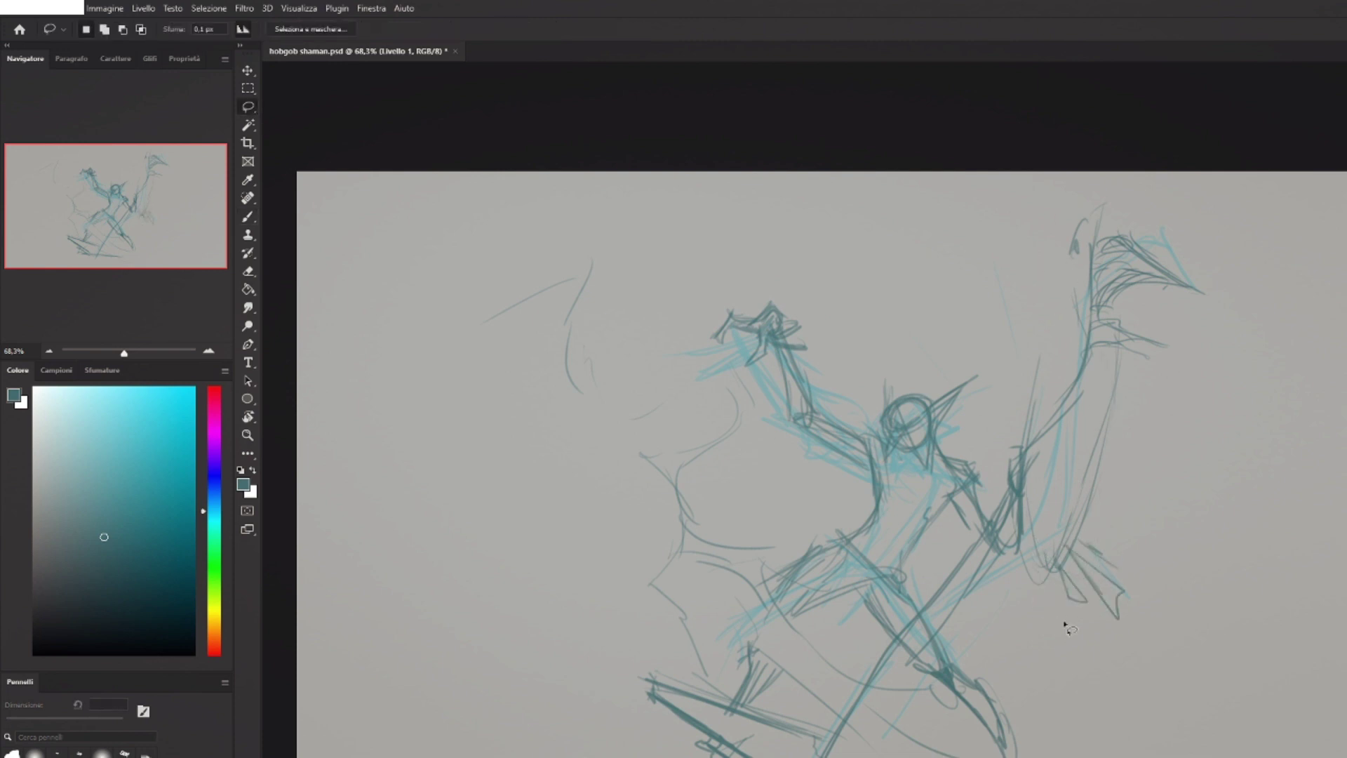
pyautogui.moveTo(1044, 627); pyautogui.dragTo(1136, 356)
pyautogui.press('Delete')
pyautogui.hotkey('ctrl', 'd')
# Add short strokes below the shoulder and spiky tufts around the head and towards the staff.
pyautogui.press('b')
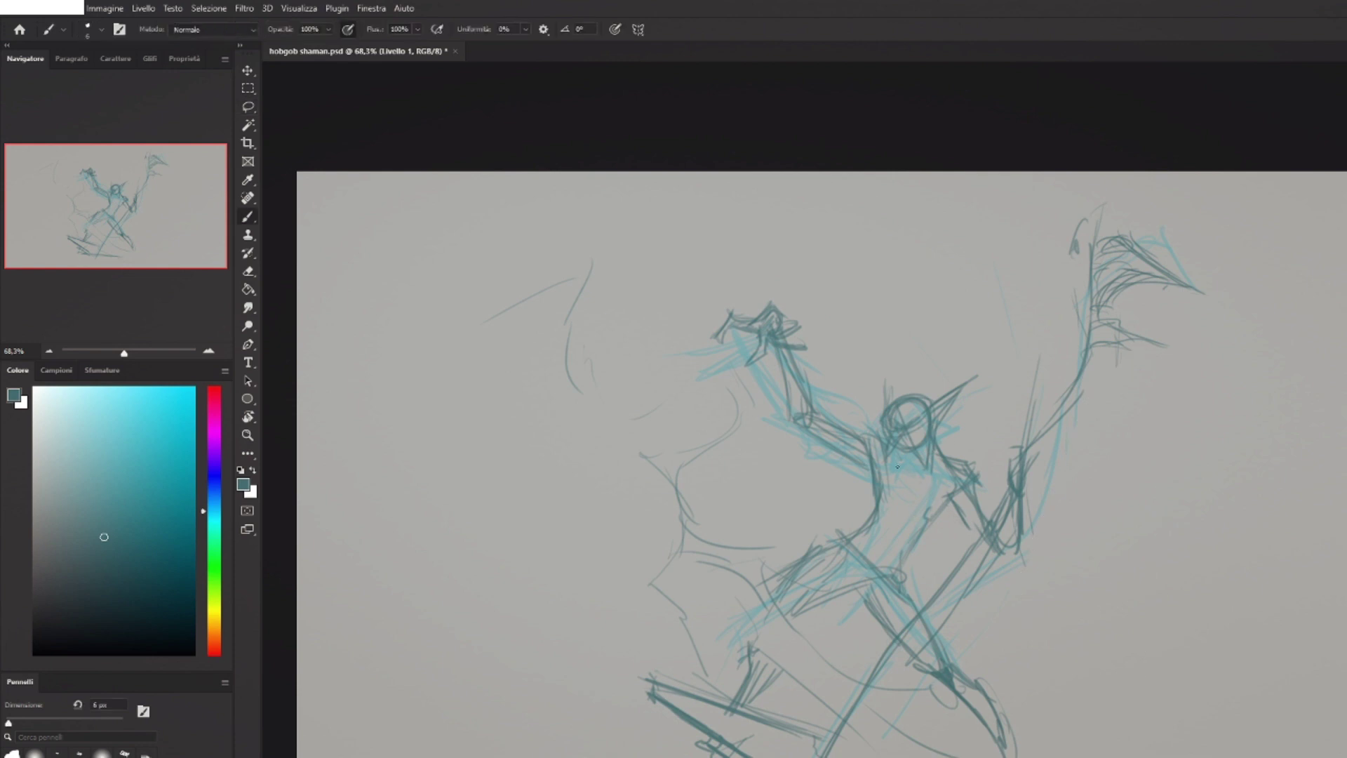
pyautogui.moveTo(956, 527); pyautogui.dragTo(977, 551)
pyautogui.moveTo(958, 509); pyautogui.dragTo(968, 502)
pyautogui.moveTo(915, 353)
pyautogui.mouseDown()
pyautogui.moveTo(935, 364)
pyautogui.moveTo(930, 376)
pyautogui.mouseUp()
pyautogui.hotkey('ctrl', 'z')
pyautogui.hotkey('ctrl', 'shift', 'z')
pyautogui.press('e')
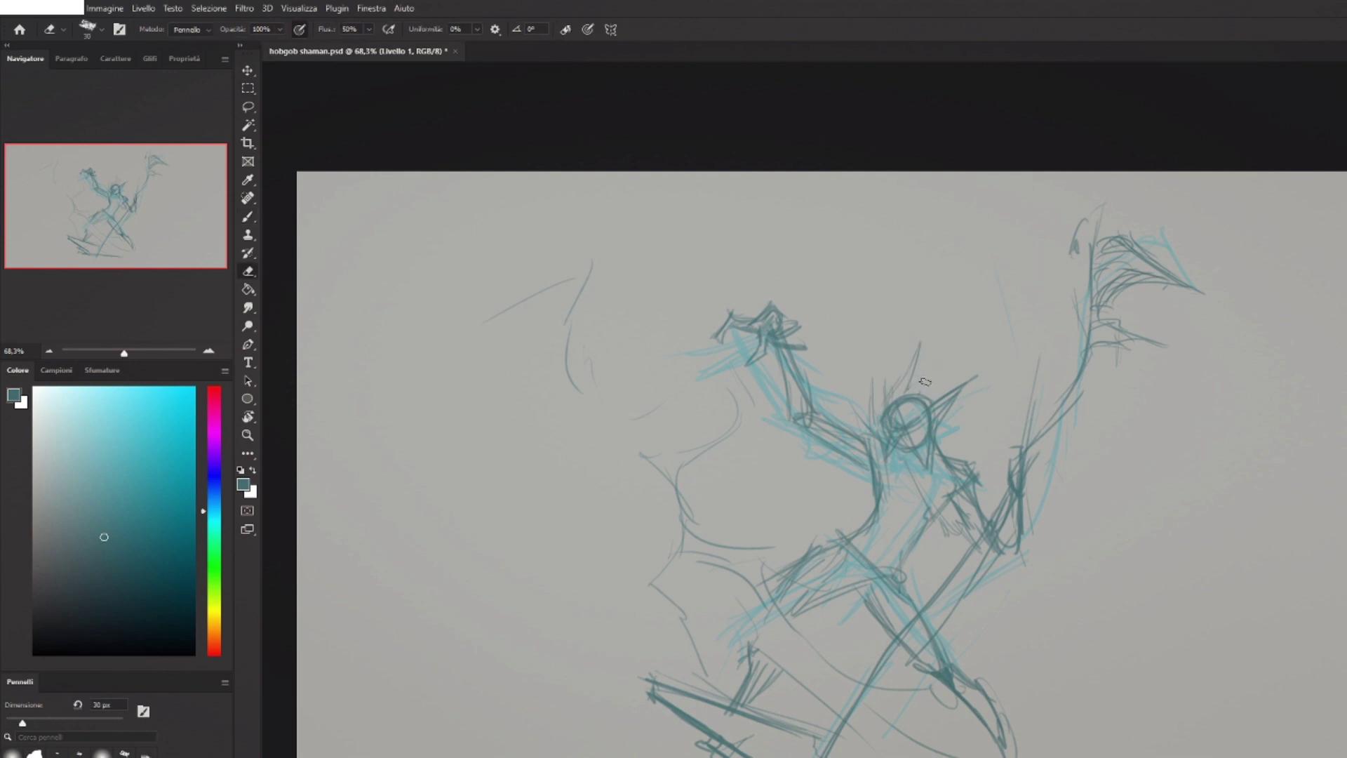
pyautogui.press('b')
pyautogui.moveTo(982, 412); pyautogui.dragTo(961, 433)
pyautogui.moveTo(1032, 402); pyautogui.dragTo(987, 426)
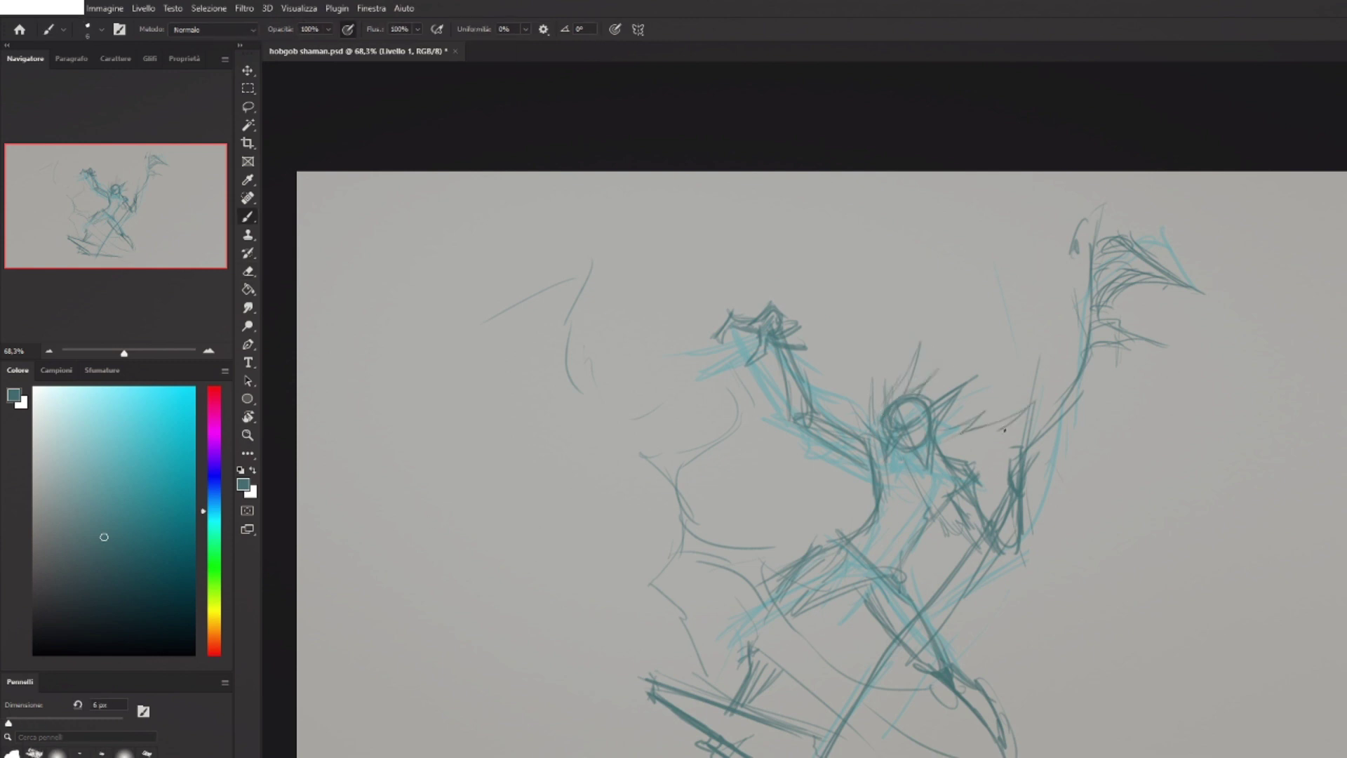
# Draw a long straight diagonal line from the chest down past the hip, replacing the first attempt.
pyautogui.moveTo(985, 570); pyautogui.dragTo(1122, 668)
pyautogui.moveTo(1040, 587); pyautogui.dragTo(1006, 537)
pyautogui.hotkey('ctrl', 'z')
pyautogui.hotkey('ctrl', 'z')
pyautogui.moveTo(928, 499)
pyautogui.mouseDown()
pyautogui.moveTo(954, 558)
pyautogui.moveTo(1069, 681)
pyautogui.mouseUp()
pyautogui.moveTo(1005, 584); pyautogui.dragTo(1022, 591)
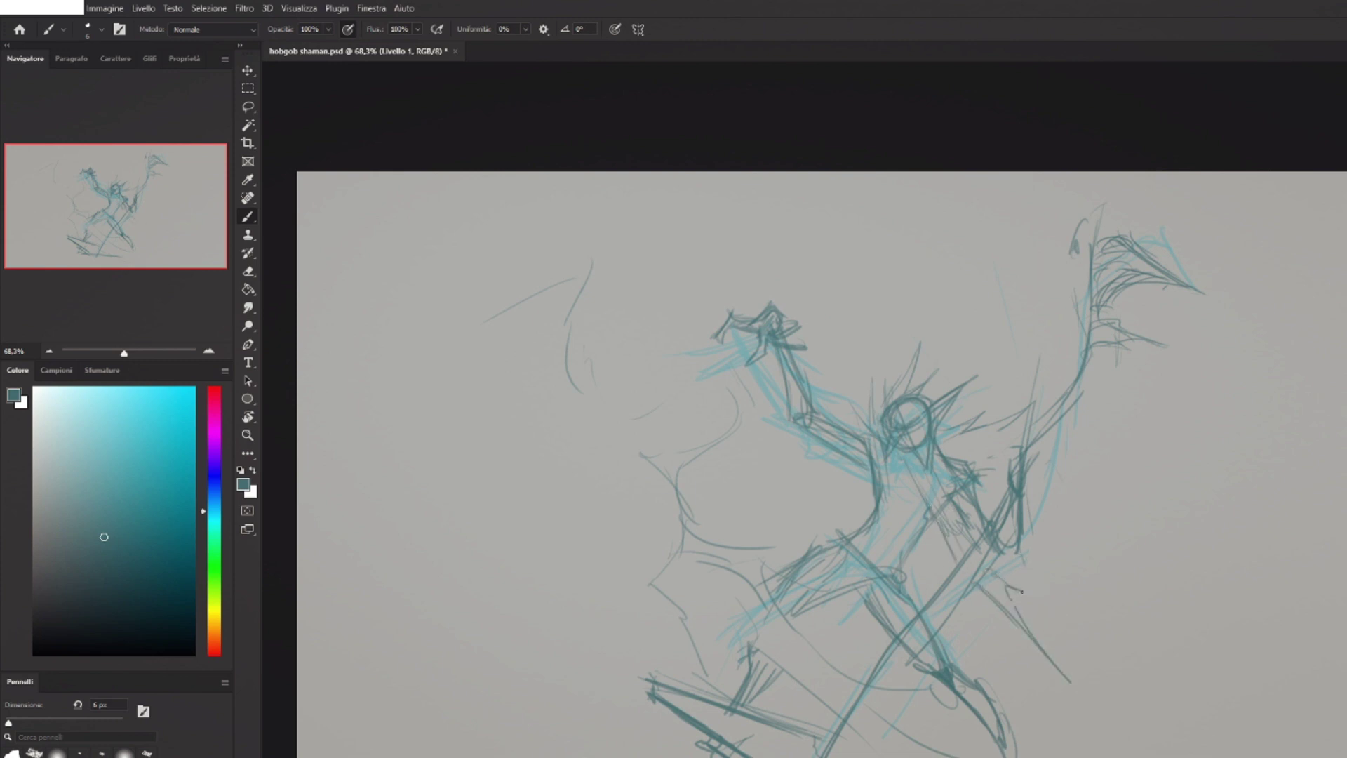
# Sketch a ragged sleeve with long pointed strips hanging from the raised arm.
pyautogui.moveTo(857, 465); pyautogui.dragTo(860, 529)
pyautogui.moveTo(861, 467); pyautogui.dragTo(870, 514)
pyautogui.moveTo(803, 432); pyautogui.dragTo(806, 486)
pyautogui.moveTo(829, 453)
pyautogui.mouseDown()
pyautogui.moveTo(825, 545)
pyautogui.moveTo(825, 452)
pyautogui.mouseUp()
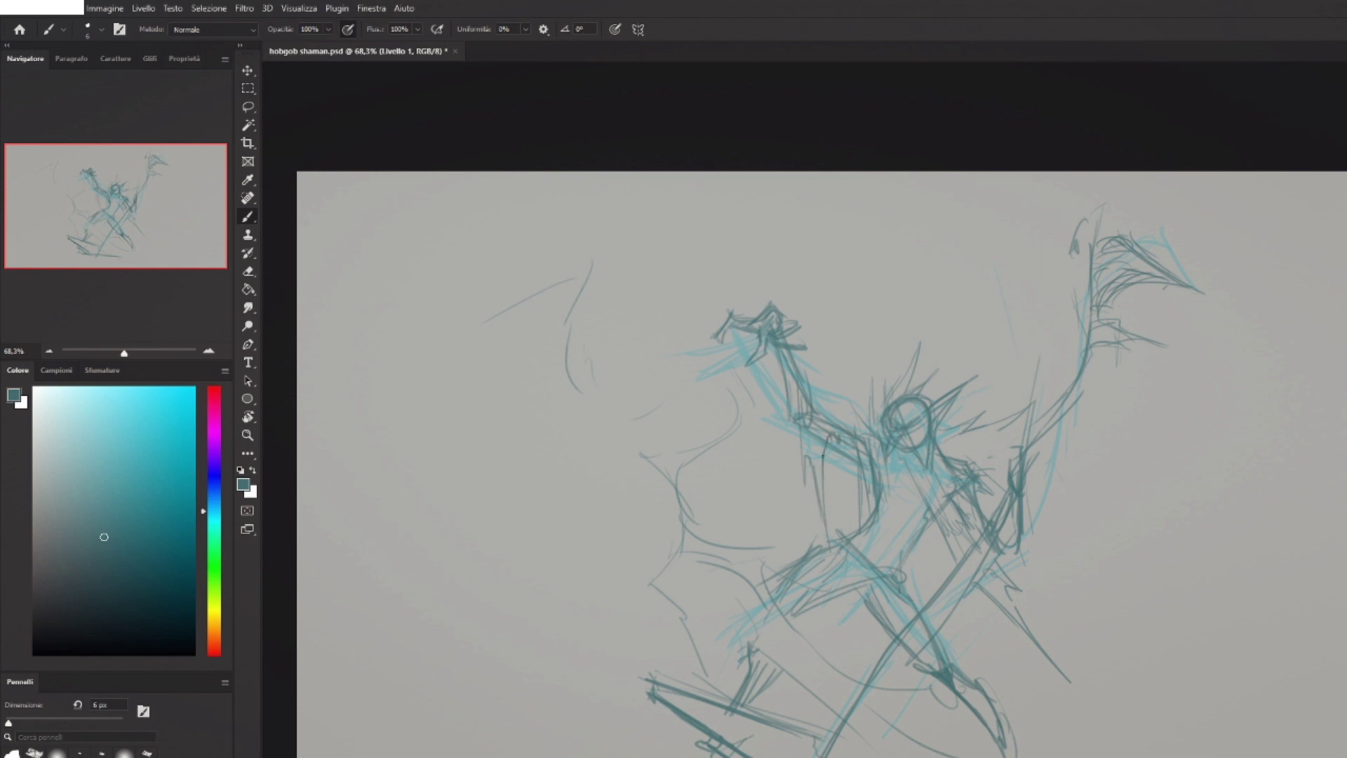
pyautogui.moveTo(806, 501)
pyautogui.mouseDown()
pyautogui.moveTo(801, 424)
pyautogui.moveTo(822, 541)
pyautogui.mouseUp()
pyautogui.moveTo(811, 478); pyautogui.dragTo(834, 589)
pyautogui.moveTo(828, 449); pyautogui.dragTo(841, 482)
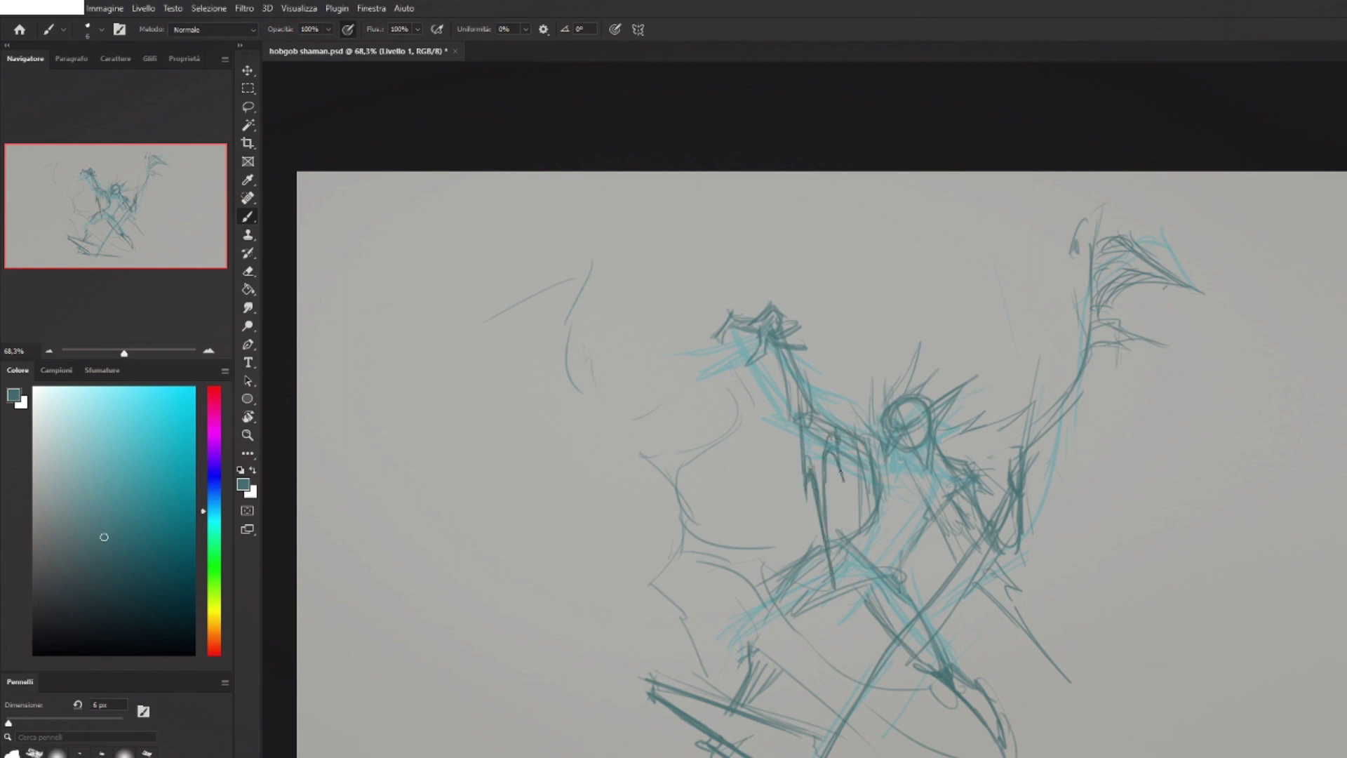
pyautogui.moveTo(853, 422); pyautogui.dragTo(840, 483)
pyautogui.moveTo(819, 407); pyautogui.dragTo(864, 446)
# Sketch a pointed piece of cloth trailing outwards below the staff hand and fill it with hatching.
pyautogui.moveTo(1026, 529); pyautogui.dragTo(1136, 582)
pyautogui.moveTo(1048, 543); pyautogui.dragTo(1177, 602)
pyautogui.moveTo(1010, 581); pyautogui.dragTo(1036, 581)
pyautogui.moveTo(1068, 582)
pyautogui.mouseDown()
pyautogui.moveTo(1059, 593)
pyautogui.moveTo(1184, 613)
pyautogui.mouseUp()
pyautogui.moveTo(1026, 581); pyautogui.dragTo(1075, 599)
pyautogui.moveTo(997, 550)
pyautogui.mouseDown()
pyautogui.moveTo(1060, 589)
pyautogui.moveTo(1099, 585)
pyautogui.mouseUp()
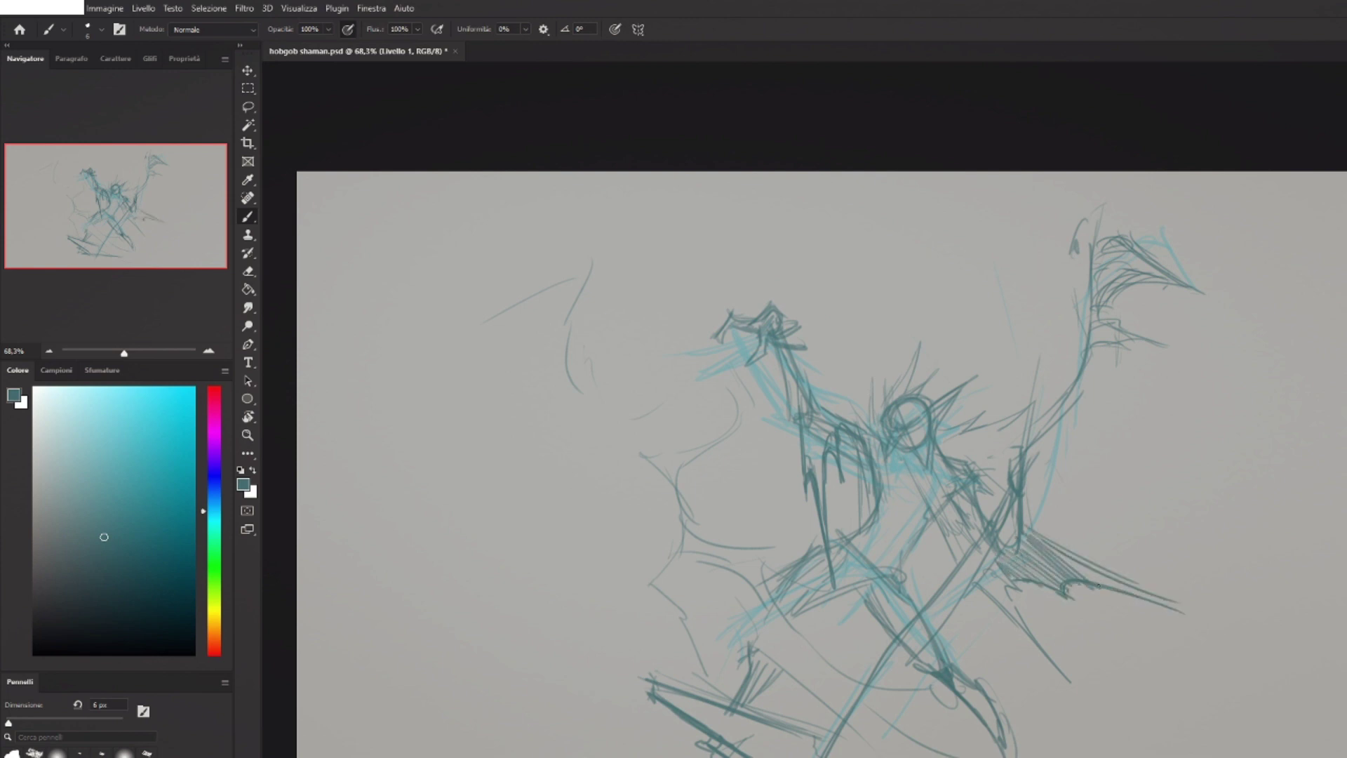
pyautogui.moveTo(1037, 535); pyautogui.dragTo(1124, 593)
pyautogui.moveTo(1074, 552); pyautogui.dragTo(1184, 610)
pyautogui.moveTo(997, 561); pyautogui.dragTo(1066, 588)
pyautogui.press('e')
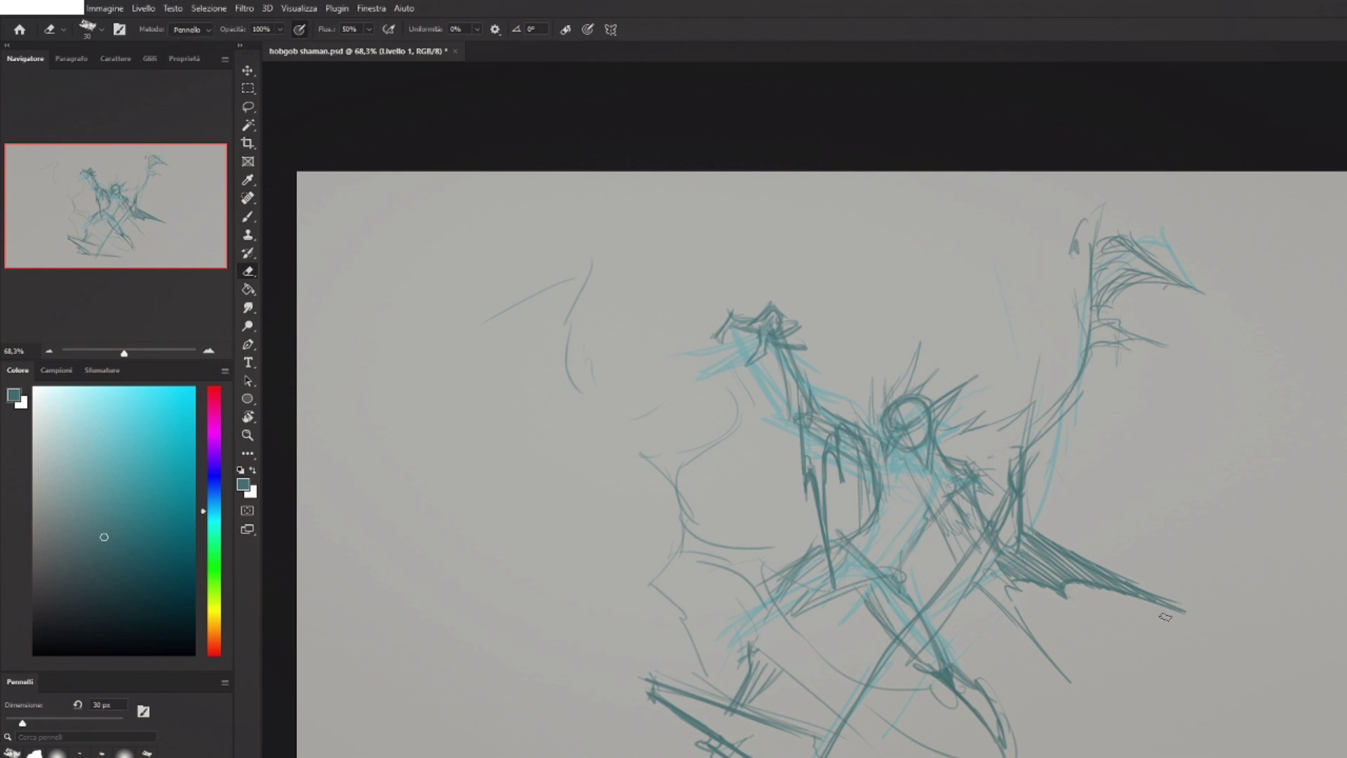
# Add short hatching strokes to the ragged cloth between the torso and the staff.
pyautogui.press('b')
pyautogui.moveTo(963, 591); pyautogui.dragTo(982, 640)
pyautogui.moveTo(948, 524)
pyautogui.mouseDown()
pyautogui.moveTo(929, 571)
pyautogui.moveTo(972, 610)
pyautogui.mouseUp()
pyautogui.moveTo(973, 588); pyautogui.dragTo(984, 629)
# Draw a guide stroke across the face inside the head circle.
pyautogui.scroll(6, 879, 379)
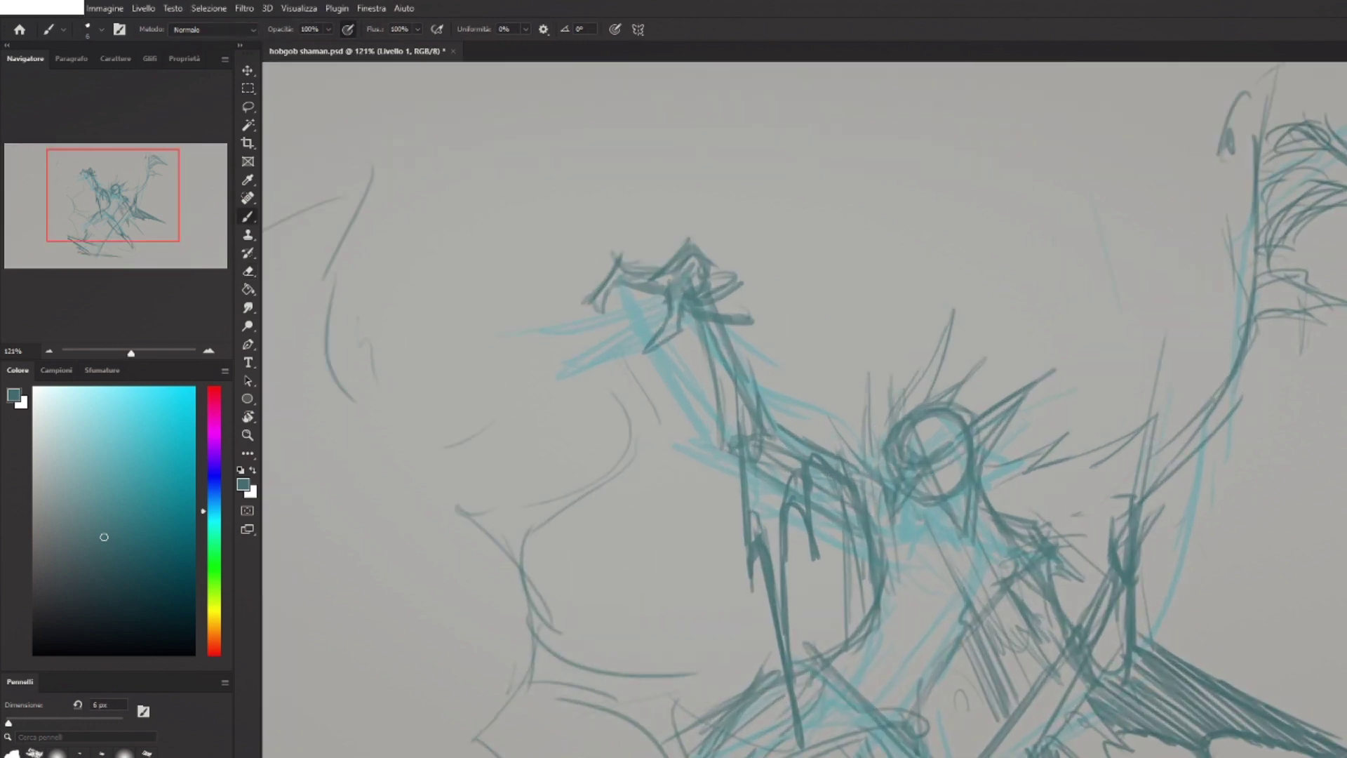
pyautogui.scroll(3, 1048, 461)
pyautogui.moveTo(879, 459); pyautogui.dragTo(913, 449)
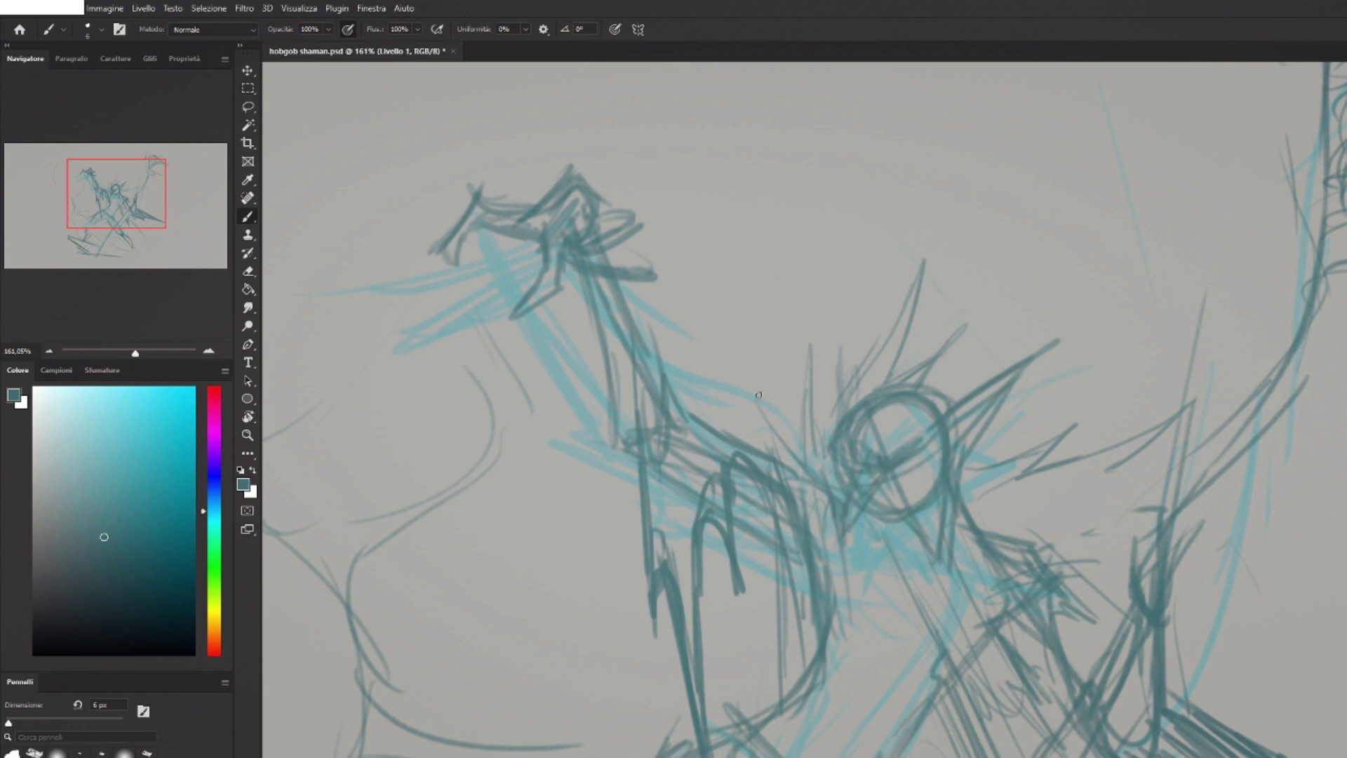
# Switch brush presets, undoing the test strokes, and set the brush size to 6 px.
pyautogui.press('.')
pyautogui.moveTo(924, 355); pyautogui.dragTo(1032, 324)
pyautogui.hotkey('ctrl', 'z')
pyautogui.press('.')
pyautogui.moveTo(1008, 193); pyautogui.dragTo(1106, 198)
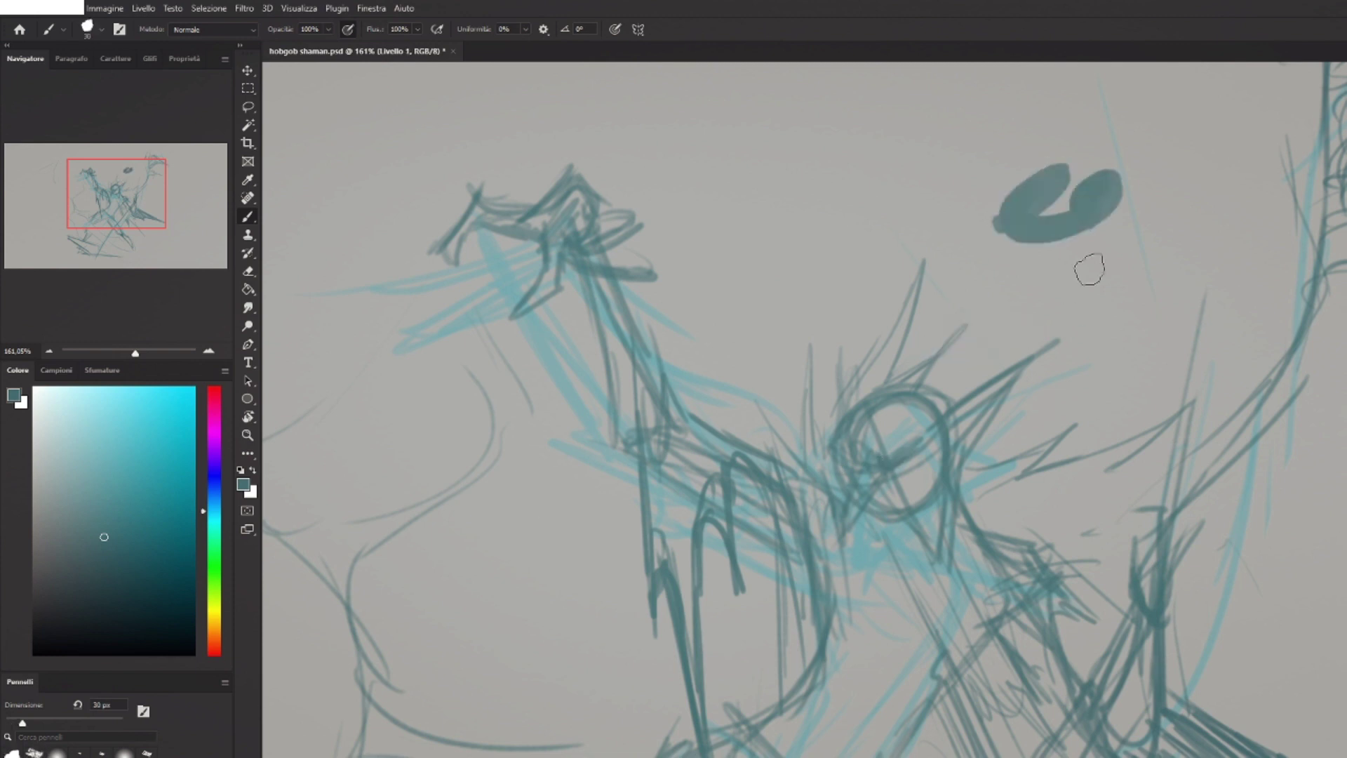
pyautogui.hotkey('ctrl', 'z')
pyautogui.press('.')
pyautogui.press('[')
pyautogui.press('[')
pyautogui.press('[')
pyautogui.press('[')
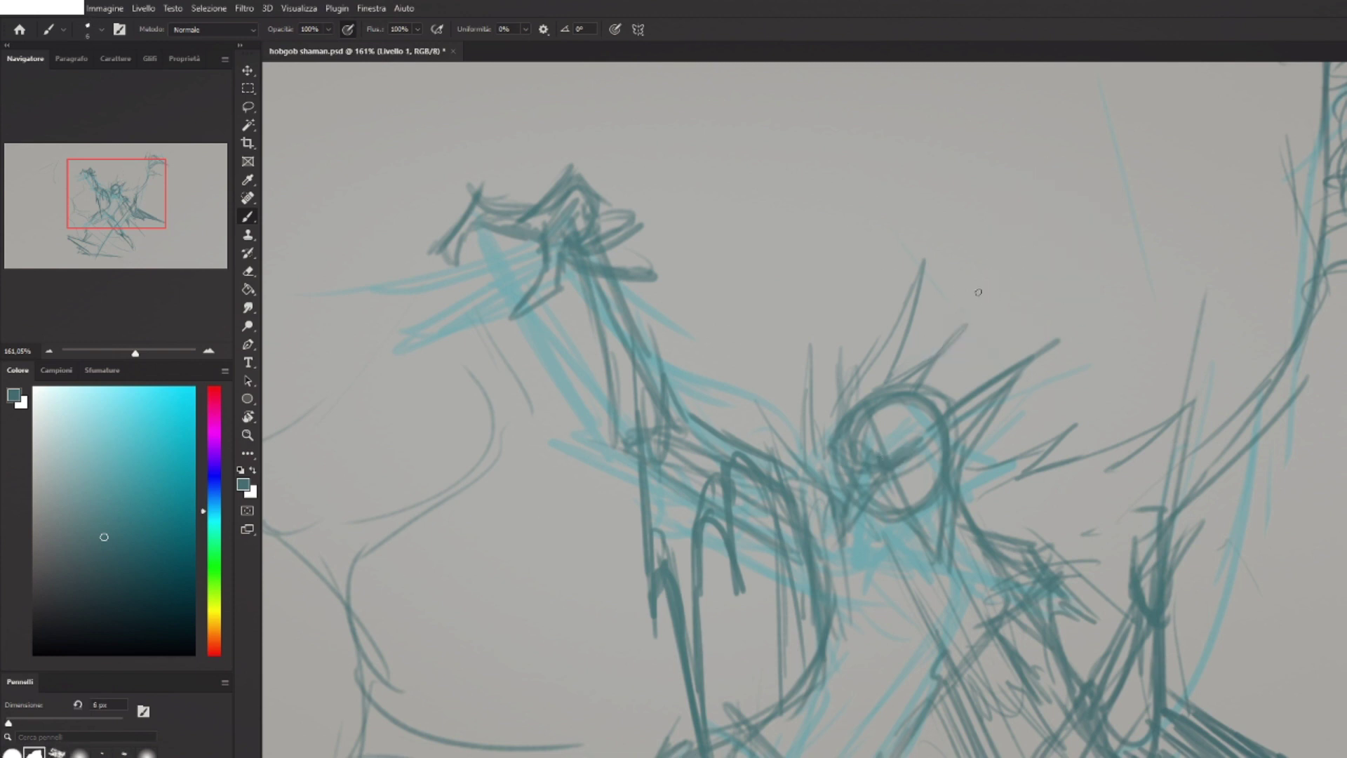
# Sketch the brow, pointed nose and jaw on the head, erasing excess lines of the head circle.
pyautogui.scroll(2, 881, 505)
pyautogui.moveTo(876, 428); pyautogui.dragTo(936, 416)
pyautogui.moveTo(930, 471)
pyautogui.mouseDown()
pyautogui.moveTo(956, 447)
pyautogui.moveTo(927, 437)
pyautogui.mouseUp()
pyautogui.moveTo(882, 485)
pyautogui.mouseDown()
pyautogui.moveTo(943, 453)
pyautogui.moveTo(905, 502)
pyautogui.moveTo(870, 505)
pyautogui.mouseUp()
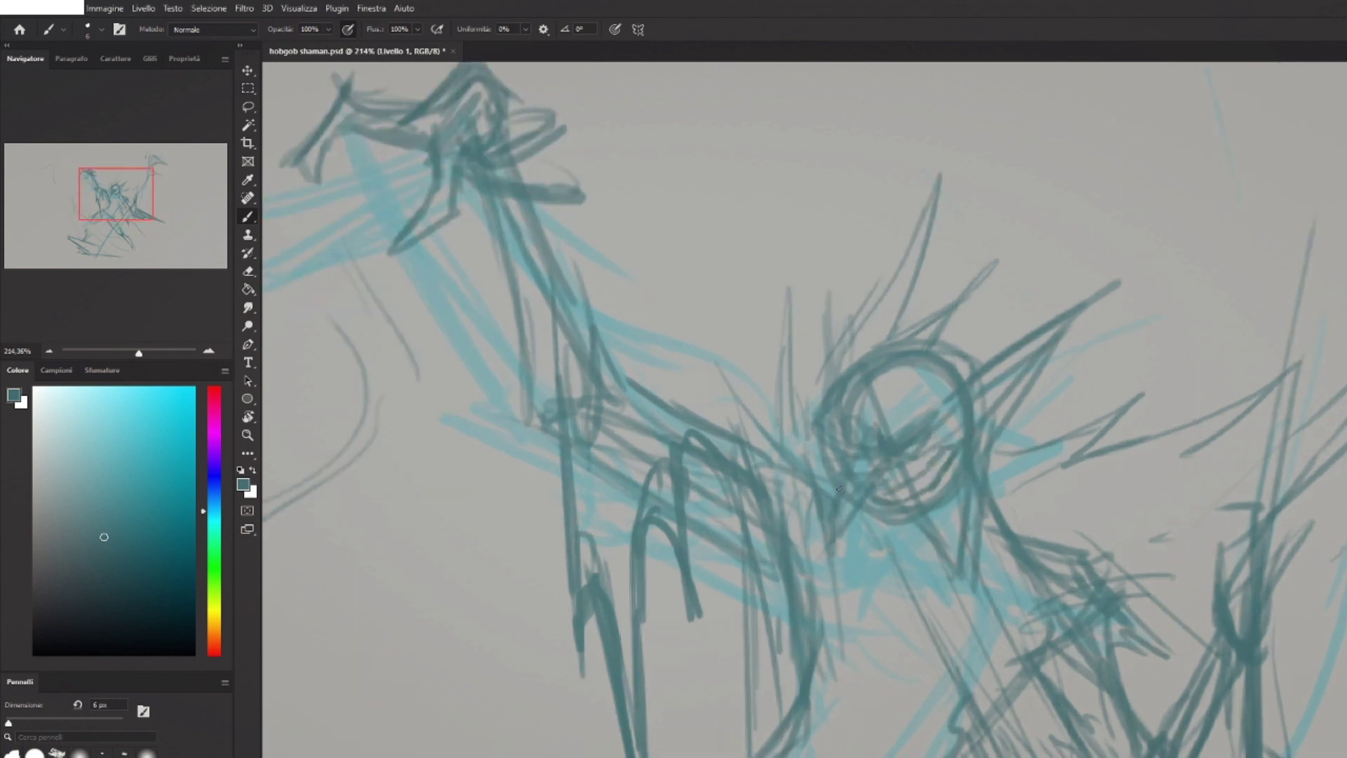
pyautogui.moveTo(880, 459)
pyautogui.mouseDown()
pyautogui.moveTo(839, 529)
pyautogui.moveTo(826, 448)
pyautogui.moveTo(846, 399)
pyautogui.moveTo(873, 382)
pyautogui.moveTo(852, 508)
pyautogui.mouseUp()
pyautogui.press('e')
pyautogui.moveTo(933, 501)
pyautogui.mouseDown()
pyautogui.moveTo(889, 524)
pyautogui.moveTo(869, 518)
pyautogui.moveTo(933, 512)
pyautogui.moveTo(979, 406)
pyautogui.moveTo(961, 421)
pyautogui.mouseUp()
pyautogui.press('b')
pyautogui.press('e')
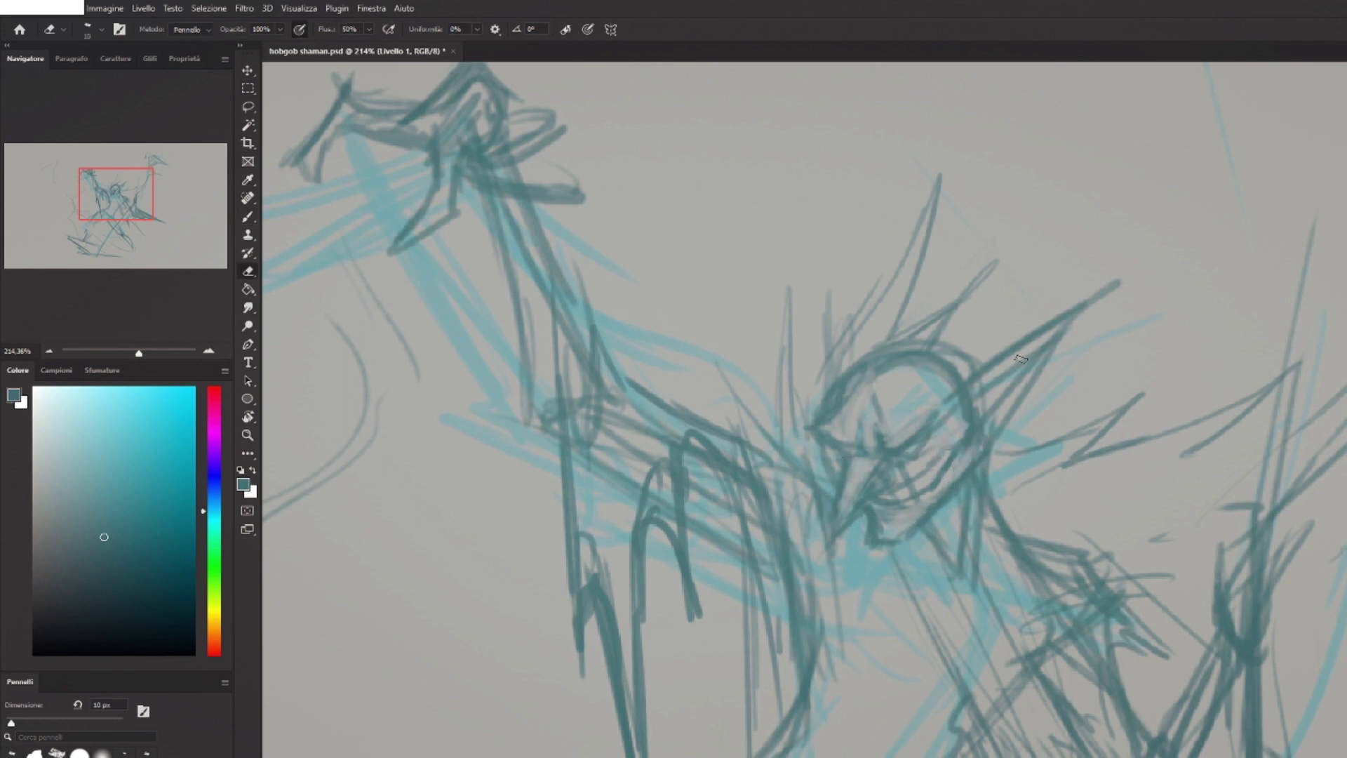
# Set the foreground colour to black and enlarge the whole sketch to about 109% with Free Transform.
pyautogui.press('b')
pyautogui.click(160, 657)
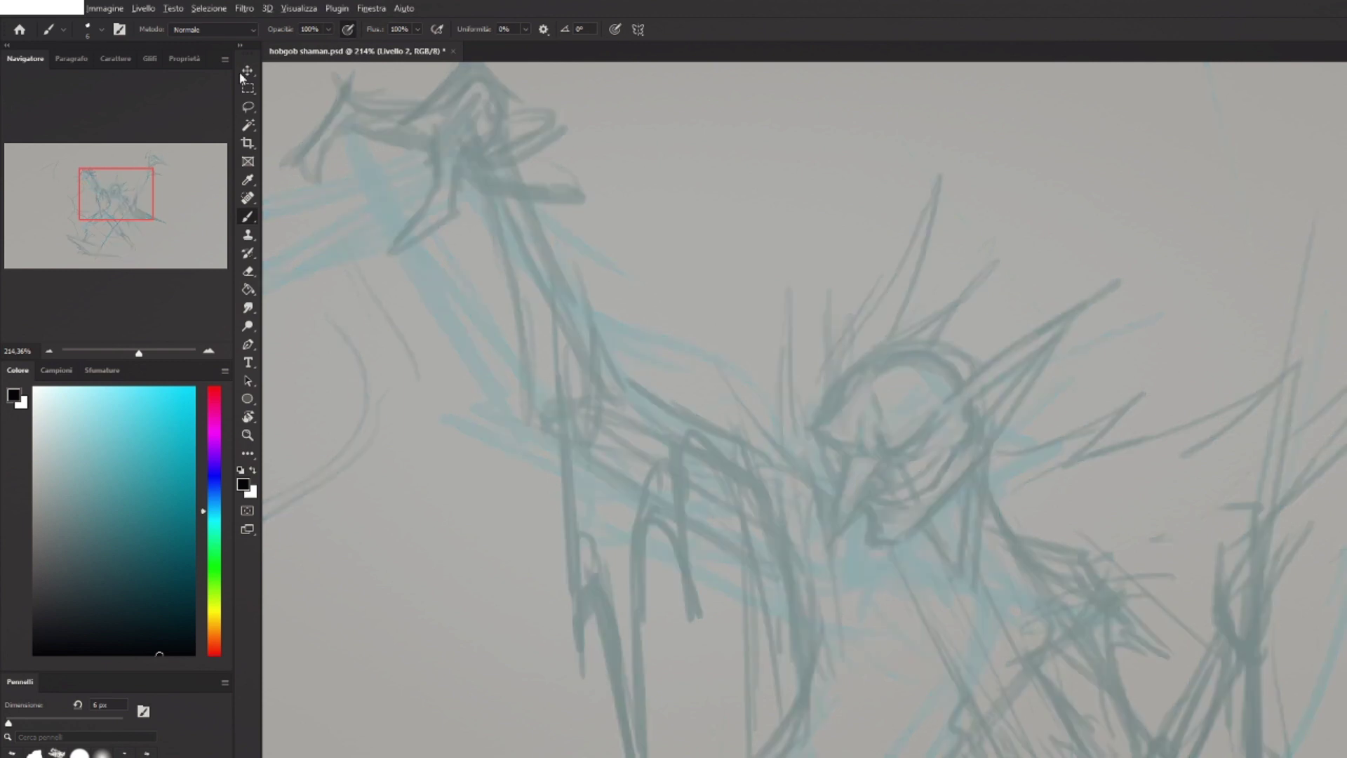
pyautogui.click(246, 71)
pyautogui.scroll(-6, 631, 410)
pyautogui.hotkey('ctrl', 't')
pyautogui.moveTo(1161, 248); pyautogui.dragTo(1214, 201)
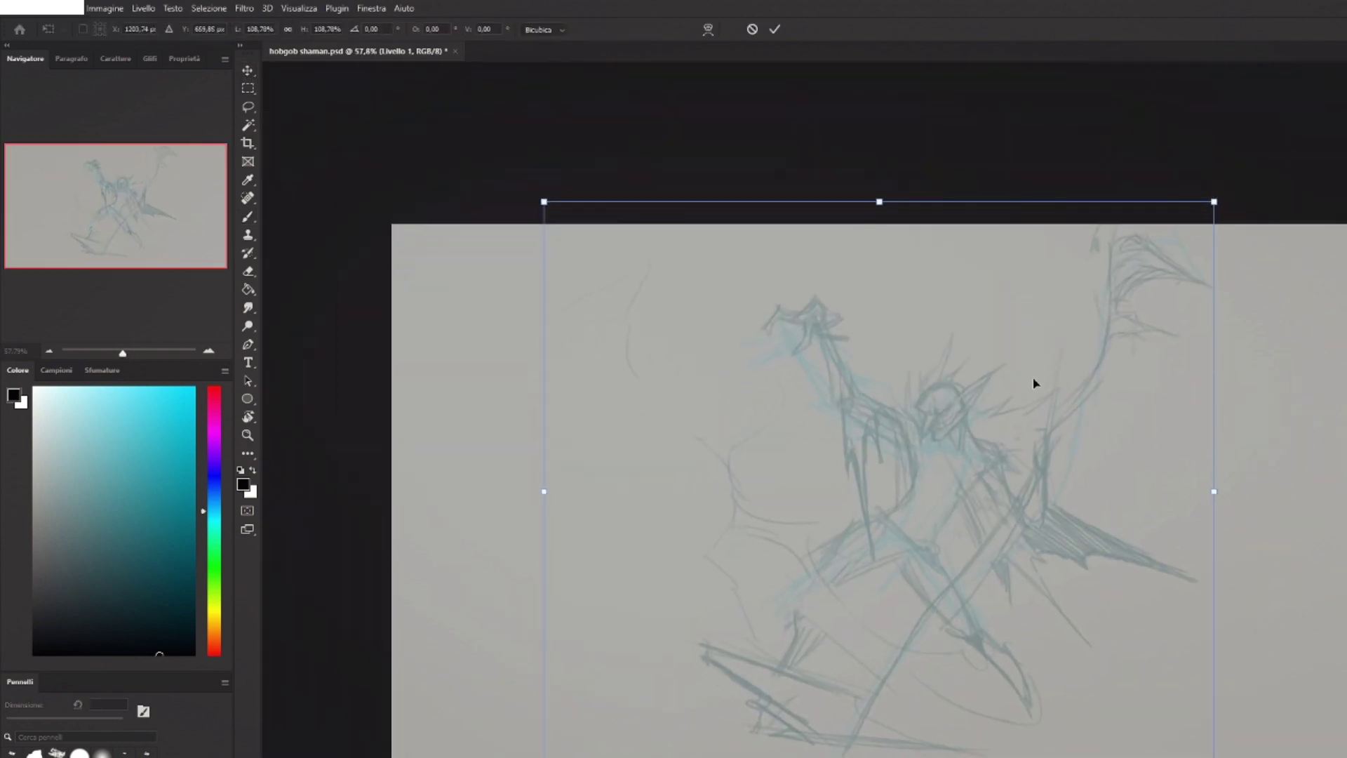
pyautogui.press('Return')
# Select the head with the Lasso, resize and reposition it on the neck, and deselect.
pyautogui.click(248, 107)
pyautogui.moveTo(947, 355)
pyautogui.mouseDown()
pyautogui.moveTo(891, 463)
pyautogui.moveTo(962, 421)
pyautogui.moveTo(947, 356)
pyautogui.mouseUp()
pyautogui.hotkey('ctrl', 't')
pyautogui.moveTo(987, 467); pyautogui.dragTo(996, 482)
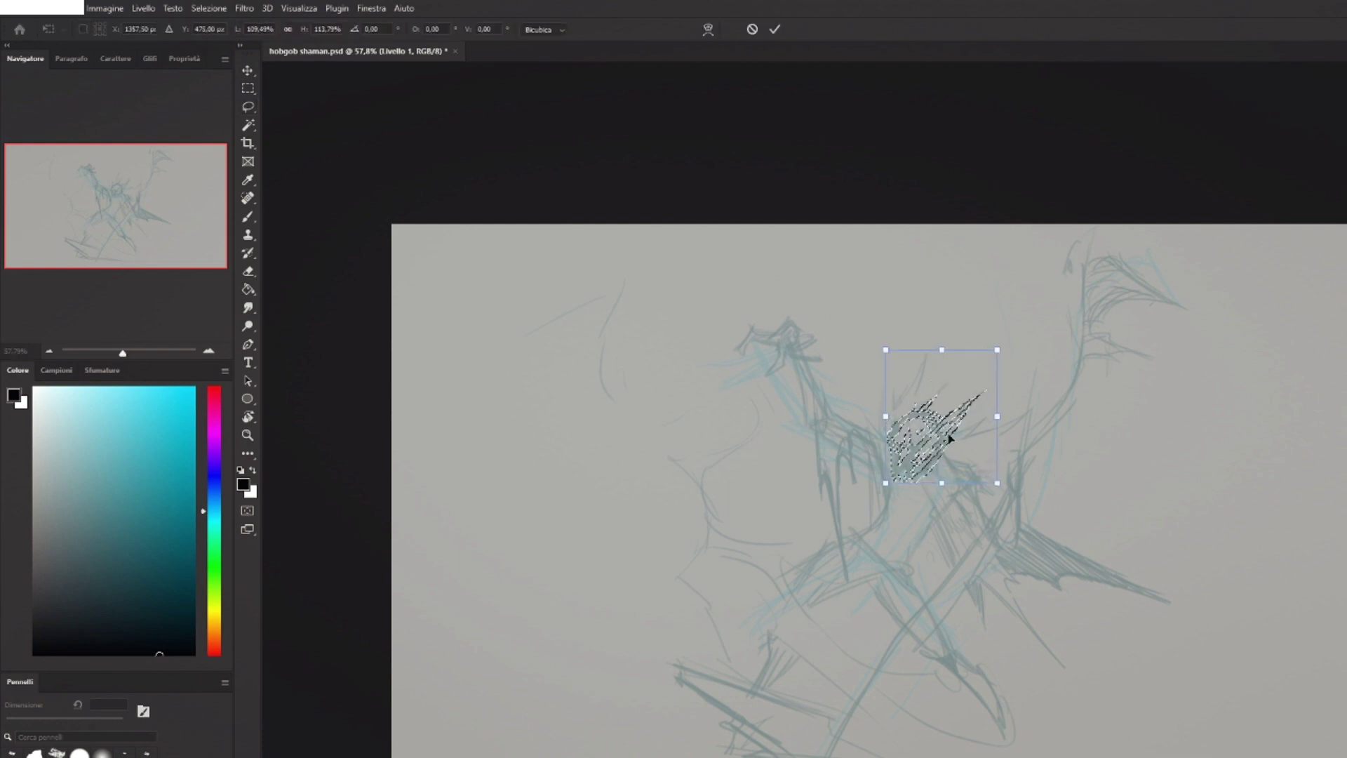
pyautogui.moveTo(948, 438); pyautogui.dragTo(950, 426)
pyautogui.moveTo(1007, 330); pyautogui.dragTo(993, 320)
pyautogui.moveTo(933, 433)
pyautogui.mouseDown()
pyautogui.moveTo(923, 427)
pyautogui.moveTo(950, 442)
pyautogui.moveTo(927, 439)
pyautogui.mouseUp()
pyautogui.press('Return')
pyautogui.hotkey('ctrl', 'd')
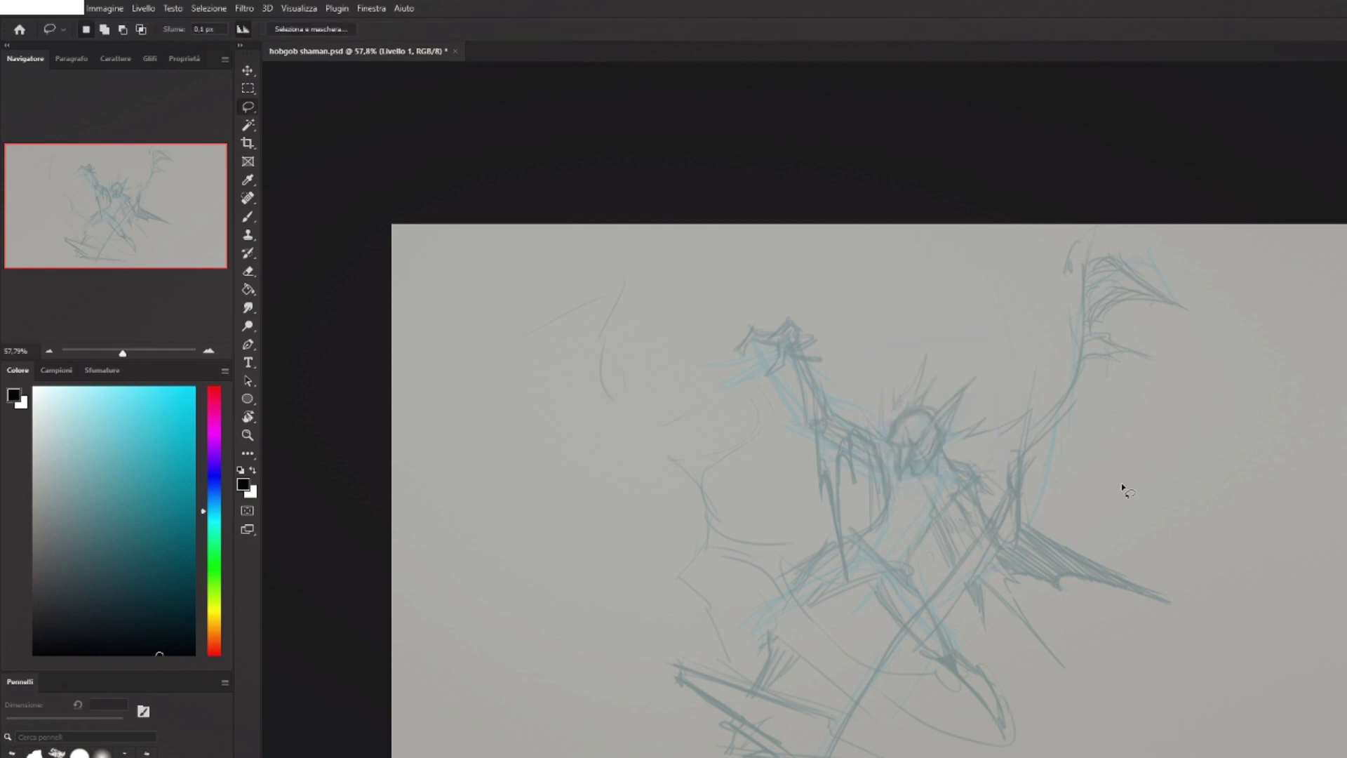
# Select the pointed ear with the Lasso, resize and reposition it with Free Transform, deselect and save the file.
pyautogui.scroll(8, 933, 435)
pyautogui.press('b')
pyautogui.click(249, 108)
pyautogui.moveTo(991, 350)
pyautogui.mouseDown()
pyautogui.moveTo(957, 413)
pyautogui.moveTo(1060, 284)
pyautogui.moveTo(1028, 300)
pyautogui.mouseUp()
pyautogui.hotkey('ctrl', 't')
pyautogui.moveTo(1096, 271); pyautogui.dragTo(1117, 299)
pyautogui.moveTo(991, 367); pyautogui.dragTo(1016, 379)
pyautogui.press('Return')
pyautogui.hotkey('ctrl', 'd')
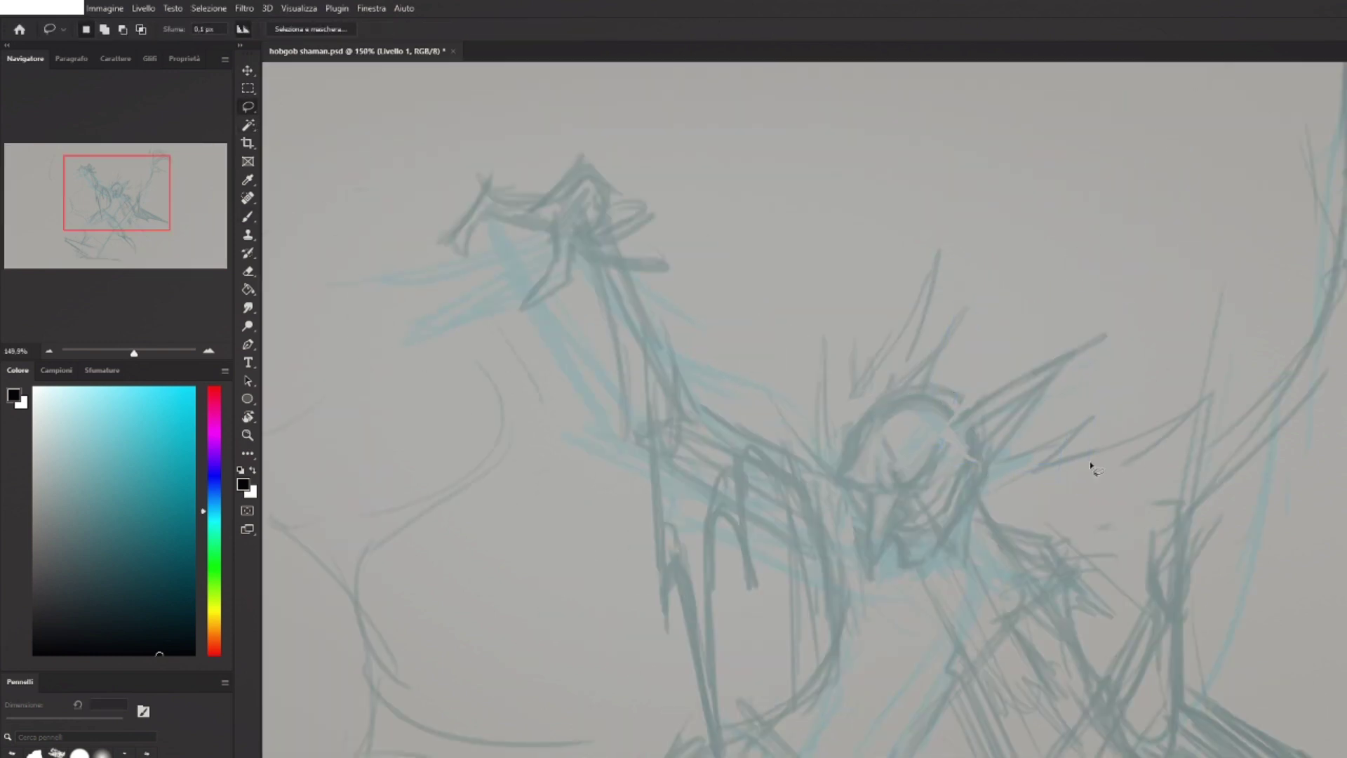
pyautogui.hotkey('ctrl', 's')
# Ink the scowling near eye and its brow on Livello 2 with a 4 px black brush, undoing the test strokes.
pyautogui.press('b')
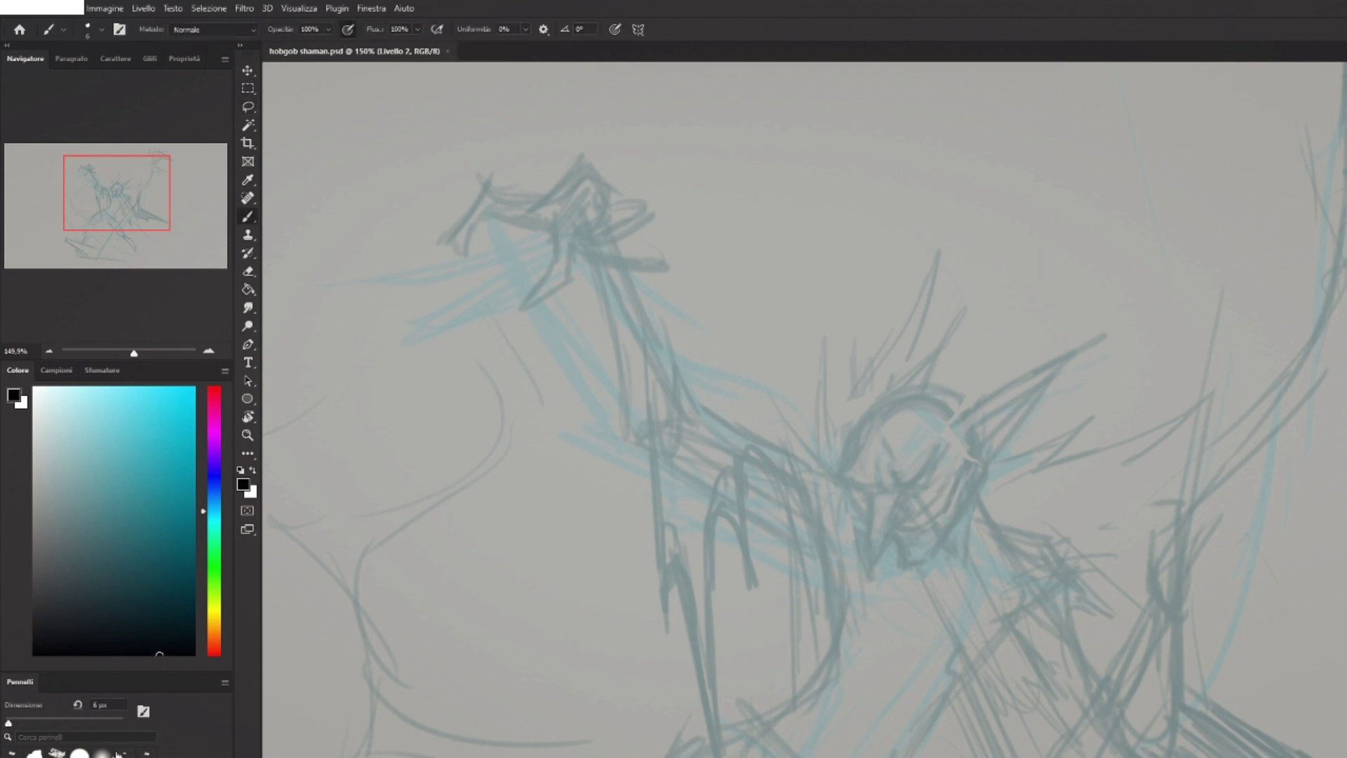
pyautogui.click(160, 632)
pyautogui.press('d')
pyautogui.moveTo(764, 317)
pyautogui.mouseDown()
pyautogui.moveTo(870, 324)
pyautogui.moveTo(877, 361)
pyautogui.mouseUp()
pyautogui.hotkey('ctrl', 'z')
pyautogui.hotkey('ctrl', 'z')
pyautogui.scroll(2, 887, 412)
pyautogui.scroll(2, 888, 412)
pyautogui.moveTo(902, 510)
pyautogui.mouseDown()
pyautogui.moveTo(915, 549)
pyautogui.moveTo(940, 545)
pyautogui.moveTo(995, 475)
pyautogui.mouseUp()
pyautogui.moveTo(940, 539)
pyautogui.mouseDown()
pyautogui.moveTo(968, 551)
pyautogui.moveTo(993, 501)
pyautogui.mouseUp()
pyautogui.moveTo(893, 546)
pyautogui.mouseDown()
pyautogui.moveTo(934, 561)
pyautogui.moveTo(987, 554)
pyautogui.moveTo(1050, 503)
pyautogui.mouseUp()
pyautogui.moveTo(943, 563); pyautogui.dragTo(1013, 511)
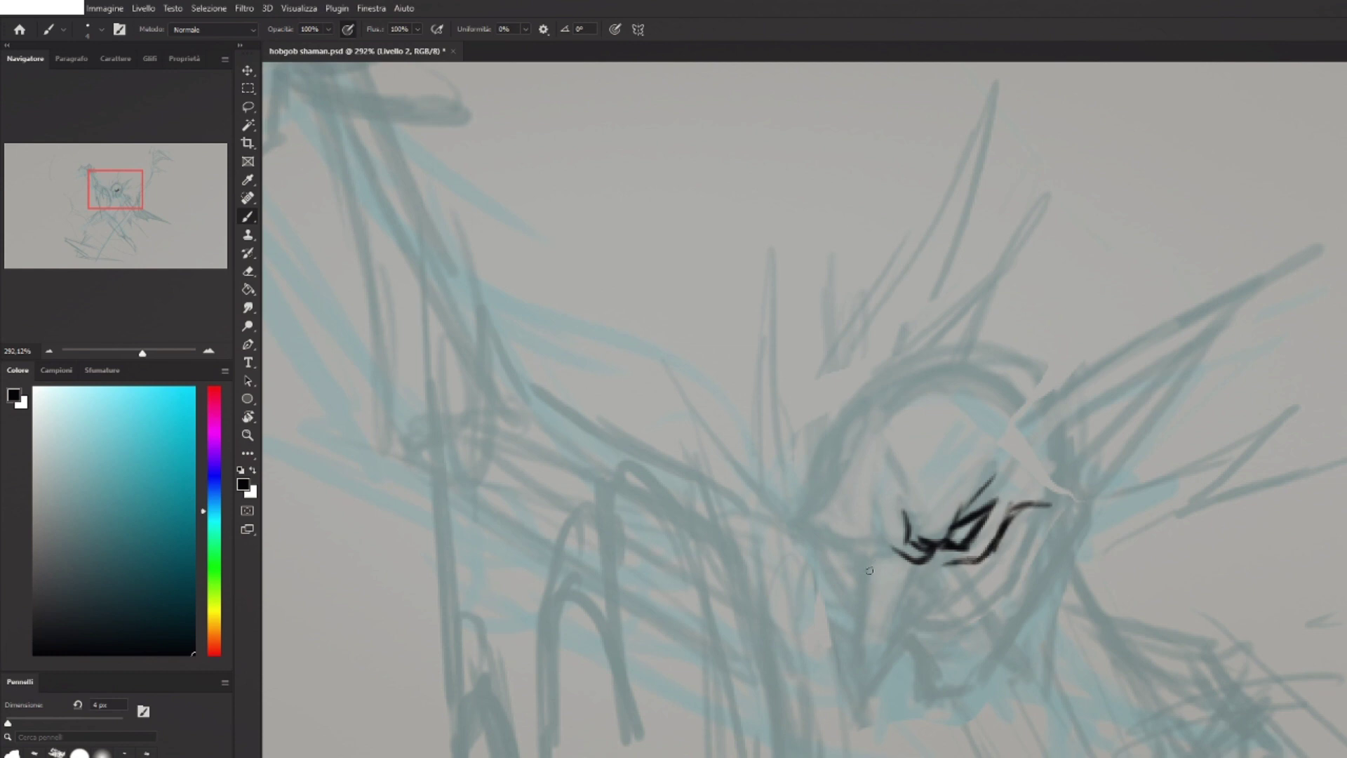
# Ink the long pointed nose, the grinning mouth and the hatched cheek crease.
pyautogui.moveTo(870, 561)
pyautogui.mouseDown()
pyautogui.moveTo(860, 635)
pyautogui.moveTo(873, 682)
pyautogui.moveTo(933, 589)
pyautogui.moveTo(903, 581)
pyautogui.moveTo(906, 567)
pyautogui.moveTo(924, 581)
pyautogui.mouseUp()
pyautogui.moveTo(887, 631)
pyautogui.mouseDown()
pyautogui.moveTo(910, 580)
pyautogui.moveTo(955, 594)
pyautogui.moveTo(998, 536)
pyautogui.mouseUp()
pyautogui.moveTo(916, 615)
pyautogui.mouseDown()
pyautogui.moveTo(943, 638)
pyautogui.moveTo(1001, 592)
pyautogui.moveTo(1027, 519)
pyautogui.moveTo(1004, 578)
pyautogui.moveTo(997, 548)
pyautogui.moveTo(995, 564)
pyautogui.moveTo(948, 570)
pyautogui.mouseUp()
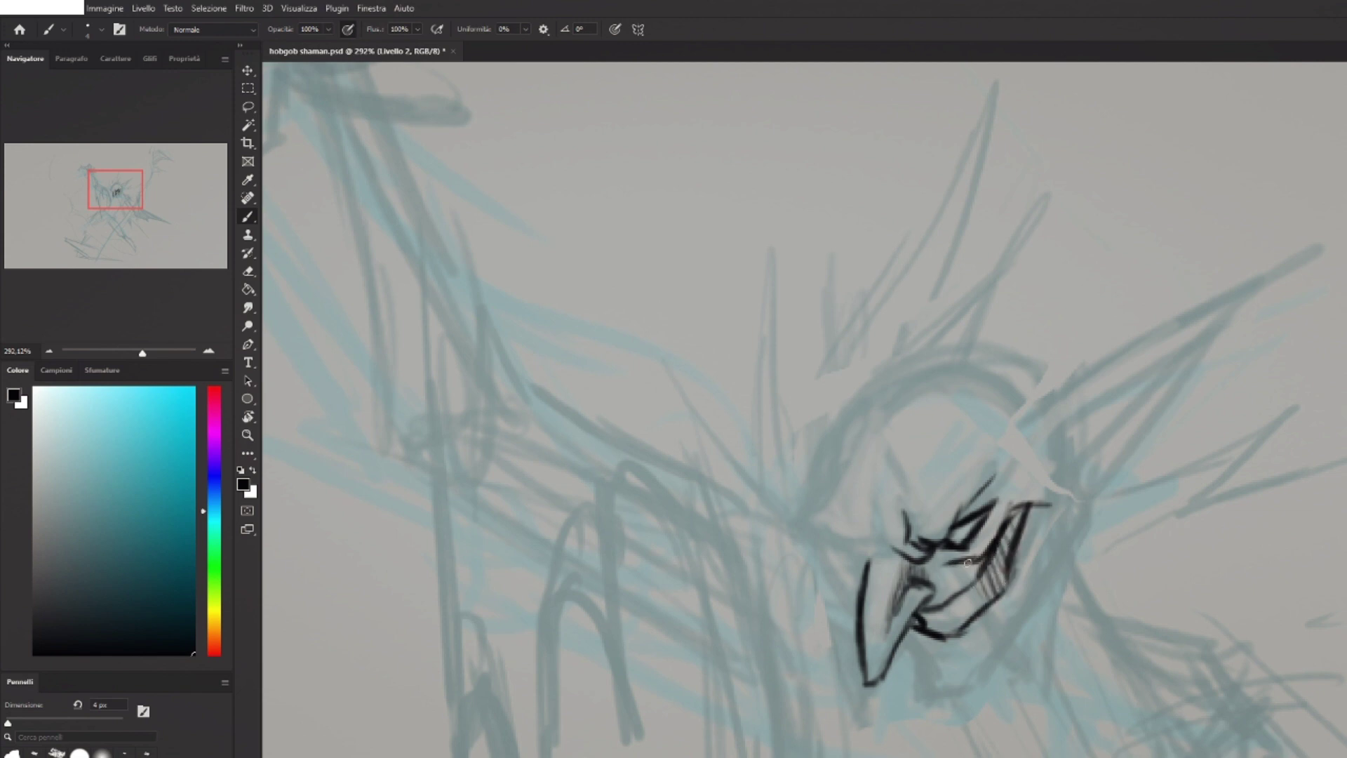
# Ink the cheek line, far brow and eye, chin, jaw and front edge of the forehead.
pyautogui.moveTo(998, 526); pyautogui.dragTo(1062, 498)
pyautogui.moveTo(813, 531)
pyautogui.mouseDown()
pyautogui.moveTo(866, 563)
pyautogui.moveTo(885, 536)
pyautogui.mouseUp()
pyautogui.moveTo(817, 537)
pyautogui.mouseDown()
pyautogui.moveTo(810, 520)
pyautogui.moveTo(857, 485)
pyautogui.moveTo(864, 447)
pyautogui.mouseUp()
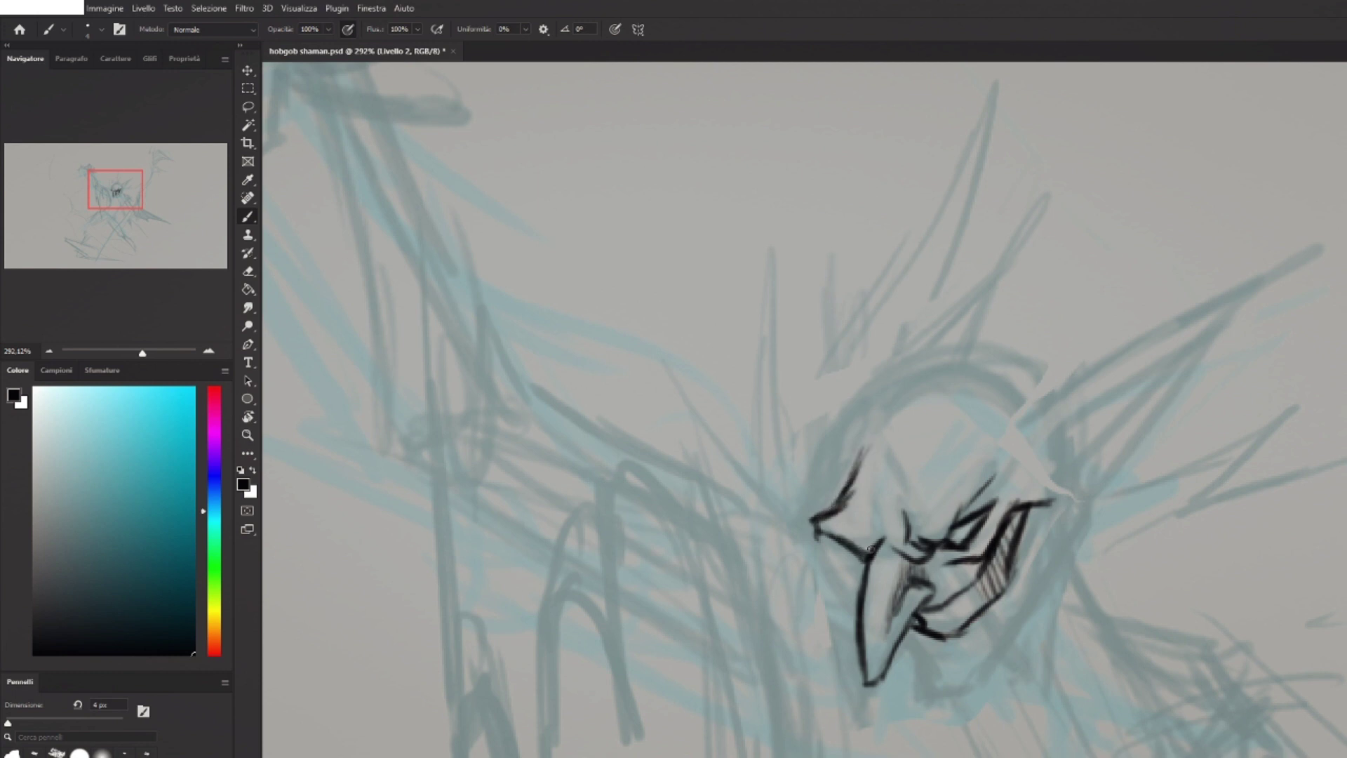
pyautogui.moveTo(834, 536); pyautogui.dragTo(870, 602)
pyautogui.moveTo(907, 637)
pyautogui.mouseDown()
pyautogui.moveTo(921, 678)
pyautogui.moveTo(975, 691)
pyautogui.mouseUp()
pyautogui.moveTo(982, 684)
pyautogui.mouseDown()
pyautogui.moveTo(1057, 568)
pyautogui.moveTo(1063, 509)
pyautogui.mouseUp()
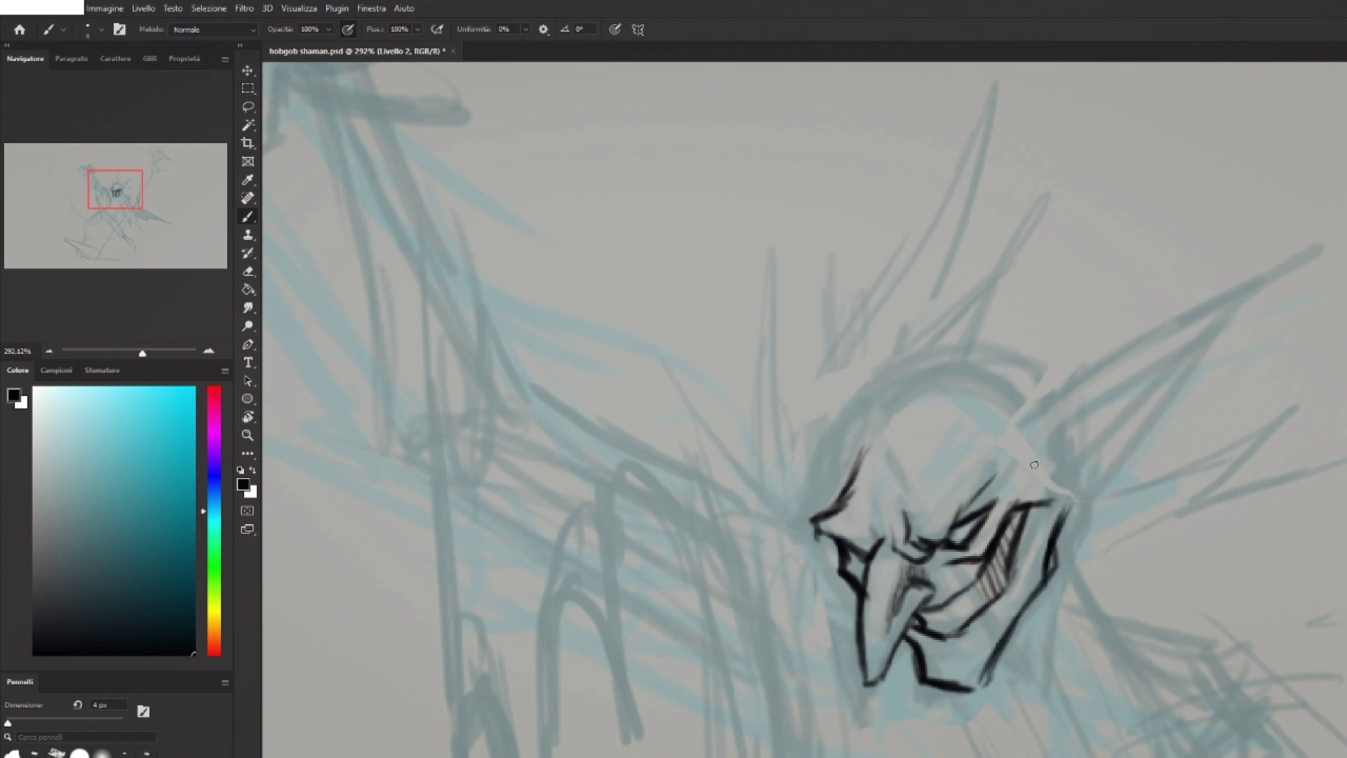
pyautogui.moveTo(834, 503); pyautogui.dragTo(865, 431)
pyautogui.moveTo(878, 482); pyautogui.dragTo(895, 361)
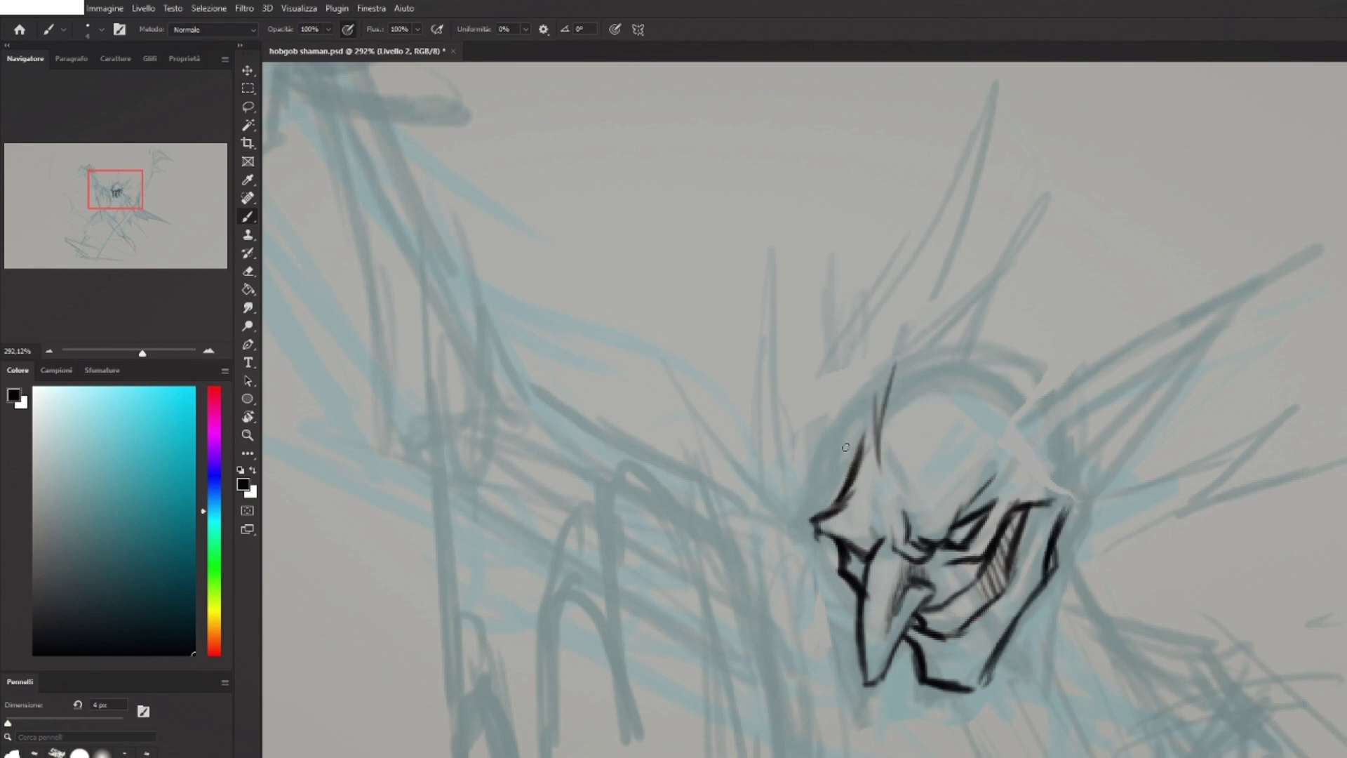
# Ink the long pointed ear with its dark inner fold and add the neck line below it.
pyautogui.moveTo(775, 441)
pyautogui.mouseDown()
pyautogui.moveTo(1060, 466)
pyautogui.moveTo(1044, 449)
pyautogui.moveTo(1248, 282)
pyautogui.mouseUp()
pyautogui.hotkey('ctrl', 'z')
pyautogui.moveTo(1186, 336); pyautogui.dragTo(1207, 395)
pyautogui.moveTo(1184, 405)
pyautogui.mouseDown()
pyautogui.moveTo(1104, 505)
pyautogui.moveTo(1067, 524)
pyautogui.mouseUp()
pyautogui.moveTo(1055, 479); pyautogui.dragTo(1247, 313)
pyautogui.moveTo(1072, 464)
pyautogui.mouseDown()
pyautogui.moveTo(1066, 477)
pyautogui.moveTo(1104, 429)
pyautogui.moveTo(1070, 484)
pyautogui.moveTo(1096, 446)
pyautogui.moveTo(1086, 480)
pyautogui.mouseUp()
pyautogui.moveTo(1125, 411)
pyautogui.mouseDown()
pyautogui.moveTo(1185, 366)
pyautogui.moveTo(1155, 435)
pyautogui.moveTo(1231, 323)
pyautogui.mouseUp()
pyautogui.moveTo(1080, 504)
pyautogui.mouseDown()
pyautogui.moveTo(1069, 593)
pyautogui.moveTo(1038, 666)
pyautogui.mouseUp()
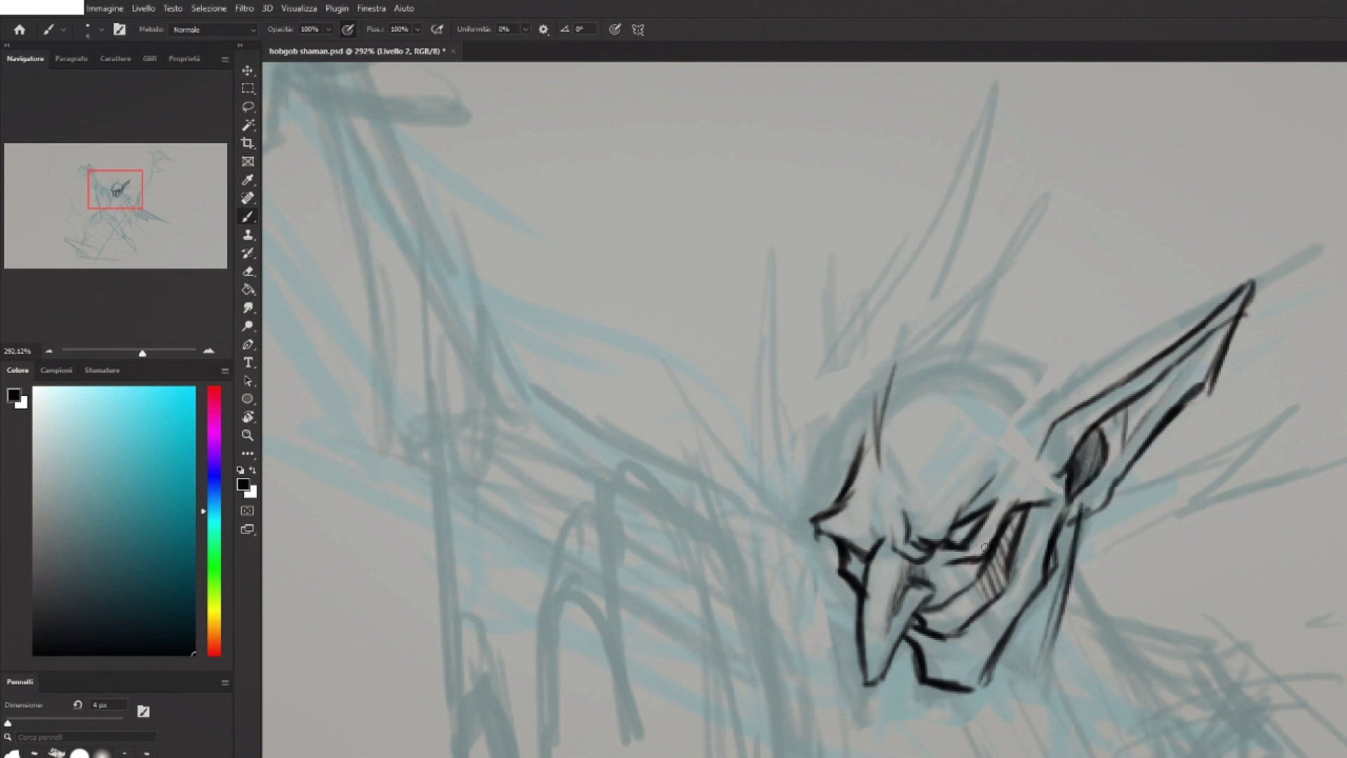
# Thicken the eyebrows with hatching and add a slanted frown crease on the forehead.
pyautogui.press('e')
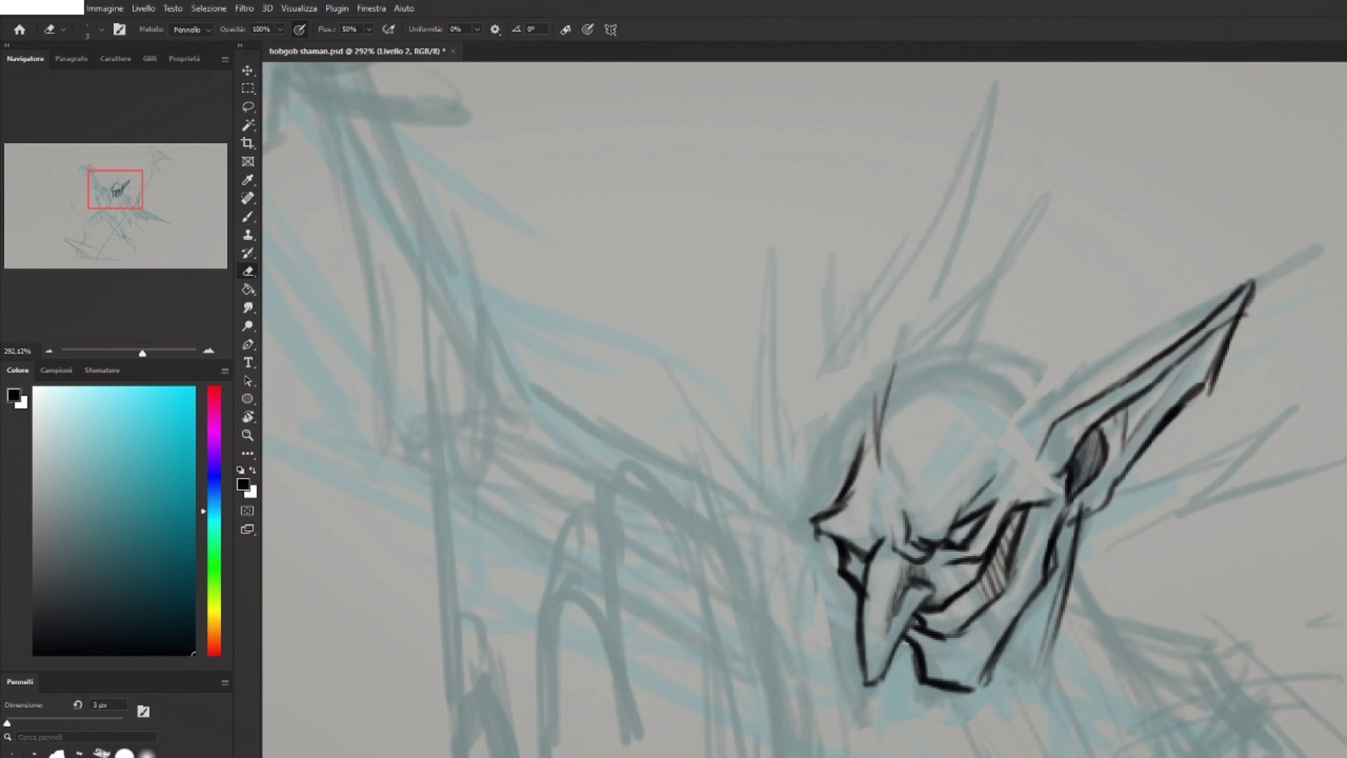
pyautogui.press('b')
pyautogui.moveTo(957, 519); pyautogui.dragTo(1003, 471)
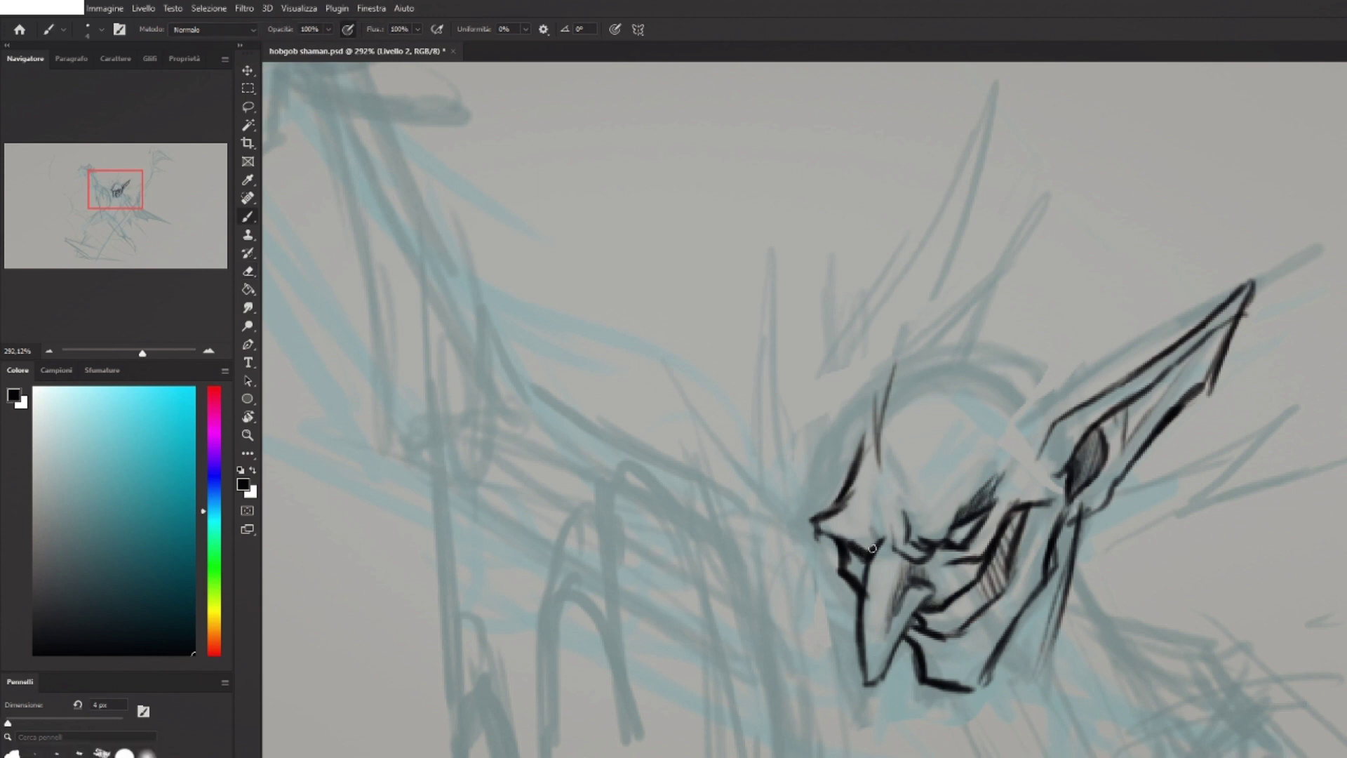
pyautogui.moveTo(872, 548); pyautogui.dragTo(864, 519)
pyautogui.moveTo(973, 499)
pyautogui.mouseDown()
pyautogui.moveTo(957, 469)
pyautogui.moveTo(986, 529)
pyautogui.mouseUp()
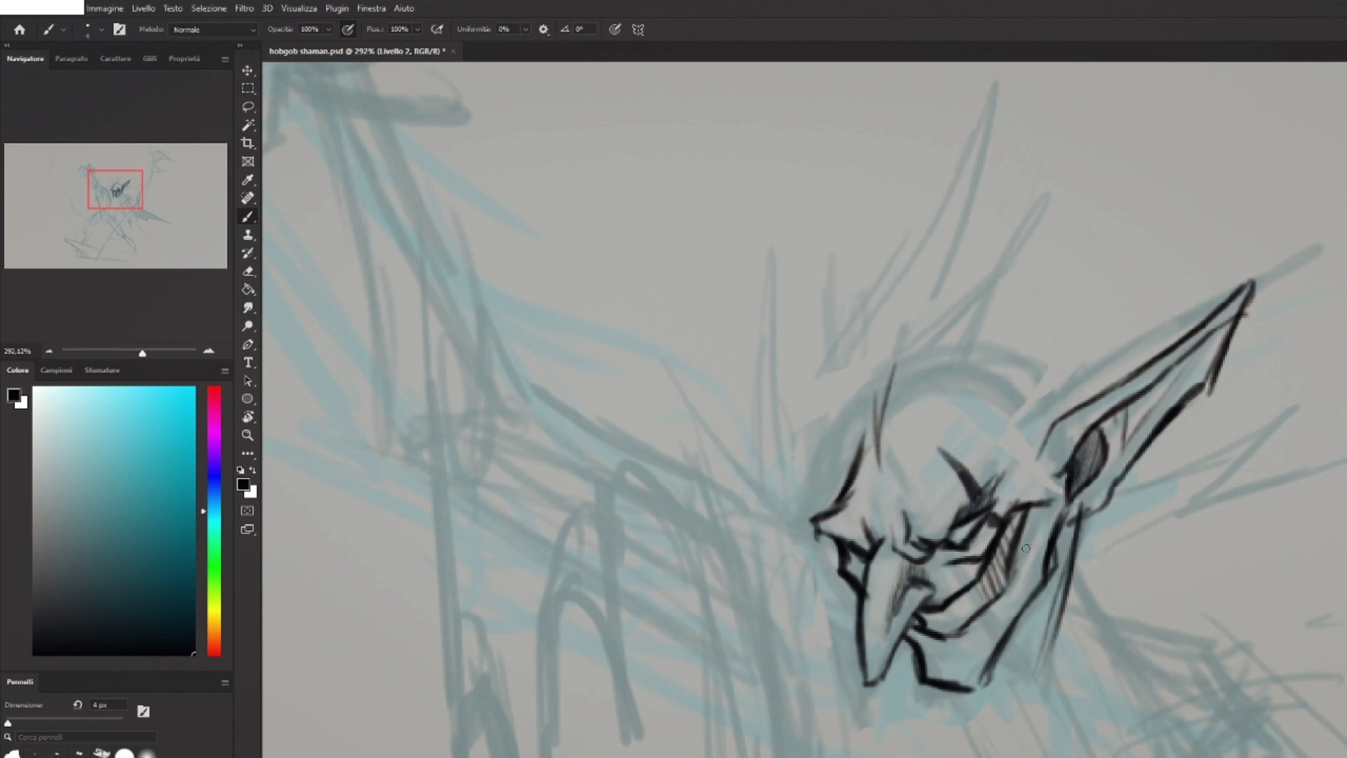
# Ink the curved shoulder guard with a round stud at its front end and radiating hatch marks.
pyautogui.scroll(-3, 1026, 547)
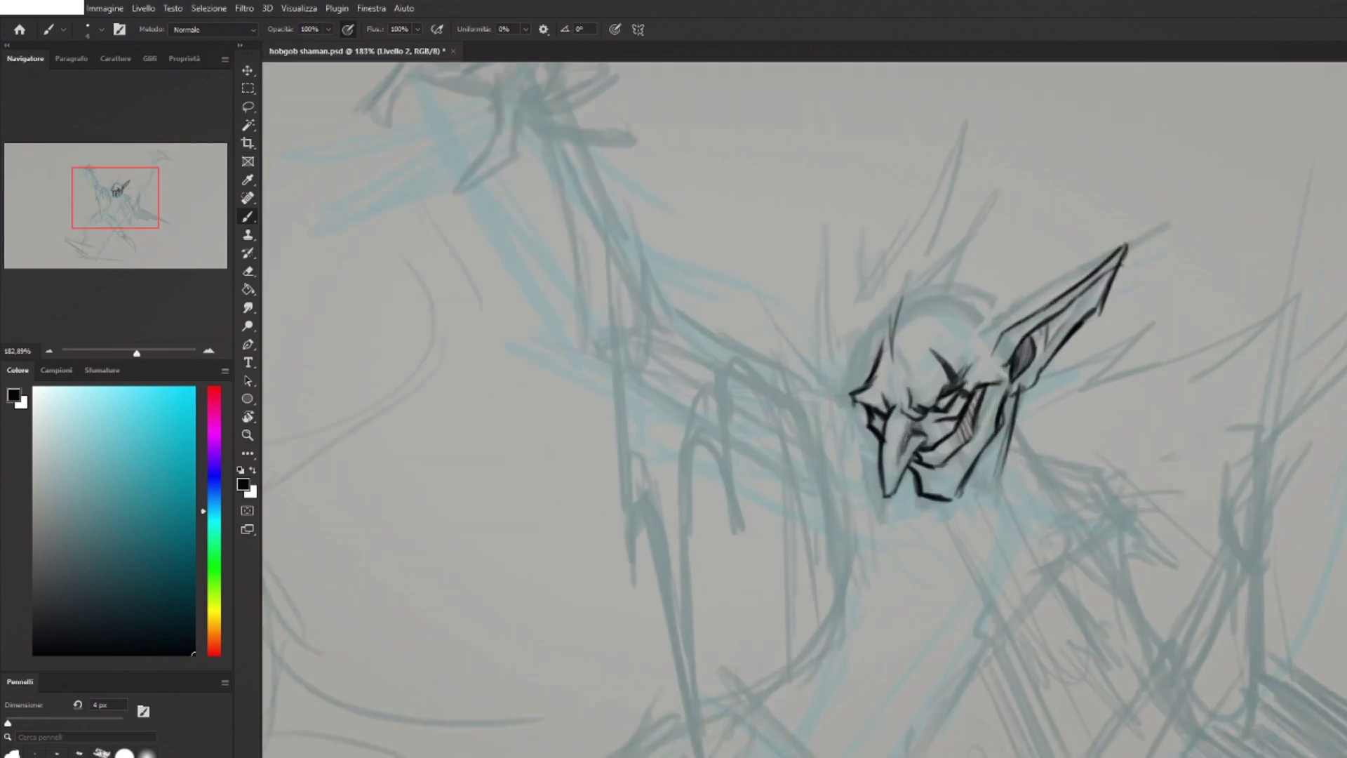
pyautogui.moveTo(1014, 521); pyautogui.dragTo(1117, 390)
pyautogui.moveTo(1056, 457)
pyautogui.mouseDown()
pyautogui.moveTo(1005, 541)
pyautogui.moveTo(1003, 528)
pyautogui.moveTo(1038, 566)
pyautogui.mouseUp()
pyautogui.moveTo(1028, 530); pyautogui.dragTo(1026, 535)
pyautogui.moveTo(1031, 567)
pyautogui.mouseDown()
pyautogui.moveTo(1053, 553)
pyautogui.moveTo(1069, 519)
pyautogui.moveTo(1159, 489)
pyautogui.mouseUp()
pyautogui.moveTo(1052, 441)
pyautogui.mouseDown()
pyautogui.moveTo(1126, 399)
pyautogui.moveTo(1168, 474)
pyautogui.moveTo(1122, 486)
pyautogui.moveTo(1181, 494)
pyautogui.mouseUp()
pyautogui.moveTo(1066, 481)
pyautogui.mouseDown()
pyautogui.moveTo(1091, 463)
pyautogui.moveTo(1115, 445)
pyautogui.mouseUp()
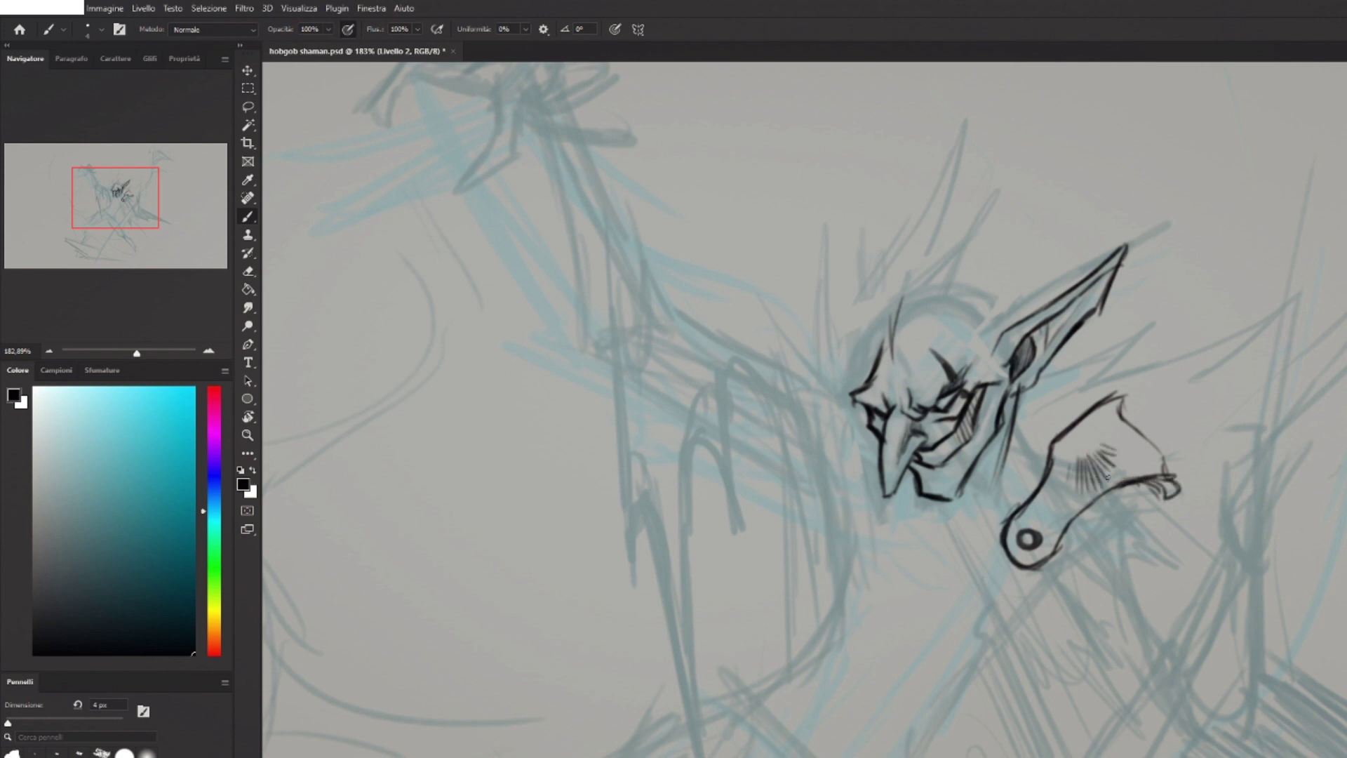
# Ink the shoulder guard's lower rim and the dotted arm band beneath it, erasing and redrawing the band's outer edge.
pyautogui.moveTo(1061, 541)
pyautogui.mouseDown()
pyautogui.moveTo(1072, 565)
pyautogui.moveTo(1180, 522)
pyautogui.moveTo(1117, 604)
pyautogui.moveTo(1176, 593)
pyautogui.mouseUp()
pyautogui.moveTo(1150, 526)
pyautogui.mouseDown()
pyautogui.moveTo(1181, 577)
pyautogui.moveTo(1115, 606)
pyautogui.mouseUp()
pyautogui.press('e')
pyautogui.press(']')
pyautogui.moveTo(1178, 577)
pyautogui.mouseDown()
pyautogui.moveTo(1127, 609)
pyautogui.moveTo(1172, 574)
pyautogui.mouseUp()
pyautogui.press('b')
pyautogui.moveTo(1182, 570); pyautogui.dragTo(1168, 585)
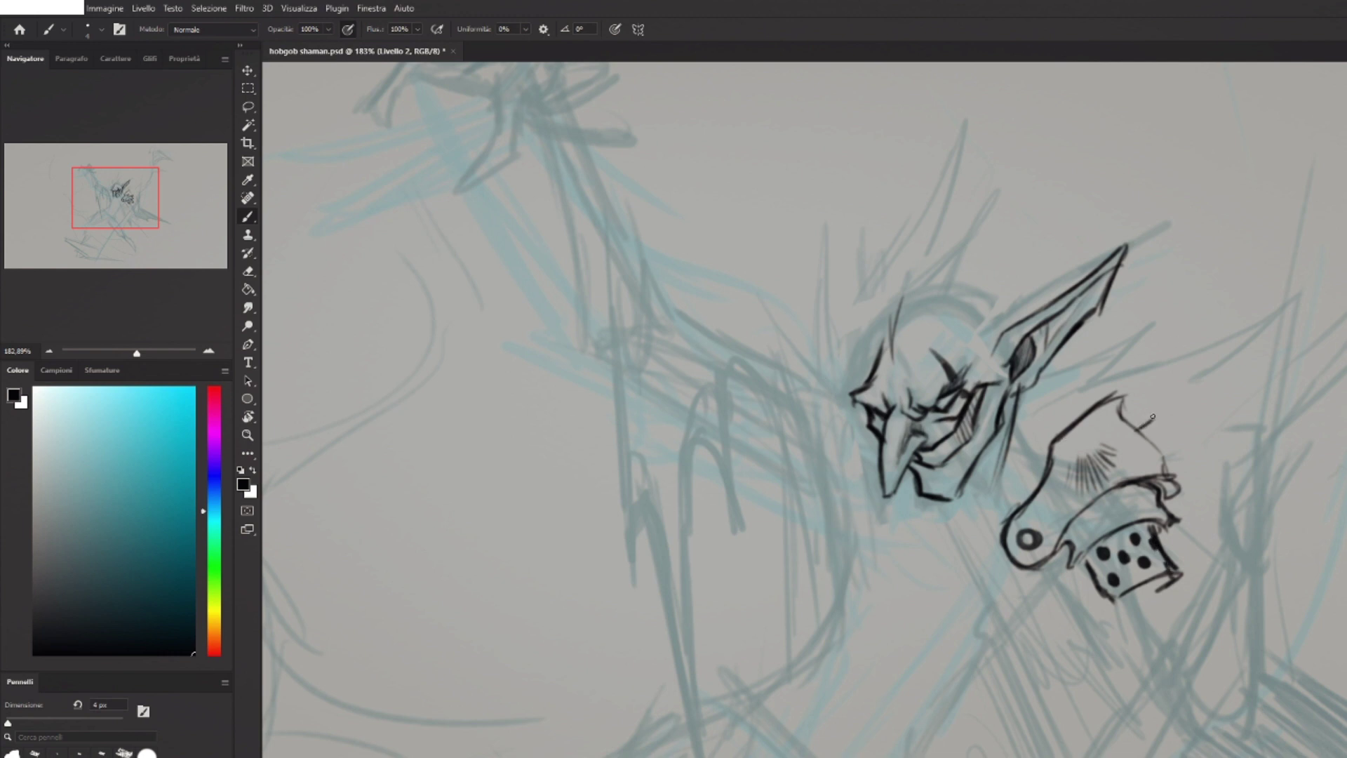
# Ink a long jagged spike rising from the shoulder guard and darken the hatched hollow on its surface.
pyautogui.moveTo(1153, 416); pyautogui.dragTo(1217, 369)
pyautogui.moveTo(1217, 368)
pyautogui.mouseDown()
pyautogui.moveTo(1206, 401)
pyautogui.moveTo(1166, 397)
pyautogui.moveTo(1239, 341)
pyautogui.mouseUp()
pyautogui.hotkey('ctrl', 'z')
pyautogui.hotkey('ctrl', 'z')
pyautogui.moveTo(1239, 341); pyautogui.dragTo(1169, 446)
pyautogui.moveTo(1099, 436)
pyautogui.mouseDown()
pyautogui.moveTo(1083, 465)
pyautogui.moveTo(1106, 461)
pyautogui.mouseUp()
pyautogui.moveTo(1107, 461)
pyautogui.mouseDown()
pyautogui.moveTo(1082, 484)
pyautogui.moveTo(1098, 485)
pyautogui.mouseUp()
pyautogui.moveTo(1110, 457)
pyautogui.mouseDown()
pyautogui.moveTo(1100, 480)
pyautogui.moveTo(1076, 469)
pyautogui.mouseUp()
pyautogui.moveTo(1076, 468); pyautogui.dragTo(1081, 478)
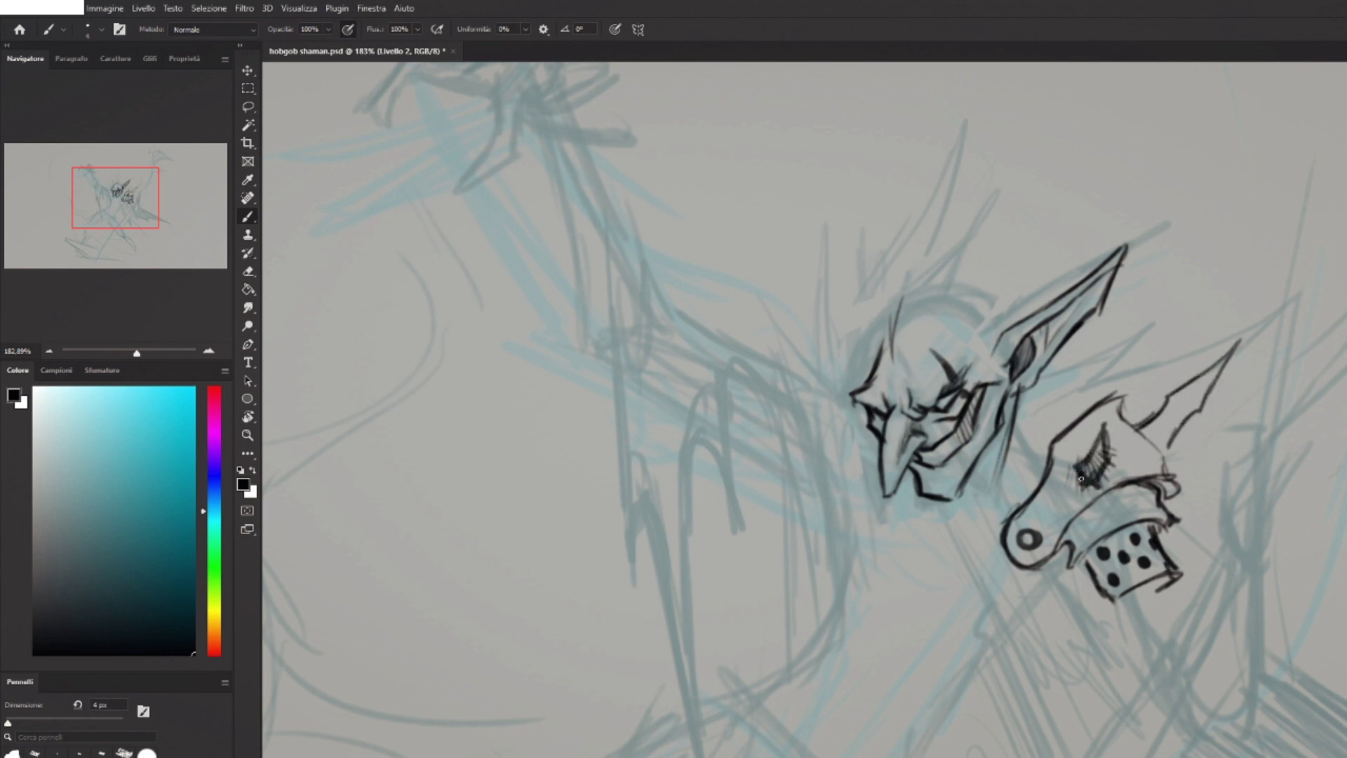
# Ink a short dark spike on the shoulder guard's rear edge and shade the base of the long spike.
pyautogui.moveTo(1147, 433); pyautogui.dragTo(1156, 445)
pyautogui.moveTo(1173, 422); pyautogui.dragTo(1159, 455)
pyautogui.moveTo(1132, 428)
pyautogui.mouseDown()
pyautogui.moveTo(1167, 463)
pyautogui.moveTo(1162, 449)
pyautogui.moveTo(1165, 475)
pyautogui.mouseUp()
pyautogui.hotkey('ctrl', 'z')
pyautogui.moveTo(1188, 450)
pyautogui.mouseDown()
pyautogui.moveTo(1154, 488)
pyautogui.moveTo(1174, 448)
pyautogui.moveTo(1204, 440)
pyautogui.mouseUp()
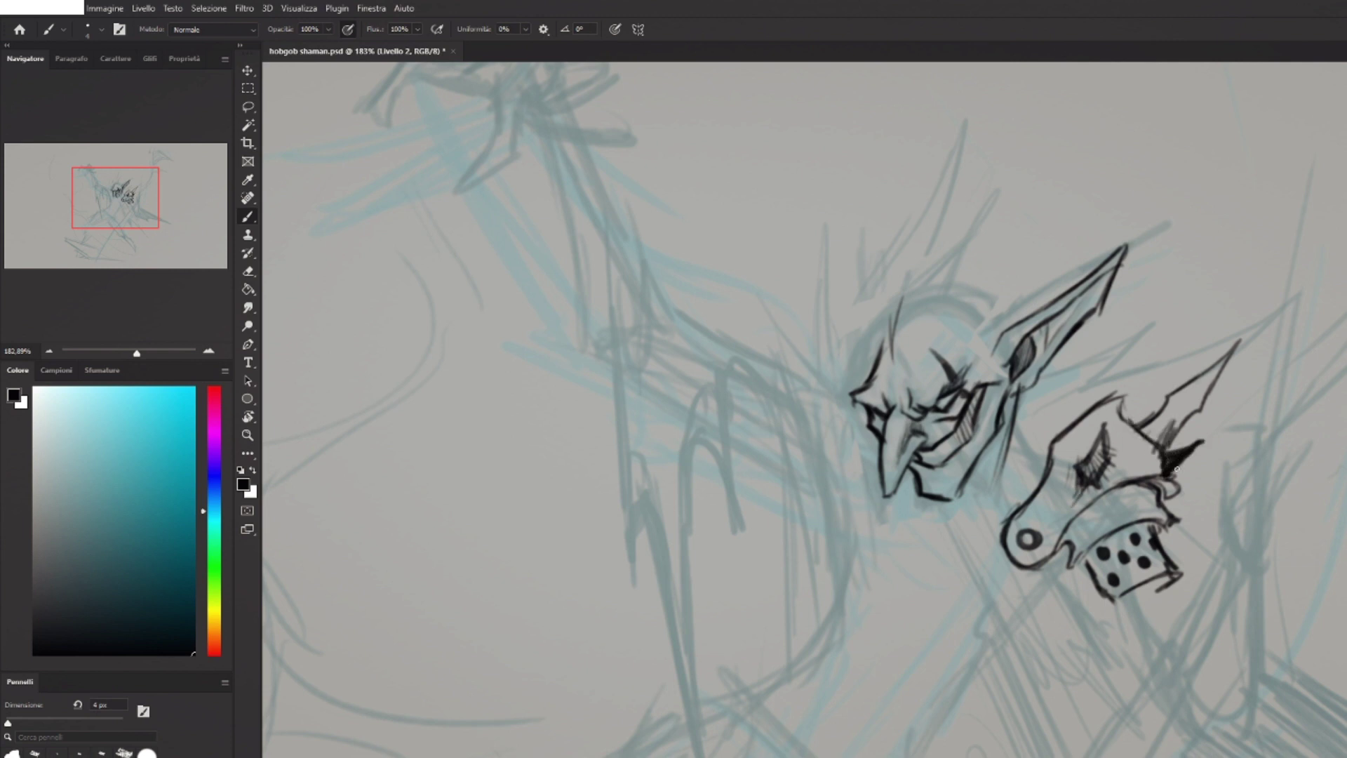
# Ink the neck line, the ragged edge of the vest and the torn sleeve hanging below the arm band.
pyautogui.scroll(-1, 1176, 469)
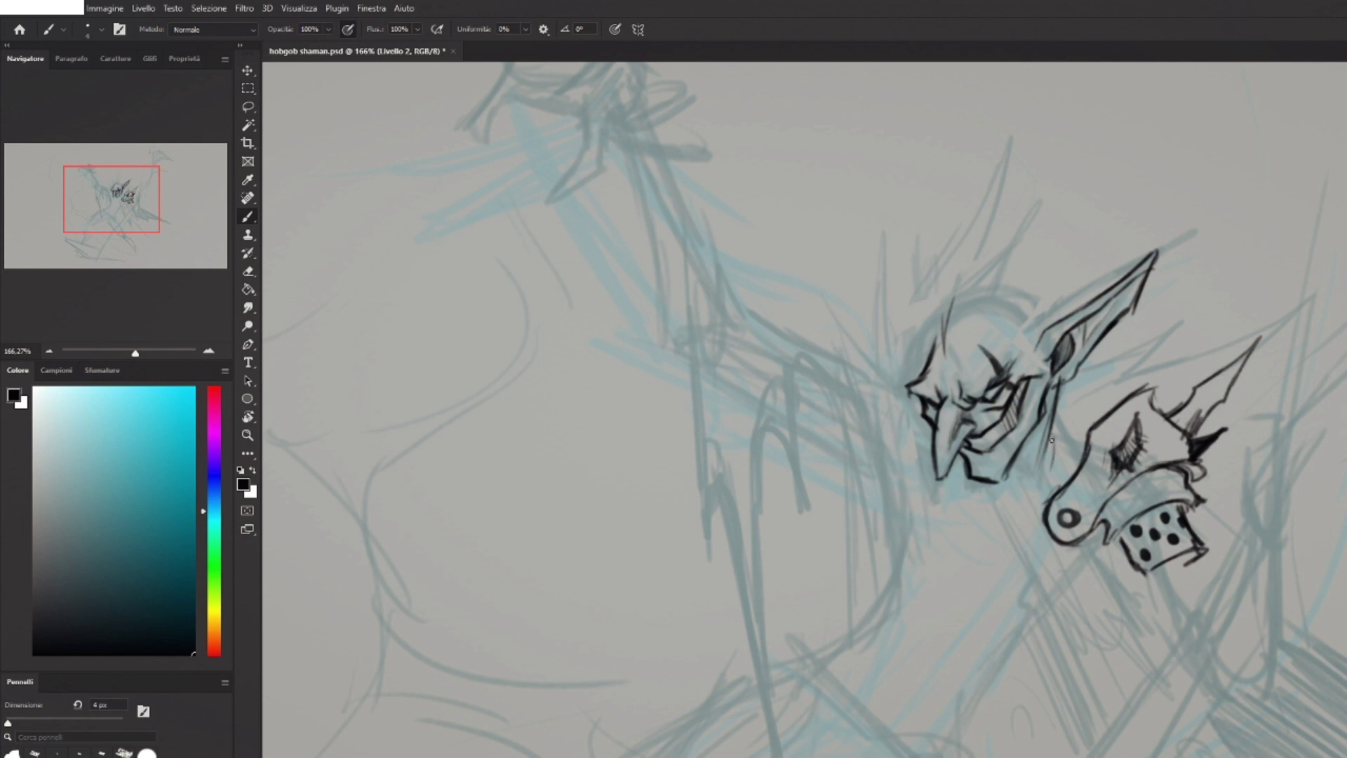
pyautogui.moveTo(1051, 440)
pyautogui.mouseDown()
pyautogui.moveTo(1008, 518)
pyautogui.moveTo(1036, 635)
pyautogui.moveTo(1118, 726)
pyautogui.mouseUp()
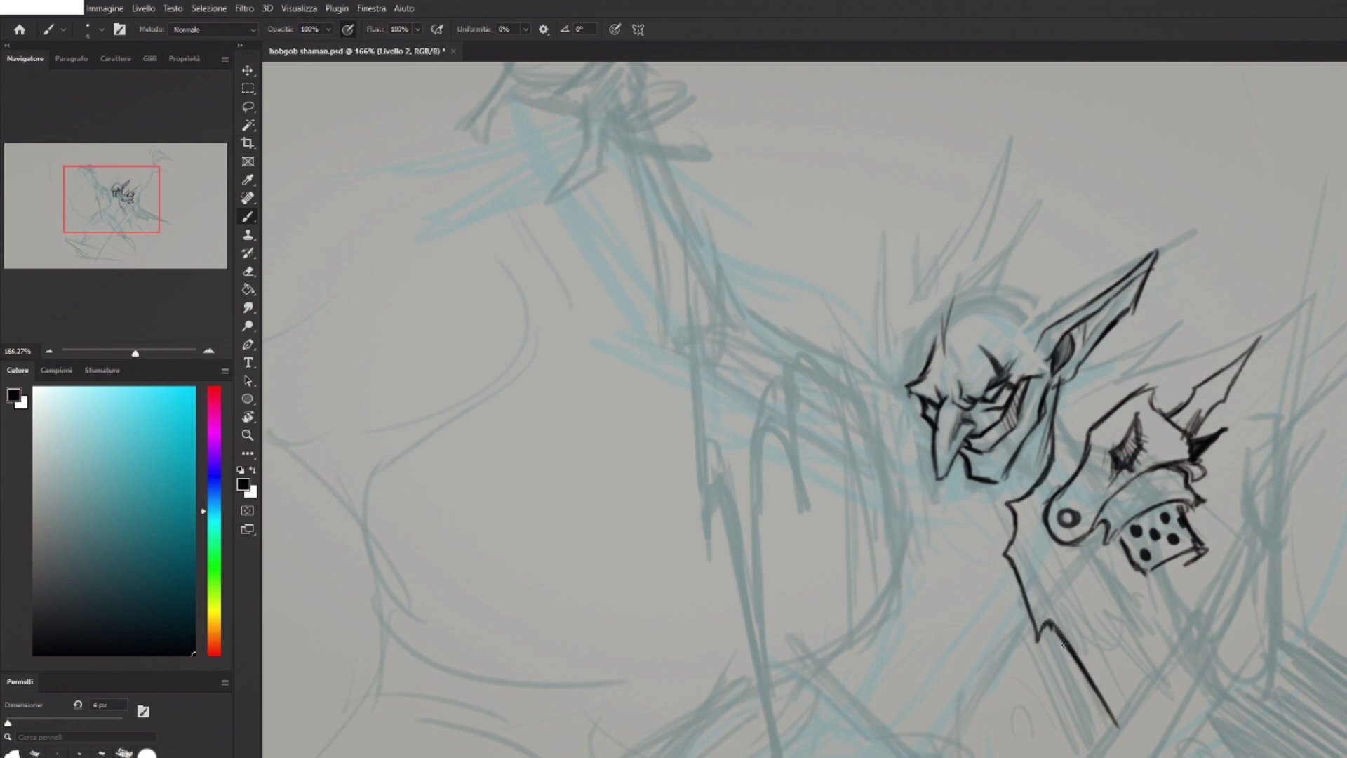
pyautogui.moveTo(1007, 585)
pyautogui.mouseDown()
pyautogui.moveTo(864, 399)
pyautogui.moveTo(1174, 755)
pyautogui.moveTo(1117, 623)
pyautogui.moveTo(1131, 598)
pyautogui.moveTo(1079, 509)
pyautogui.mouseUp()
pyautogui.moveTo(1014, 379); pyautogui.dragTo(1052, 455)
pyautogui.scroll(1, 1018, 465)
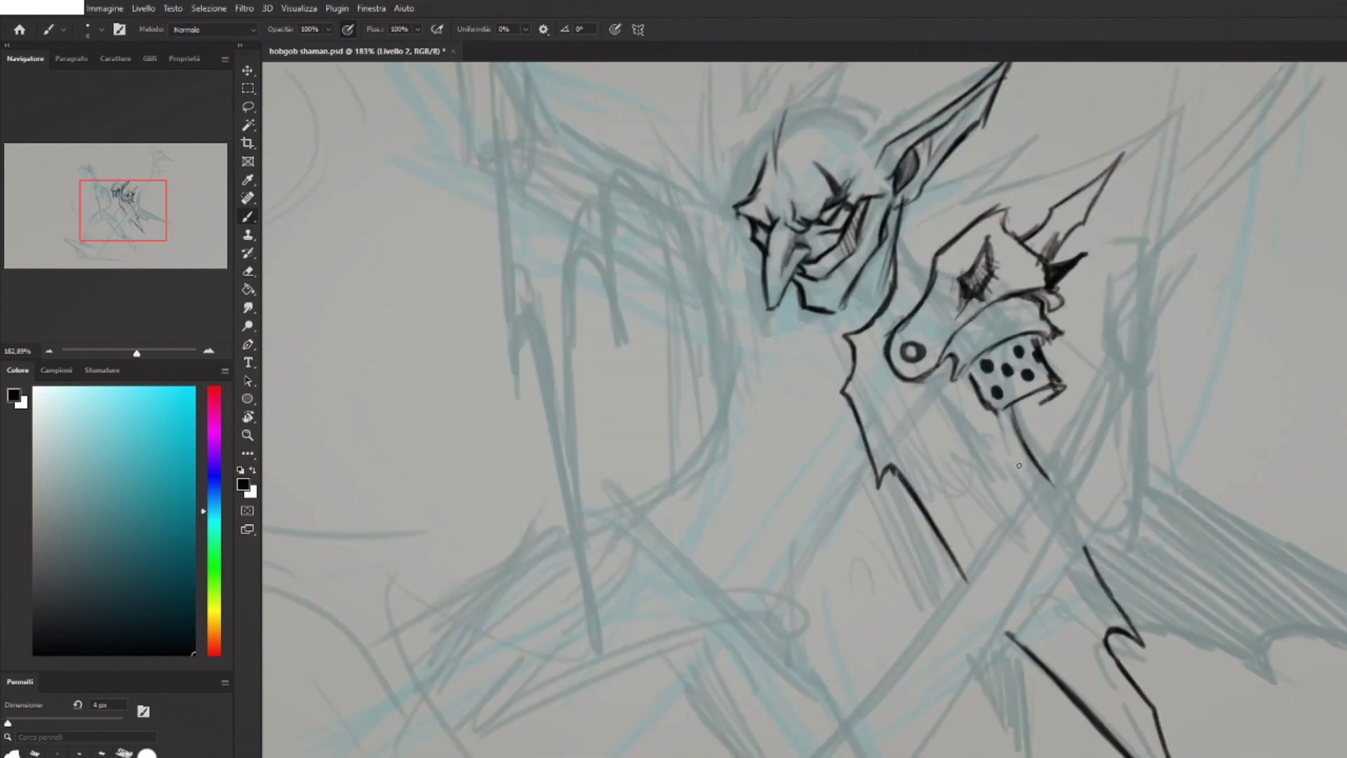
pyautogui.moveTo(930, 382)
pyautogui.mouseDown()
pyautogui.moveTo(950, 439)
pyautogui.moveTo(937, 527)
pyautogui.mouseUp()
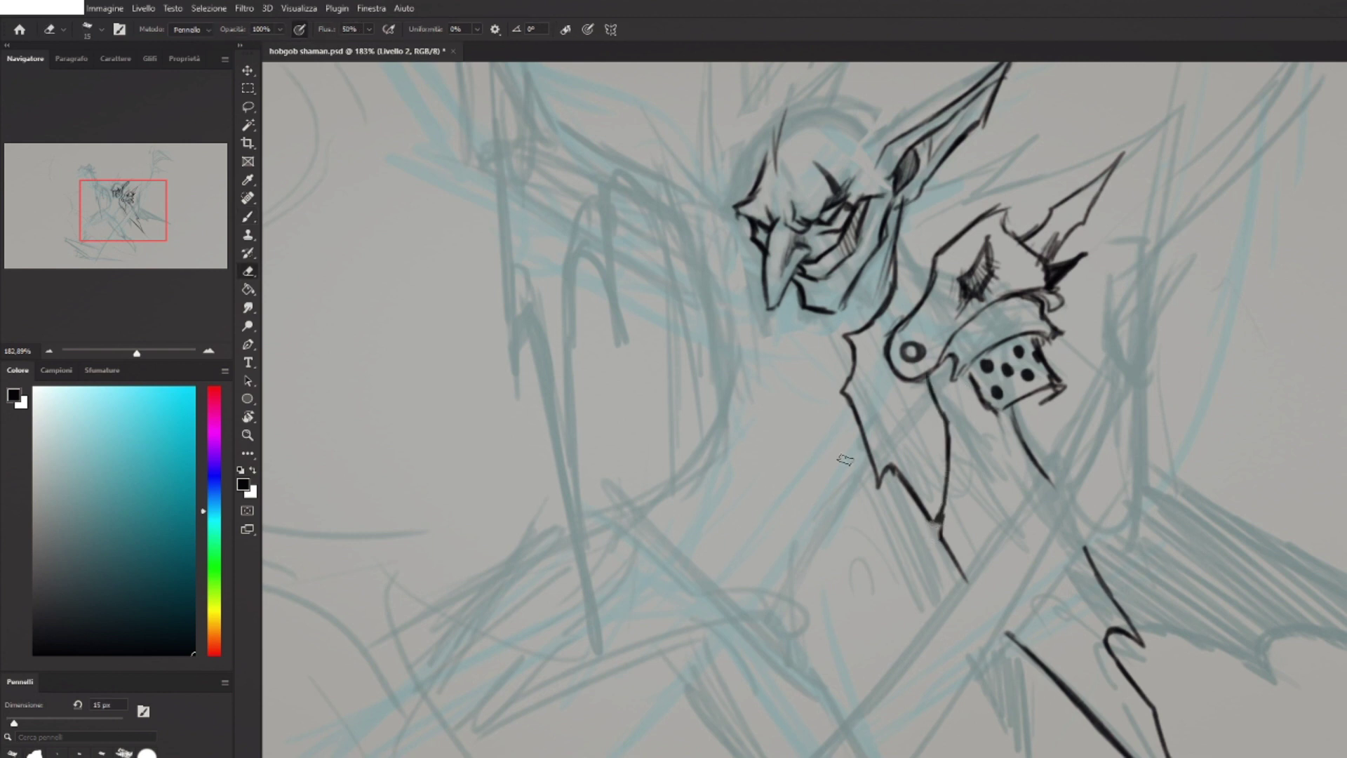
pyautogui.moveTo(940, 456)
pyautogui.mouseDown()
pyautogui.moveTo(963, 473)
pyautogui.moveTo(943, 443)
pyautogui.mouseUp()
# Clean up the vest line under the shoulder guard, then ink small knotted ties there and shade the neck.
pyautogui.press('e')
pyautogui.moveTo(940, 389)
pyautogui.mouseDown()
pyautogui.moveTo(905, 522)
pyautogui.moveTo(955, 391)
pyautogui.moveTo(921, 407)
pyautogui.mouseUp()
pyautogui.press('b')
pyautogui.moveTo(950, 382); pyautogui.dragTo(926, 411)
pyautogui.scroll(-2, 935, 397)
pyautogui.moveTo(922, 329); pyautogui.dragTo(1003, 491)
pyautogui.moveTo(989, 398); pyautogui.dragTo(974, 427)
pyautogui.moveTo(985, 414); pyautogui.dragTo(976, 443)
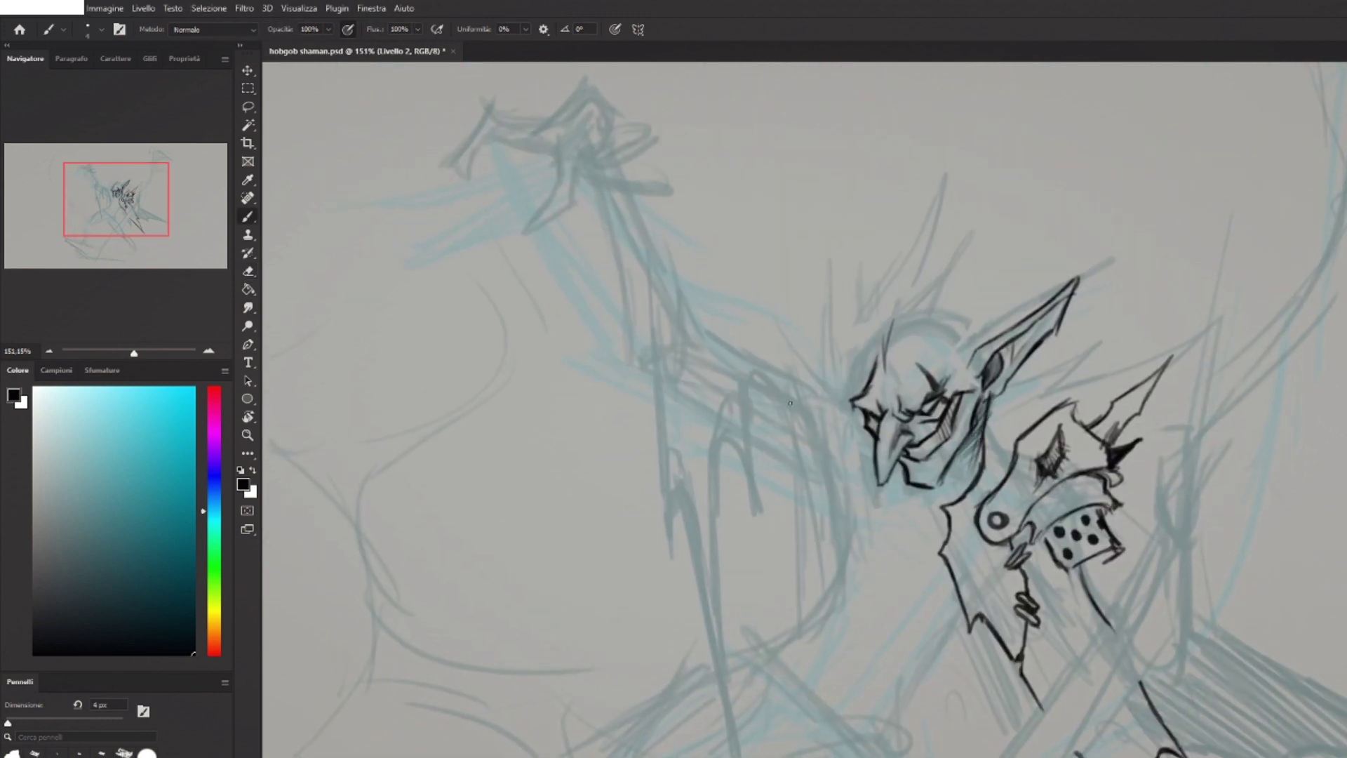
# Hatch fold shadows on the vest and sleeve below the shoulder guard.
pyautogui.scroll(-2, 846, 461)
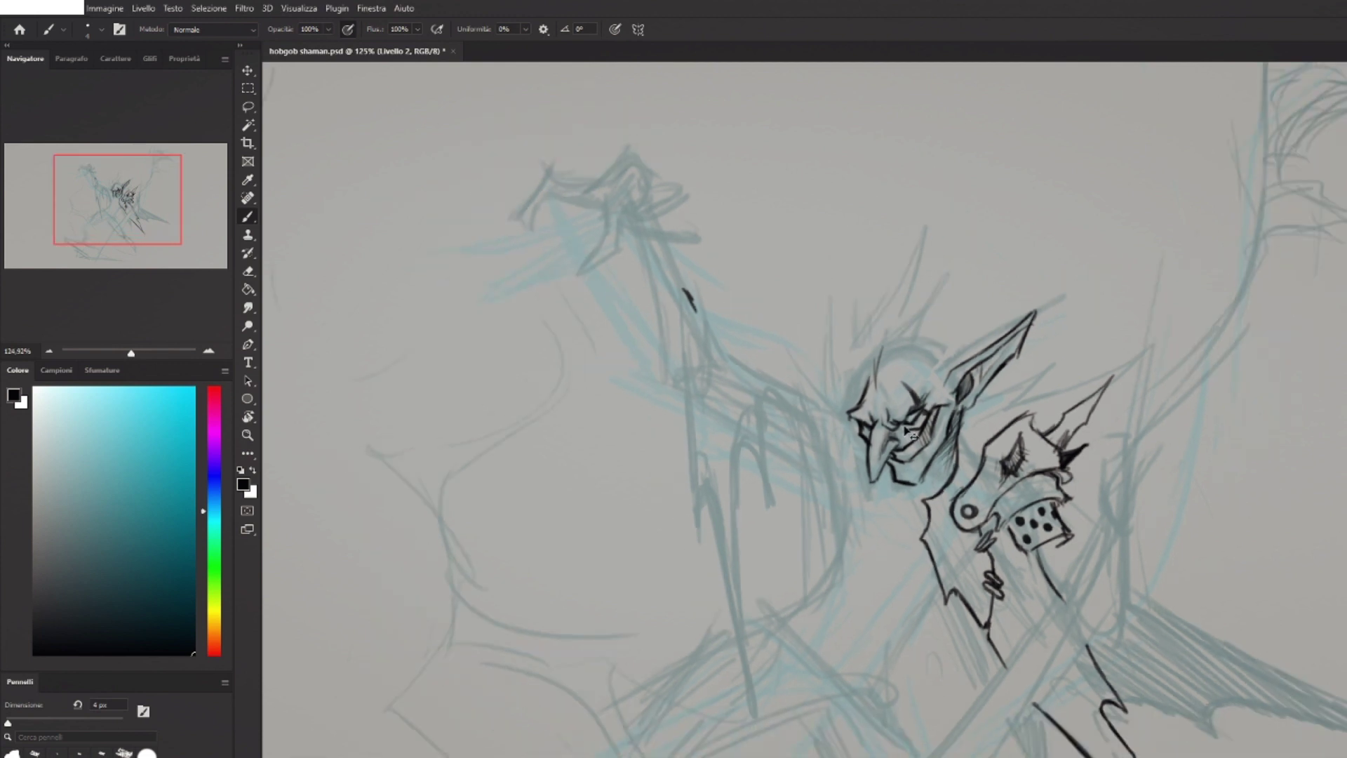
pyautogui.moveTo(1049, 555); pyautogui.dragTo(1059, 594)
pyautogui.moveTo(1003, 526); pyautogui.dragTo(1021, 582)
pyautogui.moveTo(1008, 547); pyautogui.dragTo(1030, 613)
pyautogui.moveTo(956, 514); pyautogui.dragTo(971, 579)
pyautogui.moveTo(961, 522); pyautogui.dragTo(978, 591)
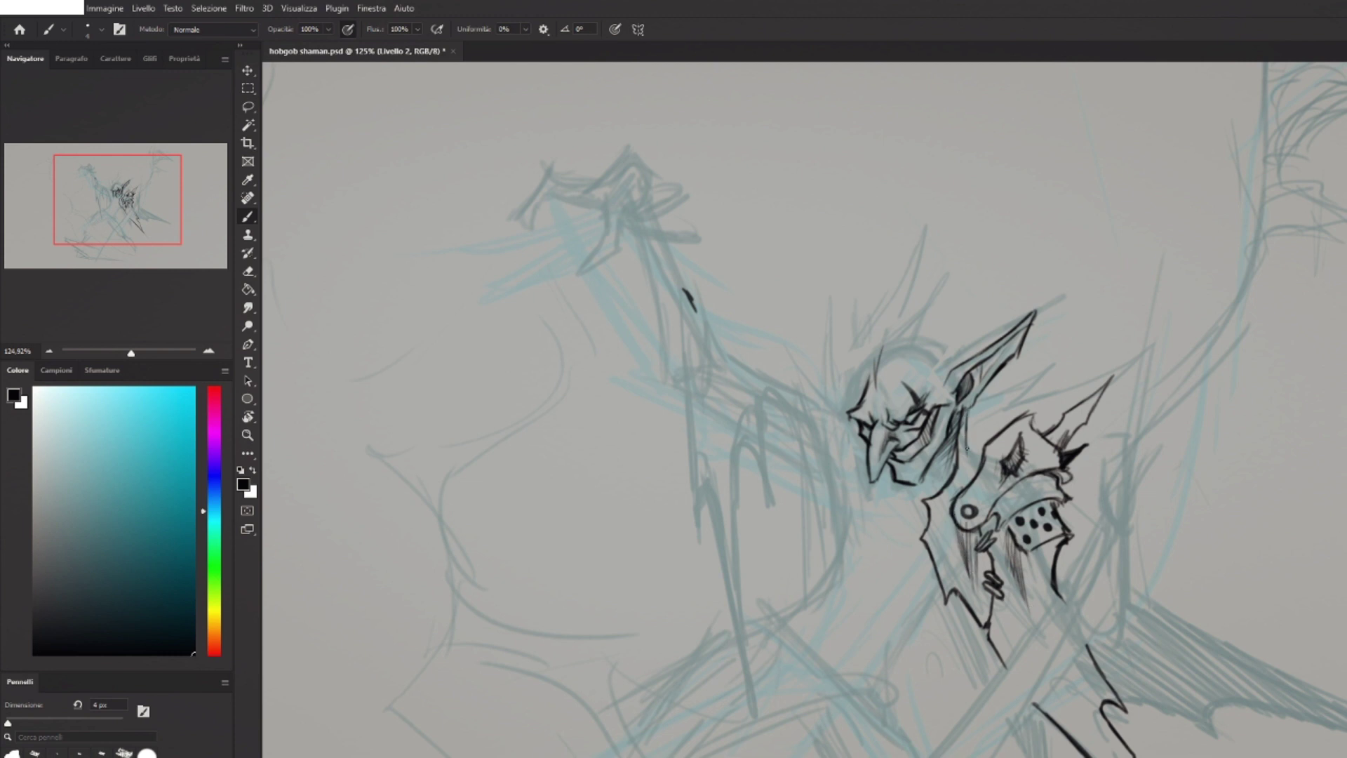
# Ink long spiky hair locks sweeping back behind the ear and above the shoulder guard, with hatching between them.
pyautogui.moveTo(964, 430)
pyautogui.mouseDown()
pyautogui.moveTo(955, 502)
pyautogui.moveTo(1059, 332)
pyautogui.mouseUp()
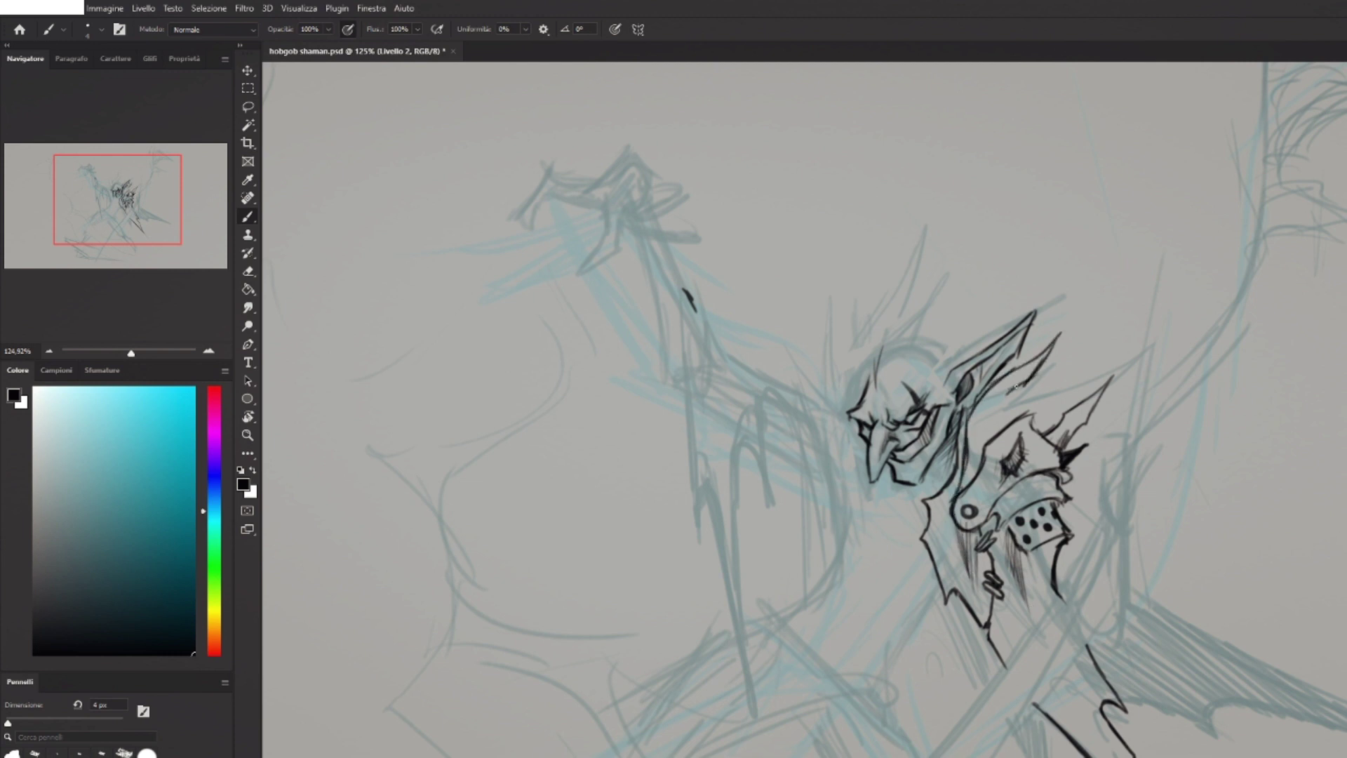
pyautogui.moveTo(1014, 387); pyautogui.dragTo(1143, 317)
pyautogui.moveTo(1144, 317)
pyautogui.mouseDown()
pyautogui.moveTo(1103, 355)
pyautogui.moveTo(1158, 315)
pyautogui.mouseUp()
pyautogui.moveTo(1157, 317)
pyautogui.mouseDown()
pyautogui.moveTo(1100, 389)
pyautogui.moveTo(992, 435)
pyautogui.mouseUp()
pyautogui.moveTo(1043, 383); pyautogui.dragTo(994, 430)
pyautogui.moveTo(1071, 362)
pyautogui.mouseDown()
pyautogui.moveTo(991, 435)
pyautogui.moveTo(1021, 392)
pyautogui.mouseUp()
pyautogui.moveTo(1011, 390)
pyautogui.mouseDown()
pyautogui.moveTo(981, 413)
pyautogui.moveTo(967, 470)
pyautogui.mouseUp()
pyautogui.moveTo(1011, 377); pyautogui.dragTo(985, 410)
# Ink spiky hair tufts on the far side of the face and above the head.
pyautogui.moveTo(827, 446); pyautogui.dragTo(793, 377)
pyautogui.moveTo(822, 402)
pyautogui.mouseDown()
pyautogui.moveTo(788, 374)
pyautogui.moveTo(812, 321)
pyautogui.mouseUp()
pyautogui.moveTo(827, 383)
pyautogui.mouseDown()
pyautogui.moveTo(815, 321)
pyautogui.moveTo(864, 317)
pyautogui.mouseUp()
pyautogui.moveTo(845, 352); pyautogui.dragTo(928, 240)
pyautogui.moveTo(901, 307); pyautogui.dragTo(937, 223)
pyautogui.moveTo(901, 330); pyautogui.dragTo(935, 258)
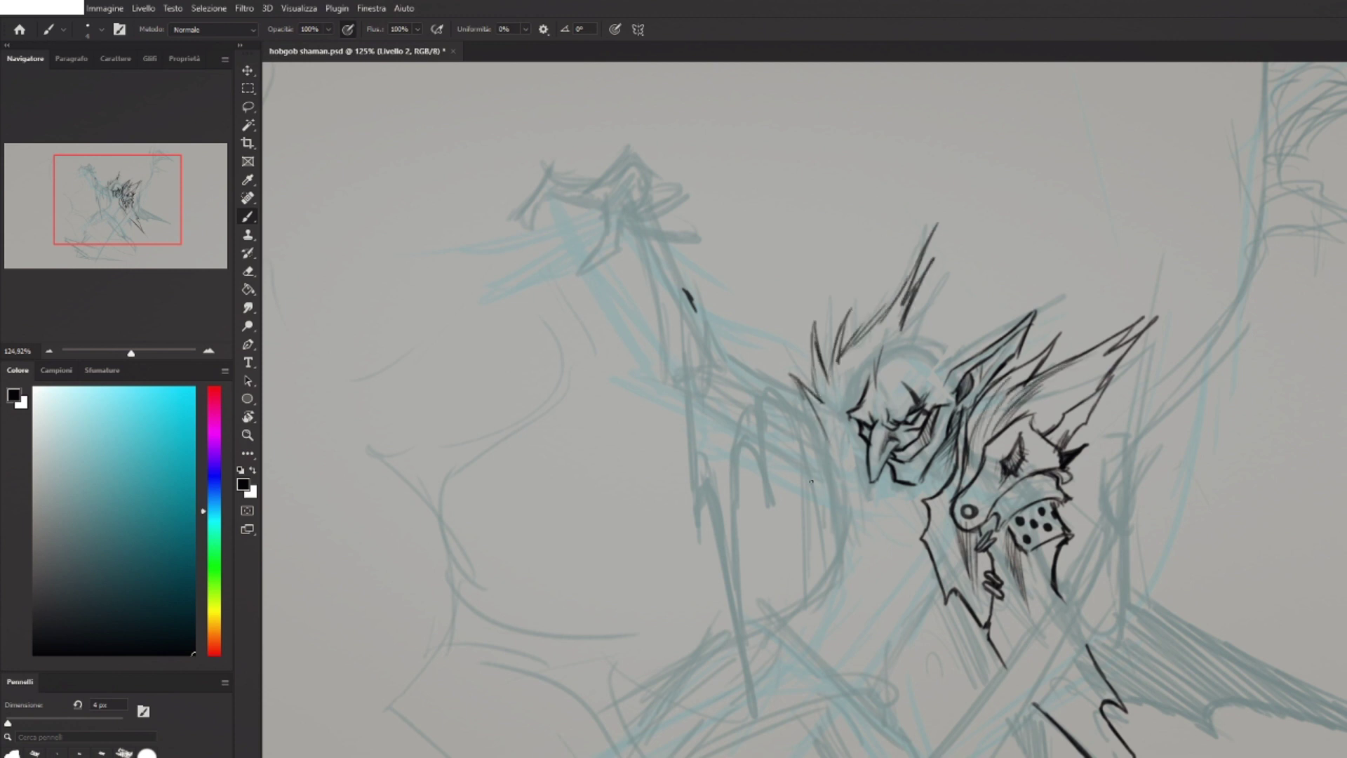
pyautogui.moveTo(845, 455); pyautogui.dragTo(817, 405)
# Ink short spiky strands behind the shoulder guard's rear spike, undoing the first strokes.
pyautogui.moveTo(1096, 413)
pyautogui.mouseDown()
pyautogui.moveTo(1178, 372)
pyautogui.moveTo(1069, 487)
pyautogui.mouseUp()
pyautogui.hotkey('ctrl', 'z')
pyautogui.hotkey('ctrl', 'z')
pyautogui.moveTo(1091, 415); pyautogui.dragTo(1142, 392)
pyautogui.moveTo(1142, 393); pyautogui.dragTo(1081, 466)
pyautogui.moveTo(1103, 453); pyautogui.dragTo(1076, 484)
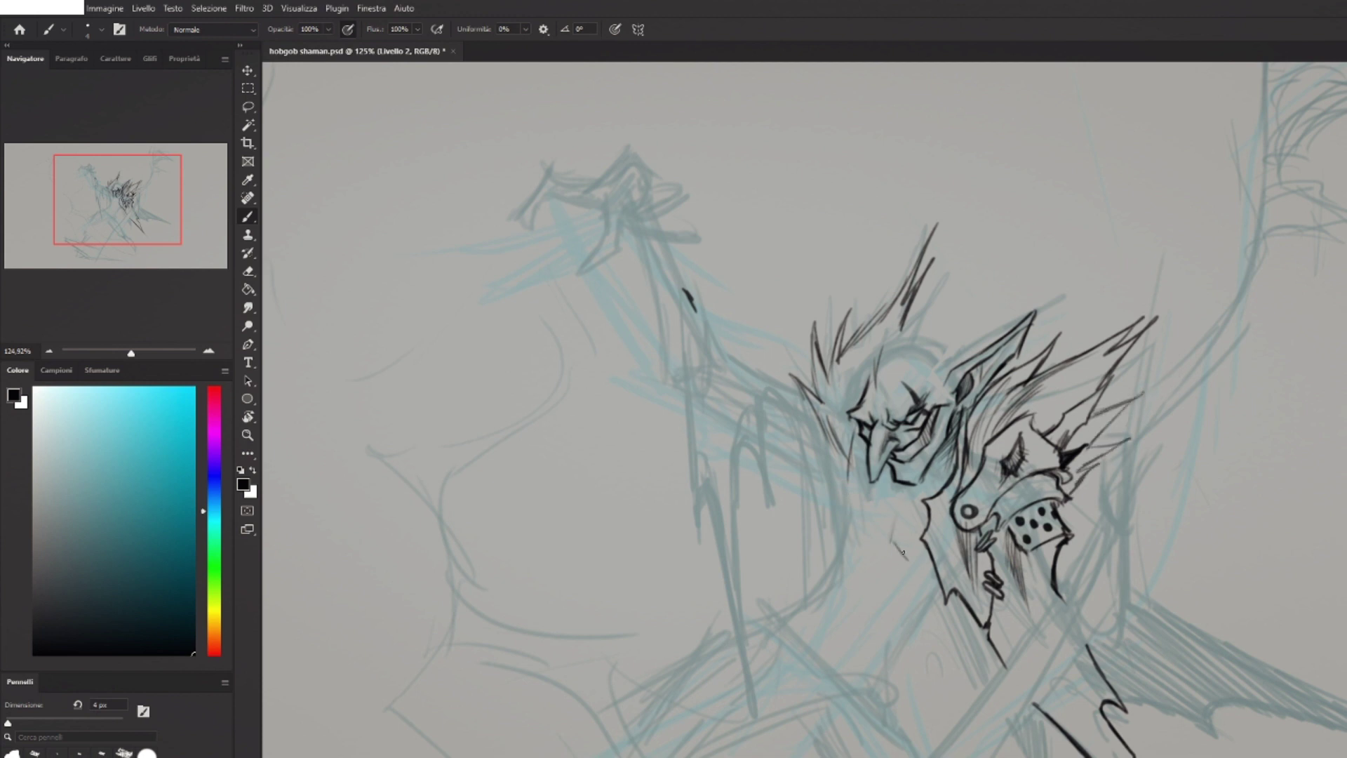
# Ink the torso's waist, round belly and the rounded form hanging below it, hatching the belly's underside.
pyautogui.moveTo(961, 607); pyautogui.dragTo(916, 639)
pyautogui.moveTo(787, 623); pyautogui.dragTo(834, 571)
pyautogui.moveTo(845, 514); pyautogui.dragTo(823, 577)
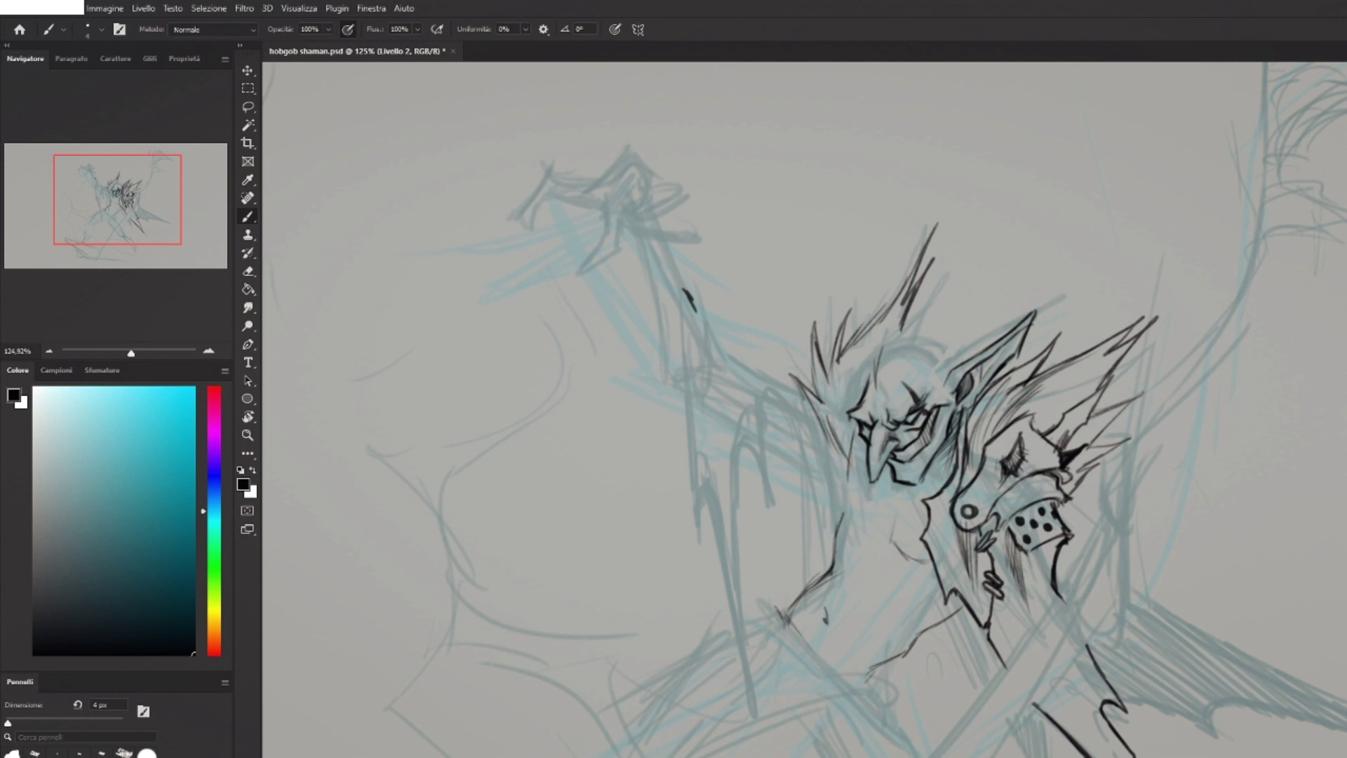
pyautogui.moveTo(787, 612)
pyautogui.mouseDown()
pyautogui.moveTo(812, 647)
pyautogui.moveTo(876, 681)
pyautogui.moveTo(904, 755)
pyautogui.mouseUp()
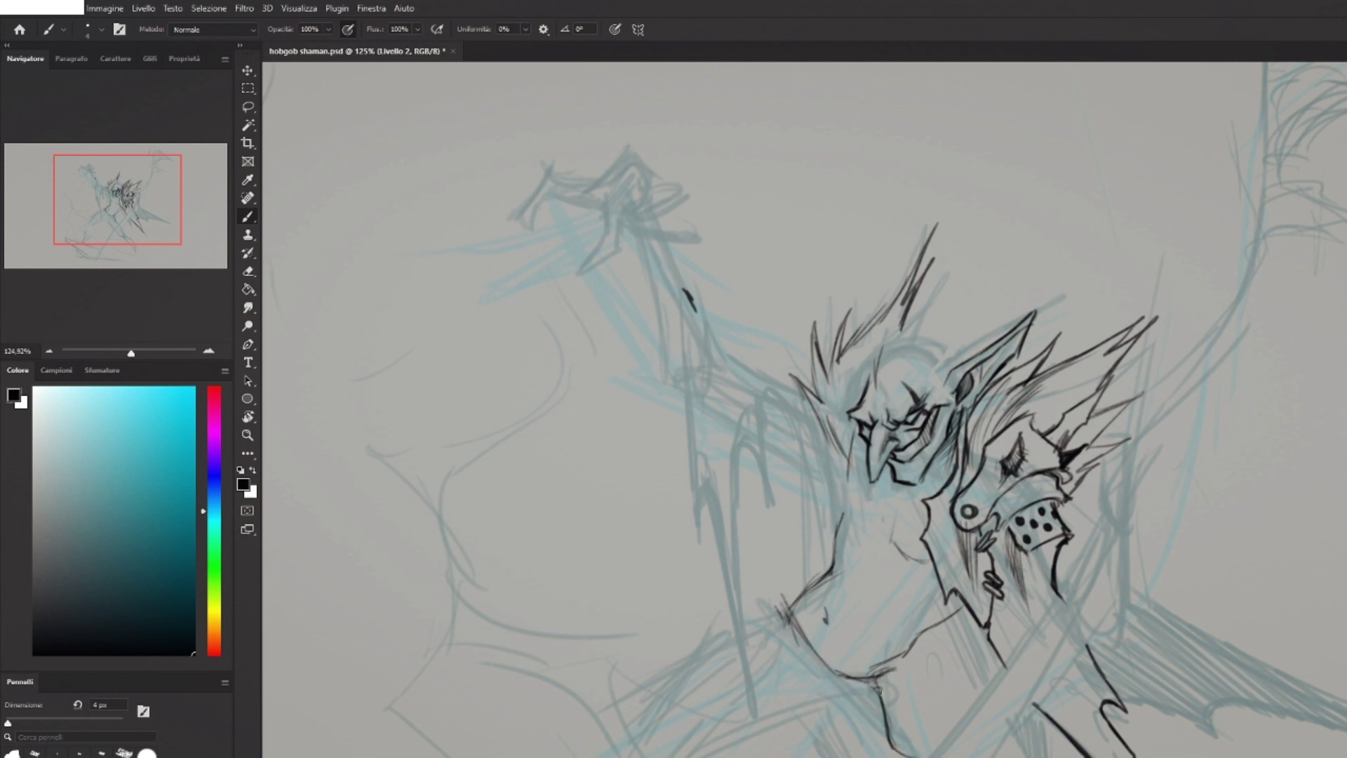
pyautogui.moveTo(873, 670)
pyautogui.mouseDown()
pyautogui.moveTo(908, 695)
pyautogui.moveTo(931, 743)
pyautogui.moveTo(885, 703)
pyautogui.mouseUp()
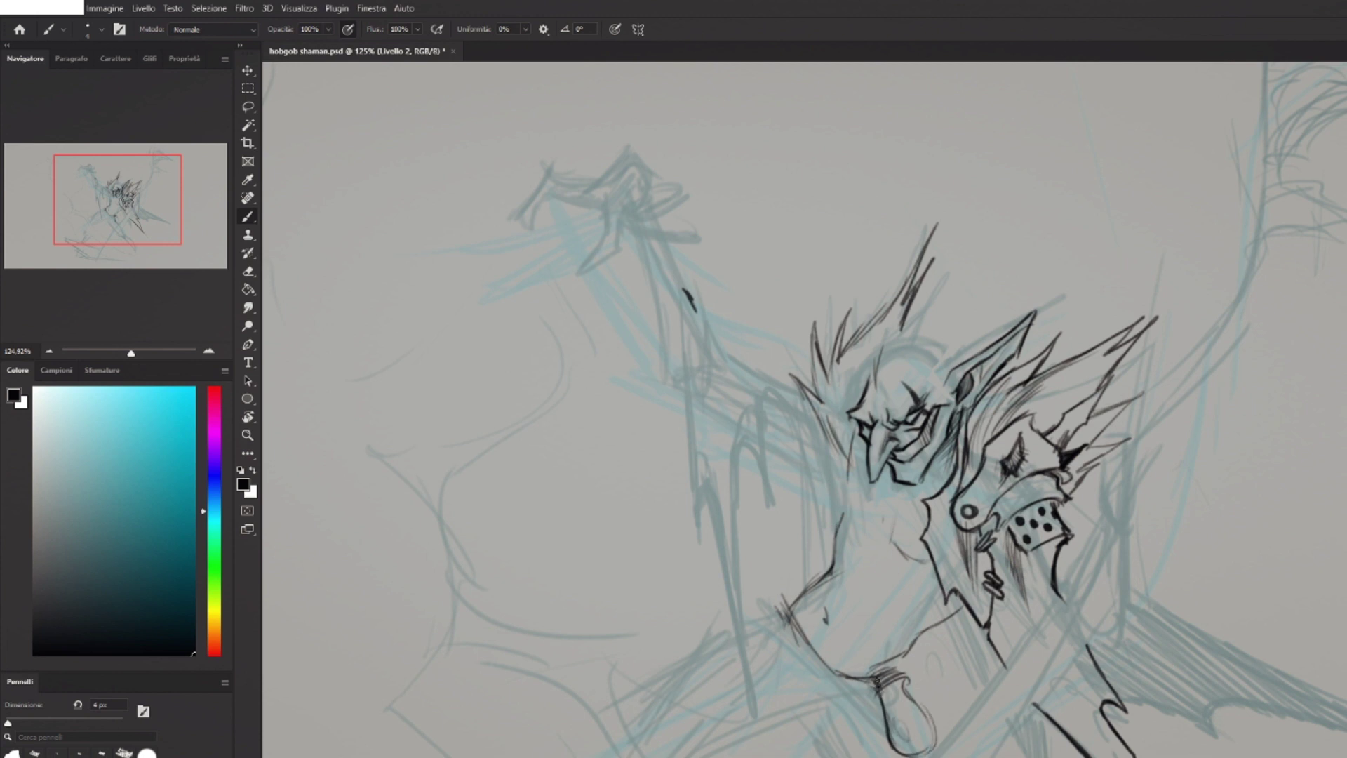
pyautogui.moveTo(776, 604); pyautogui.dragTo(834, 712)
pyautogui.moveTo(824, 672); pyautogui.dragTo(872, 686)
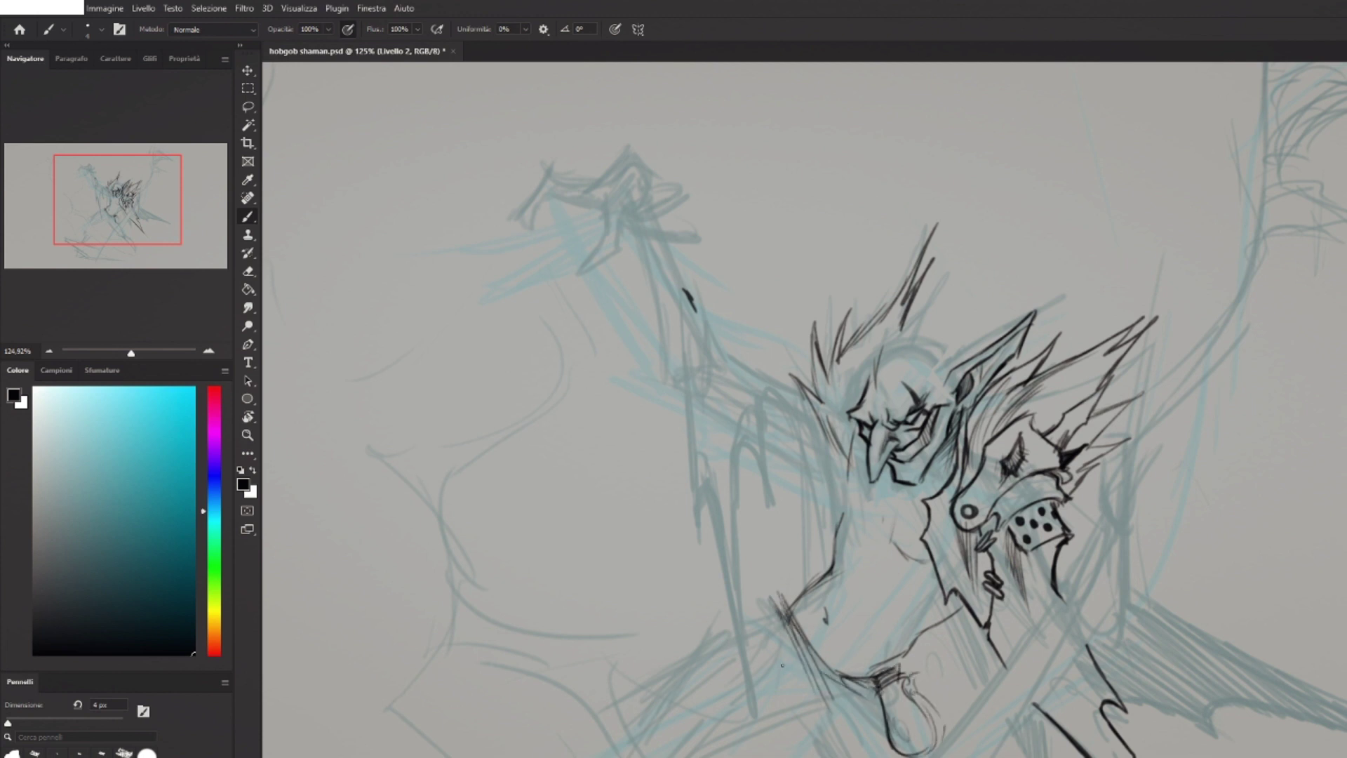
# Ink the ragged sleeve hanging from the raised arm down past the waist.
pyautogui.moveTo(775, 597); pyautogui.dragTo(789, 756)
pyautogui.moveTo(768, 597); pyautogui.dragTo(780, 756)
pyautogui.moveTo(686, 291)
pyautogui.mouseDown()
pyautogui.moveTo(695, 520)
pyautogui.moveTo(716, 522)
pyautogui.moveTo(791, 745)
pyautogui.mouseUp()
pyautogui.moveTo(766, 617)
pyautogui.mouseDown()
pyautogui.moveTo(746, 449)
pyautogui.moveTo(783, 522)
pyautogui.mouseUp()
pyautogui.moveTo(781, 432); pyautogui.dragTo(784, 518)
pyautogui.moveTo(782, 464)
pyautogui.mouseDown()
pyautogui.moveTo(811, 394)
pyautogui.moveTo(833, 555)
pyautogui.mouseUp()
# Darken the sleeve folds beside the chest and hatch the ribs next to the vest.
pyautogui.moveTo(847, 449); pyautogui.dragTo(831, 562)
pyautogui.moveTo(778, 448)
pyautogui.mouseDown()
pyautogui.moveTo(830, 487)
pyautogui.moveTo(800, 405)
pyautogui.moveTo(813, 473)
pyautogui.mouseUp()
pyautogui.moveTo(818, 431); pyautogui.dragTo(807, 458)
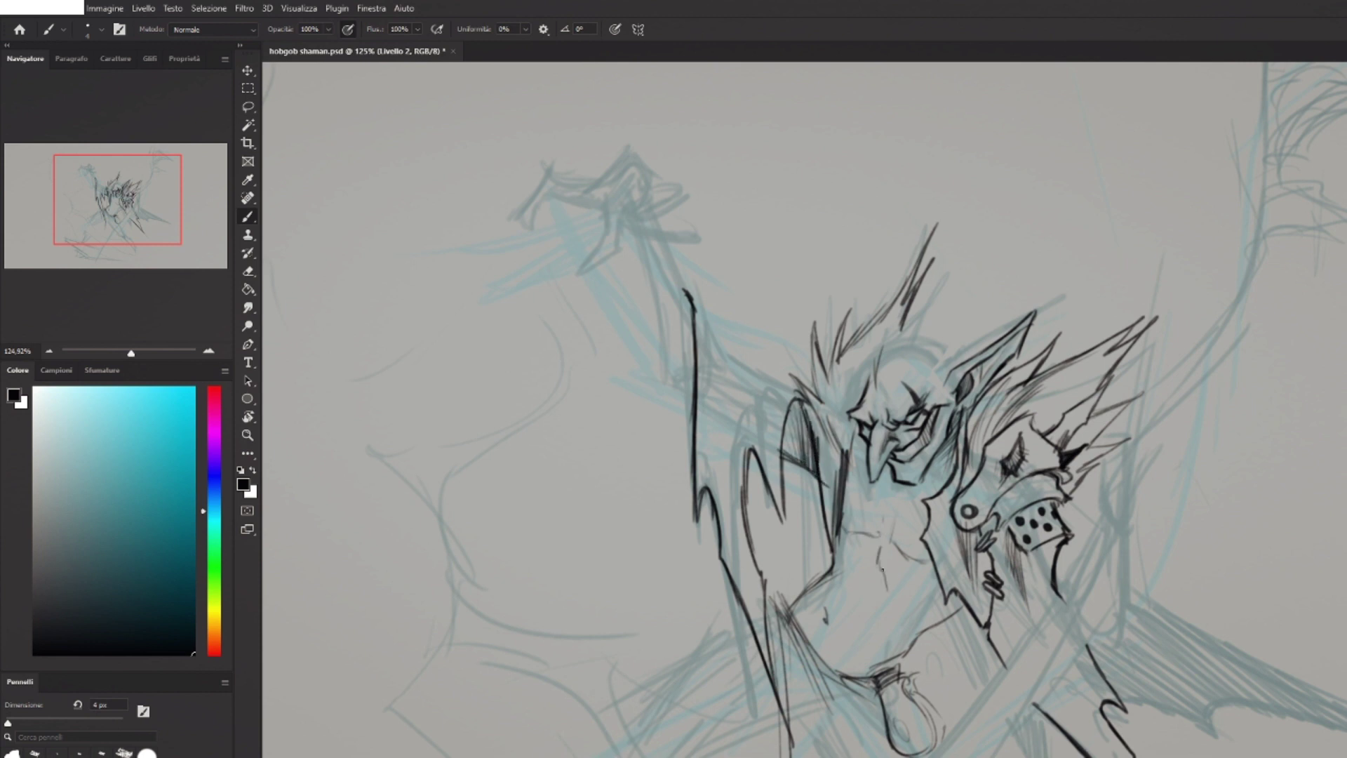
pyautogui.moveTo(925, 567); pyautogui.dragTo(921, 626)
pyautogui.moveTo(939, 563); pyautogui.dragTo(956, 615)
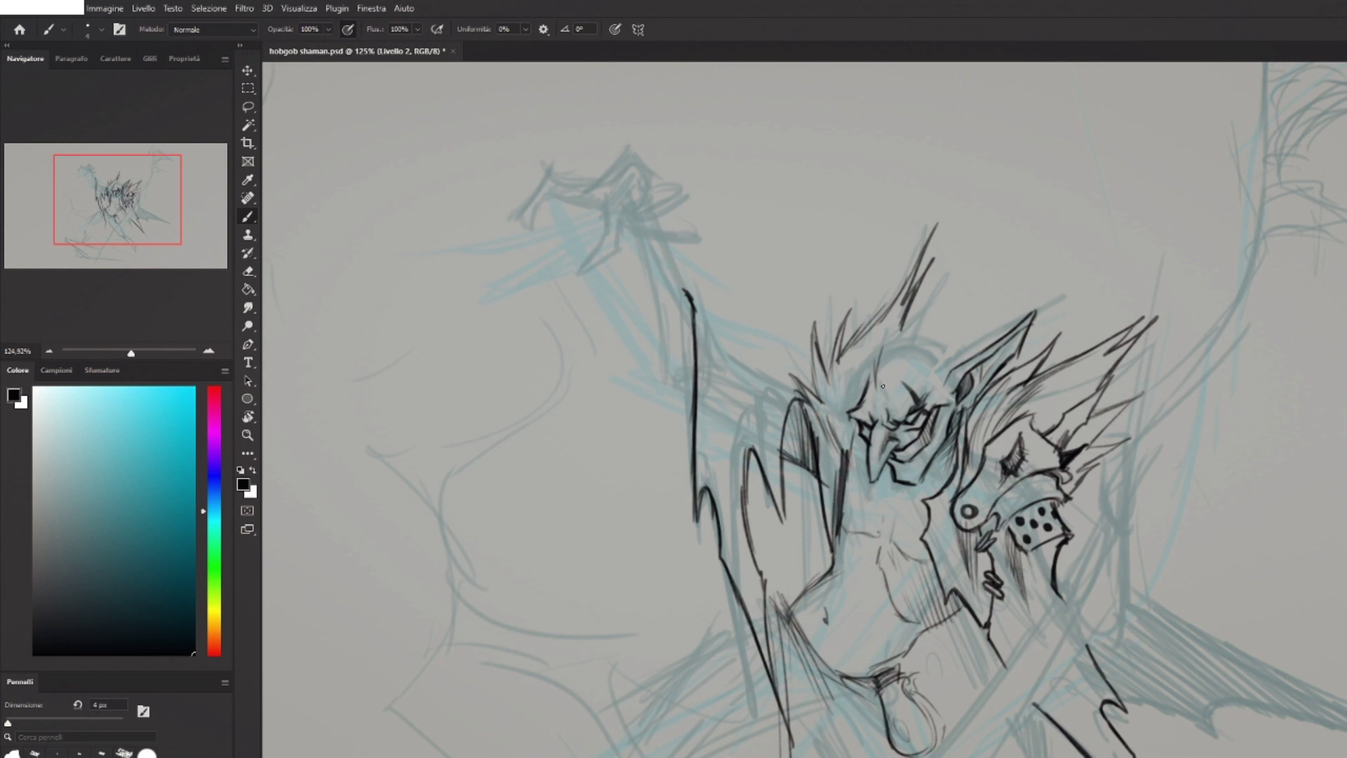
# Ink the clawed fingers and palm of the raised hand, redoing one finger stroke.
pyautogui.moveTo(882, 386); pyautogui.dragTo(951, 484)
pyautogui.moveTo(685, 317); pyautogui.dragTo(747, 303)
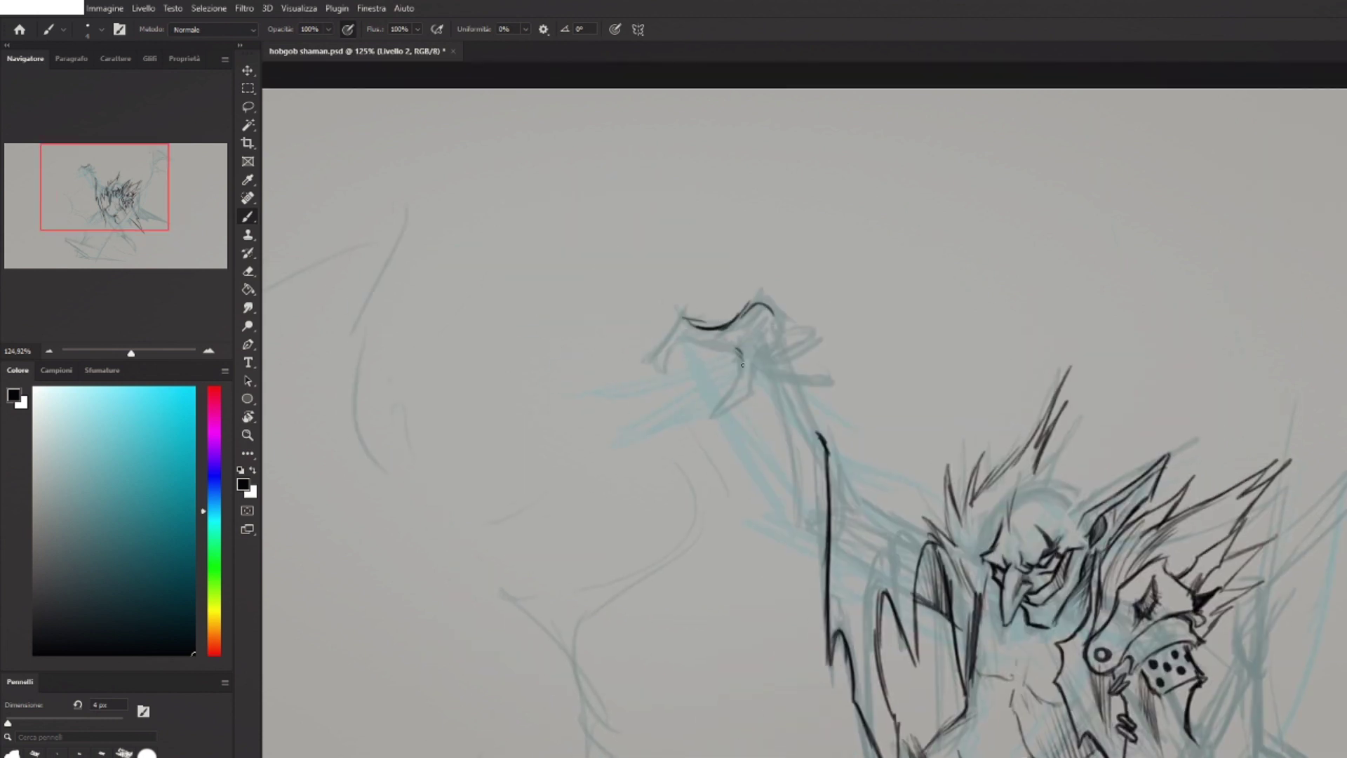
pyautogui.moveTo(737, 386); pyautogui.dragTo(743, 405)
pyautogui.moveTo(681, 321); pyautogui.dragTo(659, 382)
pyautogui.hotkey('ctrl', 'z')
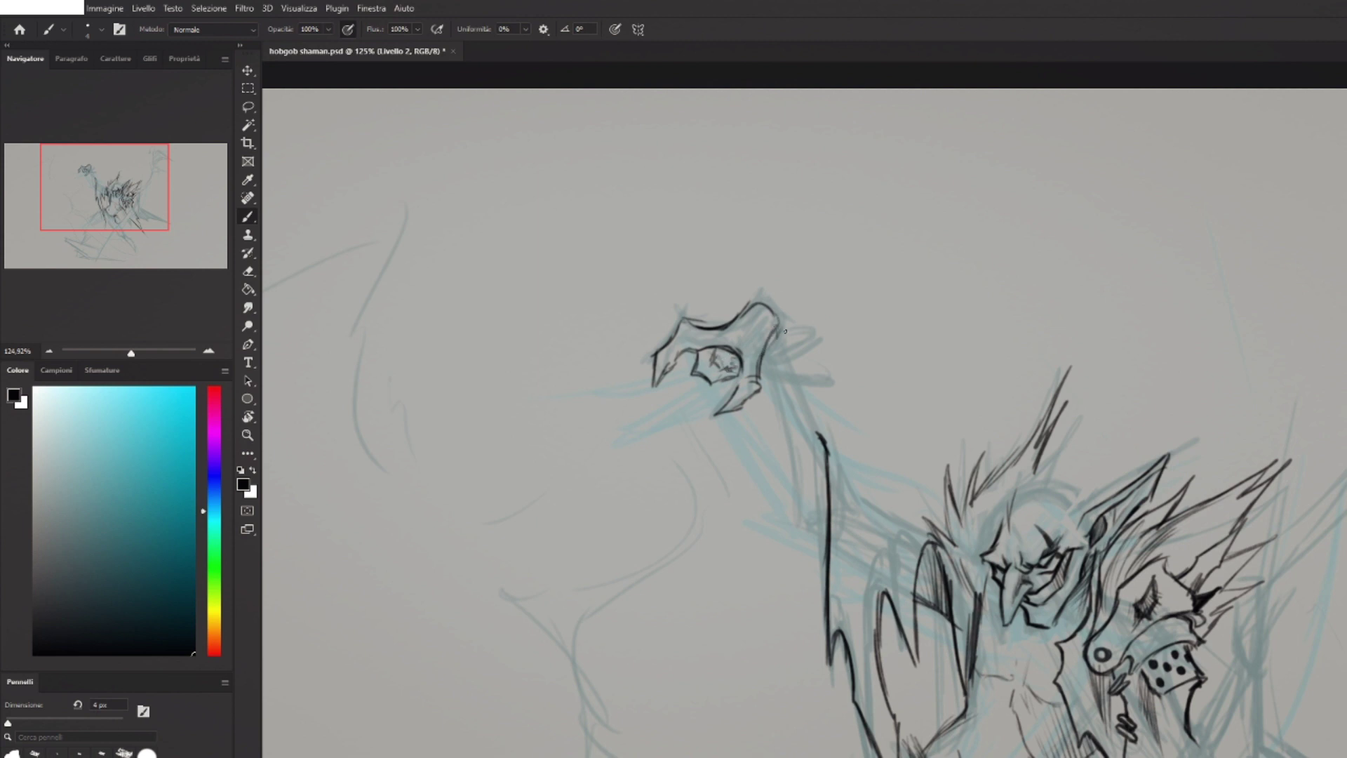
# Ink the wrist, forearm and upper arm linking the raised hand to the shoulder.
pyautogui.moveTo(777, 326)
pyautogui.mouseDown()
pyautogui.moveTo(768, 372)
pyautogui.moveTo(815, 537)
pyautogui.mouseUp()
pyautogui.moveTo(794, 372); pyautogui.dragTo(865, 567)
pyautogui.moveTo(847, 483)
pyautogui.mouseDown()
pyautogui.moveTo(908, 542)
pyautogui.moveTo(934, 540)
pyautogui.mouseUp()
pyautogui.scroll(-7, 857, 495)
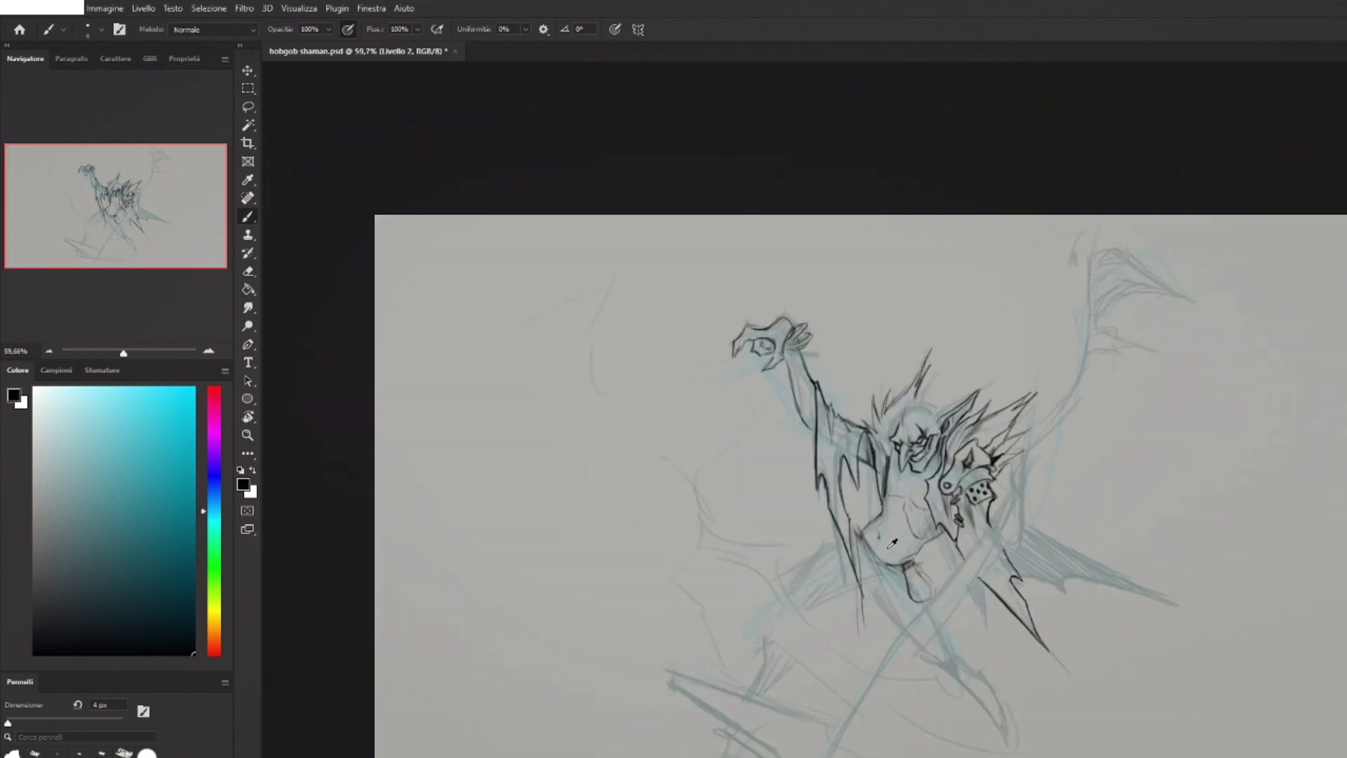
# Ink the first contours of the staff arm's forearm beside the spiky shoulder piece.
pyautogui.scroll(4, 892, 542)
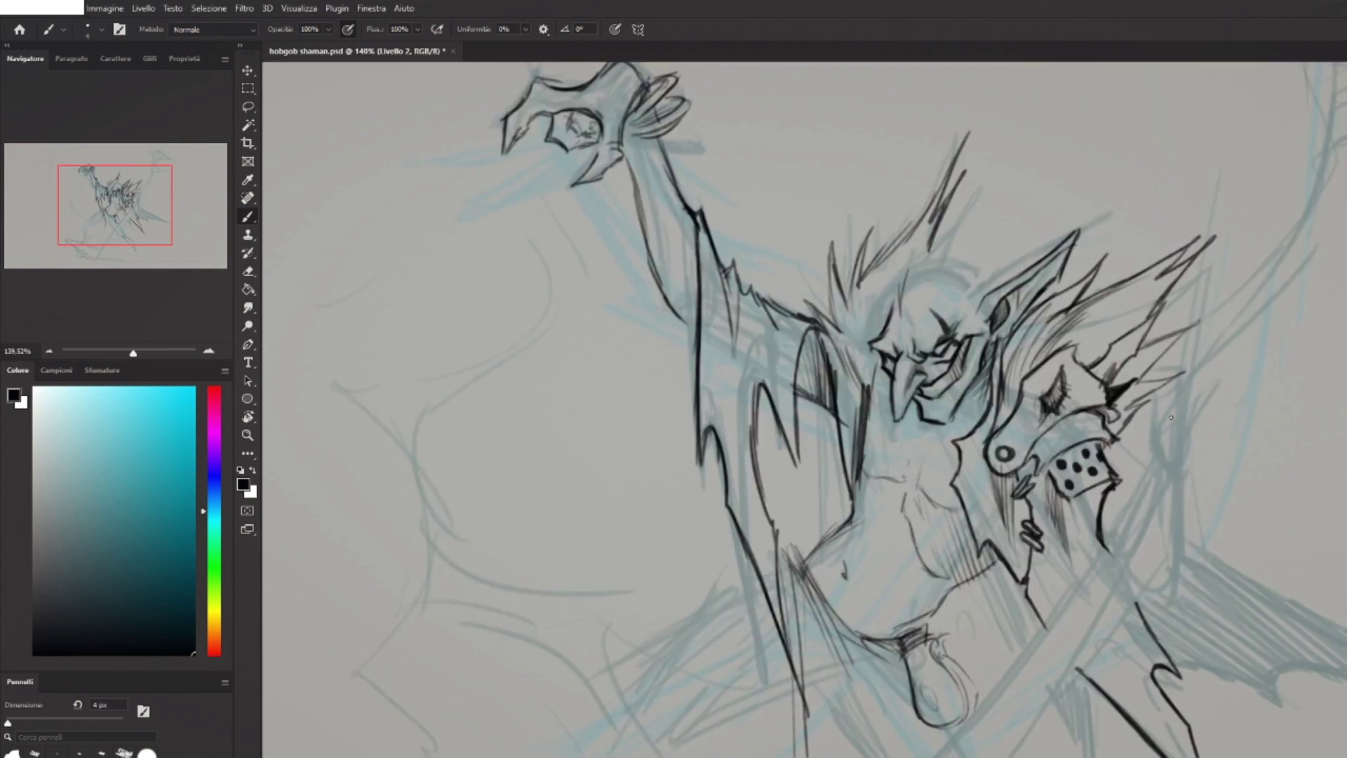
pyautogui.moveTo(1197, 382)
pyautogui.mouseDown()
pyautogui.moveTo(1199, 446)
pyautogui.moveTo(1173, 468)
pyautogui.moveTo(1151, 523)
pyautogui.moveTo(1147, 586)
pyautogui.mouseUp()
pyautogui.moveTo(1201, 447); pyautogui.dragTo(1146, 590)
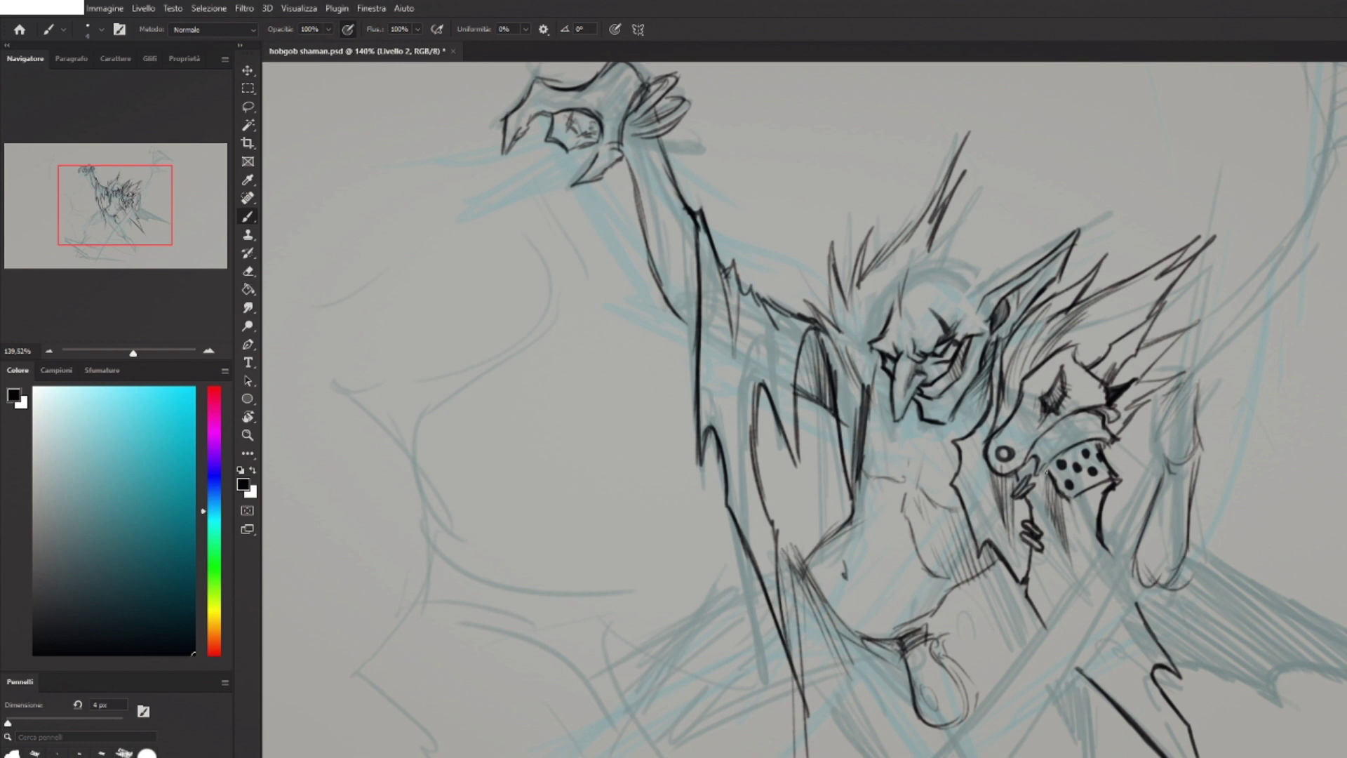
# Ink the inner edge and pointed flap of the wrap along the raised forearm.
pyautogui.moveTo(1055, 562); pyautogui.dragTo(1179, 756)
pyautogui.moveTo(768, 364)
pyautogui.mouseDown()
pyautogui.moveTo(818, 513)
pyautogui.moveTo(814, 436)
pyautogui.moveTo(832, 460)
pyautogui.mouseUp()
pyautogui.press('e')
pyautogui.press('b')
pyautogui.moveTo(772, 364); pyautogui.dragTo(810, 514)
pyautogui.moveTo(834, 431); pyautogui.dragTo(805, 495)
pyautogui.moveTo(799, 345)
pyautogui.mouseDown()
pyautogui.moveTo(830, 410)
pyautogui.moveTo(863, 373)
pyautogui.mouseUp()
pyautogui.moveTo(862, 373)
pyautogui.mouseDown()
pyautogui.moveTo(911, 345)
pyautogui.moveTo(834, 424)
pyautogui.moveTo(842, 382)
pyautogui.moveTo(906, 344)
pyautogui.mouseUp()
pyautogui.hotkey('ctrl', 'z')
pyautogui.hotkey('ctrl', 'z')
pyautogui.hotkey('ctrl', 'z')
pyautogui.moveTo(902, 350); pyautogui.dragTo(844, 407)
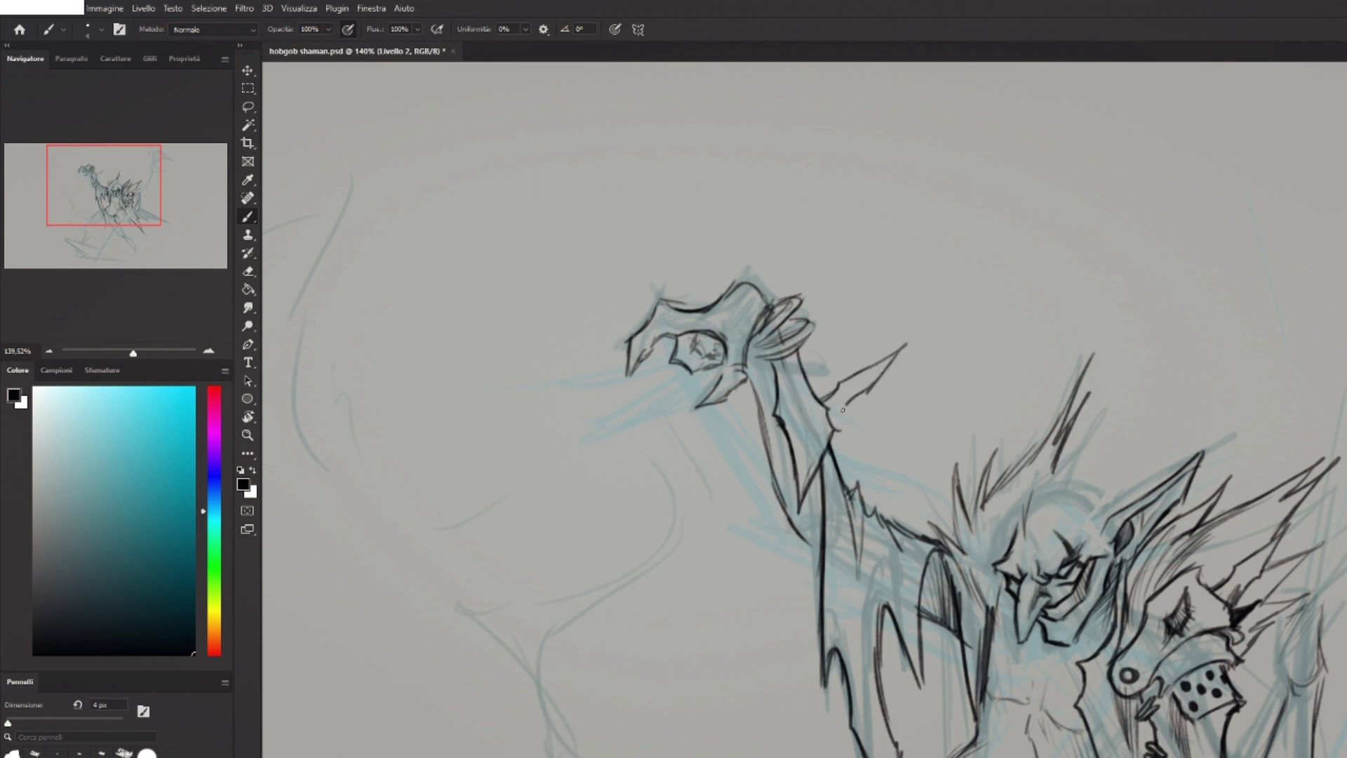
pyautogui.moveTo(830, 338); pyautogui.dragTo(873, 318)
pyautogui.moveTo(872, 320); pyautogui.dragTo(814, 383)
pyautogui.hotkey('ctrl', 'z')
pyautogui.hotkey('ctrl', 'z')
pyautogui.hotkey('ctrl', 'z')
pyautogui.hotkey('ctrl', 'z')
pyautogui.hotkey('ctrl', 'z')
pyautogui.hotkey('ctrl', 'z')
# Rotate the canvas and ink two sharp spikes rising from the outer edge of the raised forearm.
pyautogui.press('r')
pyautogui.moveTo(849, 317)
pyautogui.mouseDown()
pyautogui.moveTo(826, 310)
pyautogui.moveTo(544, 551)
pyautogui.mouseUp()
pyautogui.press('e')
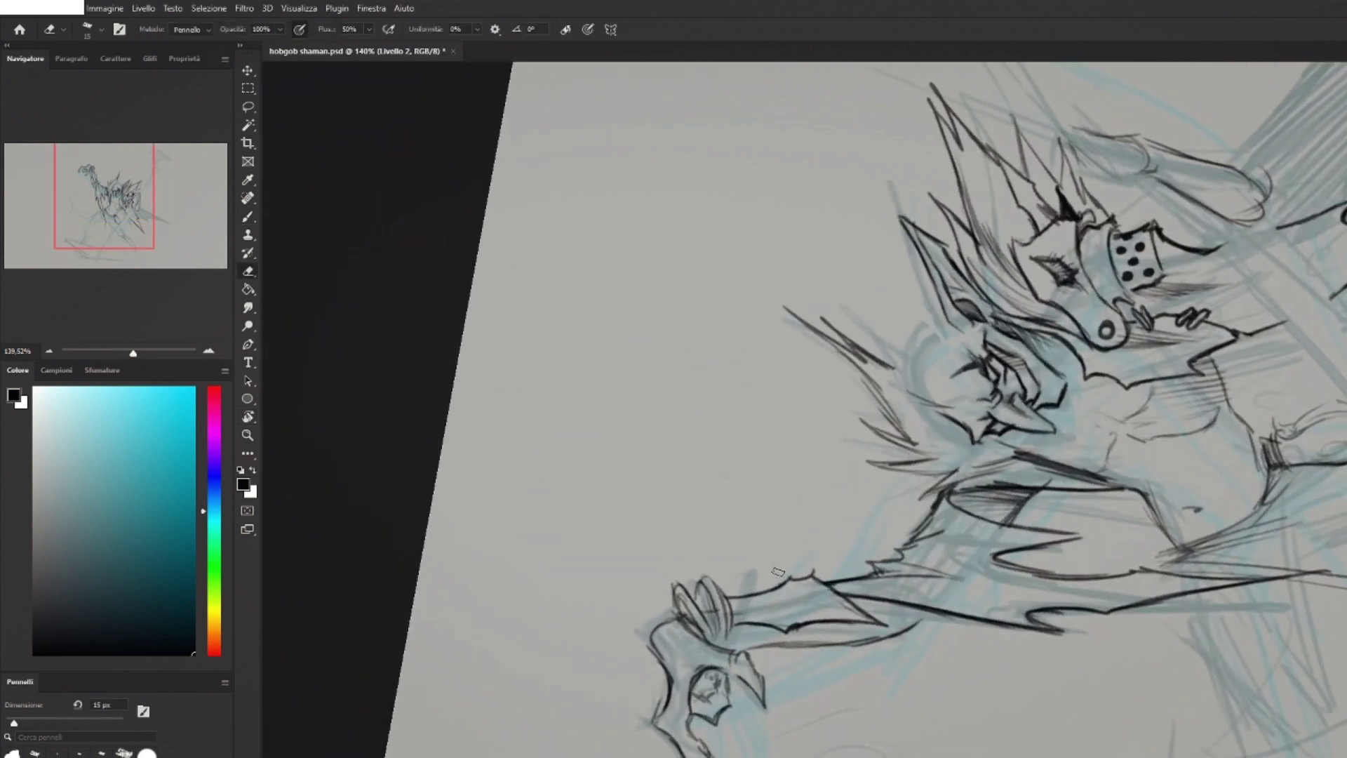
pyautogui.press('b')
pyautogui.moveTo(735, 596); pyautogui.dragTo(750, 533)
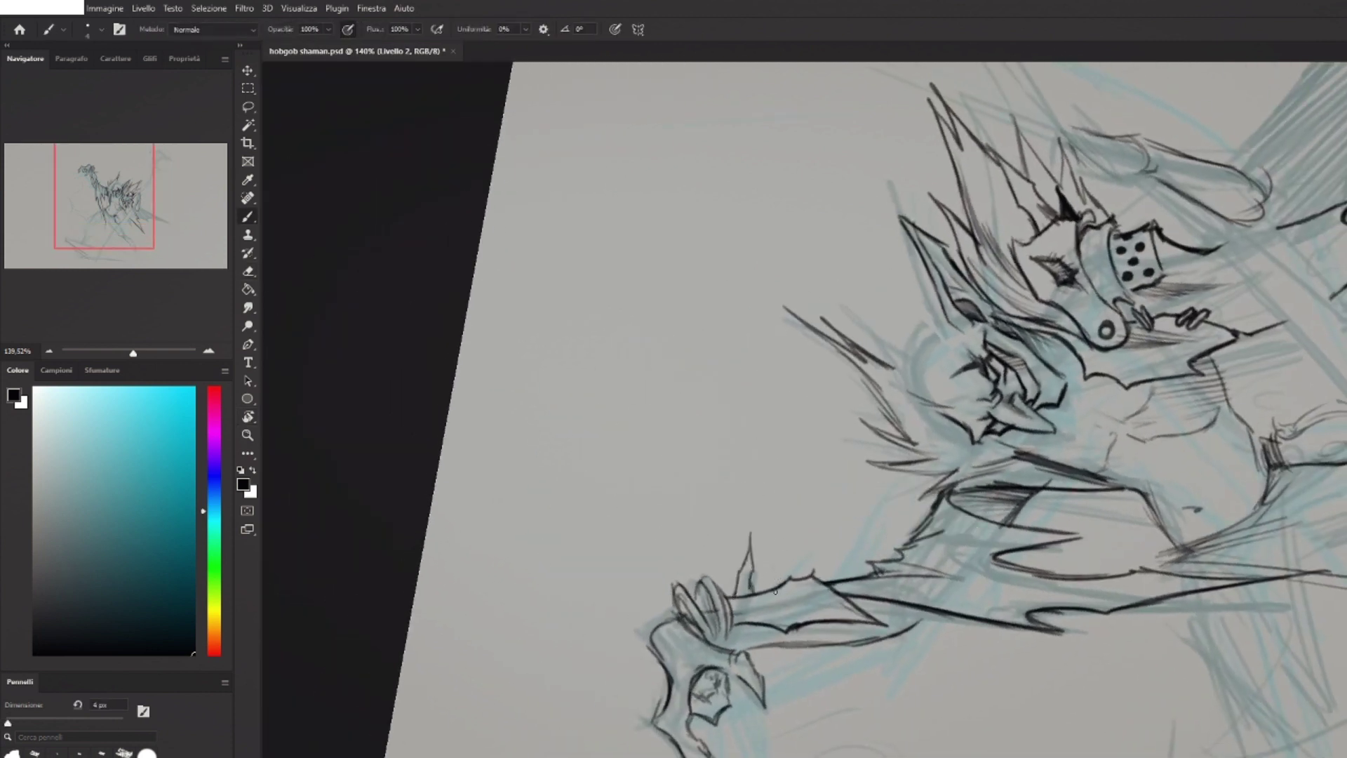
pyautogui.moveTo(775, 591); pyautogui.dragTo(800, 557)
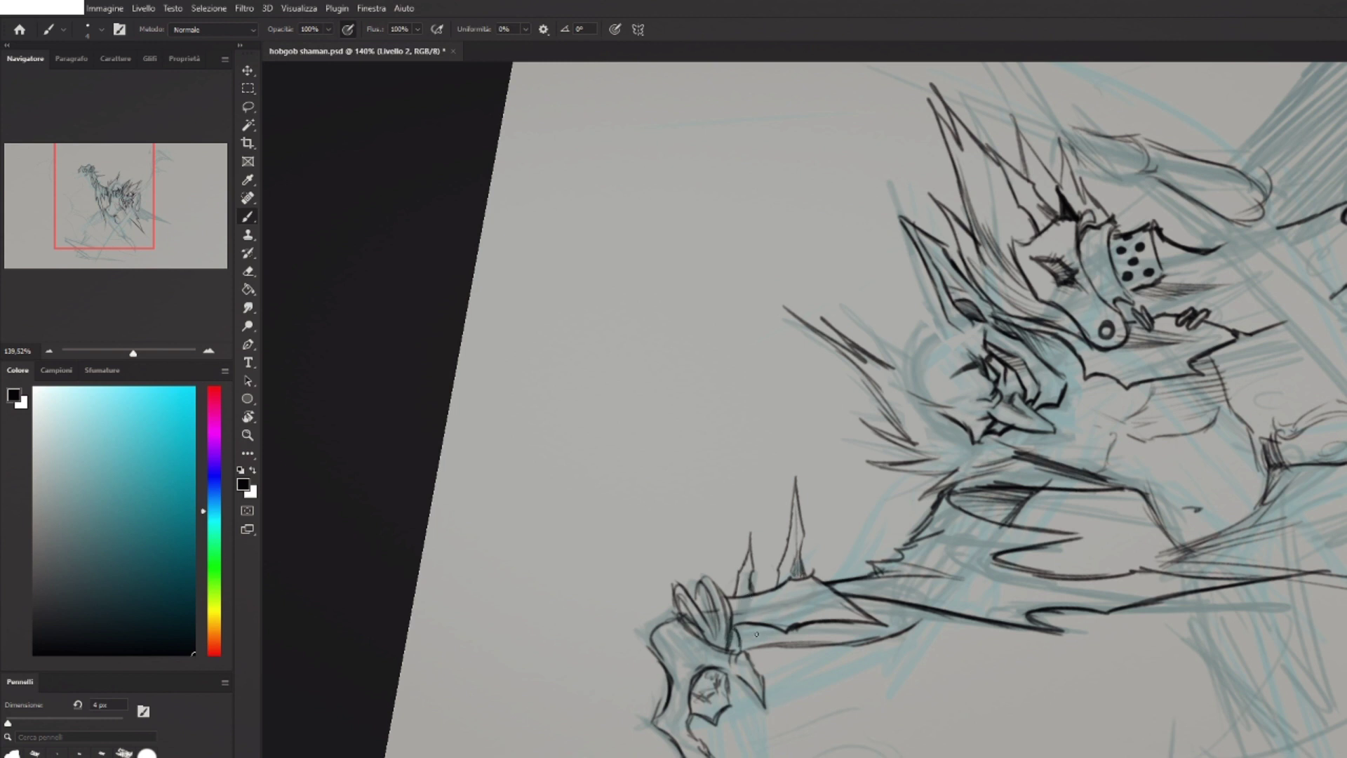
# Ink bands across the raised forearm, shade its underside with hatching, and straighten the canvas.
pyautogui.moveTo(749, 619); pyautogui.dragTo(755, 649)
pyautogui.moveTo(817, 623)
pyautogui.mouseDown()
pyautogui.moveTo(845, 644)
pyautogui.moveTo(911, 634)
pyautogui.moveTo(927, 617)
pyautogui.mouseUp()
pyautogui.press('r')
pyautogui.moveTo(908, 390); pyautogui.dragTo(1223, 450)
pyautogui.hotkey('ctrl', '0')
# Clean up the chin line and ink the first beard strands hanging below the jaw.
pyautogui.moveTo(931, 447); pyautogui.dragTo(1017, 448)
pyautogui.press('e')
pyautogui.moveTo(836, 516)
pyautogui.mouseDown()
pyautogui.moveTo(899, 509)
pyautogui.moveTo(952, 406)
pyautogui.moveTo(957, 436)
pyautogui.mouseUp()
pyautogui.press('b')
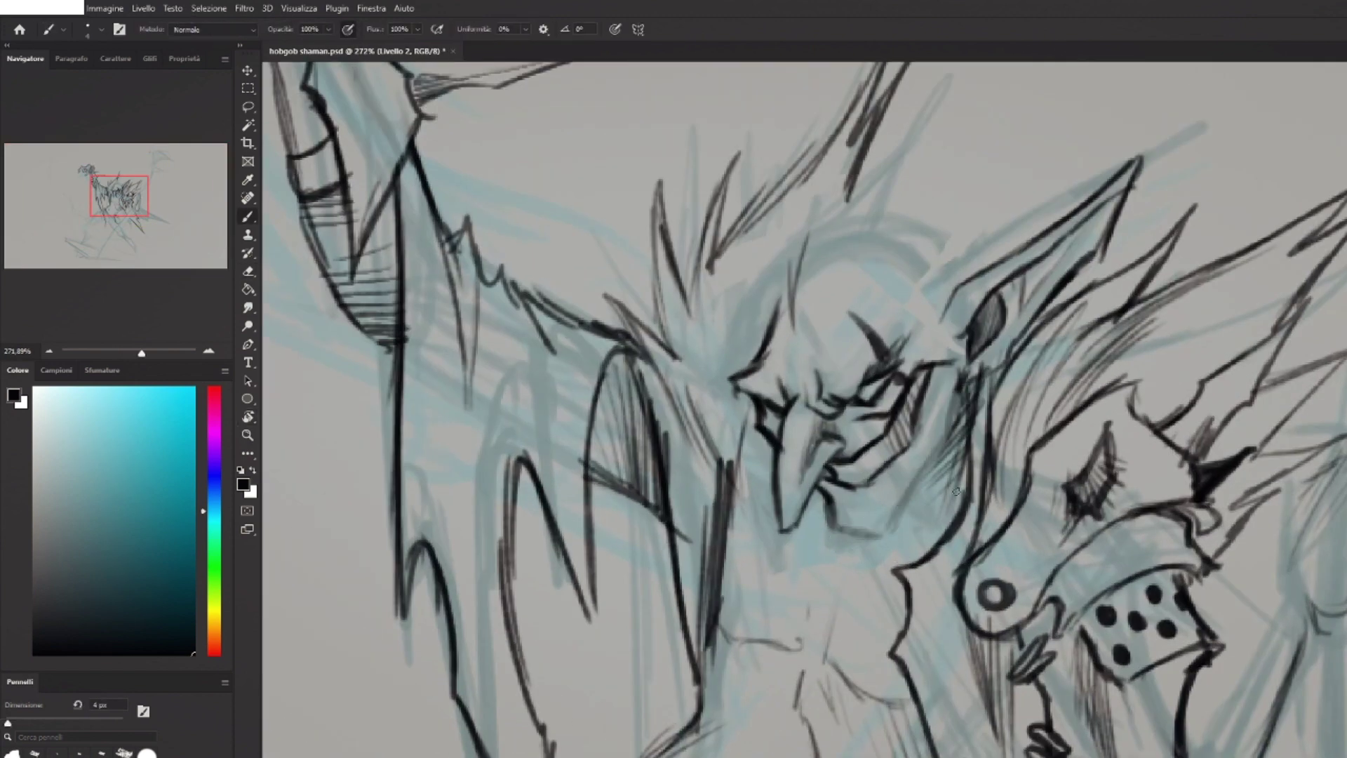
pyautogui.moveTo(975, 357); pyautogui.dragTo(968, 410)
pyautogui.moveTo(842, 511)
pyautogui.mouseDown()
pyautogui.moveTo(830, 561)
pyautogui.moveTo(869, 639)
pyautogui.mouseUp()
pyautogui.moveTo(848, 546); pyautogui.dragTo(861, 628)
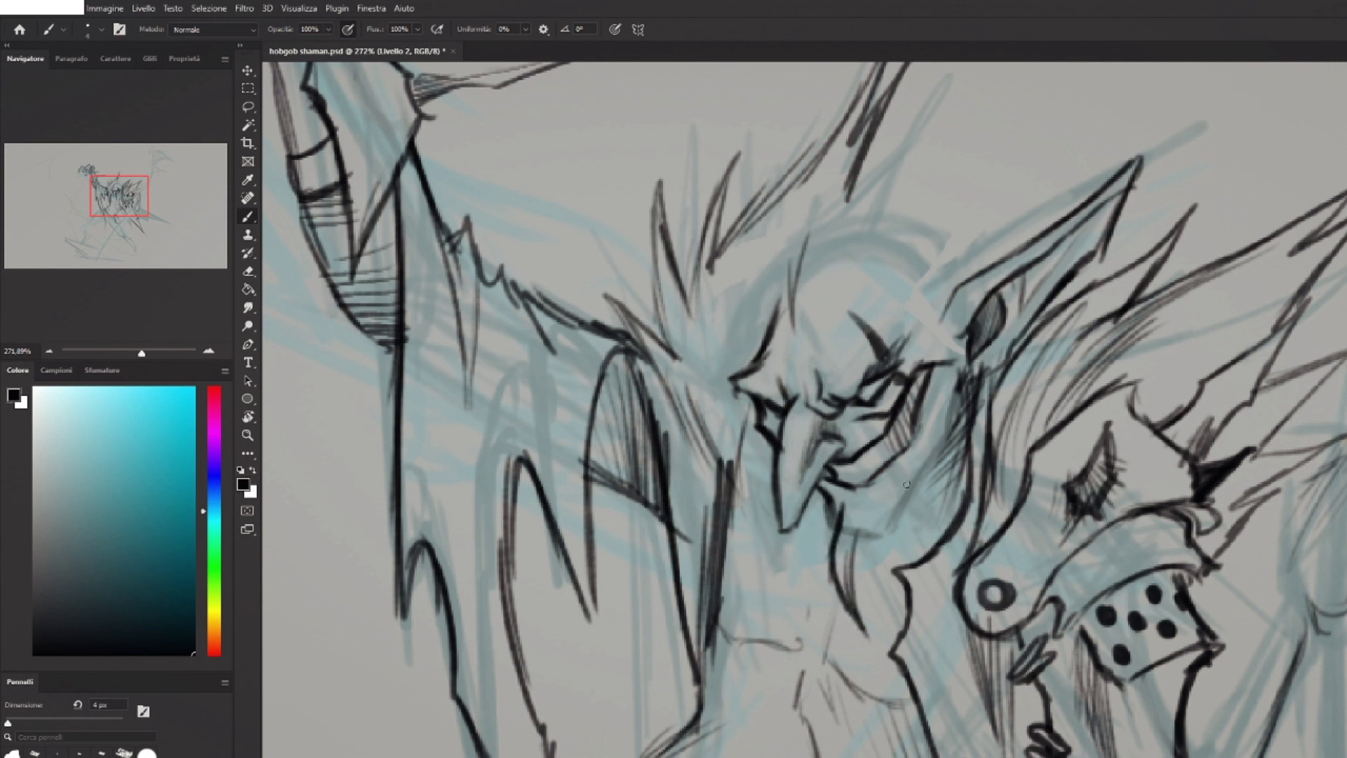
pyautogui.moveTo(877, 488); pyautogui.dragTo(873, 610)
pyautogui.moveTo(887, 519)
pyautogui.mouseDown()
pyautogui.moveTo(870, 631)
pyautogui.moveTo(906, 630)
pyautogui.moveTo(877, 543)
pyautogui.moveTo(910, 535)
pyautogui.mouseUp()
pyautogui.press('e')
pyautogui.press('b')
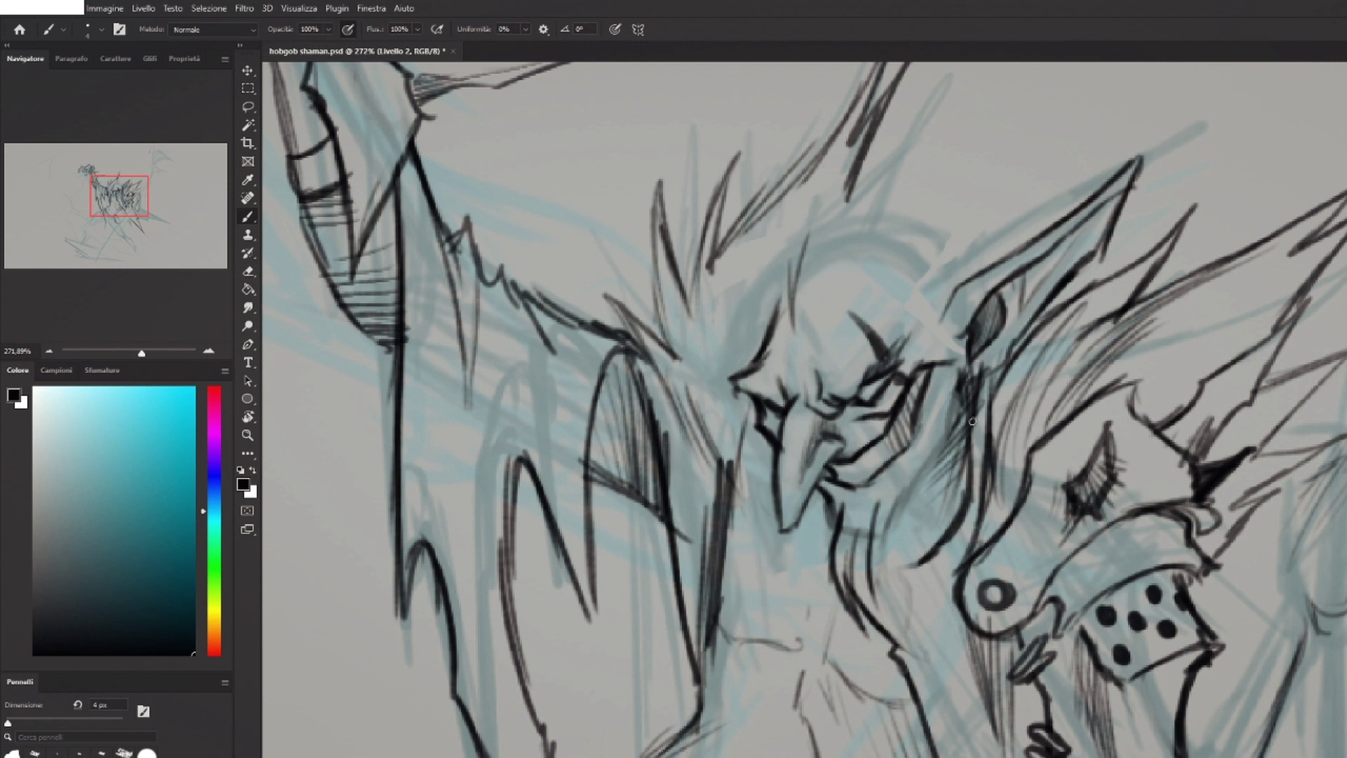
# Ink long flowing beard strands sweeping from the jaw down across the vest.
pyautogui.moveTo(920, 475)
pyautogui.mouseDown()
pyautogui.moveTo(892, 550)
pyautogui.moveTo(911, 611)
pyautogui.mouseUp()
pyautogui.moveTo(873, 551); pyautogui.dragTo(1002, 749)
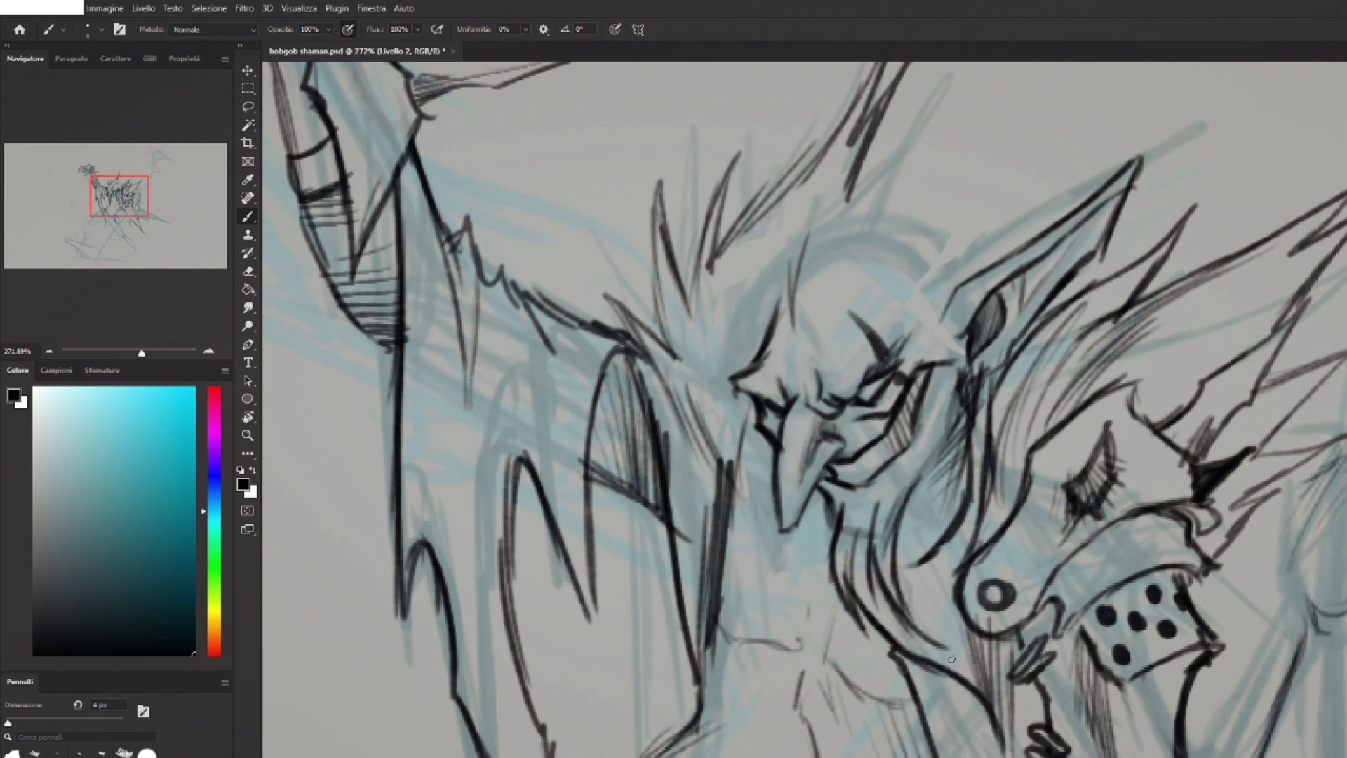
pyautogui.moveTo(933, 640); pyautogui.dragTo(1004, 748)
# Redraw the front edge of the beard and erase the chest lines overlapping it.
pyautogui.moveTo(822, 501); pyautogui.dragTo(838, 635)
pyautogui.moveTo(830, 568); pyautogui.dragTo(840, 618)
pyautogui.hotkey('ctrl', 'z')
pyautogui.hotkey('ctrl', 'z')
pyautogui.moveTo(828, 539); pyautogui.dragTo(867, 656)
pyautogui.moveTo(847, 598)
pyautogui.mouseDown()
pyautogui.moveTo(880, 647)
pyautogui.moveTo(926, 673)
pyautogui.mouseUp()
pyautogui.press('e')
pyautogui.moveTo(859, 582); pyautogui.dragTo(906, 658)
pyautogui.moveTo(877, 613); pyautogui.dragTo(937, 665)
pyautogui.moveTo(845, 568); pyautogui.dragTo(856, 631)
pyautogui.moveTo(844, 539); pyautogui.dragTo(859, 649)
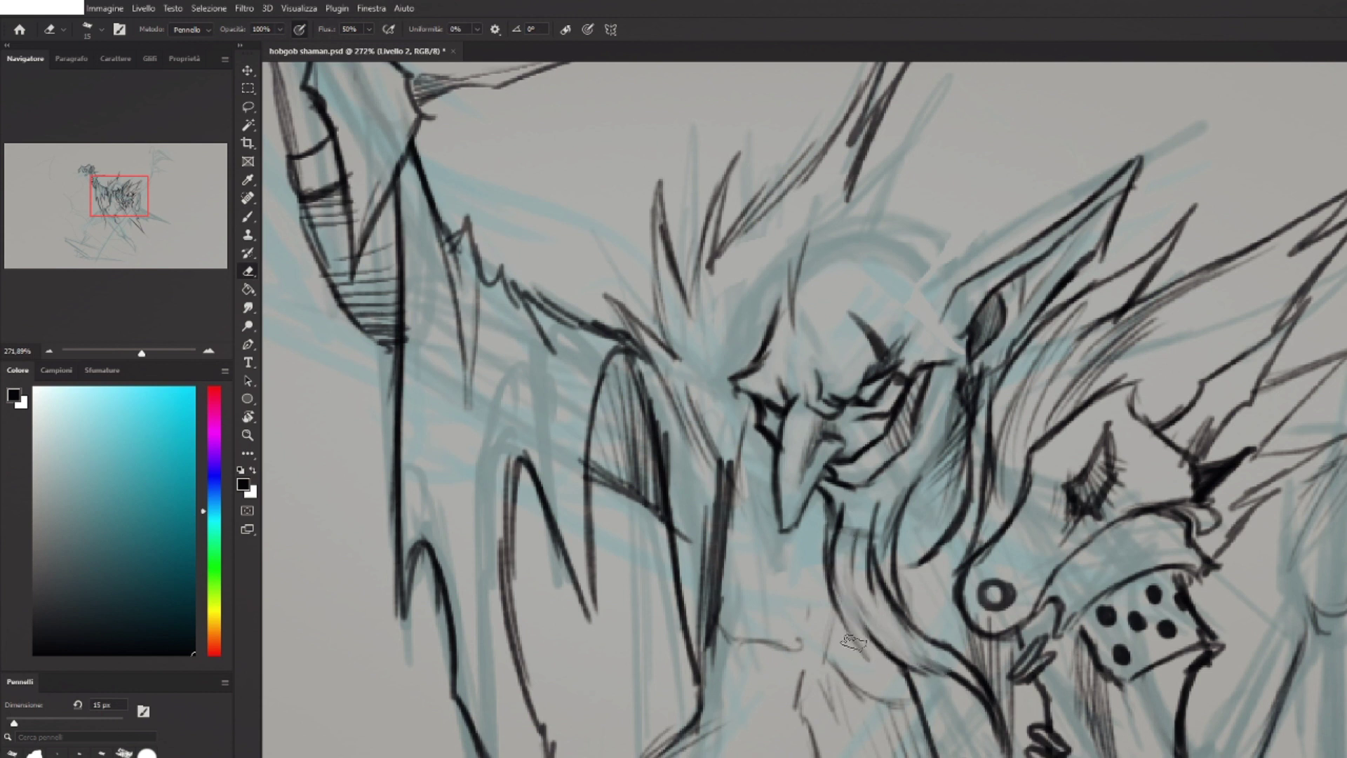
pyautogui.press('b')
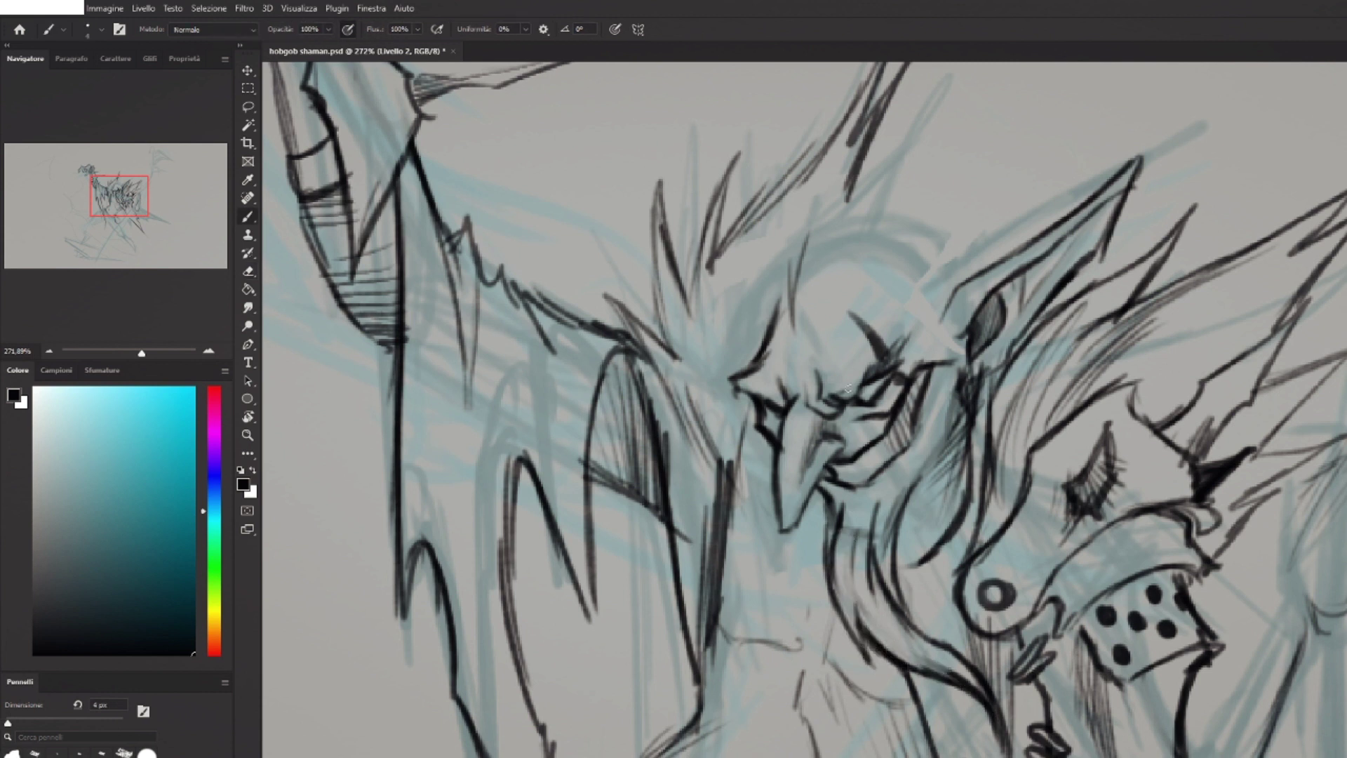
# Finish the beard with another strand beside the jaw and add hatching to the lower belly.
pyautogui.moveTo(847, 388)
pyautogui.mouseDown()
pyautogui.moveTo(841, 346)
pyautogui.moveTo(840, 394)
pyautogui.moveTo(863, 400)
pyautogui.moveTo(881, 363)
pyautogui.mouseUp()
pyautogui.hotkey('ctrl', 'z')
pyautogui.moveTo(936, 453); pyautogui.dragTo(963, 633)
pyautogui.moveTo(877, 350); pyautogui.dragTo(823, 330)
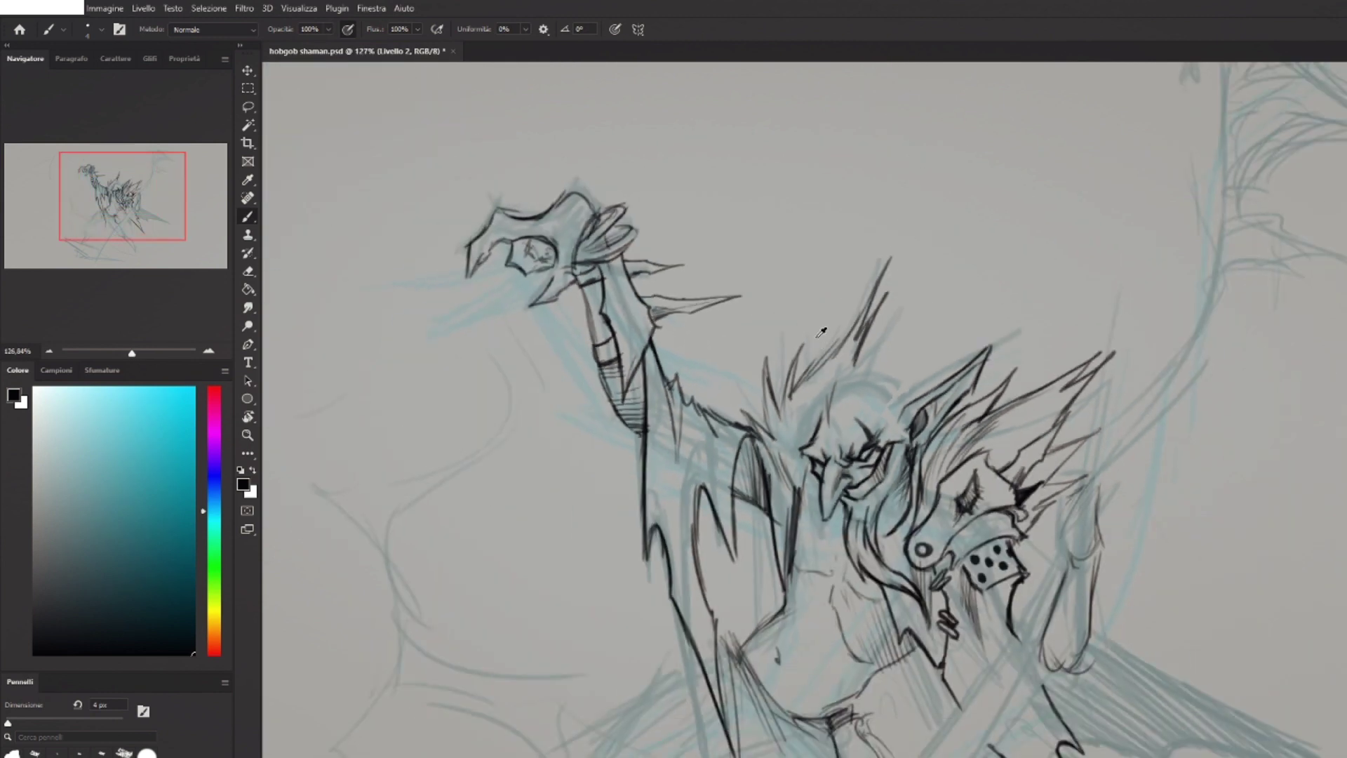
pyautogui.moveTo(632, 751); pyautogui.dragTo(701, 736)
pyautogui.moveTo(899, 534)
pyautogui.mouseDown()
pyautogui.moveTo(912, 619)
pyautogui.moveTo(950, 607)
pyautogui.mouseUp()
pyautogui.moveTo(947, 550); pyautogui.dragTo(971, 565)
# Ink the hand and wrist gripping the staff and the upper shaft curving upward from it.
pyautogui.scroll(-2, 885, 125)
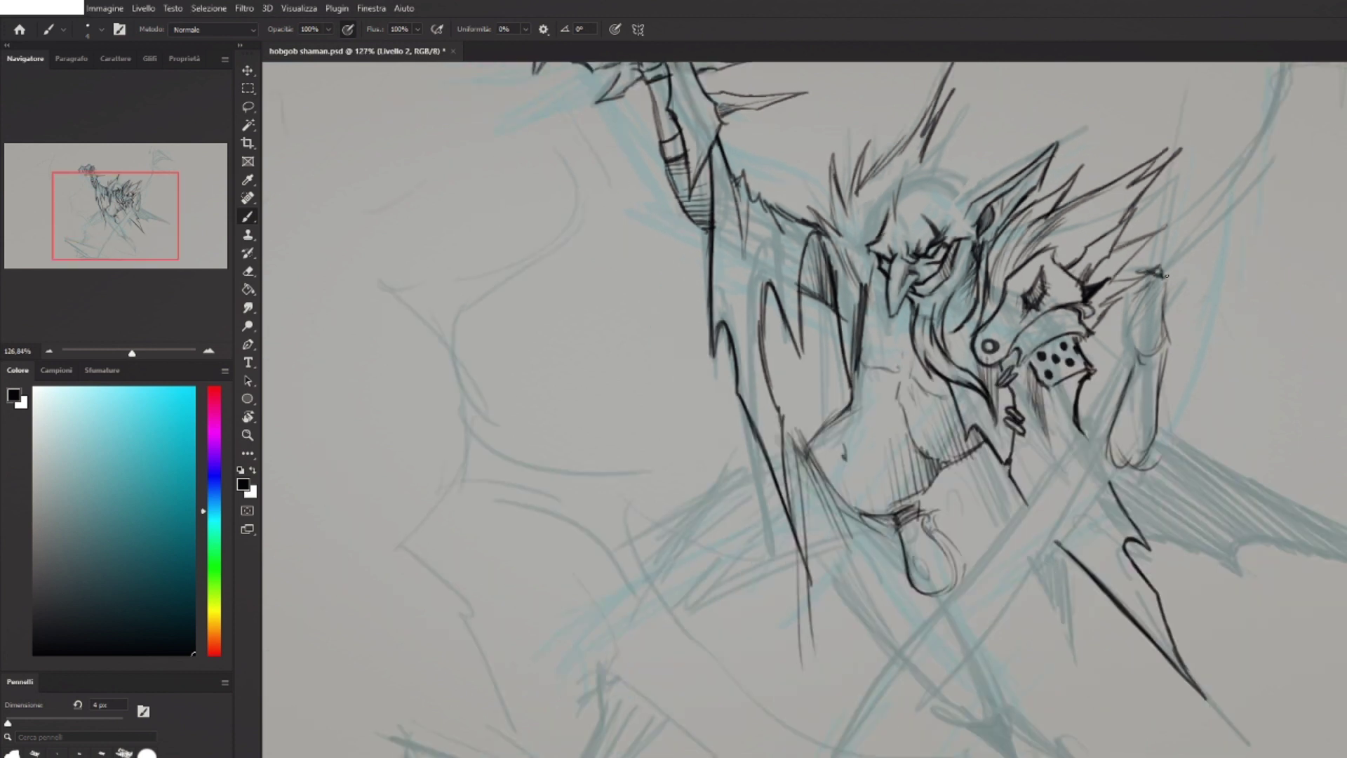
pyautogui.moveTo(1166, 275); pyautogui.dragTo(1169, 332)
pyautogui.moveTo(1126, 328)
pyautogui.mouseDown()
pyautogui.moveTo(1098, 368)
pyautogui.moveTo(1111, 383)
pyautogui.moveTo(1090, 390)
pyautogui.mouseUp()
pyautogui.moveTo(1183, 273)
pyautogui.mouseDown()
pyautogui.moveTo(1049, 661)
pyautogui.moveTo(1115, 572)
pyautogui.moveTo(1142, 494)
pyautogui.mouseUp()
pyautogui.moveTo(1044, 680)
pyautogui.mouseDown()
pyautogui.moveTo(1138, 582)
pyautogui.moveTo(1172, 408)
pyautogui.mouseUp()
pyautogui.moveTo(1142, 225); pyautogui.dragTo(1125, 331)
pyautogui.moveTo(1168, 681)
pyautogui.mouseDown()
pyautogui.moveTo(1282, 373)
pyautogui.moveTo(1254, 297)
pyautogui.mouseUp()
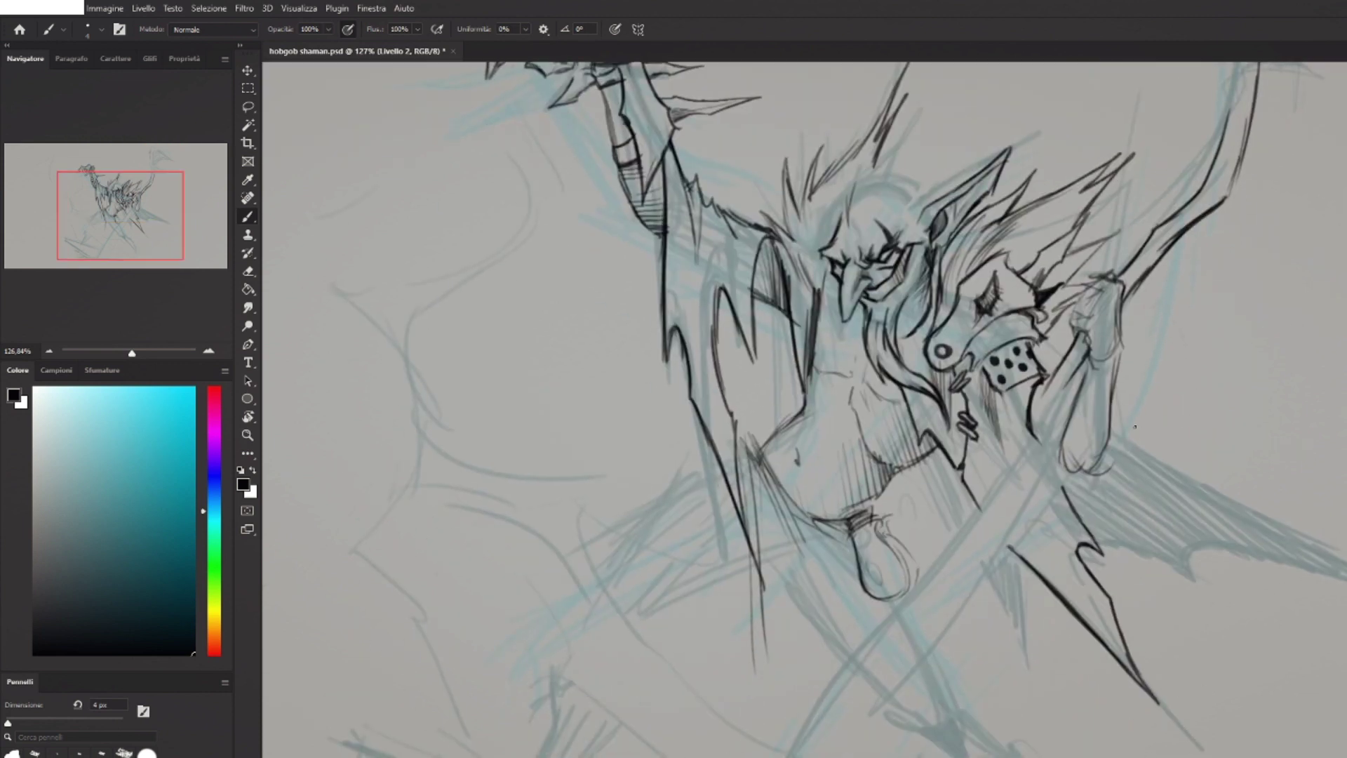
# Ink the outline of the ragged cape sweeping out behind the staff arm to a pointed tip.
pyautogui.moveTo(1112, 418); pyautogui.dragTo(1276, 523)
pyautogui.moveTo(1099, 545)
pyautogui.mouseDown()
pyautogui.moveTo(1172, 570)
pyautogui.moveTo(1215, 555)
pyautogui.mouseUp()
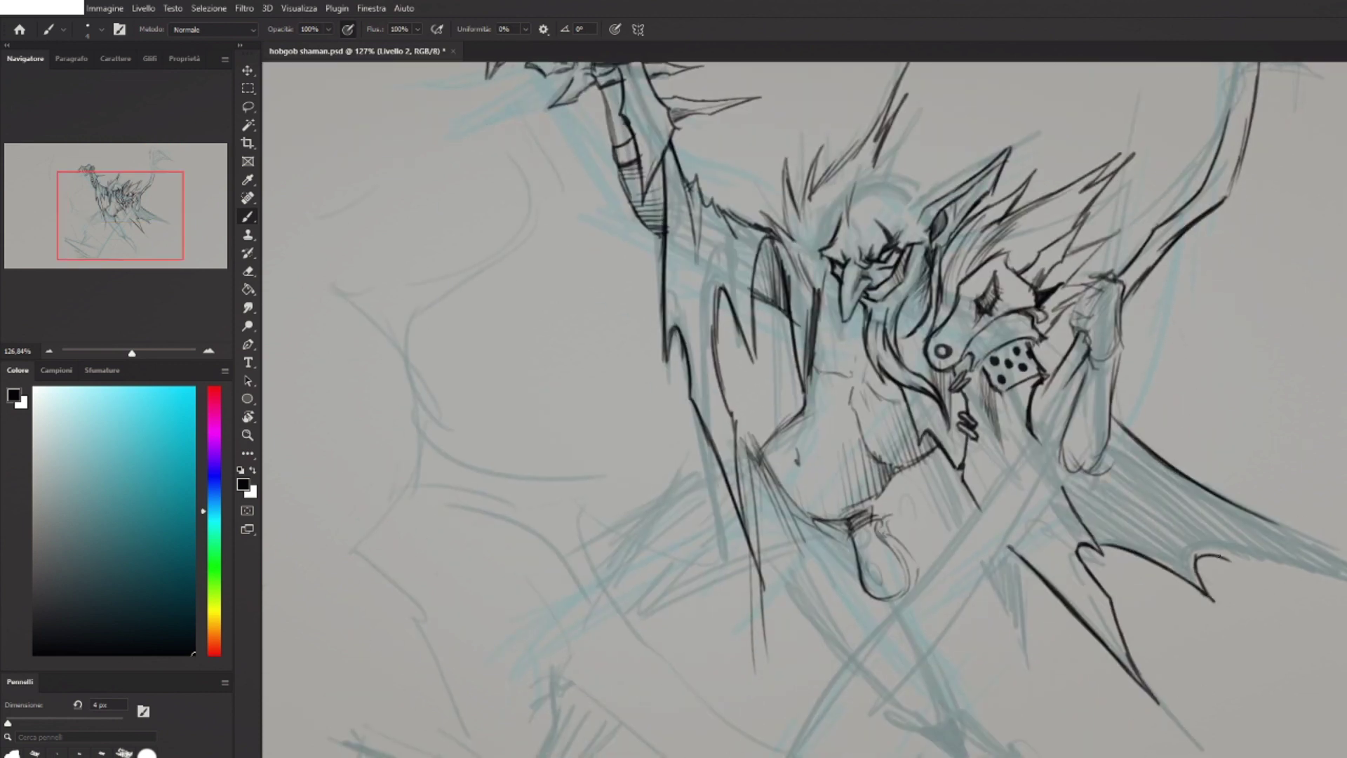
pyautogui.press('e')
pyautogui.press('b')
pyautogui.moveTo(1217, 559); pyautogui.dragTo(1343, 597)
pyautogui.moveTo(1208, 491); pyautogui.dragTo(1346, 571)
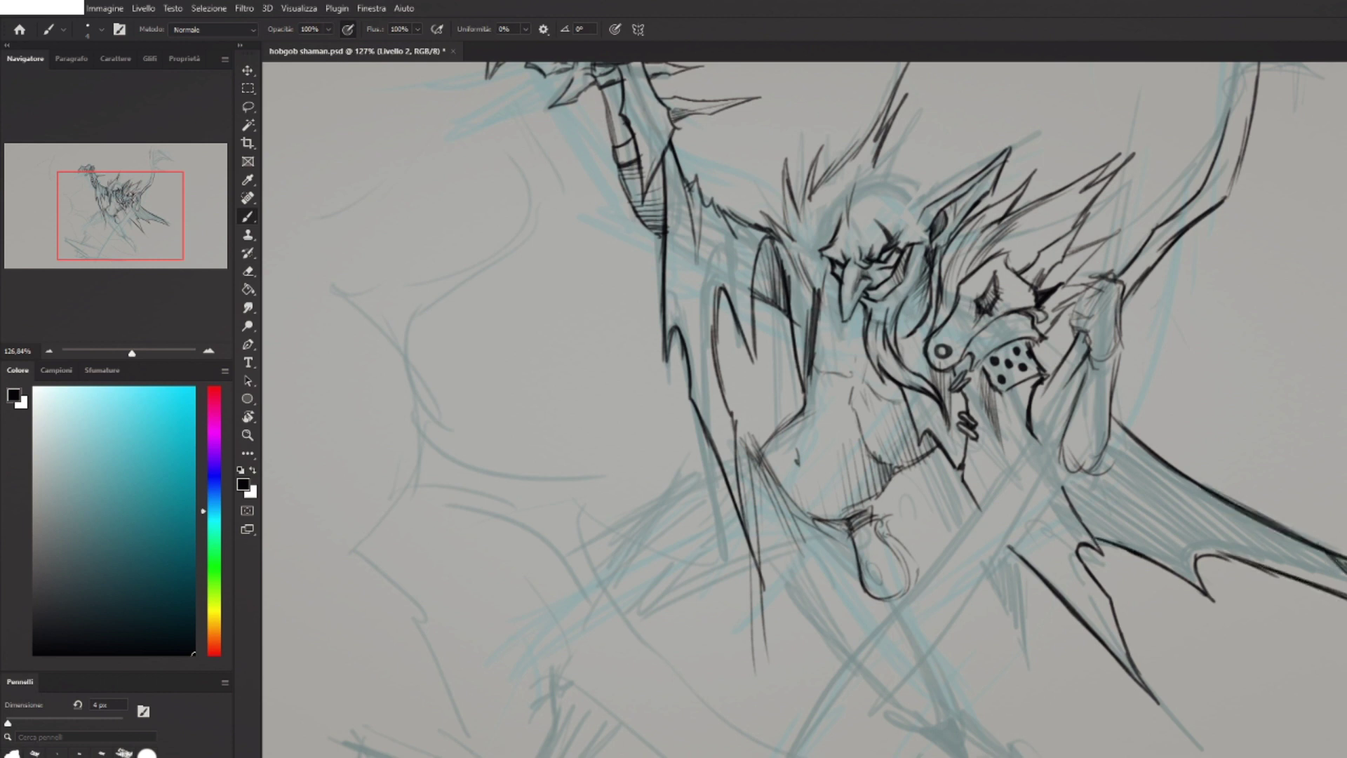
pyautogui.press('e')
pyautogui.press('b')
# Fill the cape with dense diagonal hatching from the arm out to its tip.
pyautogui.moveTo(1065, 484)
pyautogui.mouseDown()
pyautogui.moveTo(1105, 536)
pyautogui.moveTo(1105, 507)
pyautogui.moveTo(1150, 561)
pyautogui.mouseUp()
pyautogui.moveTo(1144, 463)
pyautogui.mouseDown()
pyautogui.moveTo(1192, 575)
pyautogui.moveTo(1242, 561)
pyautogui.mouseUp()
pyautogui.moveTo(1234, 505); pyautogui.dragTo(1319, 587)
pyautogui.moveTo(1287, 535); pyautogui.dragTo(1336, 590)
pyautogui.moveTo(1306, 544); pyautogui.dragTo(1343, 589)
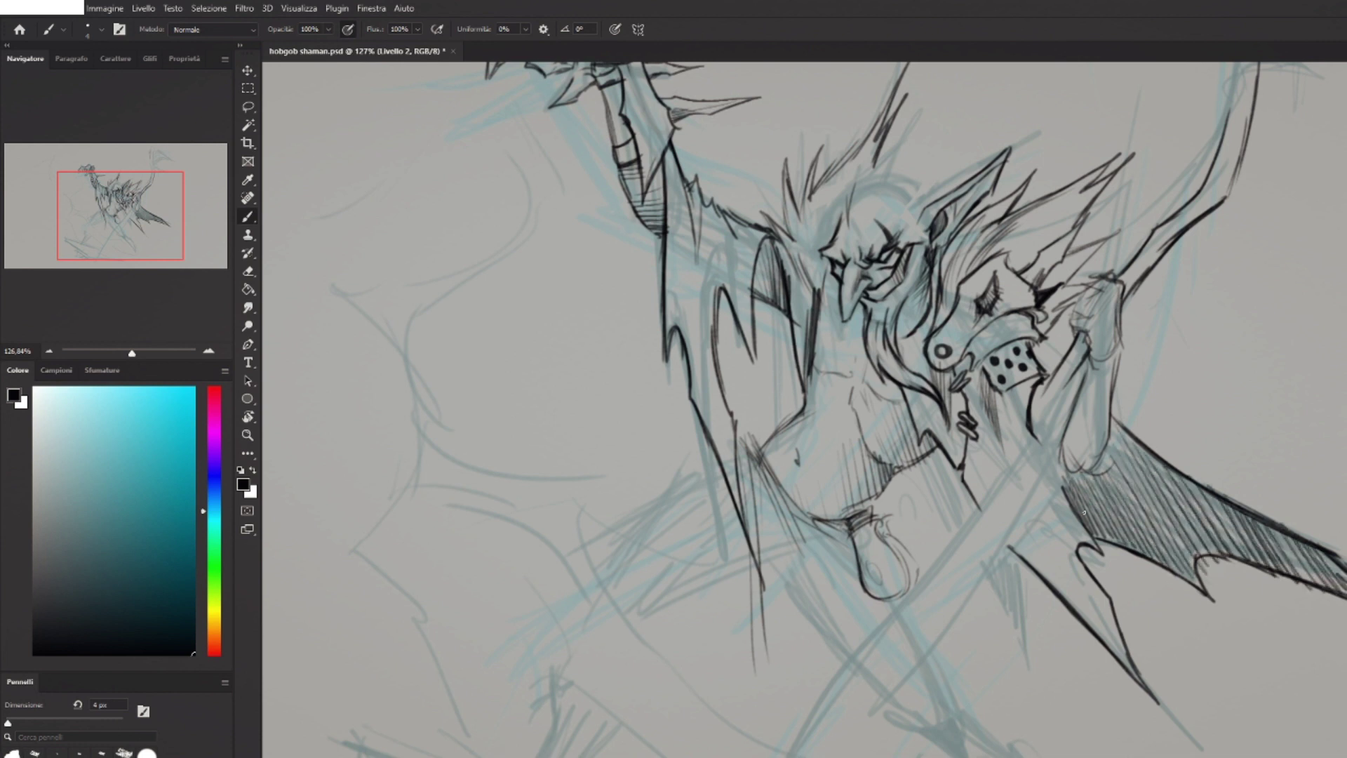
# Firm up the contours of the staff arm's forearm down to the rounded elbow.
pyautogui.moveTo(1084, 512); pyautogui.dragTo(1101, 484)
pyautogui.moveTo(1117, 342)
pyautogui.mouseDown()
pyautogui.moveTo(1105, 468)
pyautogui.moveTo(1073, 472)
pyautogui.mouseUp()
pyautogui.moveTo(1080, 372); pyautogui.dragTo(1063, 463)
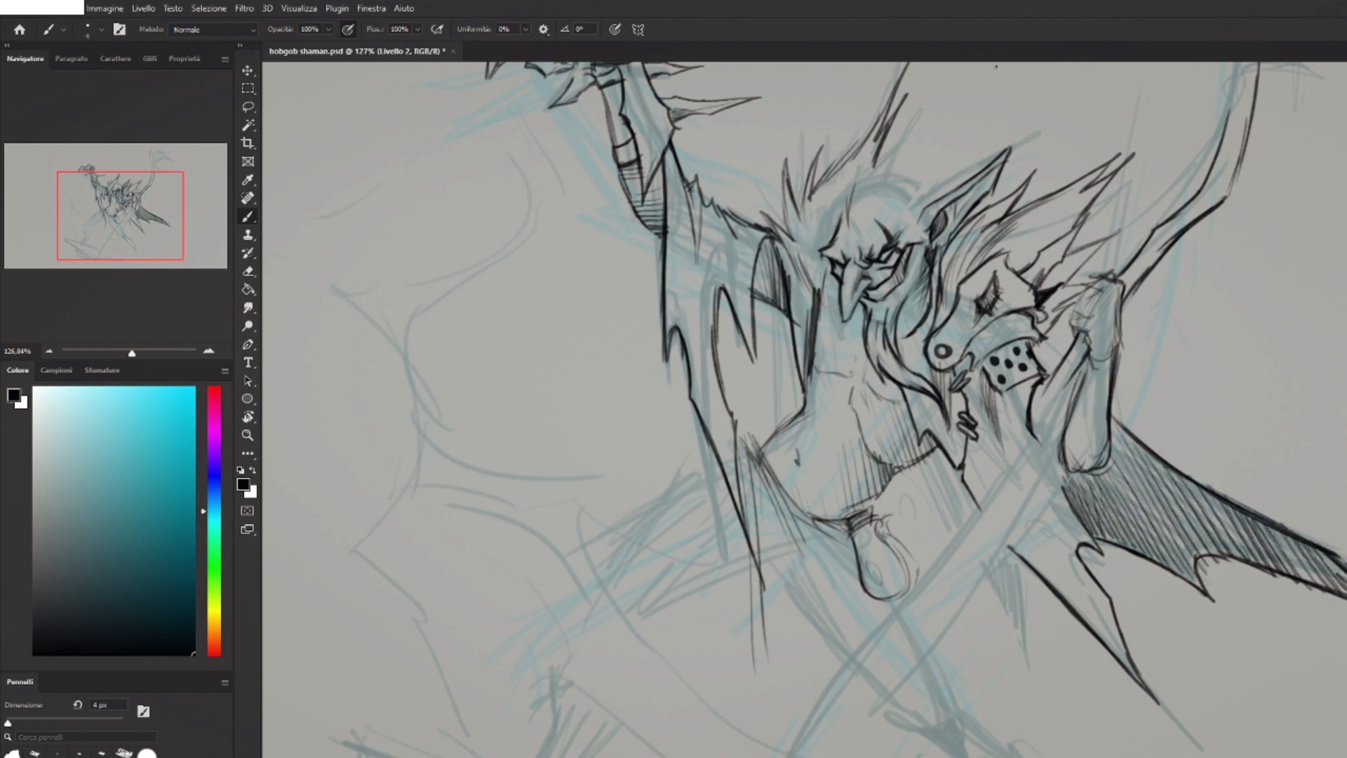
# Ink the staff shaft running diagonally below the gripping hand, with a wrapped binding partway down.
pyautogui.moveTo(1068, 349); pyautogui.dragTo(1012, 479)
pyautogui.moveTo(1087, 354); pyautogui.dragTo(996, 536)
pyautogui.moveTo(1003, 484)
pyautogui.mouseDown()
pyautogui.moveTo(1016, 525)
pyautogui.moveTo(986, 537)
pyautogui.mouseUp()
pyautogui.moveTo(995, 504); pyautogui.dragTo(889, 626)
pyautogui.moveTo(1006, 528); pyautogui.dragTo(956, 595)
pyautogui.moveTo(982, 554)
pyautogui.mouseDown()
pyautogui.moveTo(947, 606)
pyautogui.moveTo(839, 669)
pyautogui.mouseUp()
pyautogui.moveTo(1001, 525); pyautogui.dragTo(923, 634)
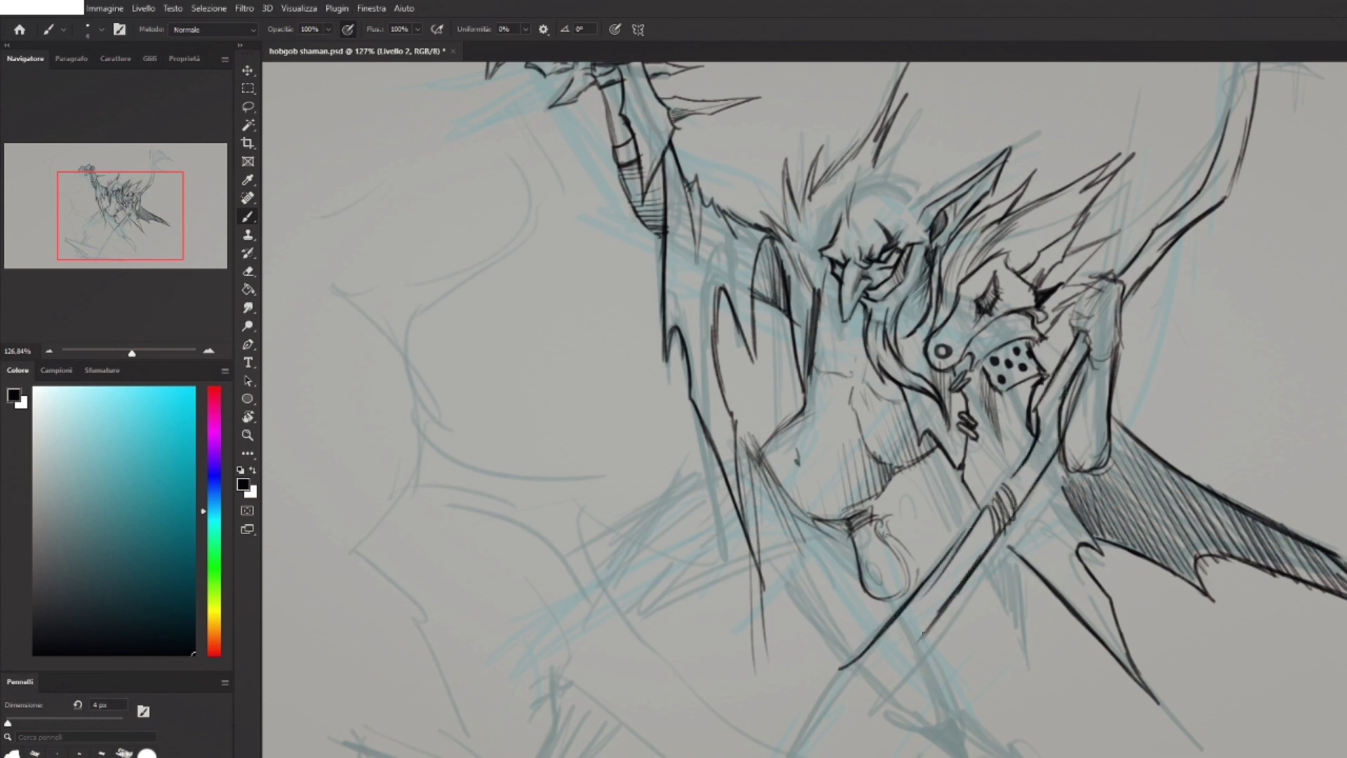
pyautogui.moveTo(971, 566); pyautogui.dragTo(887, 676)
pyautogui.moveTo(960, 574); pyautogui.dragTo(868, 686)
pyautogui.moveTo(928, 594)
pyautogui.mouseDown()
pyautogui.moveTo(853, 645)
pyautogui.moveTo(913, 693)
pyautogui.mouseUp()
# Lasso the lower length of the staff below the binding, delete it and deselect.
pyautogui.click(248, 106)
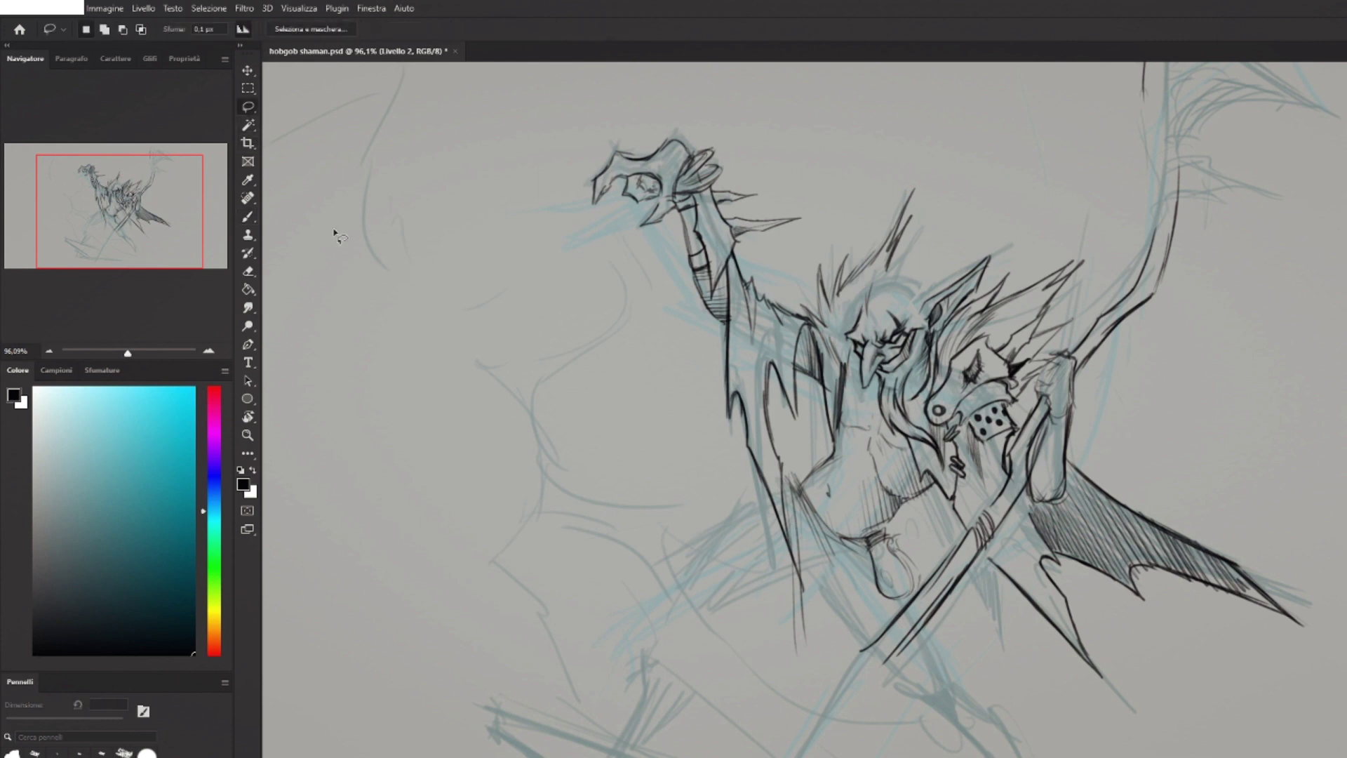
pyautogui.moveTo(845, 666)
pyautogui.mouseDown()
pyautogui.moveTo(922, 595)
pyautogui.moveTo(909, 693)
pyautogui.moveTo(873, 712)
pyautogui.mouseUp()
pyautogui.press('Delete')
pyautogui.hotkey('ctrl', 'd')
pyautogui.press('b')
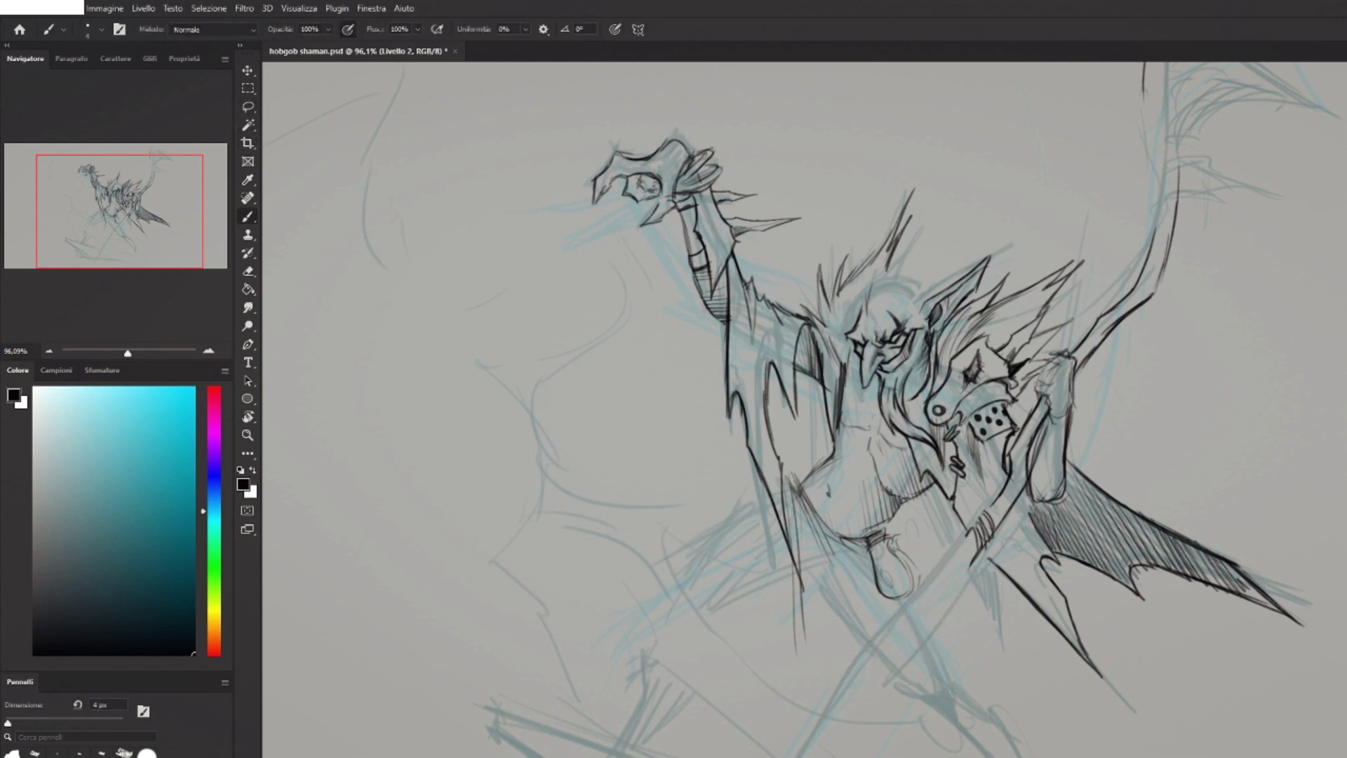
# Redraw both edges of the lower staff from the binding toward its tip and clean up the lines.
pyautogui.moveTo(968, 531); pyautogui.dragTo(910, 609)
pyautogui.moveTo(967, 534)
pyautogui.mouseDown()
pyautogui.moveTo(884, 638)
pyautogui.moveTo(913, 636)
pyautogui.mouseUp()
pyautogui.moveTo(973, 559); pyautogui.dragTo(878, 674)
pyautogui.moveTo(905, 615); pyautogui.dragTo(796, 756)
pyautogui.moveTo(821, 718); pyautogui.dragTo(793, 757)
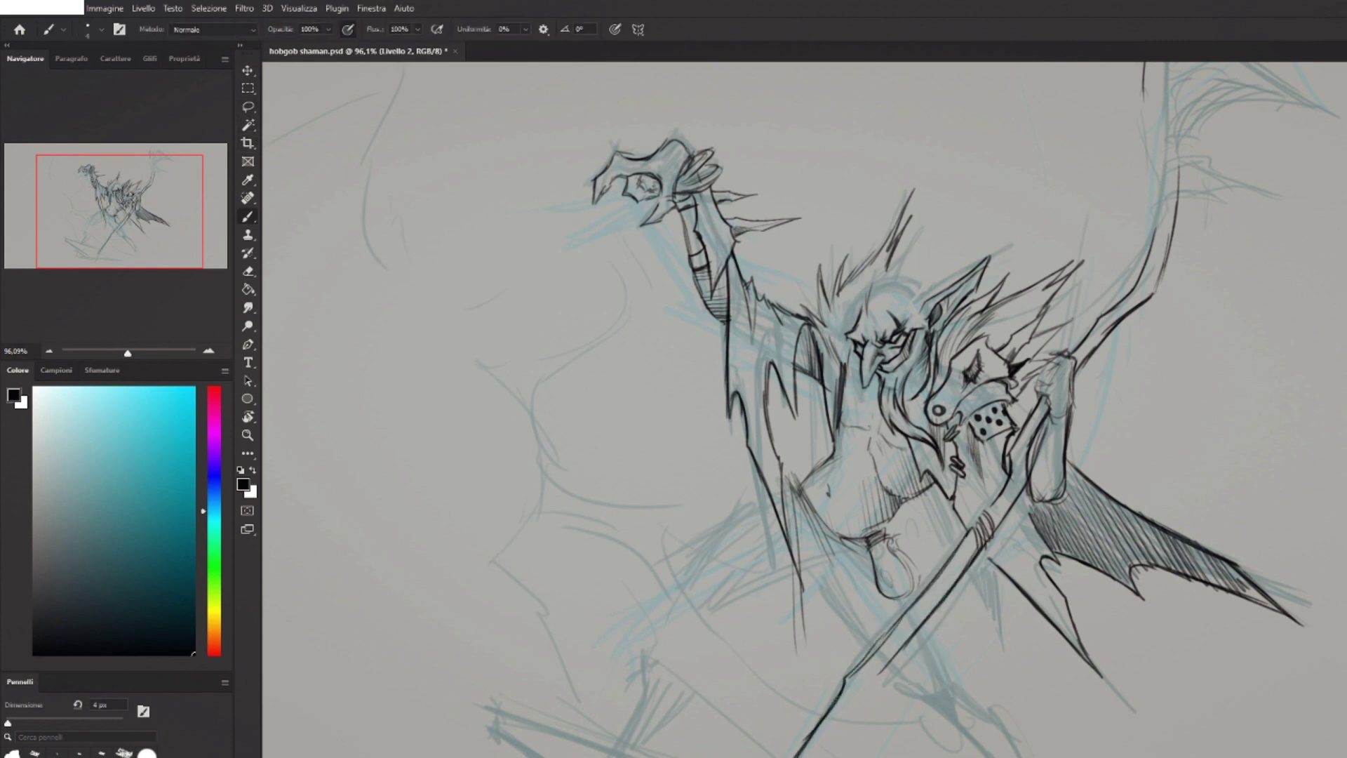
pyautogui.press('e')
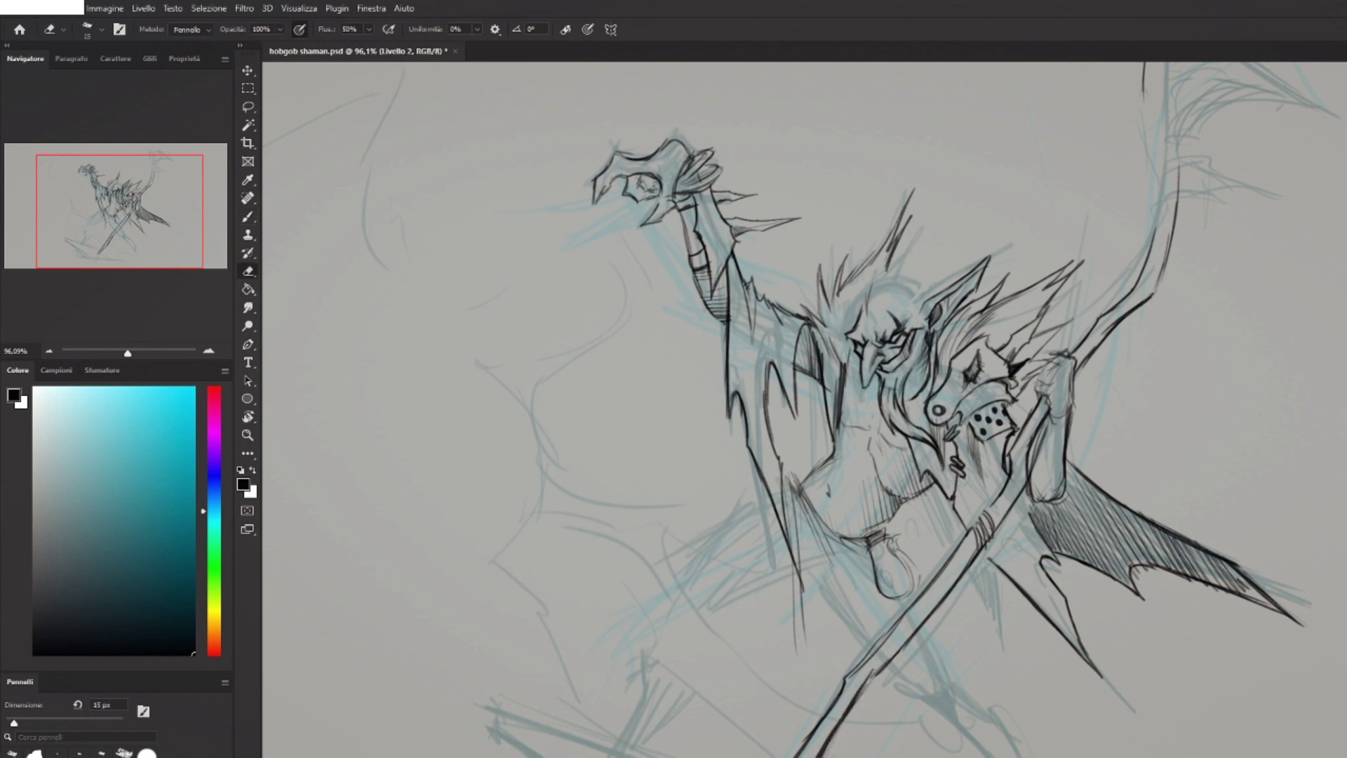
pyautogui.press('b')
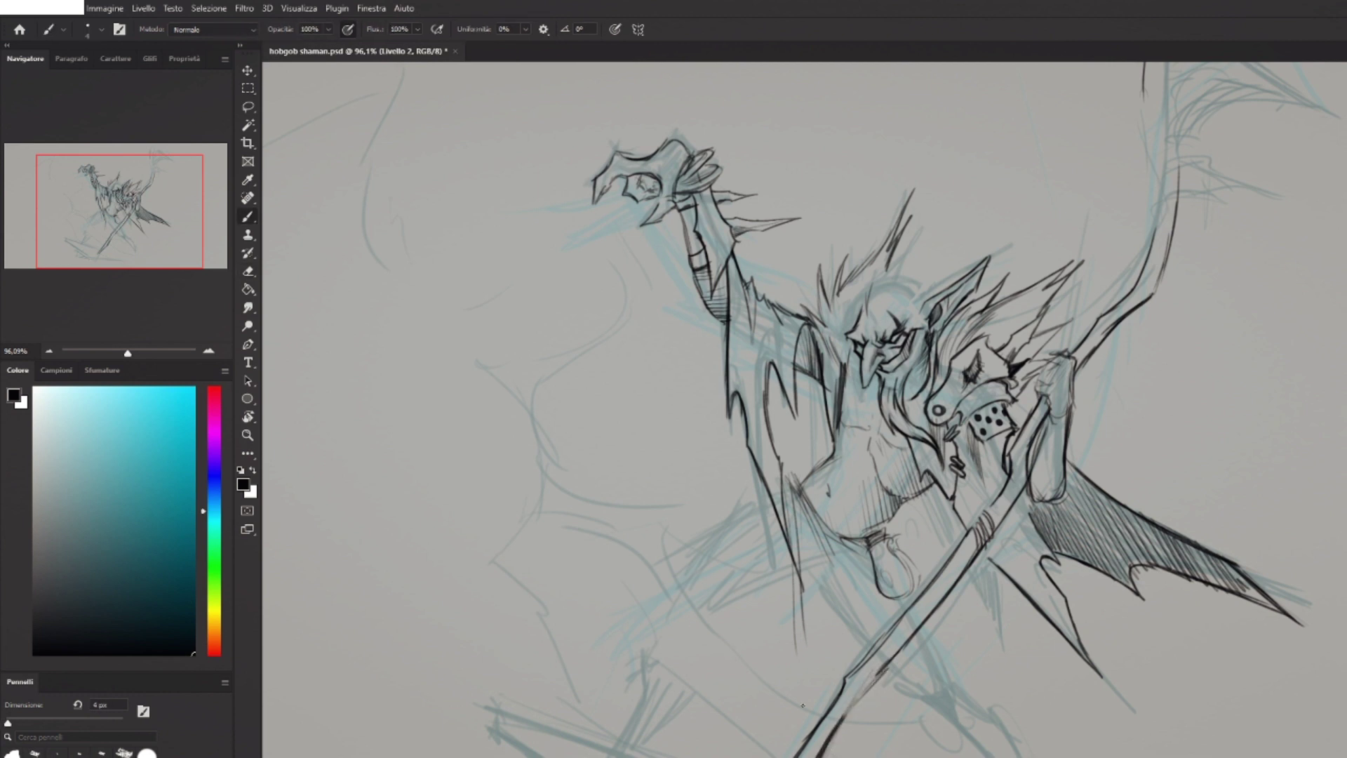
# Ink the jagged outer edge of the swirling trail flowing down from the raised hand.
pyautogui.moveTo(899, 500); pyautogui.dragTo(1055, 568)
pyautogui.moveTo(742, 294)
pyautogui.mouseDown()
pyautogui.moveTo(770, 358)
pyautogui.moveTo(689, 414)
pyautogui.mouseUp()
pyautogui.moveTo(672, 423); pyautogui.dragTo(652, 429)
pyautogui.moveTo(630, 432)
pyautogui.mouseDown()
pyautogui.moveTo(688, 512)
pyautogui.moveTo(685, 556)
pyautogui.mouseUp()
pyautogui.moveTo(698, 562)
pyautogui.mouseDown()
pyautogui.moveTo(815, 754)
pyautogui.moveTo(772, 600)
pyautogui.mouseUp()
pyautogui.hotkey('ctrl', 'z')
pyautogui.hotkey('ctrl', 'z')
pyautogui.moveTo(737, 593)
pyautogui.mouseDown()
pyautogui.moveTo(820, 670)
pyautogui.moveTo(836, 732)
pyautogui.mouseUp()
pyautogui.moveTo(823, 663); pyautogui.dragTo(810, 727)
pyautogui.moveTo(757, 298); pyautogui.dragTo(796, 335)
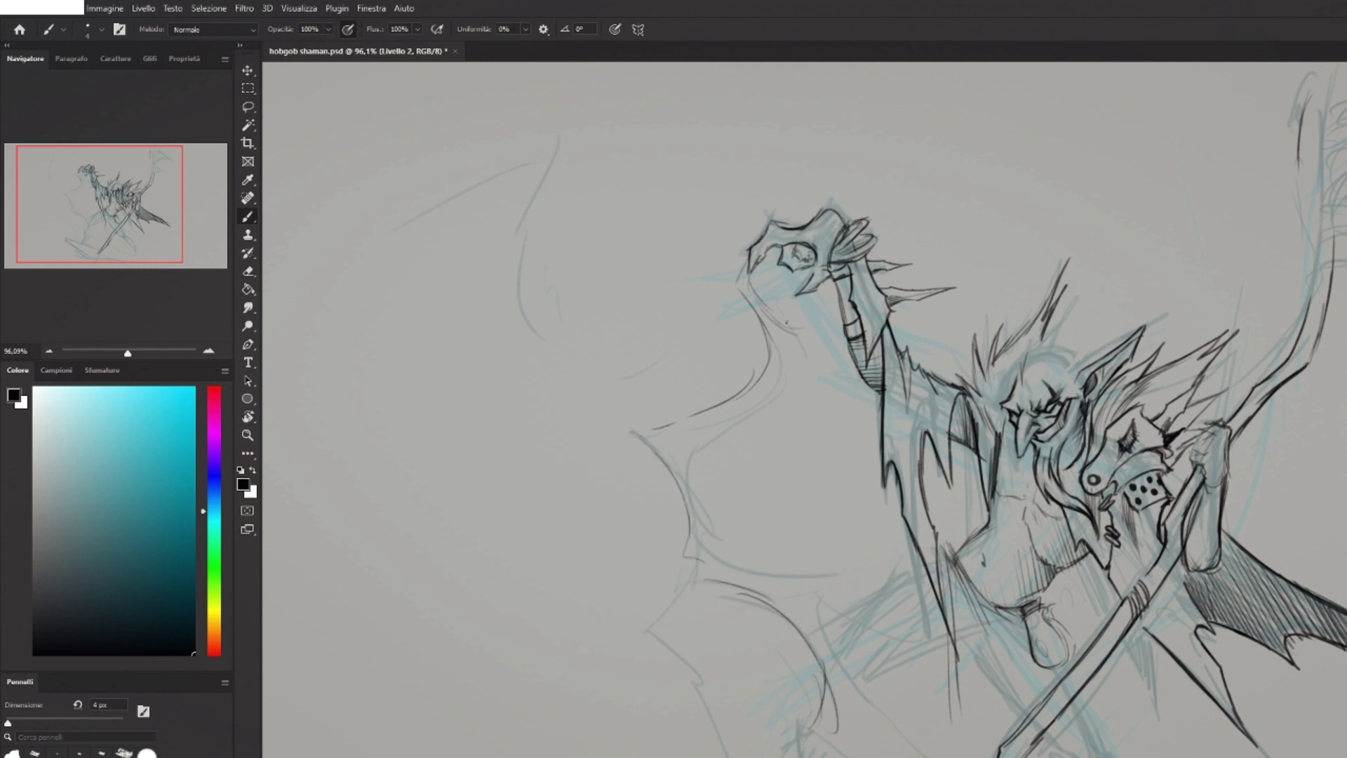
# Ink the trail's inner curve and its lower sweep curling around near the staff's tip.
pyautogui.moveTo(729, 407)
pyautogui.mouseDown()
pyautogui.moveTo(702, 507)
pyautogui.moveTo(822, 570)
pyautogui.moveTo(909, 744)
pyautogui.moveTo(856, 543)
pyautogui.mouseUp()
pyautogui.moveTo(967, 648); pyautogui.dragTo(1006, 663)
pyautogui.moveTo(1073, 722); pyautogui.dragTo(1158, 733)
pyautogui.moveTo(1100, 731); pyautogui.dragTo(1195, 686)
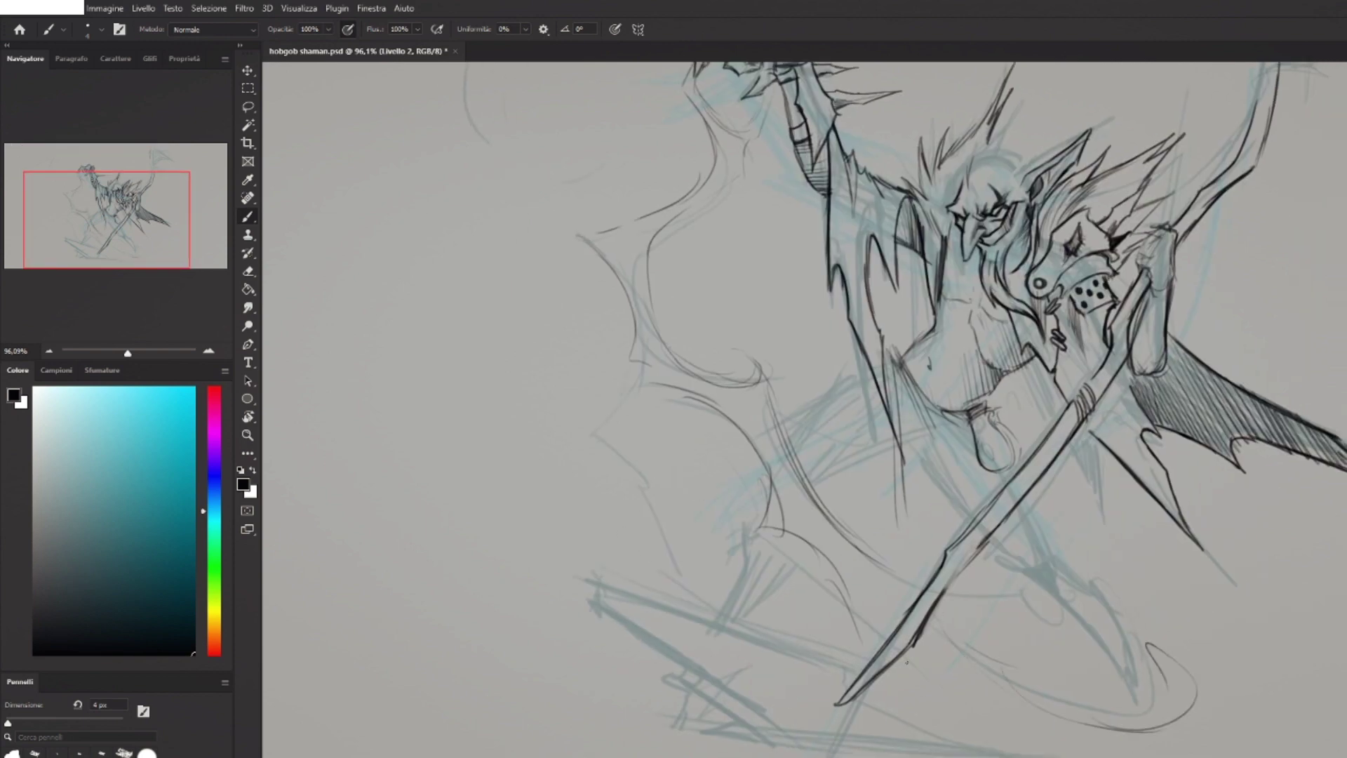
pyautogui.moveTo(928, 686); pyautogui.dragTo(1010, 738)
pyautogui.moveTo(1068, 304)
pyautogui.mouseDown()
pyautogui.moveTo(1179, 458)
pyautogui.moveTo(1109, 511)
pyautogui.mouseUp()
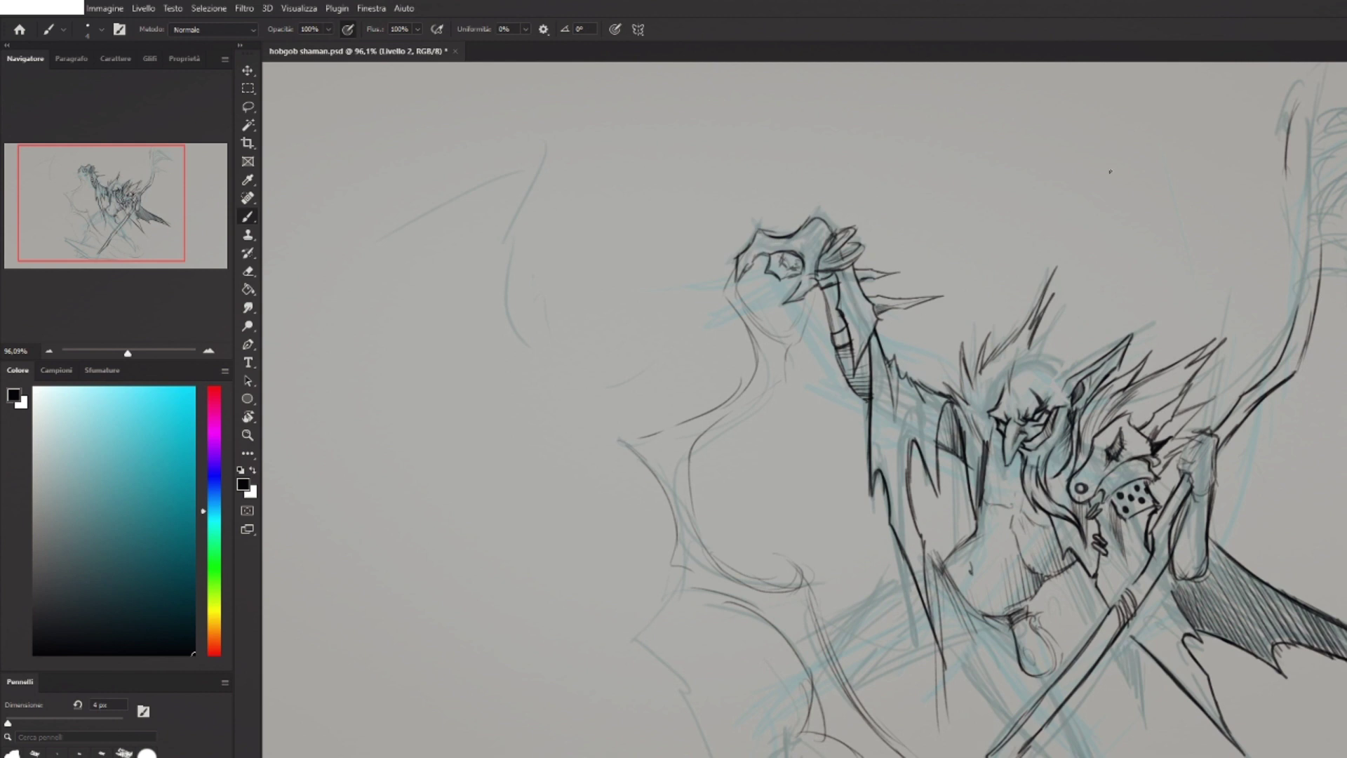
# Select all the drawing layers, scale them to about 54% and move them to the canvas's upper-left area.
pyautogui.scroll(-2, 1017, 371)
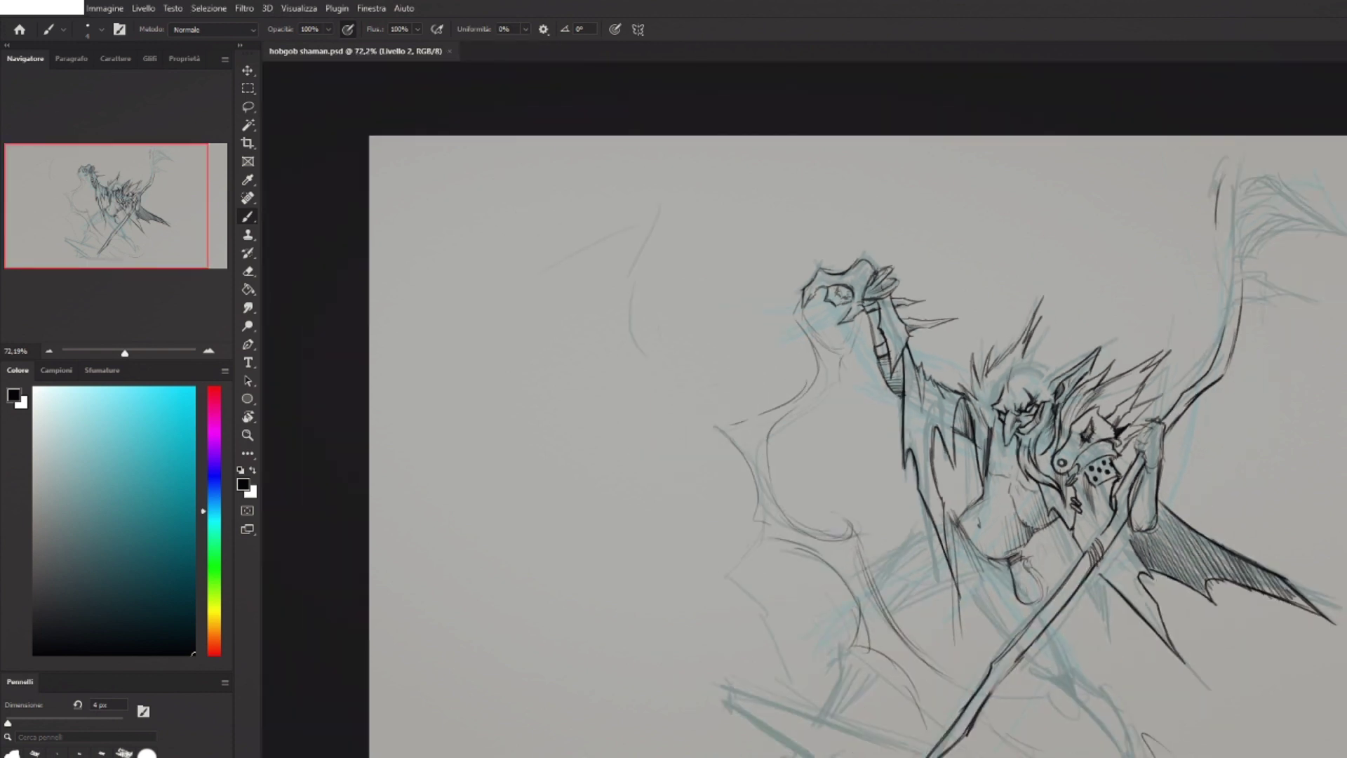
pyautogui.hotkey('ctrl', 'alt', 'a')
pyautogui.hotkey('ctrl', 't')
pyautogui.moveTo(1346, 143)
pyautogui.mouseDown()
pyautogui.moveTo(944, 511)
pyautogui.moveTo(989, 472)
pyautogui.mouseUp()
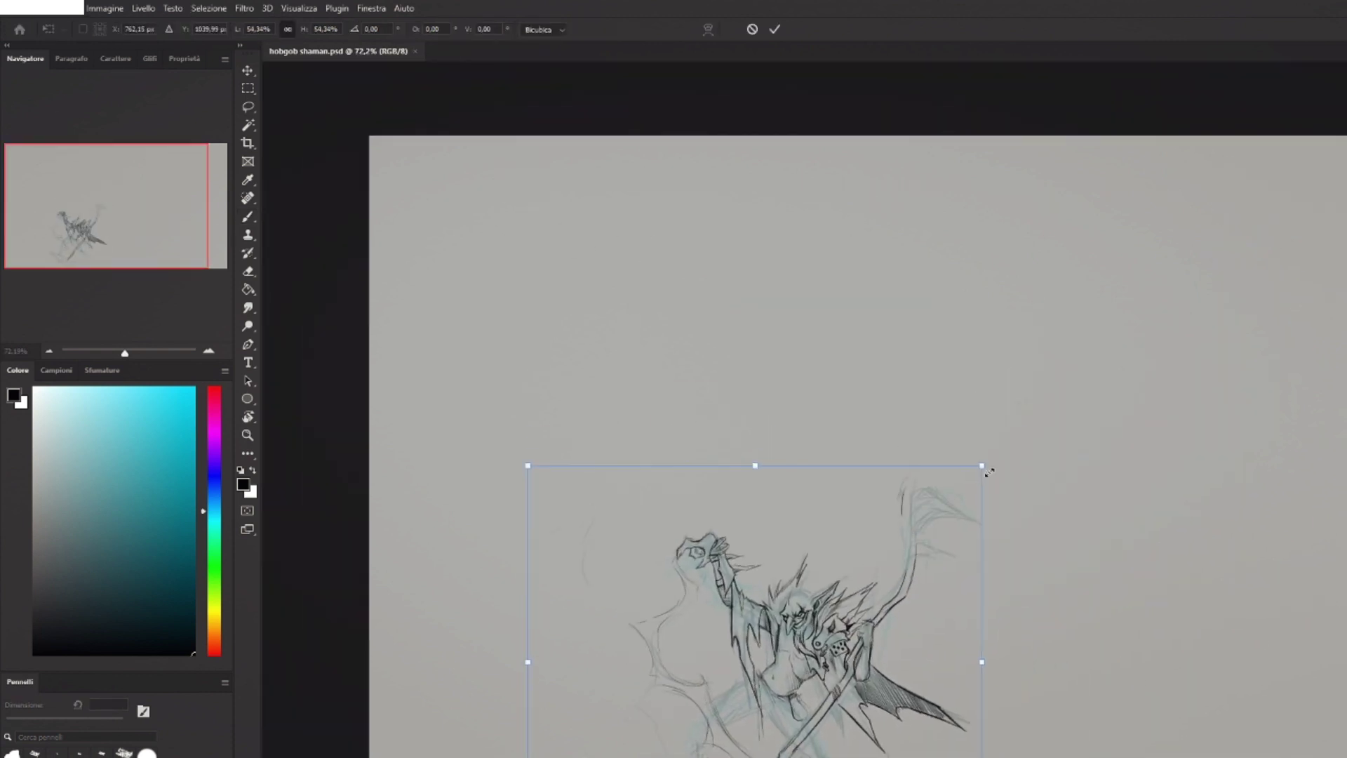
pyautogui.moveTo(957, 700); pyautogui.dragTo(799, 376)
pyautogui.press('Return')
pyautogui.press('b')
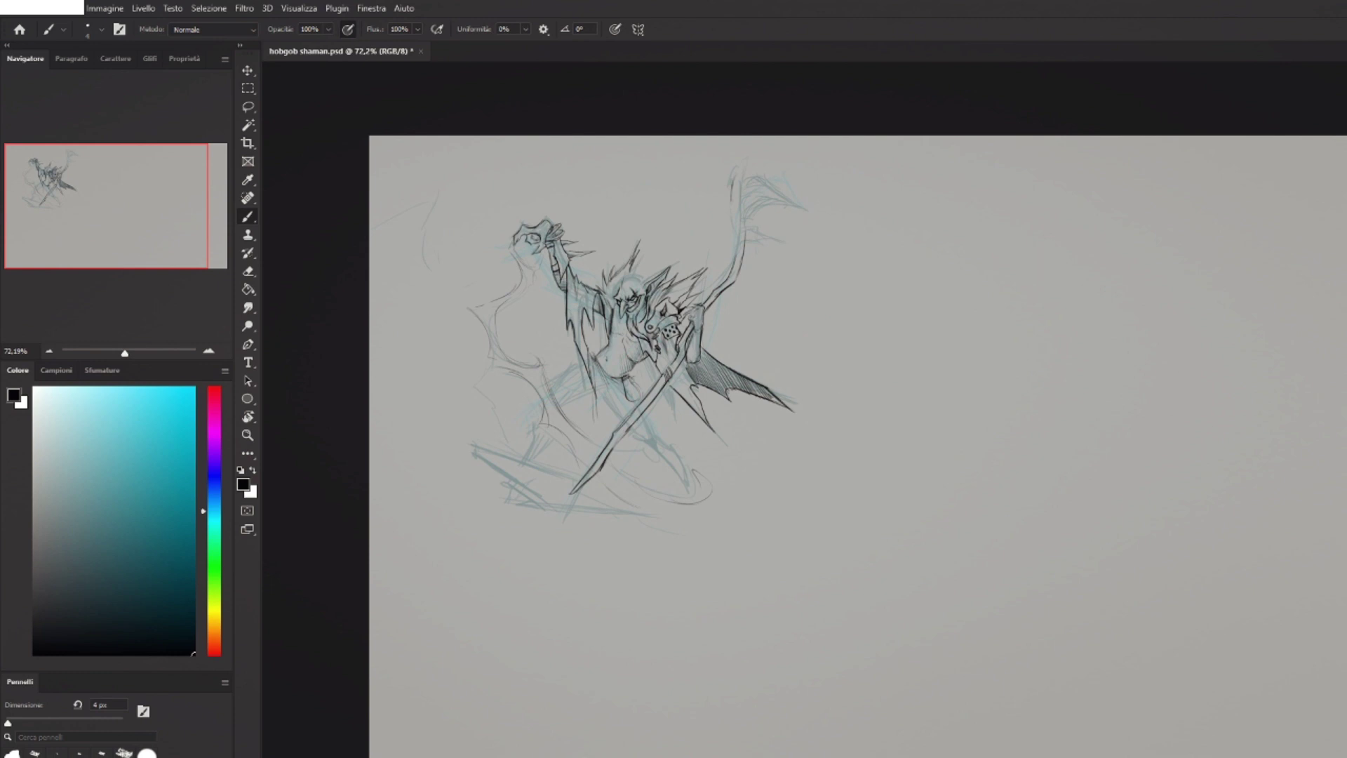
# Group the selected drawing layers and duplicate the group.
pyautogui.hotkey('ctrl', 'g')
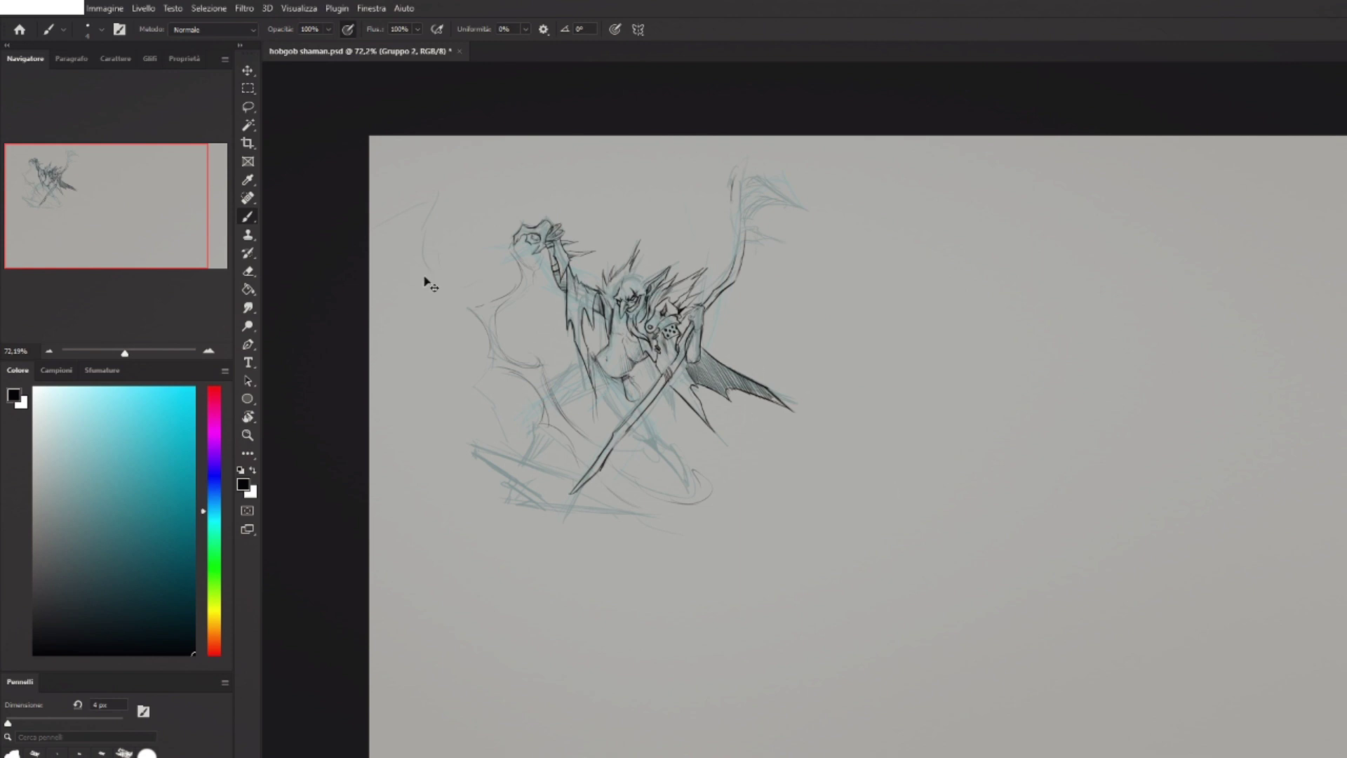
pyautogui.press('v')
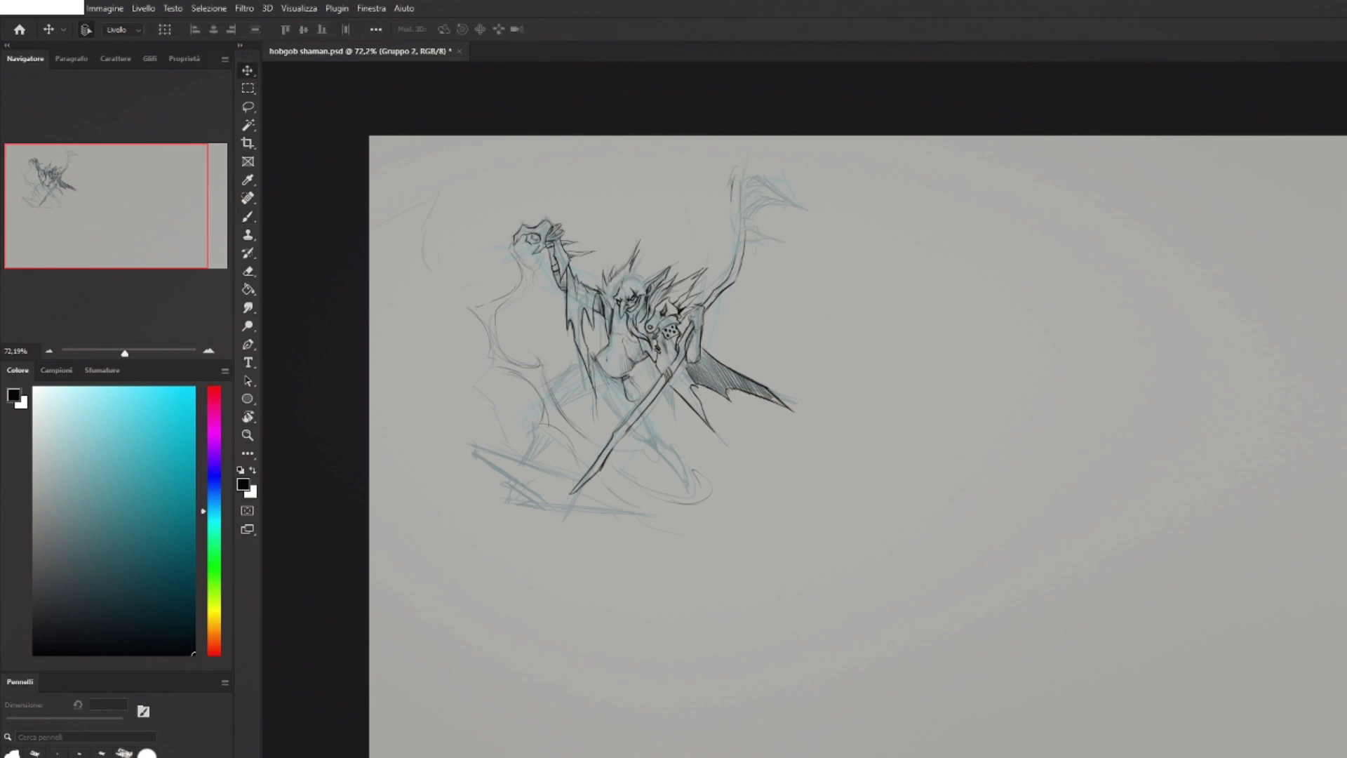
pyautogui.press('0')
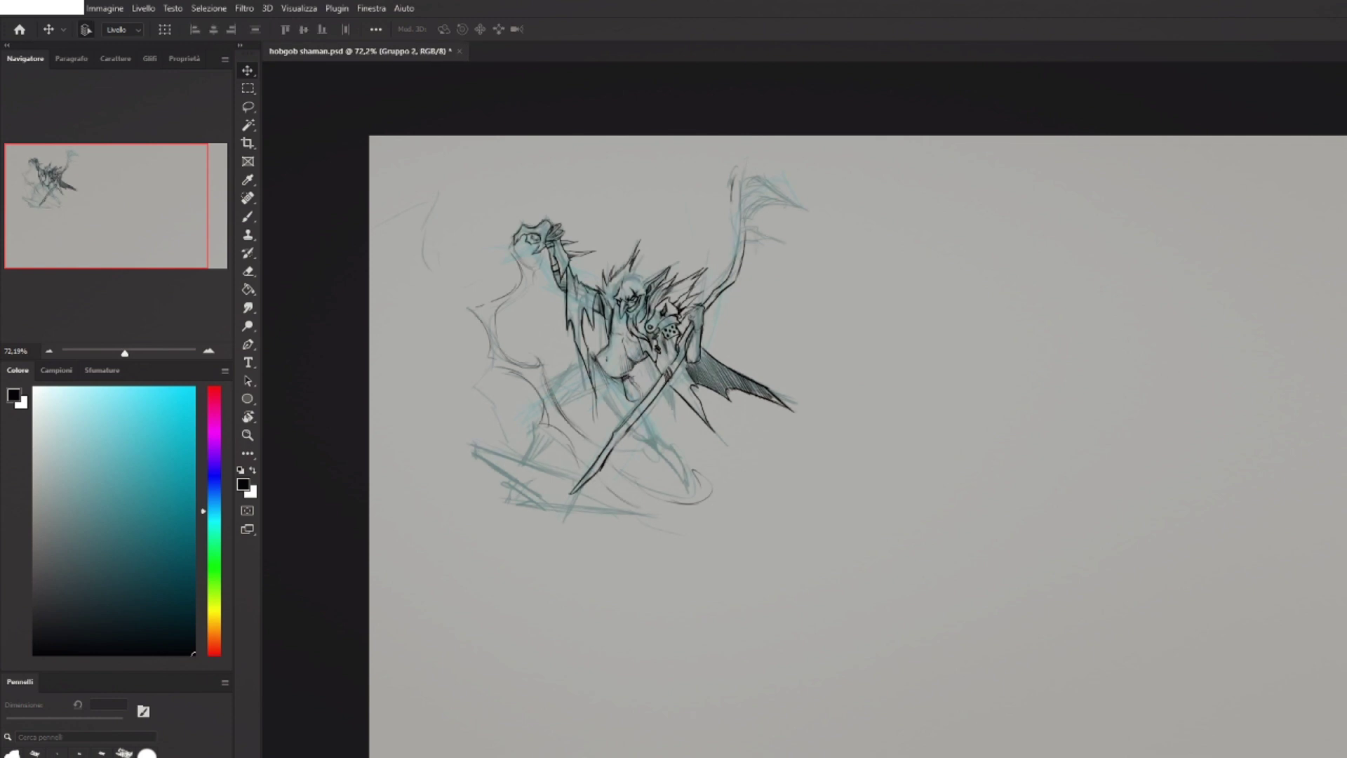
# Scale the duplicated drawing group to about 140% and place it in the canvas's lower-right area.
pyautogui.hotkey('ctrl', 't')
pyautogui.moveTo(675, 175); pyautogui.dragTo(977, 427)
pyautogui.moveTo(1112, 406); pyautogui.dragTo(1289, 255)
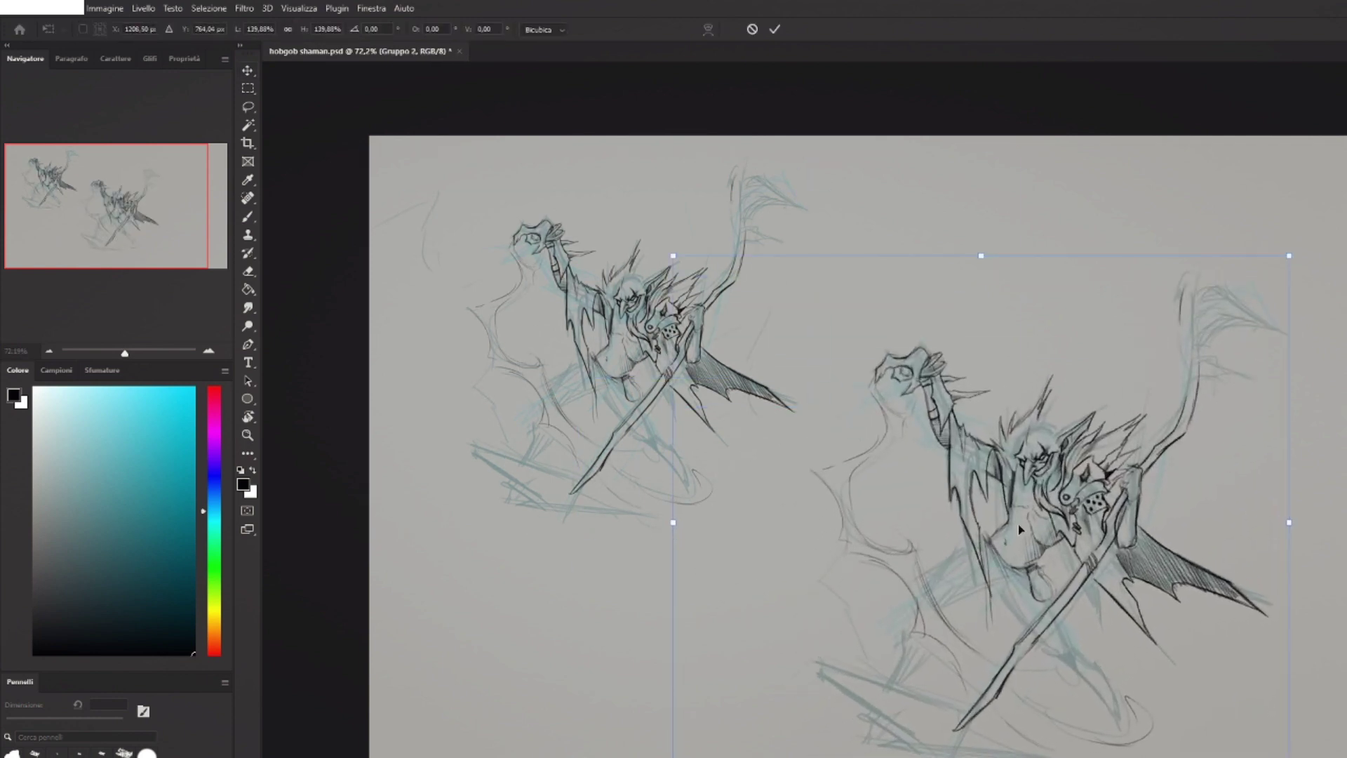
pyautogui.moveTo(1020, 529); pyautogui.dragTo(1055, 561)
pyautogui.press('Return')
# Erase the inked hair spikes on both sides of the larger figure's head with an enlarged eraser.
pyautogui.press('e')
pyautogui.press(']')
pyautogui.press(']')
pyautogui.press(']')
pyautogui.press(']')
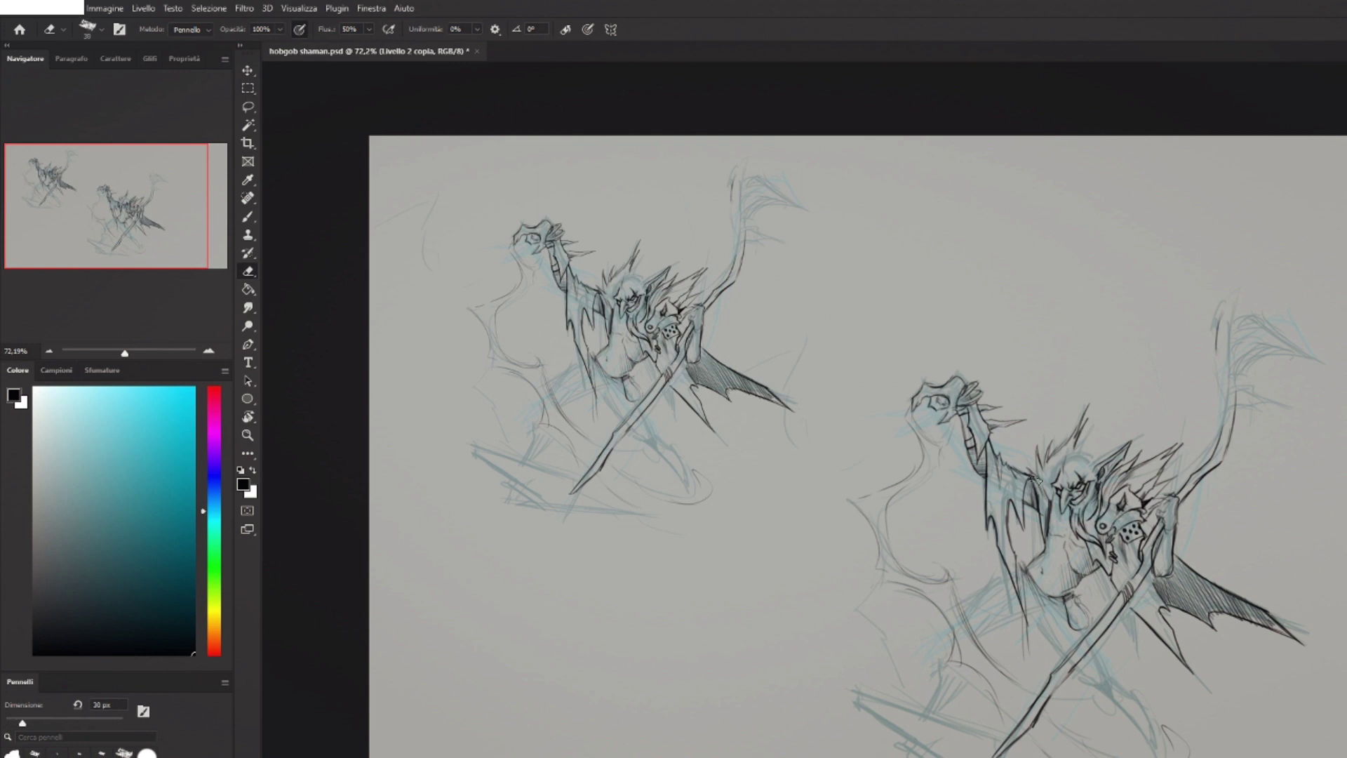
pyautogui.moveTo(1032, 481); pyautogui.dragTo(1083, 414)
pyautogui.moveTo(1110, 485); pyautogui.dragTo(1173, 445)
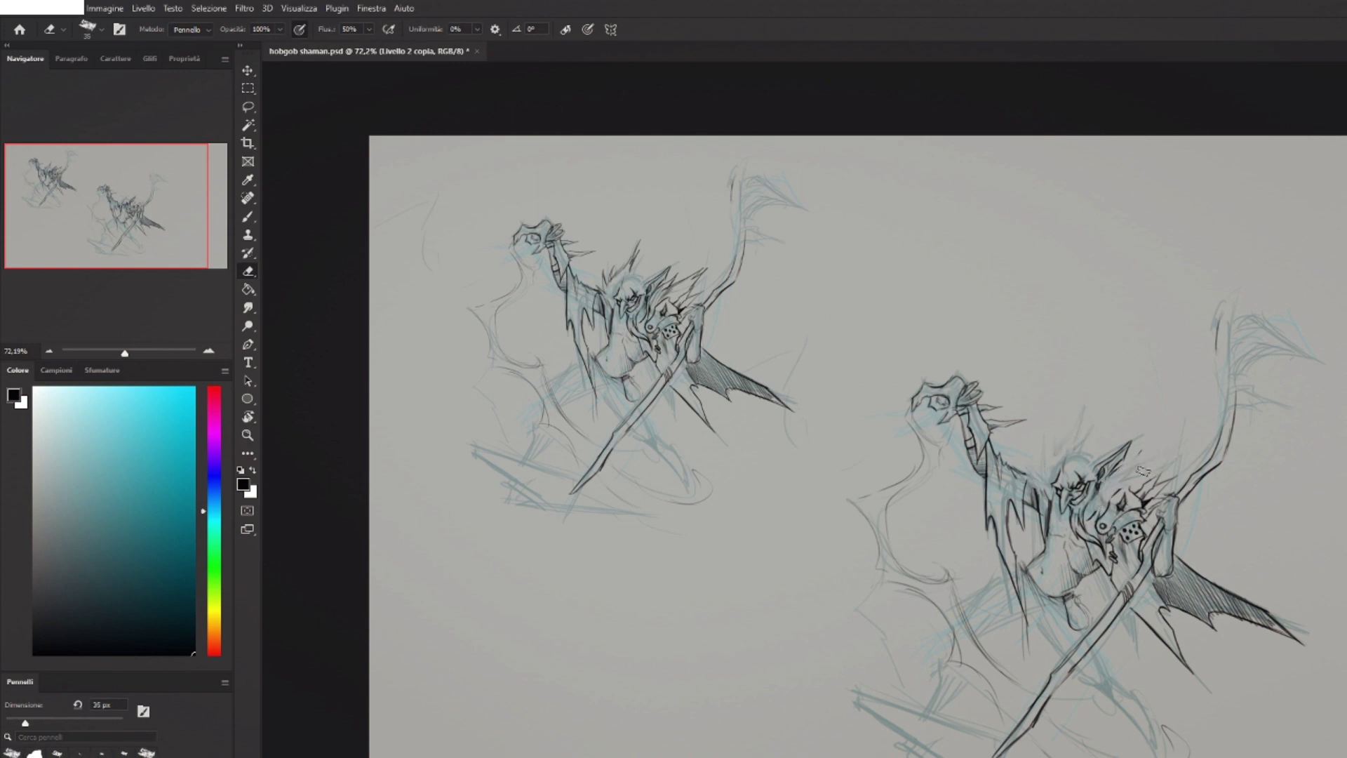
pyautogui.press('b')
pyautogui.scroll(6, 1093, 510)
pyautogui.moveTo(985, 452)
pyautogui.mouseDown()
pyautogui.moveTo(1073, 384)
pyautogui.moveTo(1134, 371)
pyautogui.mouseUp()
pyautogui.moveTo(1164, 431); pyautogui.dragTo(1151, 474)
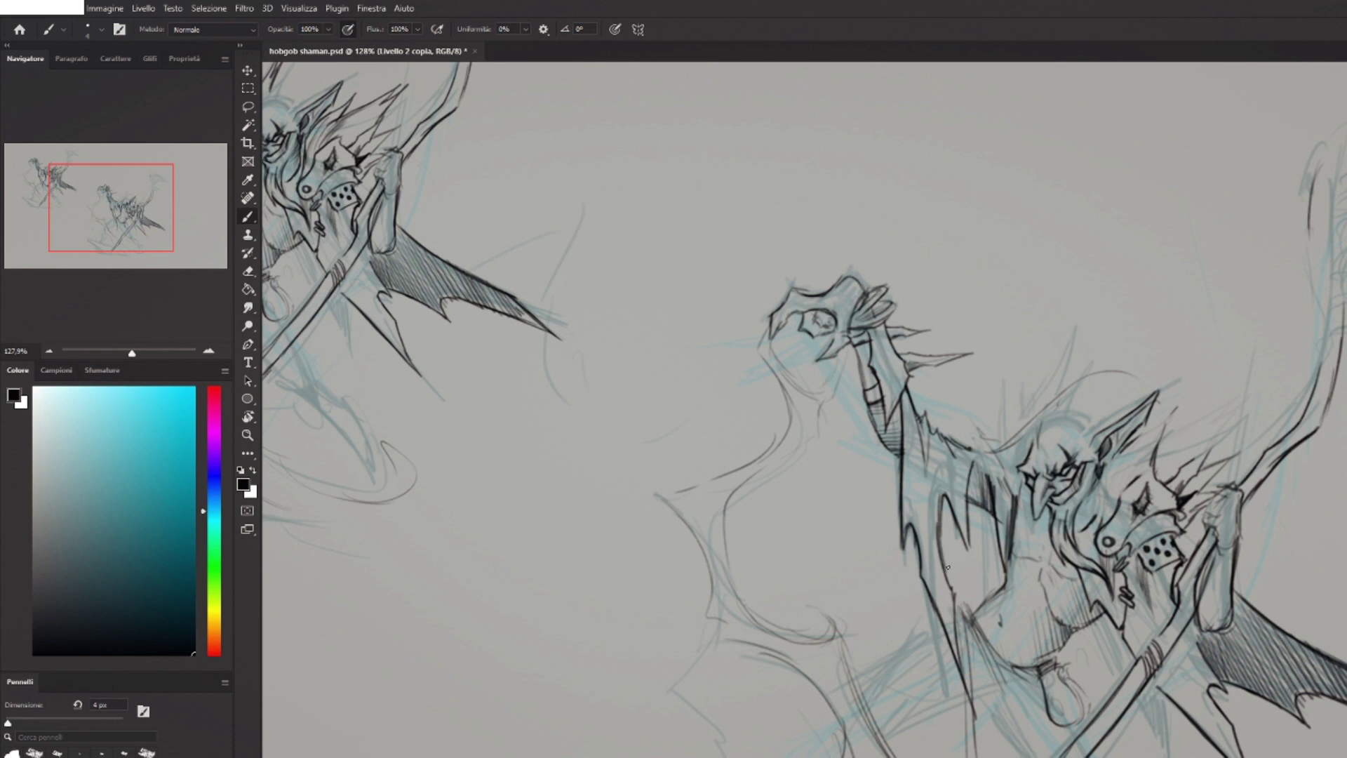
pyautogui.moveTo(886, 475); pyautogui.dragTo(1111, 398)
pyautogui.moveTo(833, 432)
pyautogui.mouseDown()
pyautogui.moveTo(901, 471)
pyautogui.moveTo(1094, 387)
pyautogui.moveTo(1164, 456)
pyautogui.mouseUp()
pyautogui.moveTo(1144, 439)
pyautogui.mouseDown()
pyautogui.moveTo(1120, 486)
pyautogui.moveTo(1056, 531)
pyautogui.mouseUp()
pyautogui.moveTo(1110, 484)
pyautogui.mouseDown()
pyautogui.moveTo(955, 548)
pyautogui.moveTo(942, 569)
pyautogui.mouseUp()
pyautogui.hotkey('ctrl', 'z')
pyautogui.hotkey('ctrl', 'z')
pyautogui.hotkey('ctrl', 'z')
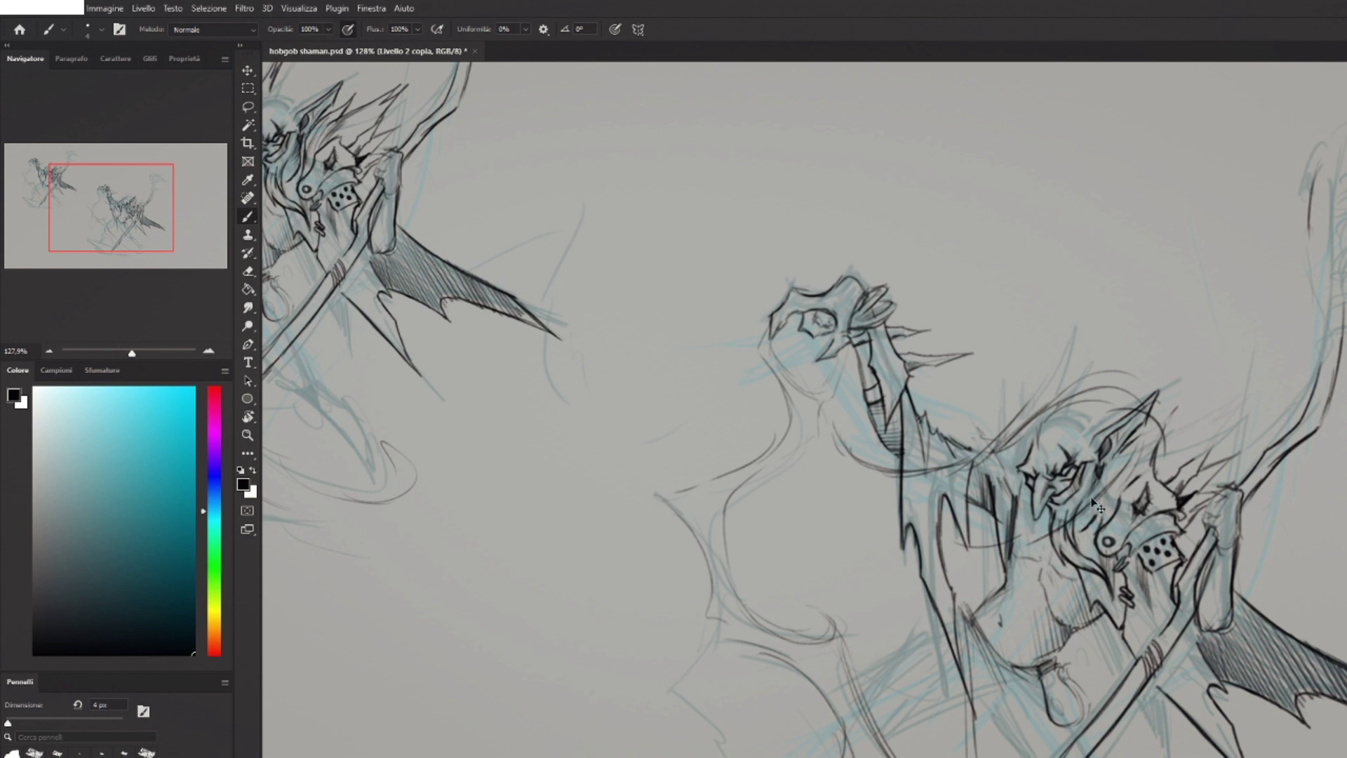
pyautogui.moveTo(839, 444)
pyautogui.mouseDown()
pyautogui.moveTo(869, 497)
pyautogui.moveTo(975, 500)
pyautogui.moveTo(995, 461)
pyautogui.moveTo(1164, 410)
pyautogui.moveTo(1108, 504)
pyautogui.moveTo(991, 582)
pyautogui.mouseUp()
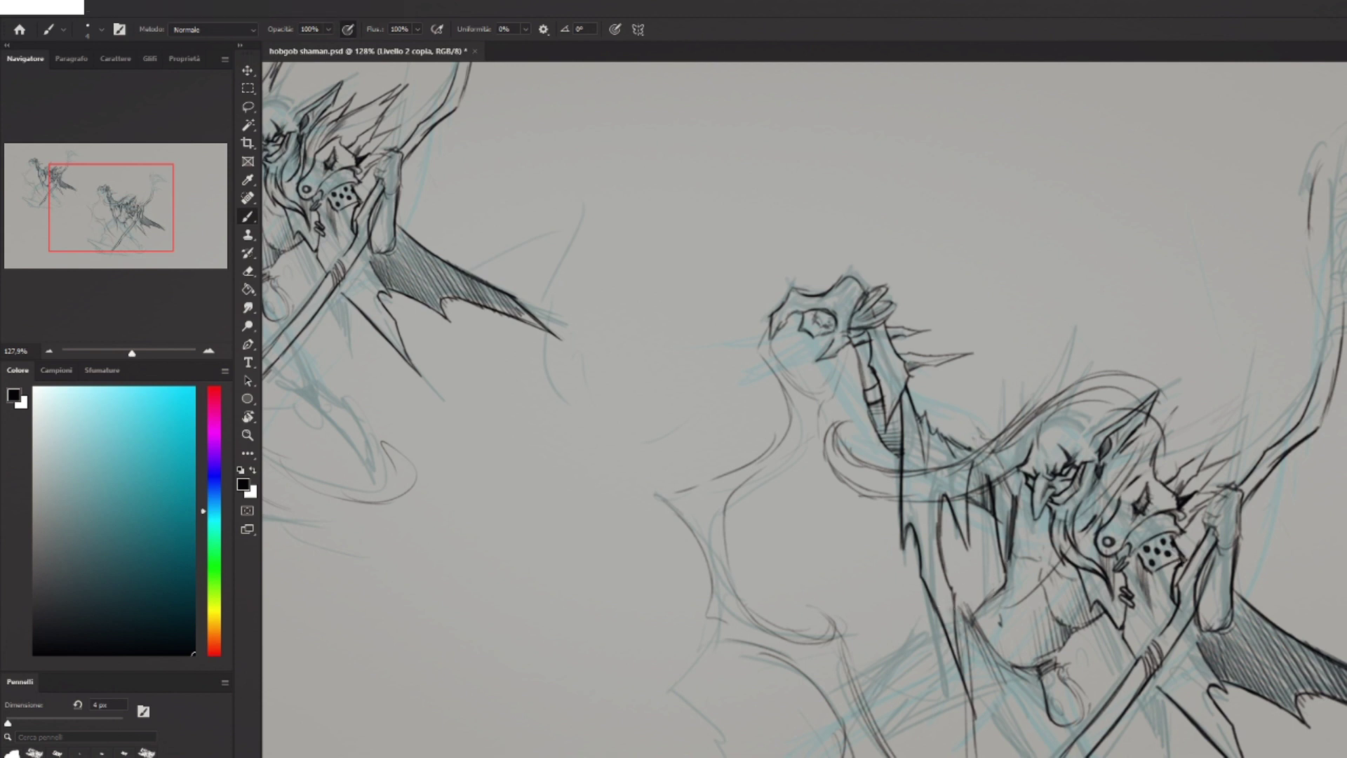
pyautogui.hotkey('ctrl', 'z')
pyautogui.hotkey('ctrl', 'z')
pyautogui.hotkey('ctrl', 'z')
pyautogui.hotkey('ctrl', 'z')
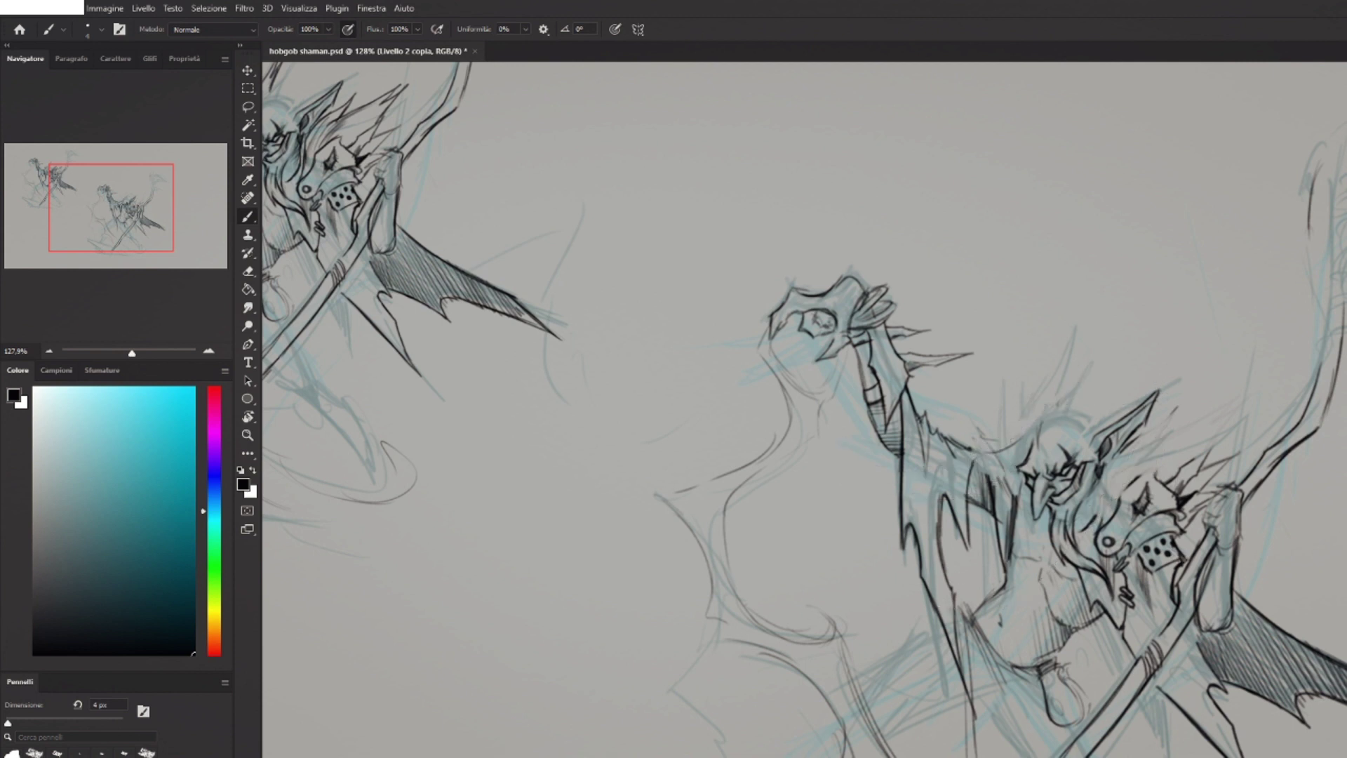
# Sketch a long curved horn sweeping from the ear down across the chest in red on a new layer.
pyautogui.click(214, 388)
pyautogui.moveTo(178, 430); pyautogui.dragTo(195, 386)
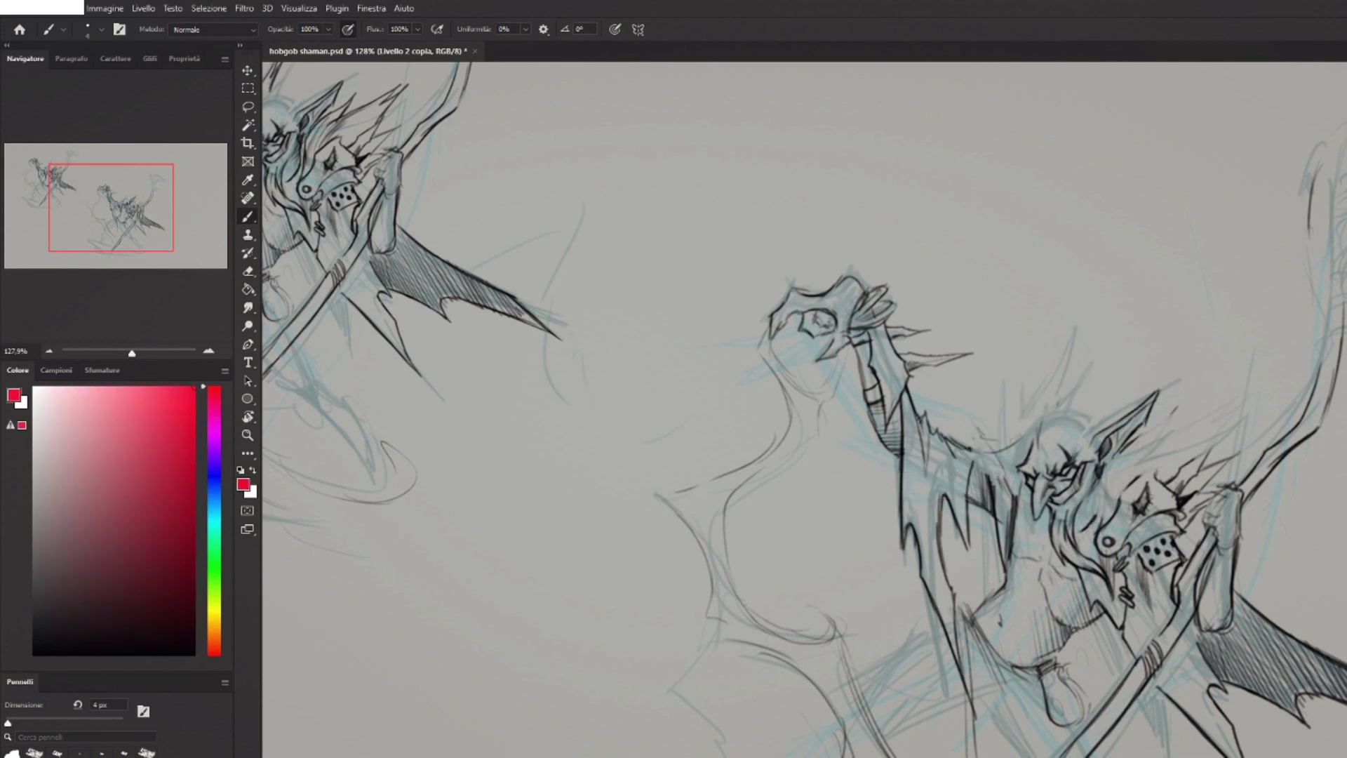
pyautogui.hotkey('ctrl', 'shift', 'alt', 'n')
pyautogui.moveTo(1112, 463)
pyautogui.mouseDown()
pyautogui.moveTo(1070, 558)
pyautogui.moveTo(974, 638)
pyautogui.moveTo(1080, 588)
pyautogui.mouseUp()
pyautogui.moveTo(1141, 453)
pyautogui.mouseDown()
pyautogui.moveTo(1103, 559)
pyautogui.moveTo(996, 641)
pyautogui.mouseUp()
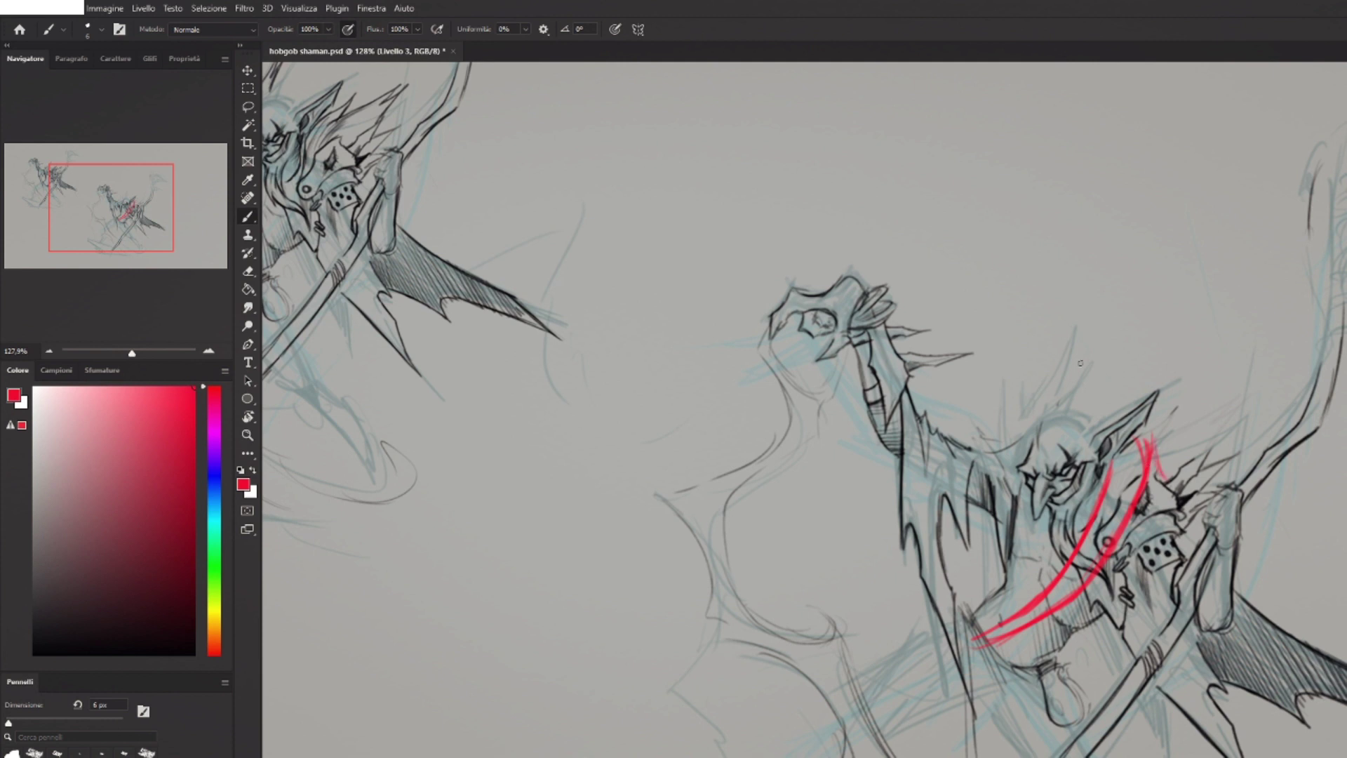
# Sketch a matching red horn curving from the forehead out over the raised arm's sleeve, and mark the head's crown.
pyautogui.moveTo(1008, 451); pyautogui.dragTo(882, 531)
pyautogui.hotkey('ctrl', 'z')
pyautogui.hotkey('ctrl', 'z')
pyautogui.moveTo(1019, 438)
pyautogui.mouseDown()
pyautogui.moveTo(849, 530)
pyautogui.moveTo(951, 519)
pyautogui.moveTo(1010, 493)
pyautogui.mouseUp()
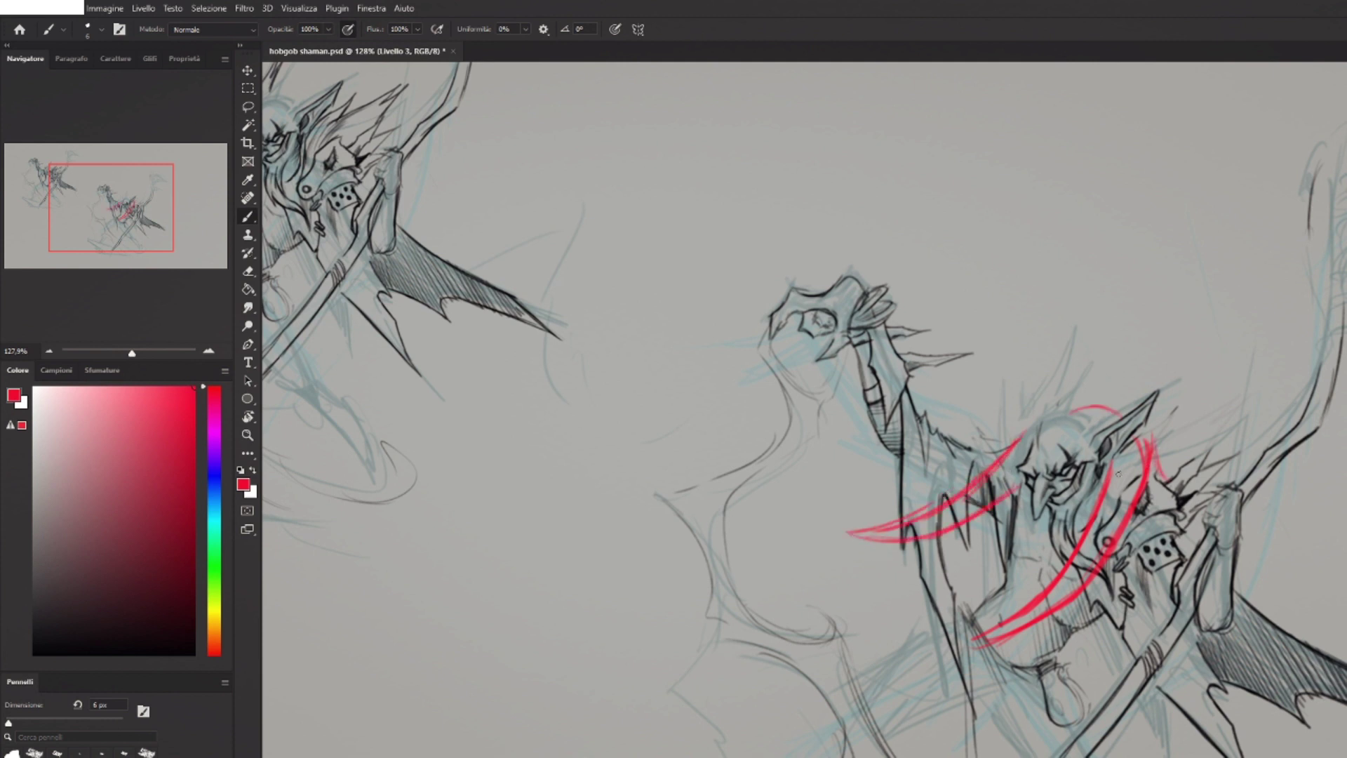
pyautogui.moveTo(1140, 463); pyautogui.dragTo(1103, 477)
pyautogui.moveTo(1012, 438); pyautogui.dragTo(1032, 469)
pyautogui.scroll(-6, 864, 533)
pyautogui.scroll(7, 861, 533)
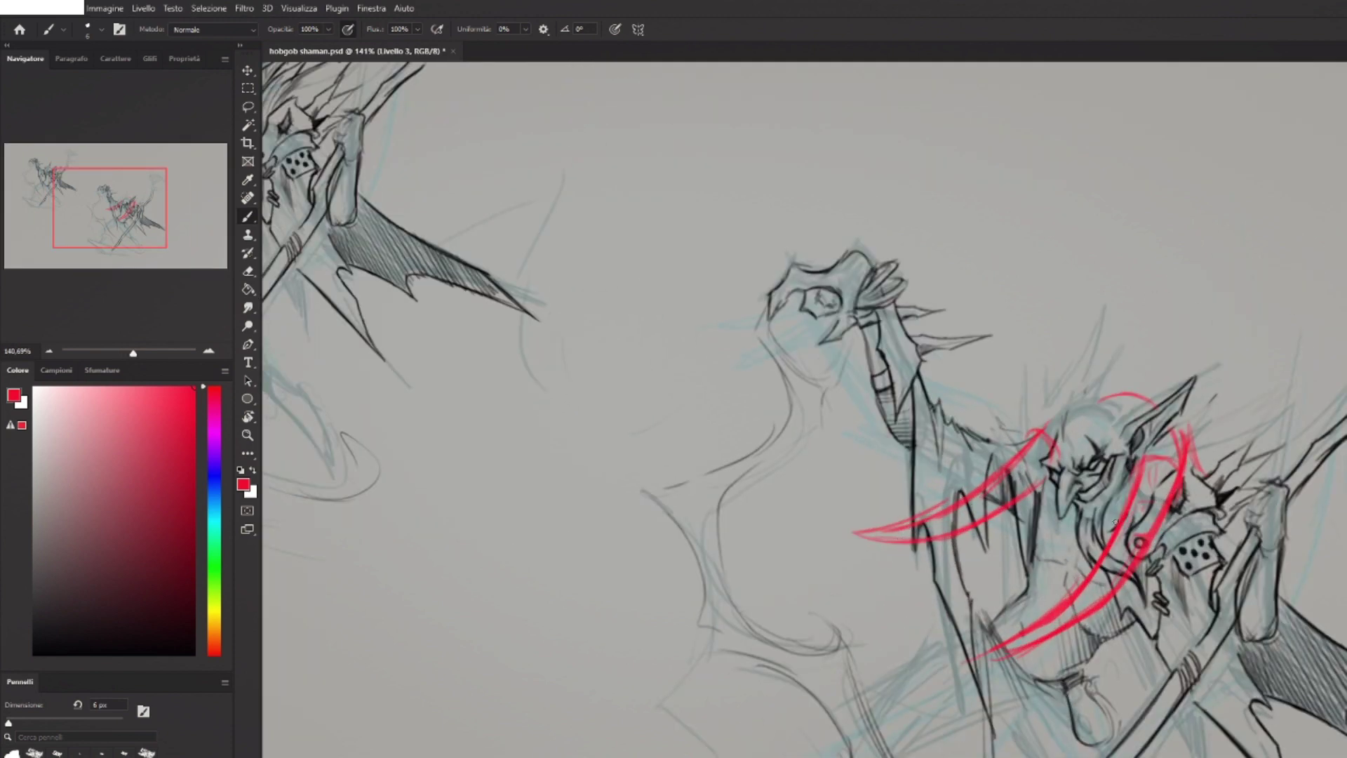
pyautogui.moveTo(1026, 443)
pyautogui.mouseDown()
pyautogui.moveTo(901, 539)
pyautogui.moveTo(891, 587)
pyautogui.moveTo(1045, 471)
pyautogui.mouseUp()
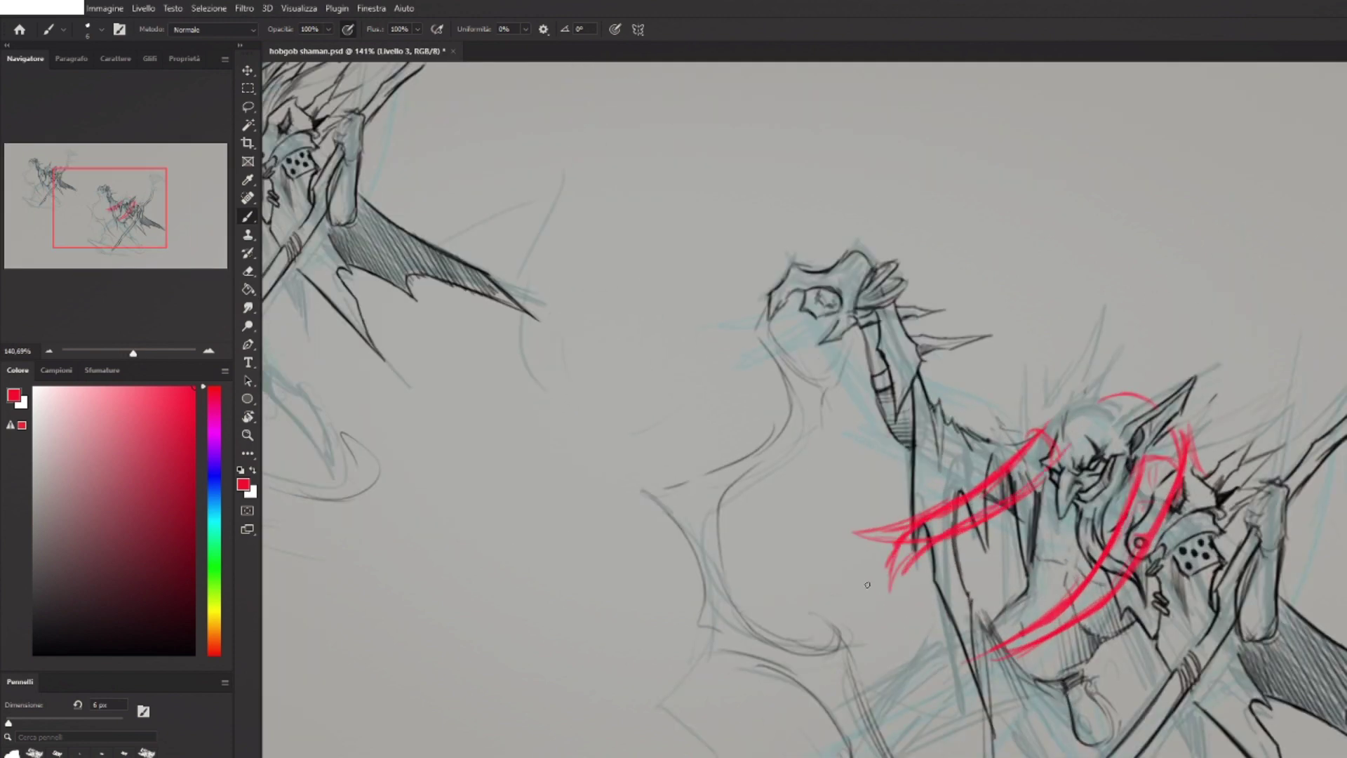
# Erase the tip of the horn over the sleeve and redraw it with a steeper downward curve.
pyautogui.press('e')
pyautogui.moveTo(944, 540)
pyautogui.mouseDown()
pyautogui.moveTo(1002, 505)
pyautogui.moveTo(910, 559)
pyautogui.moveTo(1040, 434)
pyautogui.moveTo(898, 539)
pyautogui.moveTo(884, 593)
pyautogui.mouseUp()
pyautogui.press('b')
pyautogui.moveTo(886, 589)
pyautogui.mouseDown()
pyautogui.moveTo(912, 551)
pyautogui.moveTo(999, 489)
pyautogui.mouseUp()
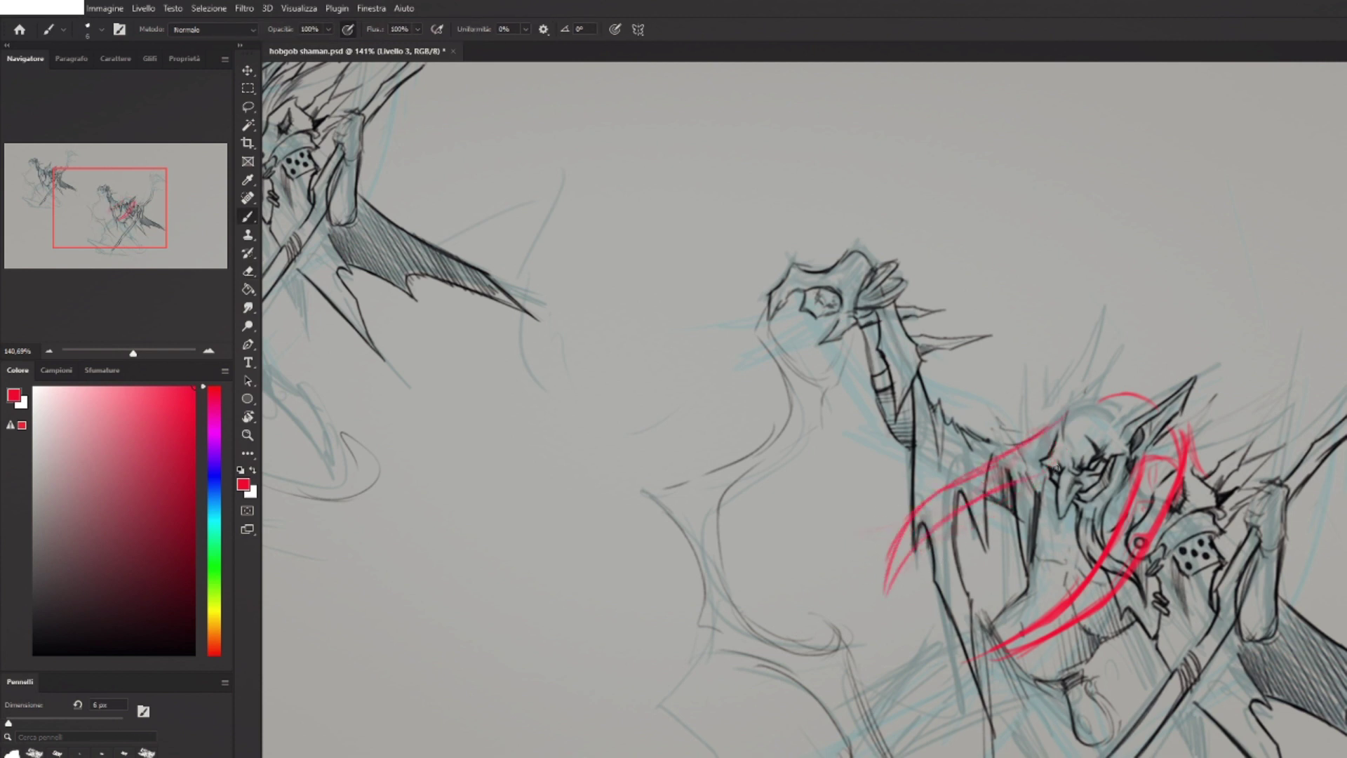
pyautogui.moveTo(902, 523); pyautogui.dragTo(885, 591)
pyautogui.moveTo(888, 586)
pyautogui.mouseDown()
pyautogui.moveTo(951, 511)
pyautogui.moveTo(930, 517)
pyautogui.moveTo(1031, 457)
pyautogui.mouseUp()
# Paint over stray lines inside the chest horn with the background grey, and sample the red again.
pyautogui.keyDown('alt'); pyautogui.click(844, 512); pyautogui.keyUp('alt')
pyautogui.moveTo(1142, 495)
pyautogui.mouseDown()
pyautogui.moveTo(1131, 547)
pyautogui.moveTo(1136, 527)
pyautogui.mouseUp()
pyautogui.moveTo(1164, 482); pyautogui.dragTo(1182, 453)
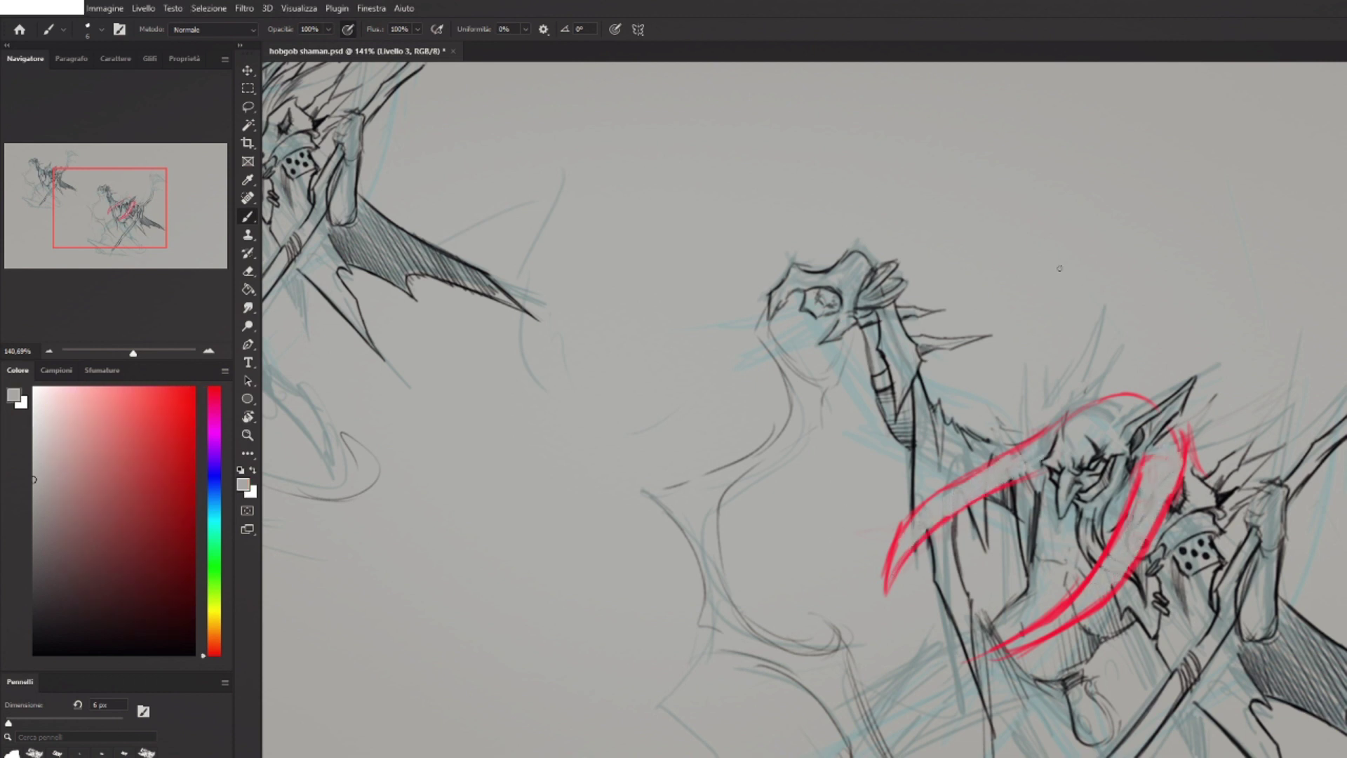
pyautogui.keyDown('alt'); pyautogui.click(1058, 418); pyautogui.keyUp('alt')
pyautogui.moveTo(1066, 426); pyautogui.dragTo(1002, 368)
pyautogui.moveTo(1069, 416)
pyautogui.mouseDown()
pyautogui.moveTo(1006, 340)
pyautogui.moveTo(1048, 332)
pyautogui.mouseUp()
pyautogui.moveTo(1062, 289); pyautogui.dragTo(1101, 401)
pyautogui.moveTo(1099, 305); pyautogui.dragTo(1114, 399)
pyautogui.moveTo(1122, 320); pyautogui.dragTo(1127, 395)
pyautogui.moveTo(1156, 344); pyautogui.dragTo(1139, 411)
pyautogui.hotkey('ctrl', 'z')
pyautogui.hotkey('ctrl', 'z')
pyautogui.hotkey('ctrl', 'z')
pyautogui.hotkey('ctrl', 'z')
pyautogui.hotkey('ctrl', 'z')
pyautogui.hotkey('ctrl', 'z')
pyautogui.hotkey('ctrl', 'z')
pyautogui.hotkey('ctrl', 'z')
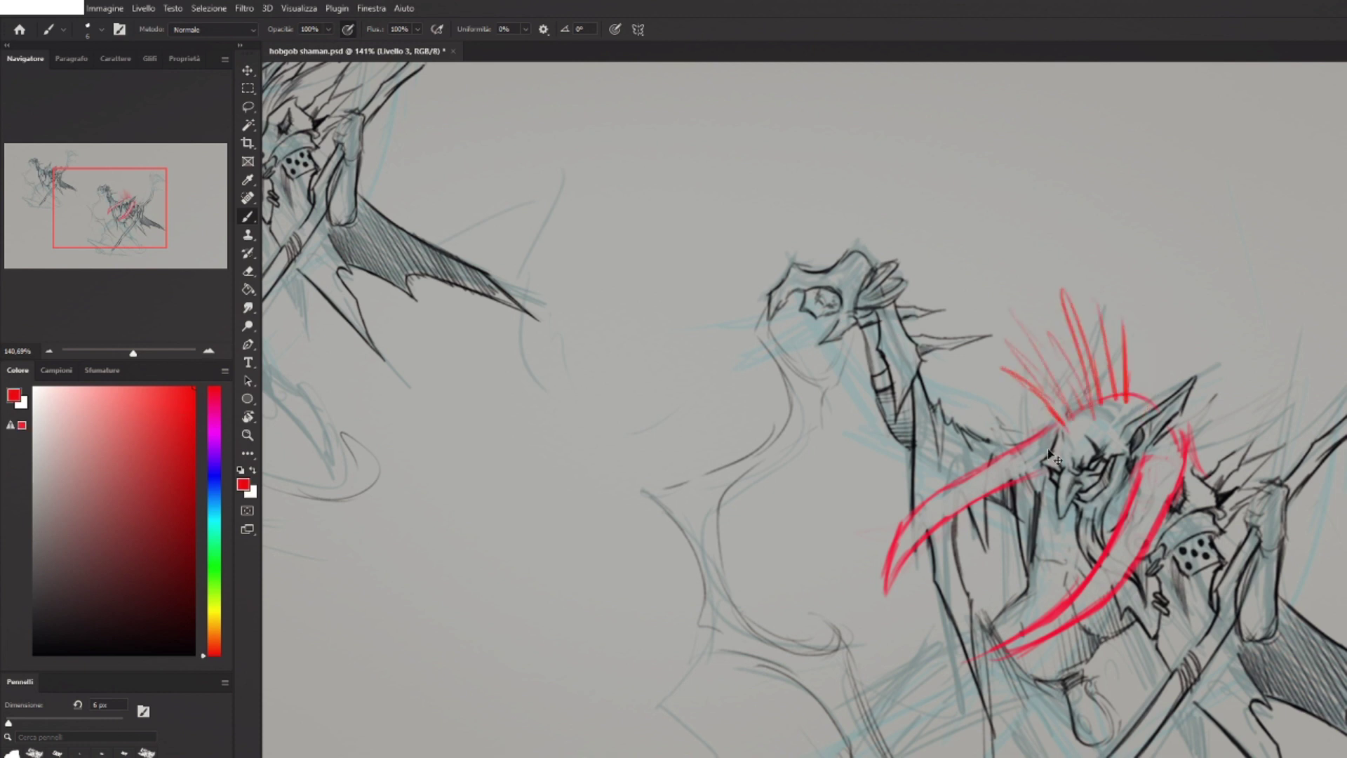
pyautogui.hotkey('ctrl', 'z')
# Sketch the hood's front edge across the brow in red, with its sides hanging beside the face to the waist.
pyautogui.moveTo(1027, 422); pyautogui.dragTo(1121, 457)
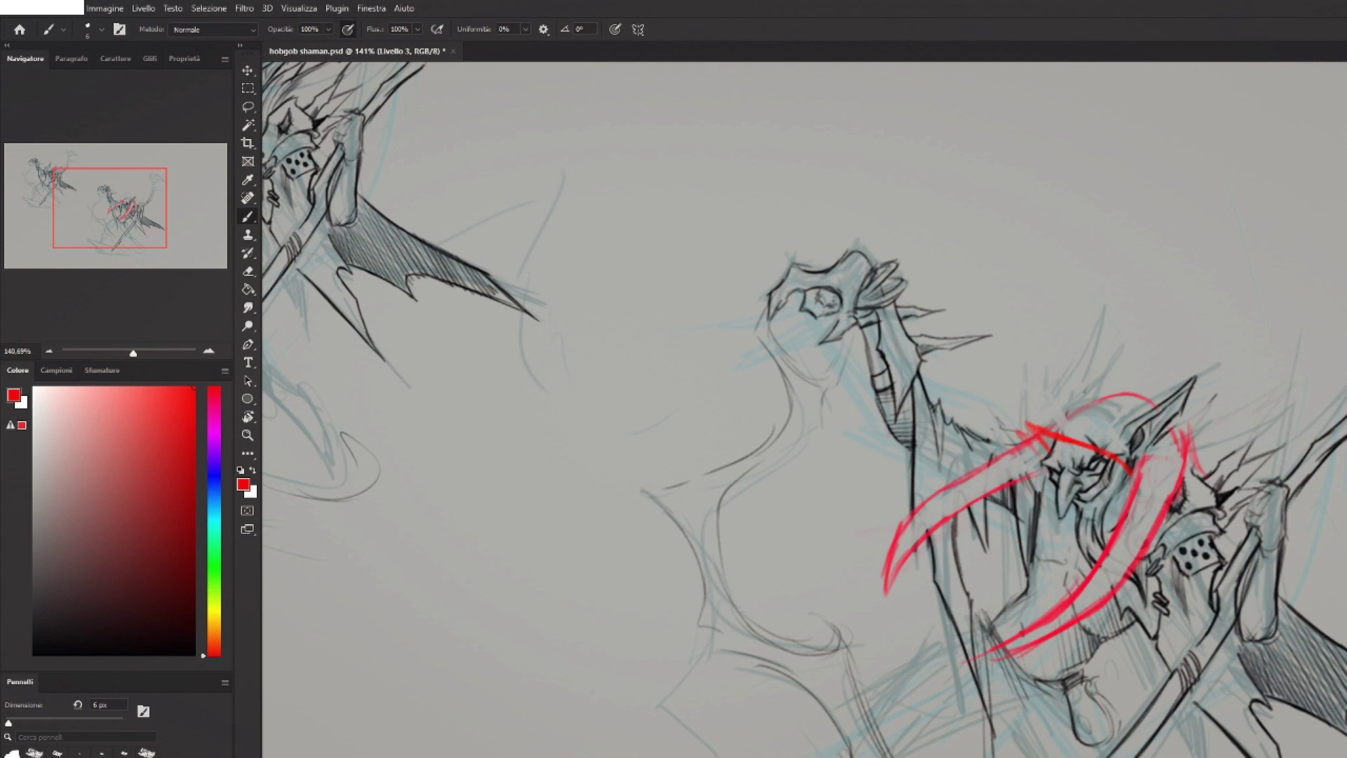
pyautogui.hotkey('ctrl', 'z')
pyautogui.moveTo(1037, 449)
pyautogui.mouseDown()
pyautogui.moveTo(1121, 480)
pyautogui.moveTo(982, 621)
pyautogui.mouseUp()
pyautogui.moveTo(1046, 508); pyautogui.dragTo(1033, 554)
pyautogui.moveTo(1122, 491); pyautogui.dragTo(1108, 558)
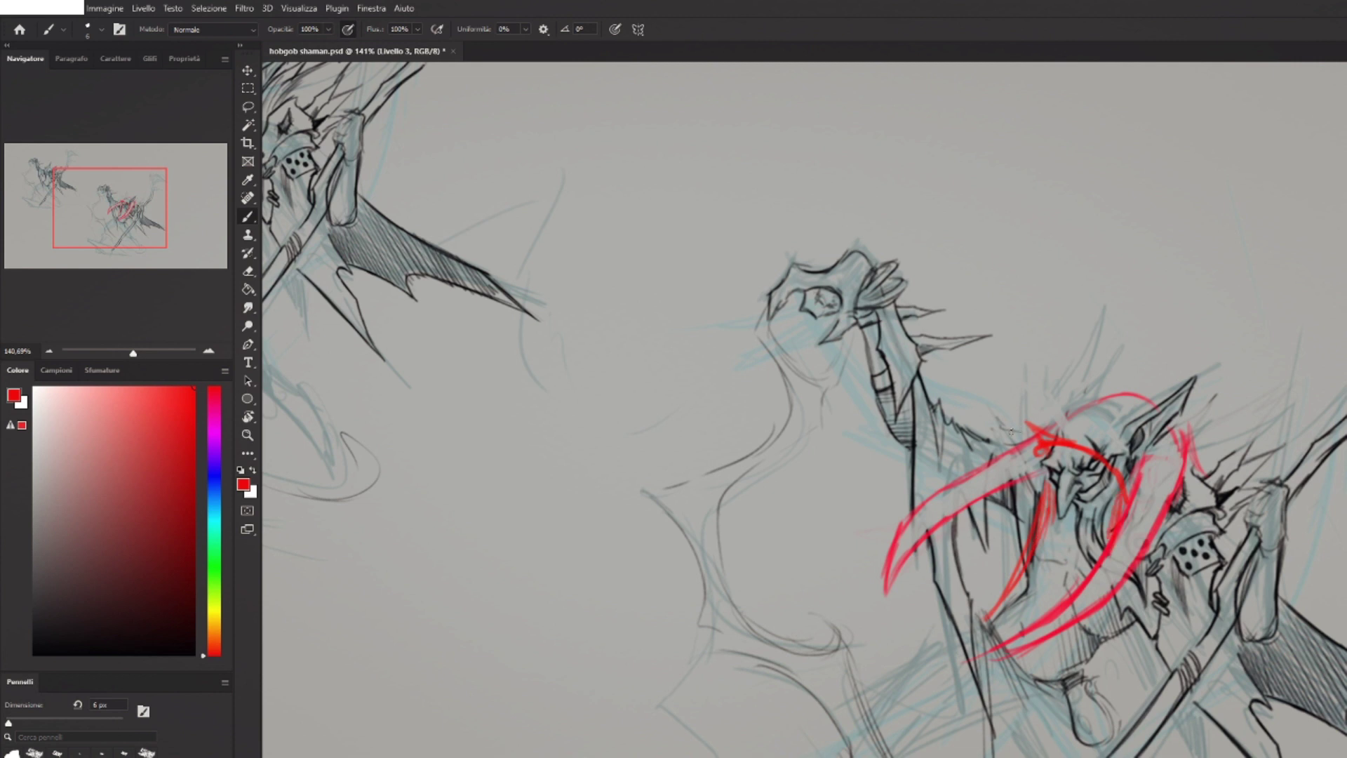
# Outline the hood's rounded top in red and fill it with hatching.
pyautogui.moveTo(1010, 434); pyautogui.dragTo(1074, 397)
pyautogui.moveTo(1058, 418)
pyautogui.mouseDown()
pyautogui.moveTo(1136, 375)
pyautogui.moveTo(1154, 409)
pyautogui.mouseUp()
pyautogui.moveTo(1127, 417); pyautogui.dragTo(1129, 464)
pyautogui.moveTo(1148, 407); pyautogui.dragTo(1125, 423)
pyautogui.moveTo(1031, 433); pyautogui.dragTo(1150, 402)
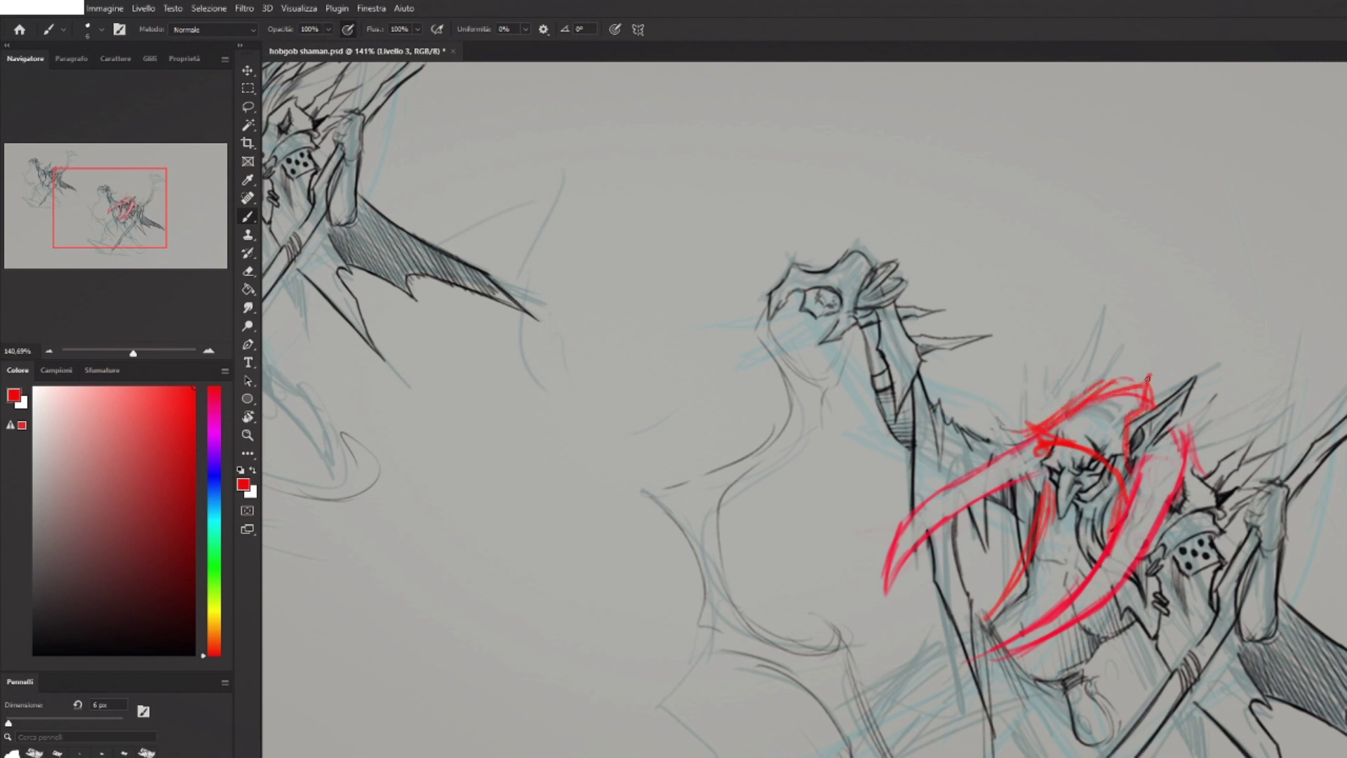
pyautogui.hotkey('ctrl', 'z')
pyautogui.moveTo(1043, 431); pyautogui.dragTo(1142, 404)
pyautogui.moveTo(1056, 427)
pyautogui.mouseDown()
pyautogui.moveTo(1086, 421)
pyautogui.moveTo(1122, 449)
pyautogui.moveTo(1124, 408)
pyautogui.mouseUp()
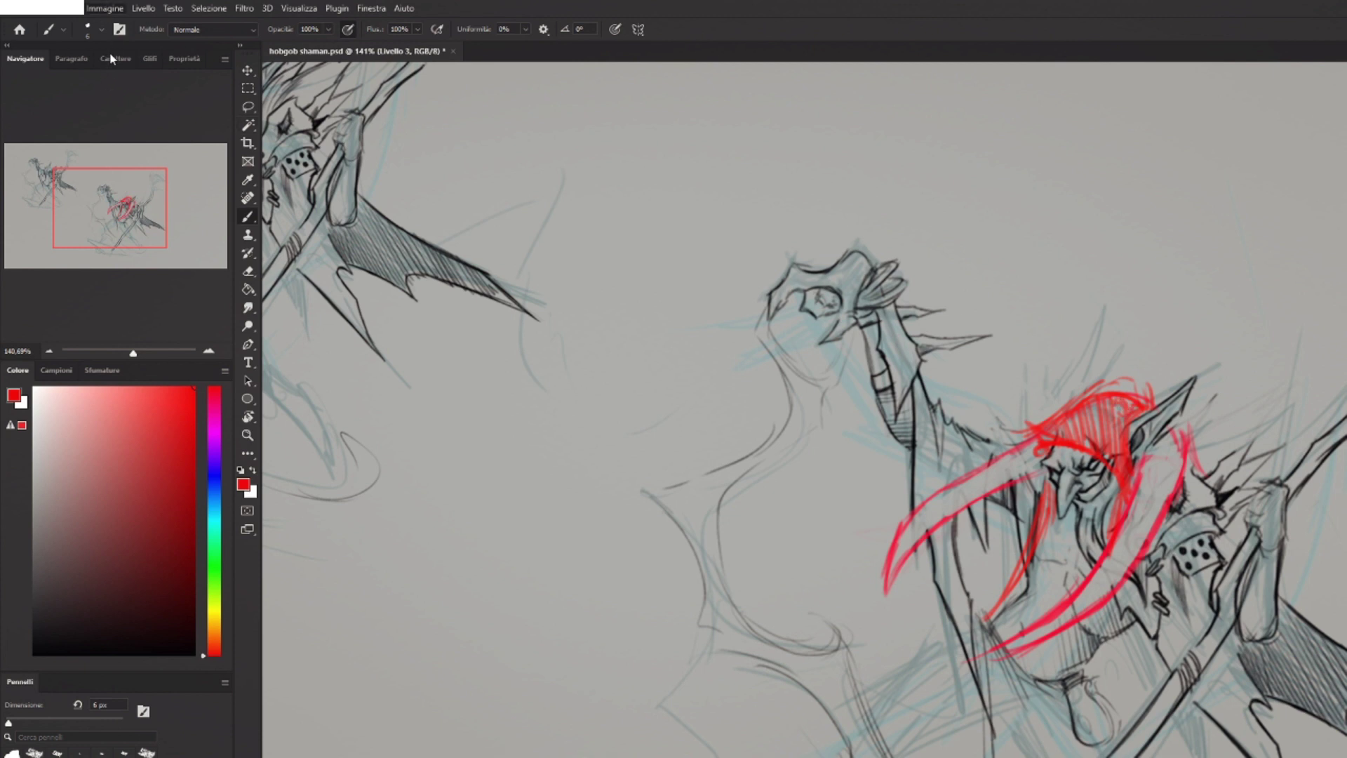
# Recolour the red hood and horn sketch to black with a colour adjustment, and reset the brush colour to black.
pyautogui.click(251, 122)
pyautogui.moveTo(1319, 276); pyautogui.dragTo(1236, 276)
pyautogui.moveTo(1319, 309)
pyautogui.mouseDown()
pyautogui.moveTo(1286, 309)
pyautogui.moveTo(1308, 311)
pyautogui.mouseUp()
pyautogui.press('b')
pyautogui.press('d')
pyautogui.moveTo(1035, 445)
pyautogui.mouseDown()
pyautogui.moveTo(1125, 459)
pyautogui.moveTo(1041, 449)
pyautogui.moveTo(1045, 420)
pyautogui.moveTo(1122, 392)
pyautogui.moveTo(1059, 421)
pyautogui.moveTo(1097, 431)
pyautogui.moveTo(1122, 470)
pyautogui.moveTo(1136, 410)
pyautogui.moveTo(1087, 399)
pyautogui.mouseUp()
pyautogui.hotkey('ctrl', 'z')
pyautogui.hotkey('ctrl', 'z')
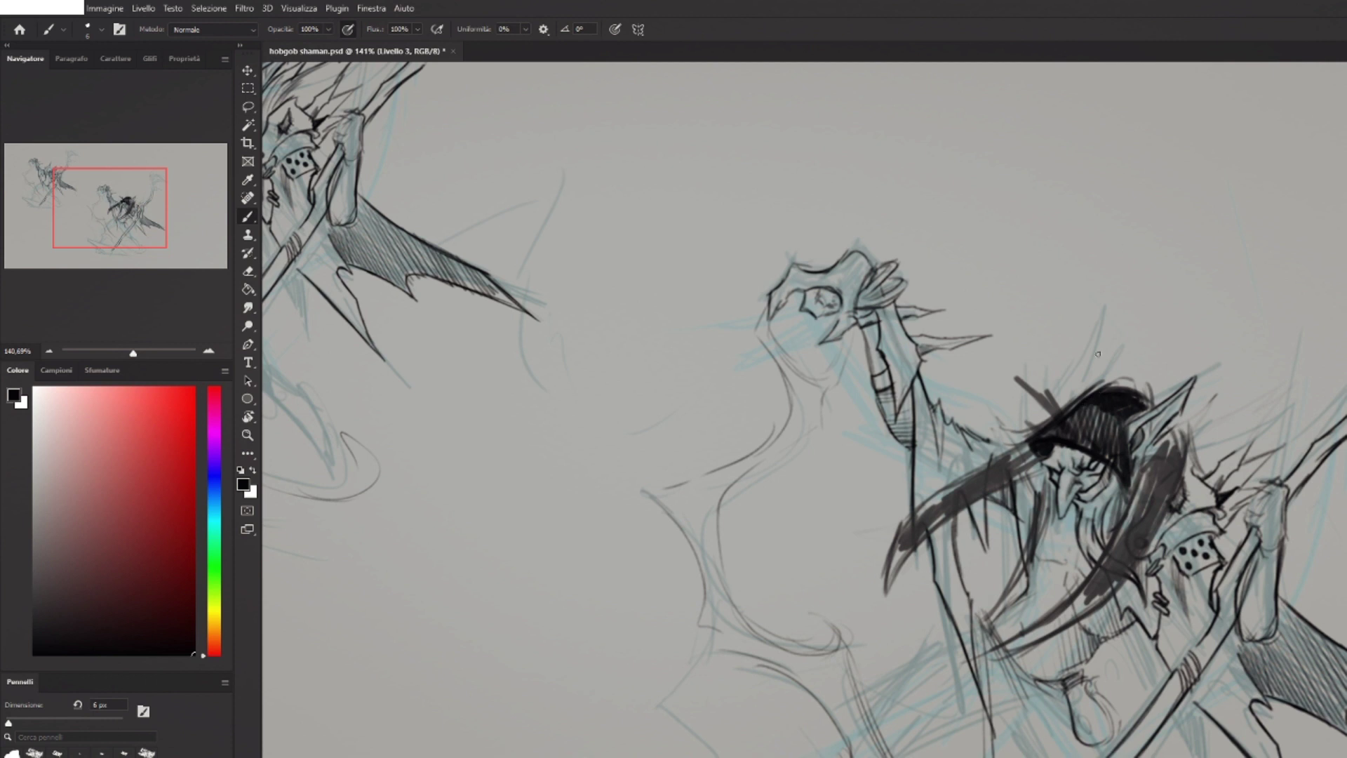
# Ink the edges of both long horns with heavy black lines tapering to pointed tips.
pyautogui.moveTo(1150, 455)
pyautogui.mouseDown()
pyautogui.moveTo(1115, 533)
pyautogui.moveTo(1066, 593)
pyautogui.moveTo(1003, 635)
pyautogui.mouseUp()
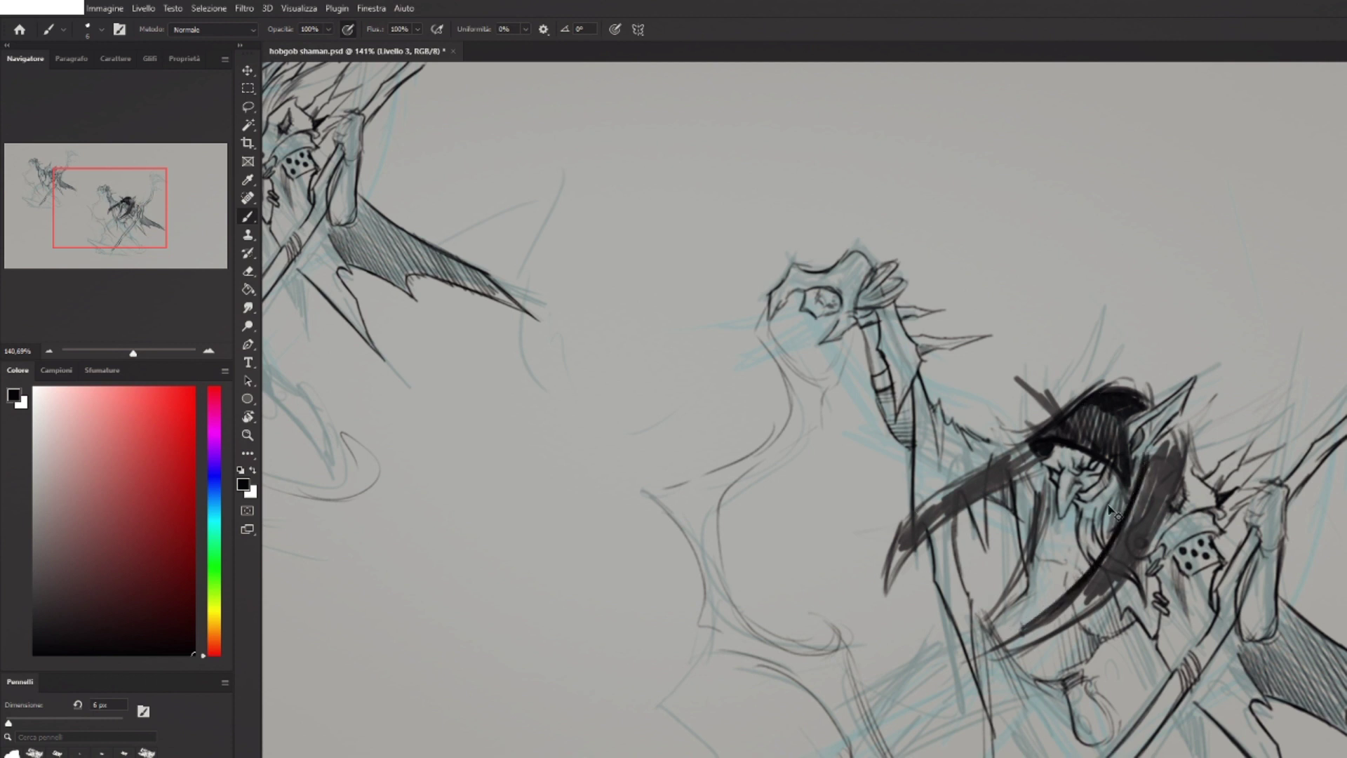
pyautogui.hotkey('ctrl', 'z')
pyautogui.moveTo(1115, 537)
pyautogui.mouseDown()
pyautogui.moveTo(1073, 595)
pyautogui.moveTo(982, 649)
pyautogui.mouseUp()
pyautogui.moveTo(989, 651)
pyautogui.mouseDown()
pyautogui.moveTo(1098, 610)
pyautogui.moveTo(1164, 522)
pyautogui.mouseUp()
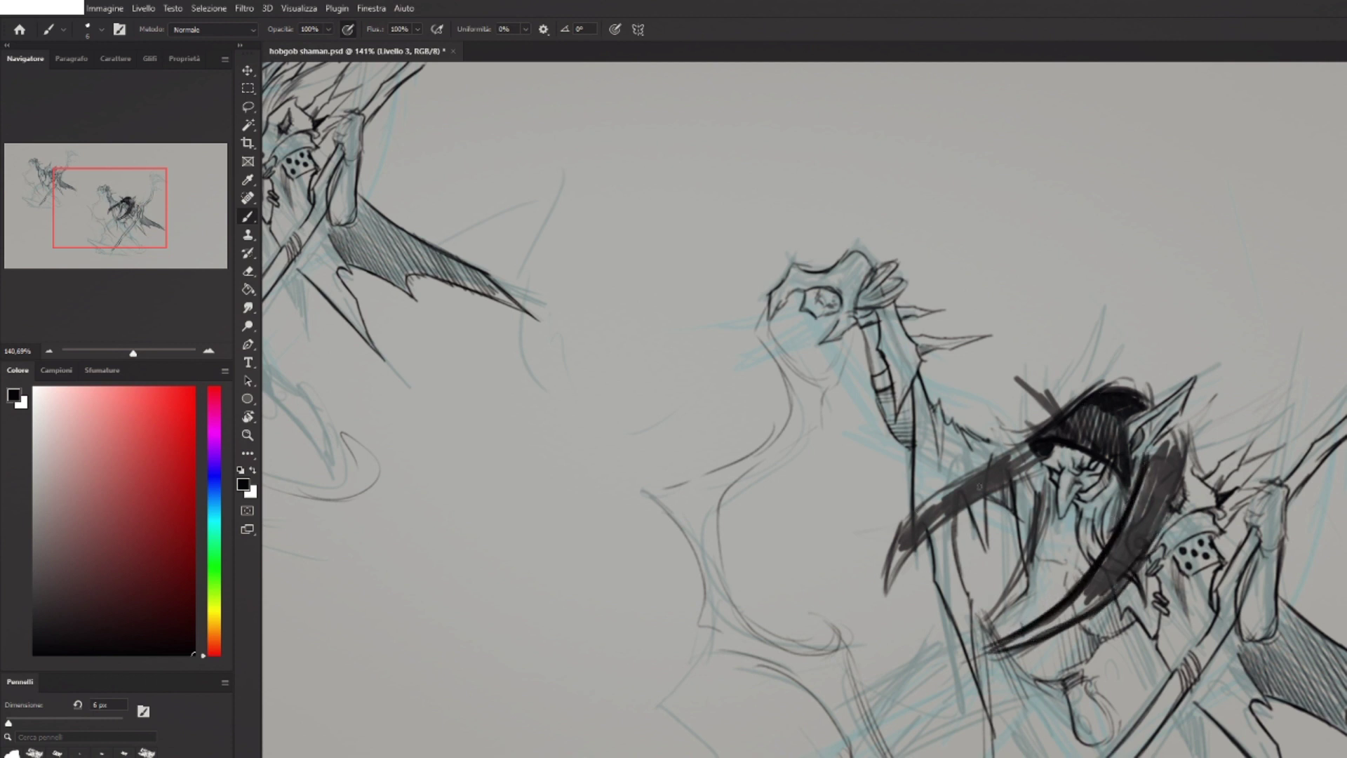
pyautogui.moveTo(1024, 453); pyautogui.dragTo(898, 582)
pyautogui.moveTo(1003, 505); pyautogui.dragTo(894, 604)
pyautogui.moveTo(1045, 480); pyautogui.dragTo(989, 516)
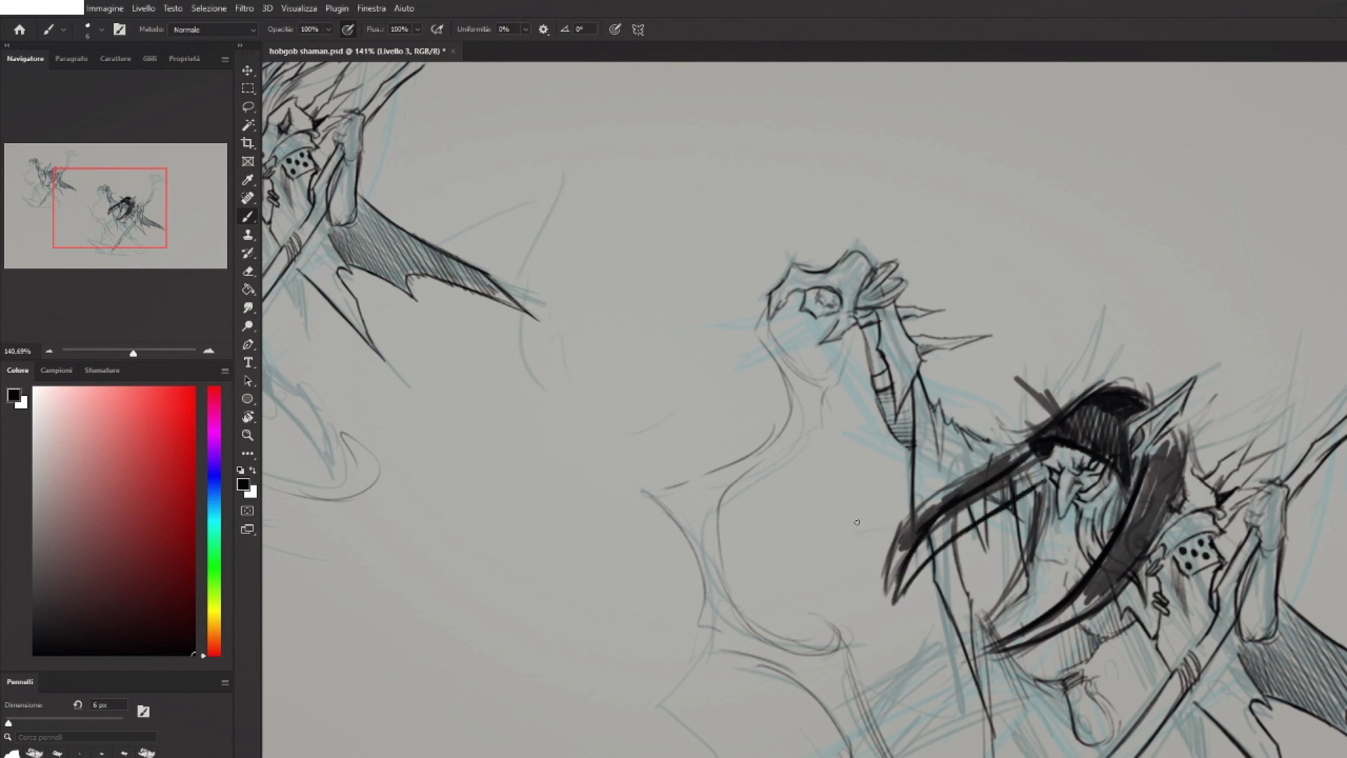
# Erase stray strokes around the hood and sleeve-side horn, and lighten the inside of both horns with the background grey.
pyautogui.press('e')
pyautogui.moveTo(887, 540)
pyautogui.mouseDown()
pyautogui.moveTo(1115, 377)
pyautogui.moveTo(1130, 386)
pyautogui.moveTo(1045, 391)
pyautogui.mouseUp()
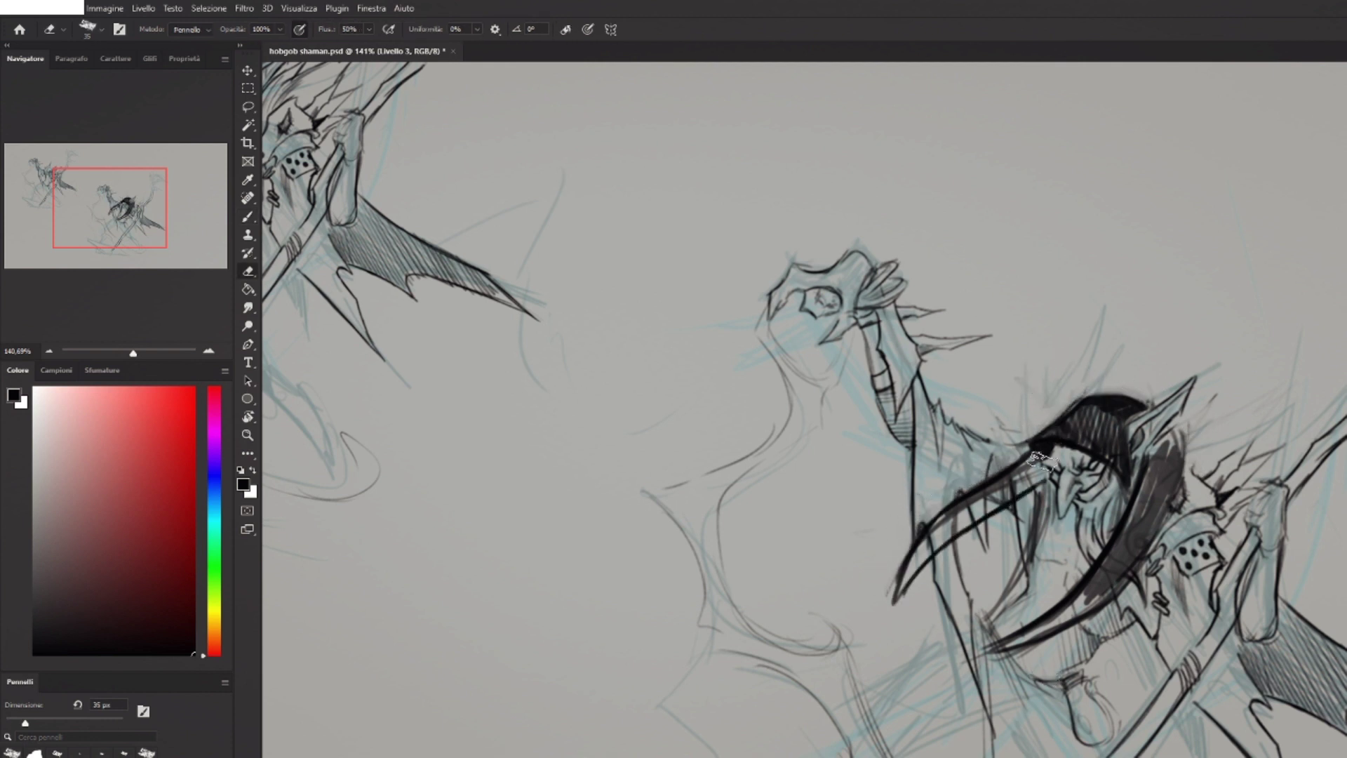
pyautogui.click(249, 218)
pyautogui.click(33, 479)
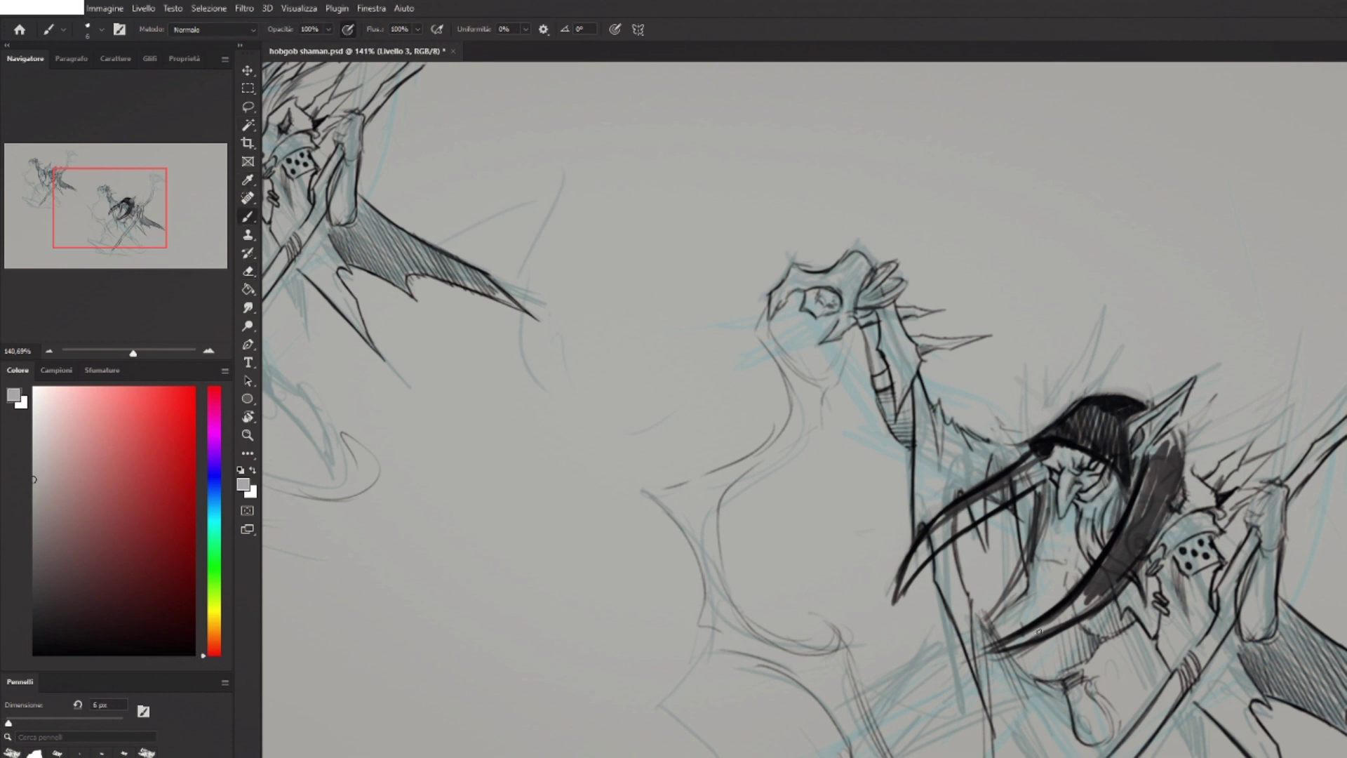
pyautogui.moveTo(1101, 603)
pyautogui.mouseDown()
pyautogui.moveTo(1164, 460)
pyautogui.moveTo(1106, 582)
pyautogui.mouseUp()
pyautogui.moveTo(966, 535)
pyautogui.mouseDown()
pyautogui.moveTo(939, 540)
pyautogui.moveTo(1010, 484)
pyautogui.moveTo(1024, 491)
pyautogui.moveTo(972, 507)
pyautogui.mouseUp()
pyautogui.press('d')
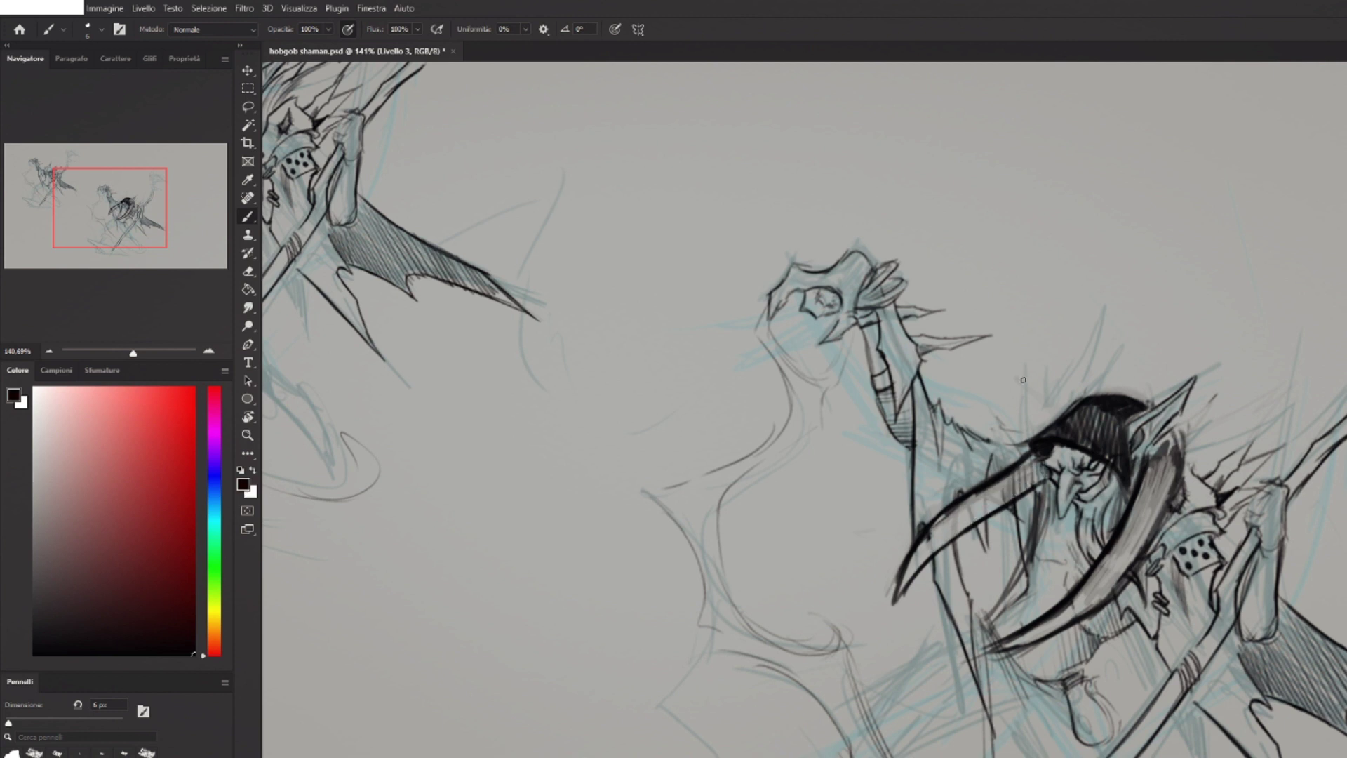
# Shade the hood's side hanging between the face and the raised arm using a sampled tone and black.
pyautogui.keyDown('alt'); pyautogui.click(998, 507); pyautogui.keyUp('alt')
pyautogui.moveTo(1043, 456)
pyautogui.mouseDown()
pyautogui.moveTo(1038, 438)
pyautogui.moveTo(1069, 418)
pyautogui.moveTo(1097, 446)
pyautogui.moveTo(997, 616)
pyautogui.mouseUp()
pyautogui.press('d')
pyautogui.moveTo(1056, 502); pyautogui.dragTo(1042, 549)
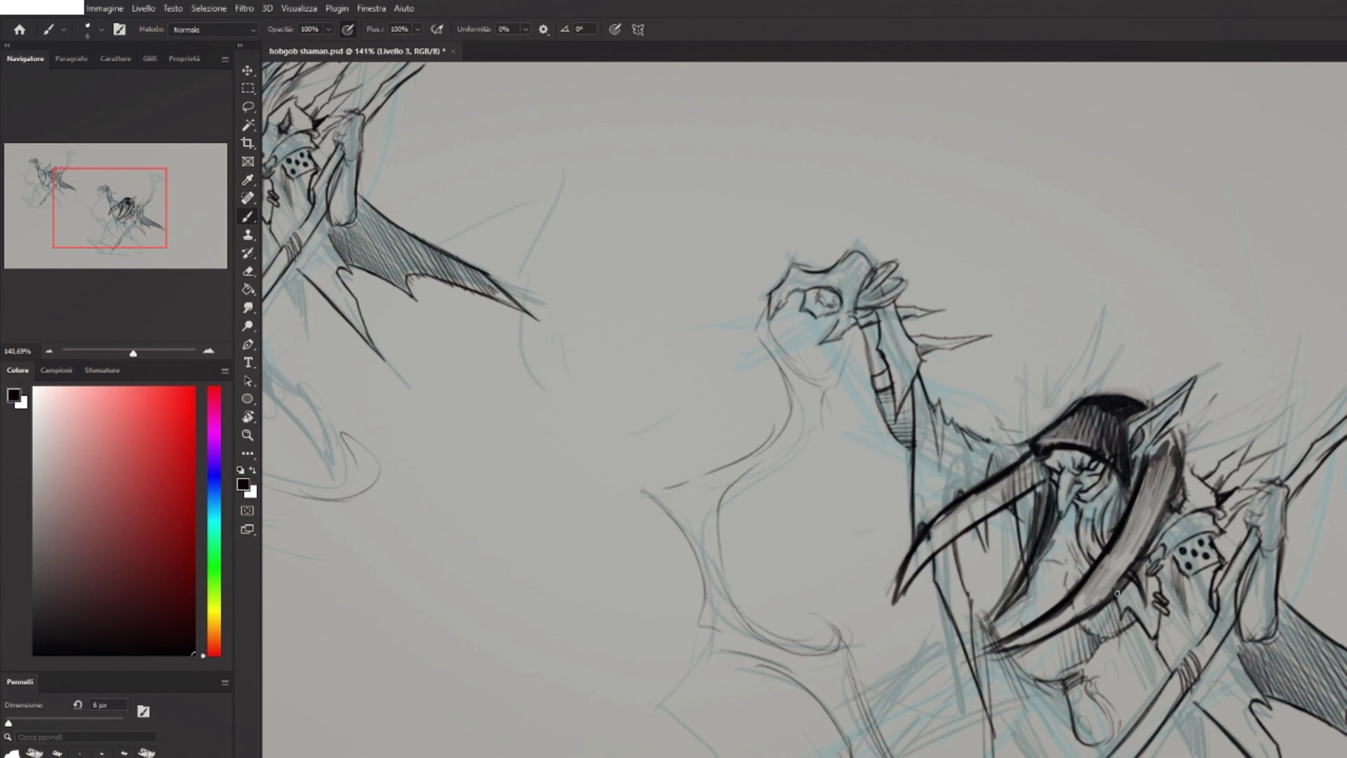
# Draw a pointed strip of cloth hanging from beneath the chest horn toward the staff.
pyautogui.moveTo(1116, 594); pyautogui.dragTo(1127, 691)
pyautogui.moveTo(1146, 615); pyautogui.dragTo(1112, 635)
pyautogui.hotkey('ctrl', 'z')
pyautogui.moveTo(1121, 584); pyautogui.dragTo(1139, 717)
pyautogui.moveTo(1140, 675); pyautogui.dragTo(1155, 647)
pyautogui.hotkey('ctrl', 'z')
pyautogui.hotkey('ctrl', 'z')
pyautogui.moveTo(1124, 593); pyautogui.dragTo(1138, 719)
pyautogui.moveTo(1140, 717)
pyautogui.mouseDown()
pyautogui.moveTo(1165, 618)
pyautogui.moveTo(1140, 631)
pyautogui.mouseUp()
pyautogui.keyDown('alt'); pyautogui.click(1143, 626); pyautogui.keyUp('alt')
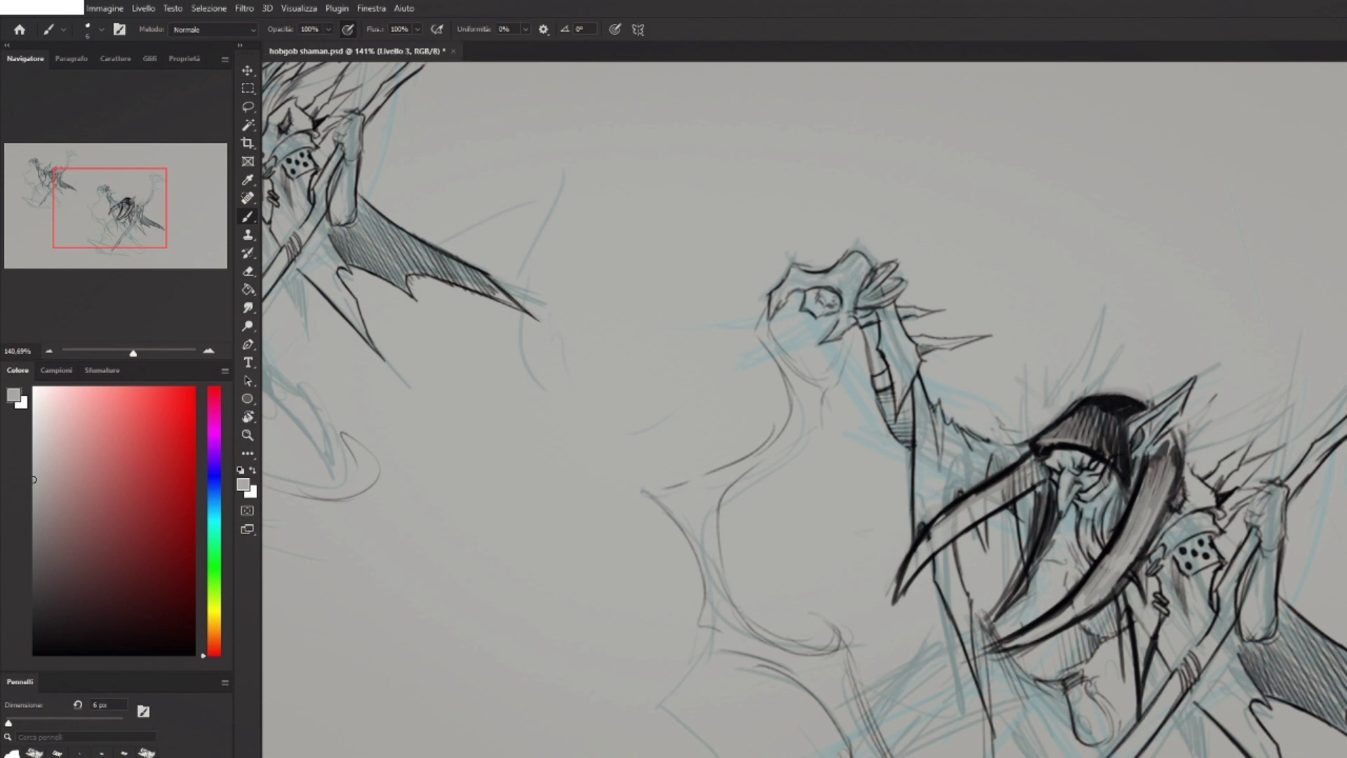
# Ink the outline of the ragged shape over the bent leg in black on the Bozza layer.
pyautogui.hotkey('alt', '[')
pyautogui.scroll(-3, 1166, 526)
pyautogui.scroll(4, 1199, 684)
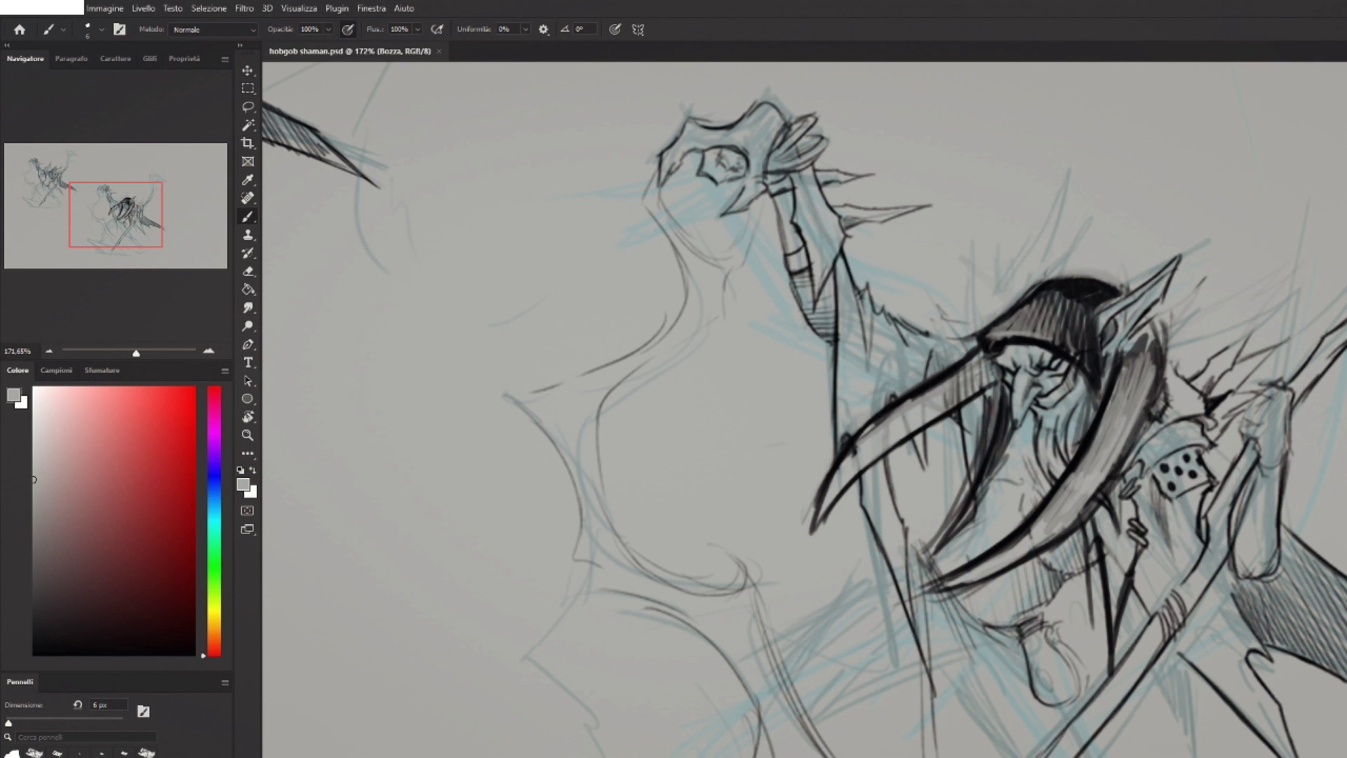
pyautogui.moveTo(158, 449); pyautogui.dragTo(195, 655)
pyautogui.moveTo(1168, 693); pyautogui.dragTo(1212, 487)
pyautogui.moveTo(847, 414); pyautogui.dragTo(892, 554)
pyautogui.moveTo(857, 428); pyautogui.dragTo(897, 588)
pyautogui.moveTo(843, 413)
pyautogui.mouseDown()
pyautogui.moveTo(880, 418)
pyautogui.moveTo(903, 385)
pyautogui.mouseUp()
# Draw a small skull hanging beside the staff and ink the belt folds around the waist.
pyautogui.moveTo(1032, 520); pyautogui.dragTo(1075, 551)
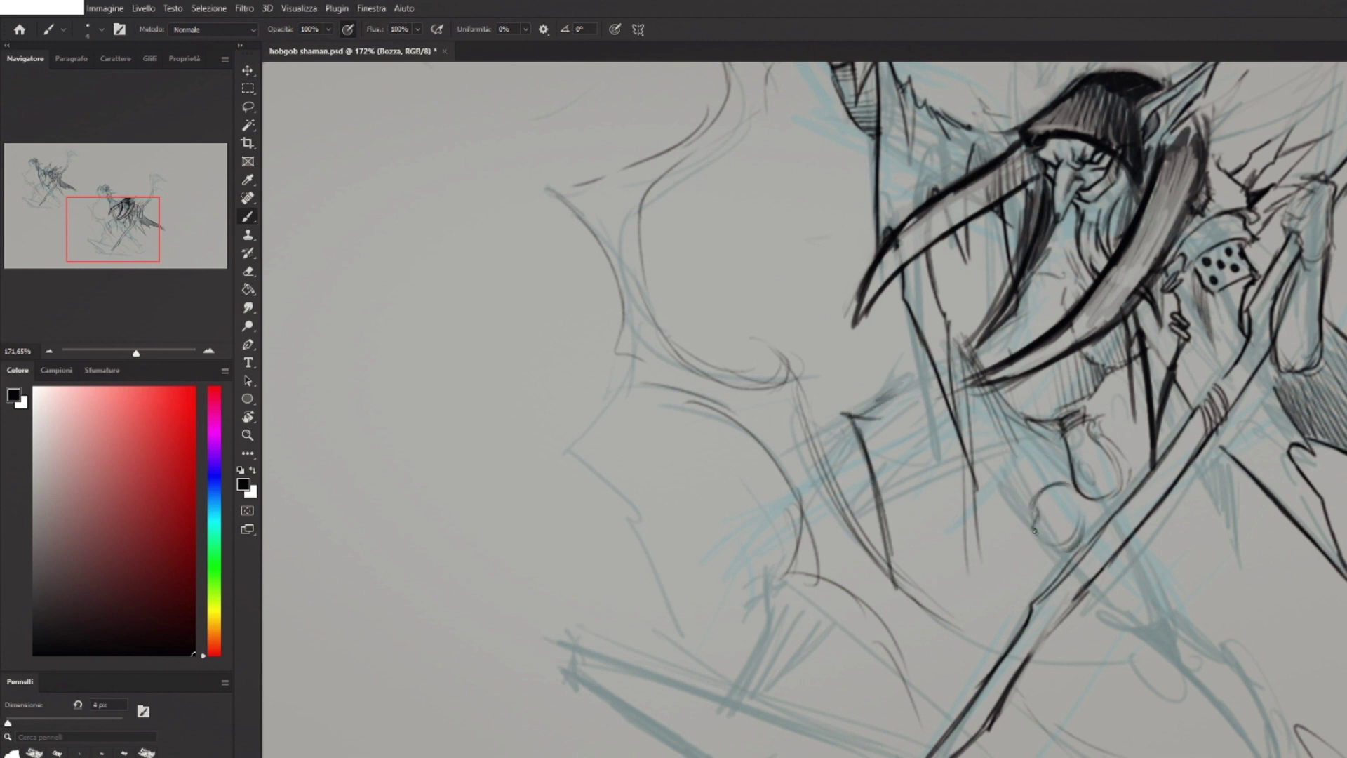
pyautogui.moveTo(1041, 537)
pyautogui.mouseDown()
pyautogui.moveTo(1078, 532)
pyautogui.moveTo(1063, 550)
pyautogui.moveTo(1035, 537)
pyautogui.moveTo(1057, 559)
pyautogui.moveTo(1080, 517)
pyautogui.moveTo(1089, 523)
pyautogui.moveTo(1118, 582)
pyautogui.mouseUp()
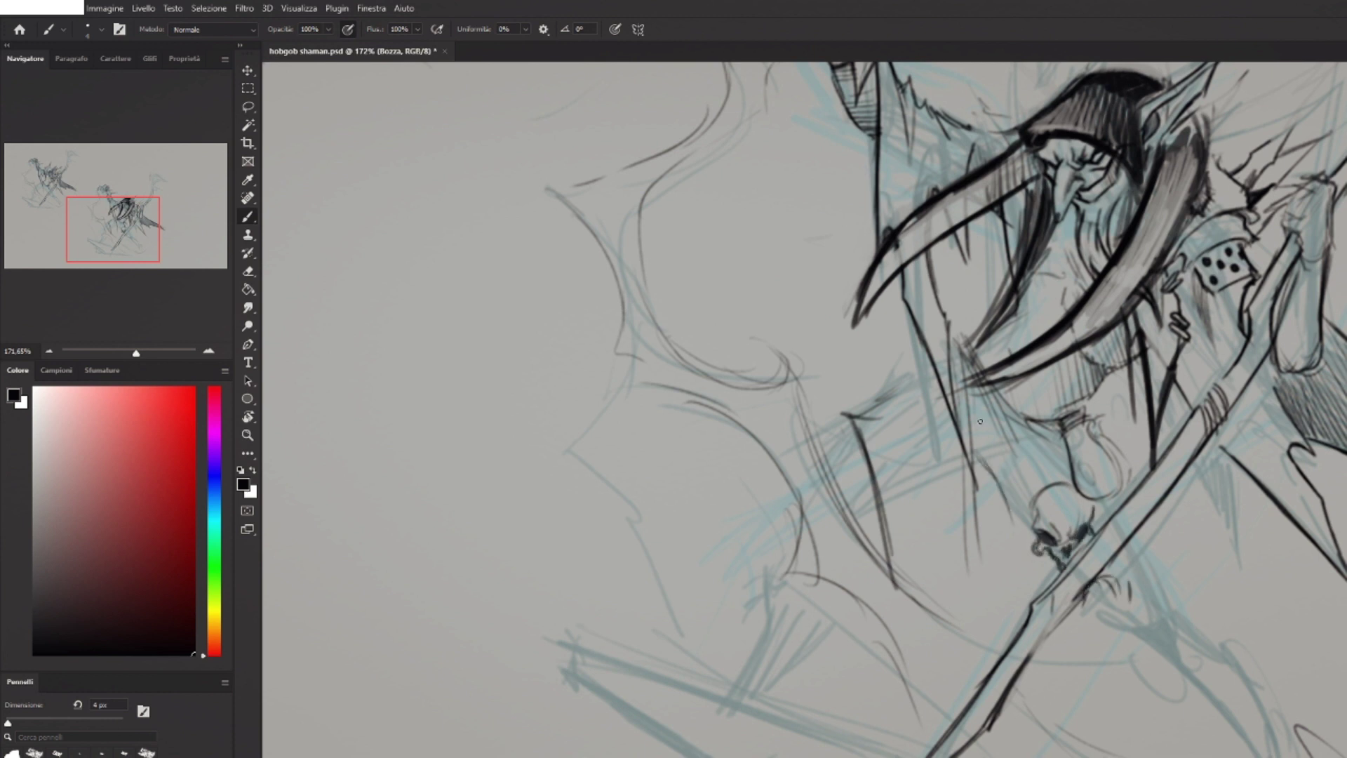
pyautogui.moveTo(982, 387)
pyautogui.mouseDown()
pyautogui.moveTo(1062, 470)
pyautogui.moveTo(1122, 477)
pyautogui.mouseUp()
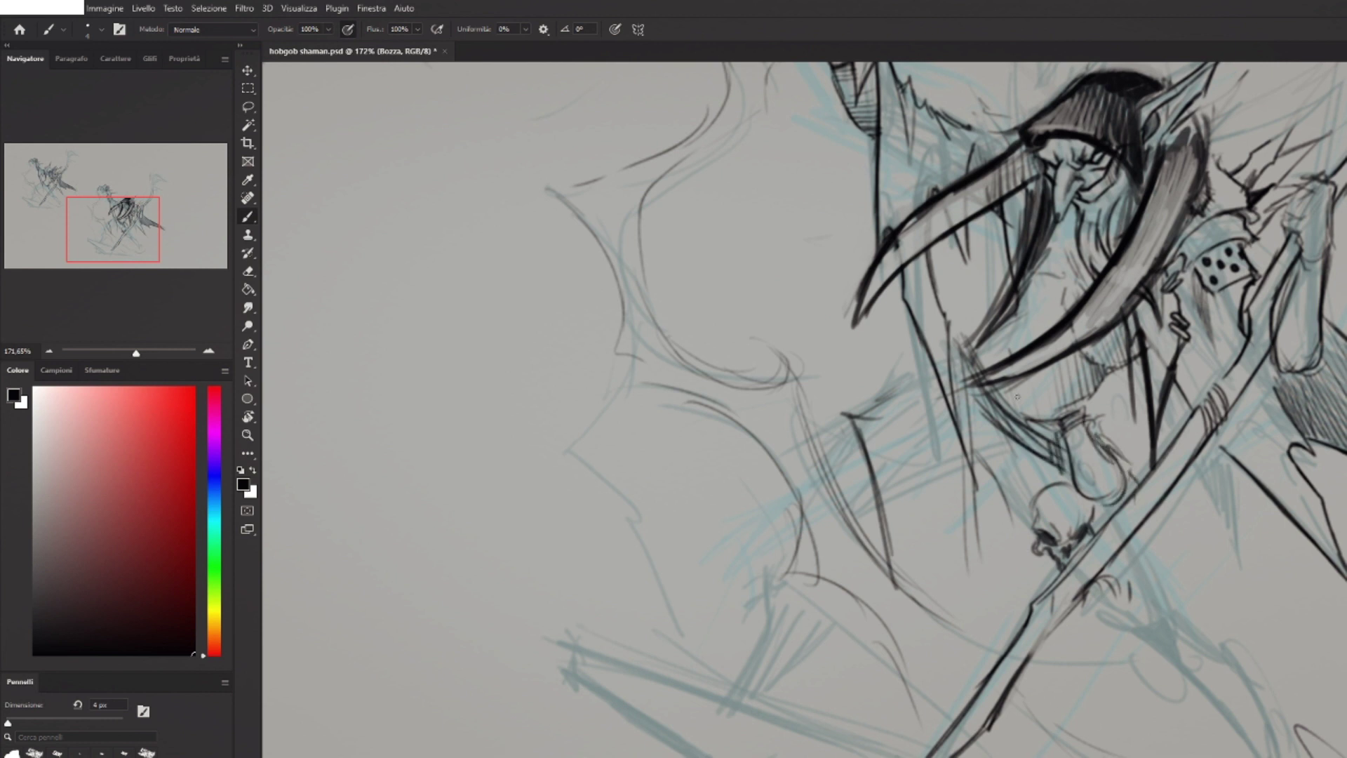
# Hatch the dark cloth beside the chest and the pointed strip hanging near the staff.
pyautogui.moveTo(1061, 522); pyautogui.dragTo(1092, 701)
pyautogui.moveTo(965, 290); pyautogui.dragTo(1016, 306)
pyautogui.moveTo(1028, 314); pyautogui.dragTo(1008, 335)
pyautogui.moveTo(1017, 393); pyautogui.dragTo(1028, 463)
pyautogui.moveTo(1018, 397)
pyautogui.mouseDown()
pyautogui.moveTo(1022, 491)
pyautogui.moveTo(1031, 542)
pyautogui.mouseUp()
pyautogui.moveTo(1070, 421); pyautogui.dragTo(1048, 527)
pyautogui.moveTo(1033, 381)
pyautogui.mouseDown()
pyautogui.moveTo(1057, 468)
pyautogui.moveTo(1042, 540)
pyautogui.mouseUp()
pyautogui.moveTo(1178, 526)
pyautogui.mouseDown()
pyautogui.moveTo(1201, 470)
pyautogui.moveTo(1184, 572)
pyautogui.mouseUp()
pyautogui.moveTo(1208, 505); pyautogui.dragTo(1192, 582)
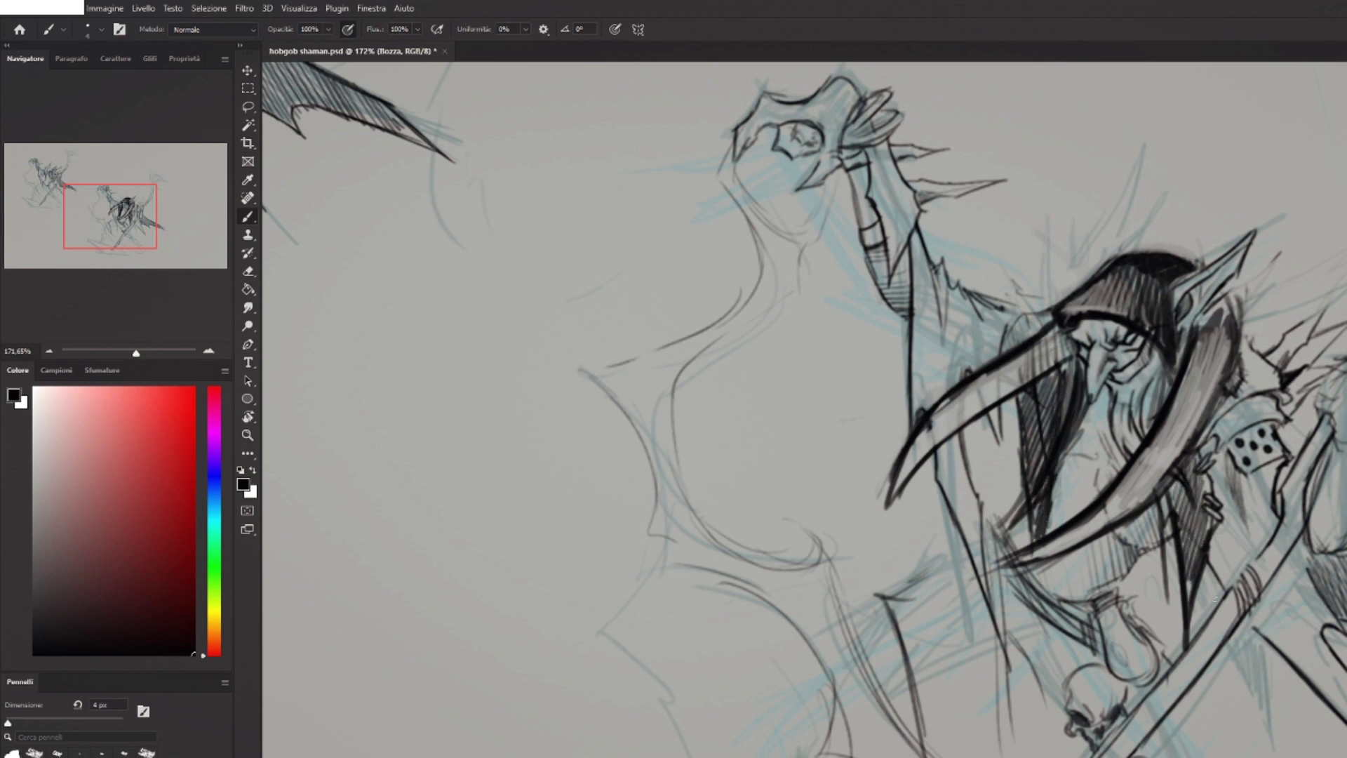
# Hatch the cloth between the chest horn and the staff, below the dotted shoulder ornament.
pyautogui.moveTo(1235, 460); pyautogui.dragTo(1217, 536)
pyautogui.moveTo(1262, 468)
pyautogui.mouseDown()
pyautogui.moveTo(1221, 557)
pyautogui.moveTo(1224, 582)
pyautogui.mouseUp()
pyautogui.moveTo(1271, 495); pyautogui.dragTo(1227, 591)
pyautogui.moveTo(1222, 516); pyautogui.dragTo(1216, 587)
# Hatch the cloak behind the staff and below the gripping hand with dense diagonal strokes.
pyautogui.moveTo(1290, 556)
pyautogui.mouseDown()
pyautogui.moveTo(1254, 614)
pyautogui.moveTo(1258, 642)
pyautogui.mouseUp()
pyautogui.moveTo(1313, 560)
pyautogui.mouseDown()
pyautogui.moveTo(1266, 656)
pyautogui.moveTo(1283, 669)
pyautogui.mouseUp()
pyautogui.moveTo(1328, 594); pyautogui.dragTo(1306, 697)
pyautogui.moveTo(1345, 649)
pyautogui.mouseDown()
pyautogui.moveTo(1322, 703)
pyautogui.moveTo(1338, 714)
pyautogui.mouseUp()
pyautogui.moveTo(1334, 596); pyautogui.dragTo(1325, 624)
pyautogui.moveTo(1309, 544); pyautogui.dragTo(1300, 576)
pyautogui.moveTo(1328, 547); pyautogui.dragTo(1318, 597)
pyautogui.moveTo(1343, 554)
pyautogui.mouseDown()
pyautogui.moveTo(1324, 604)
pyautogui.moveTo(1337, 614)
pyautogui.mouseUp()
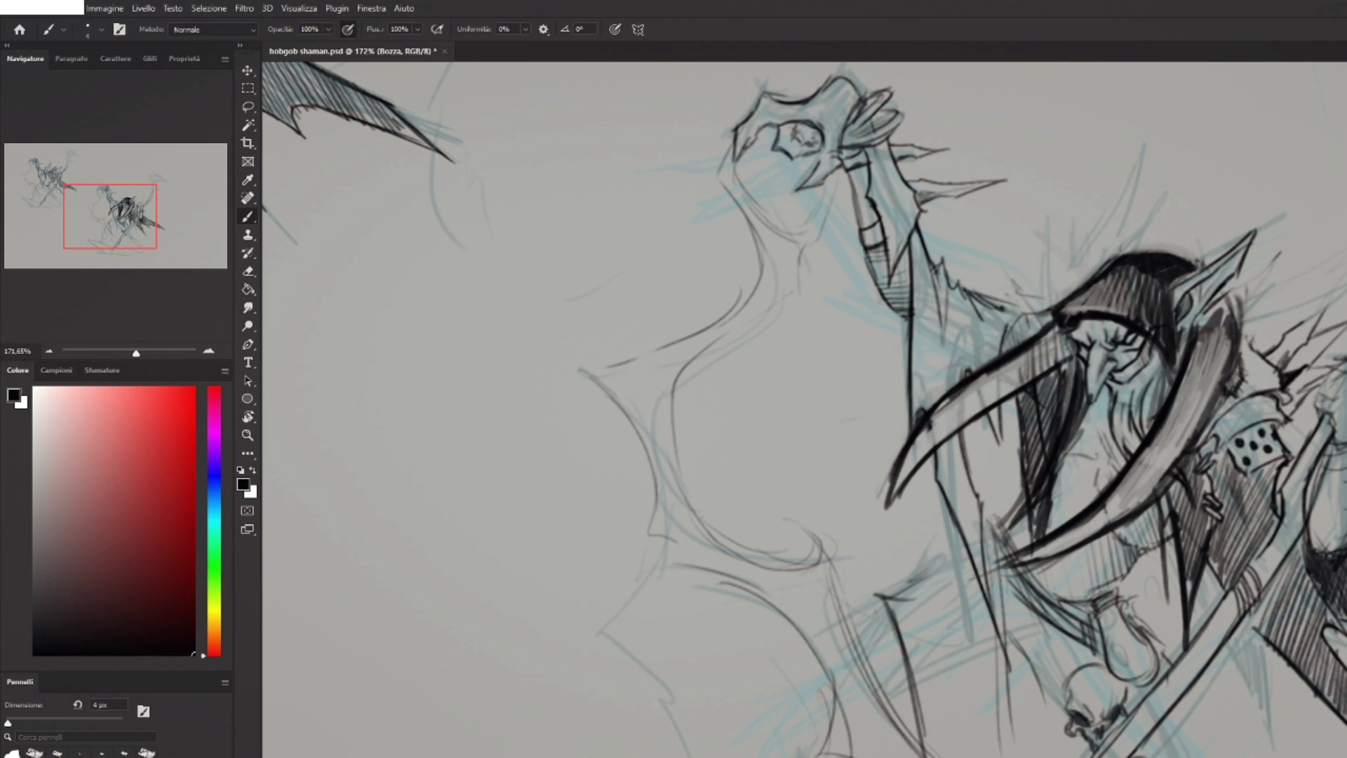
pyautogui.moveTo(1308, 512); pyautogui.dragTo(1343, 548)
pyautogui.press('e')
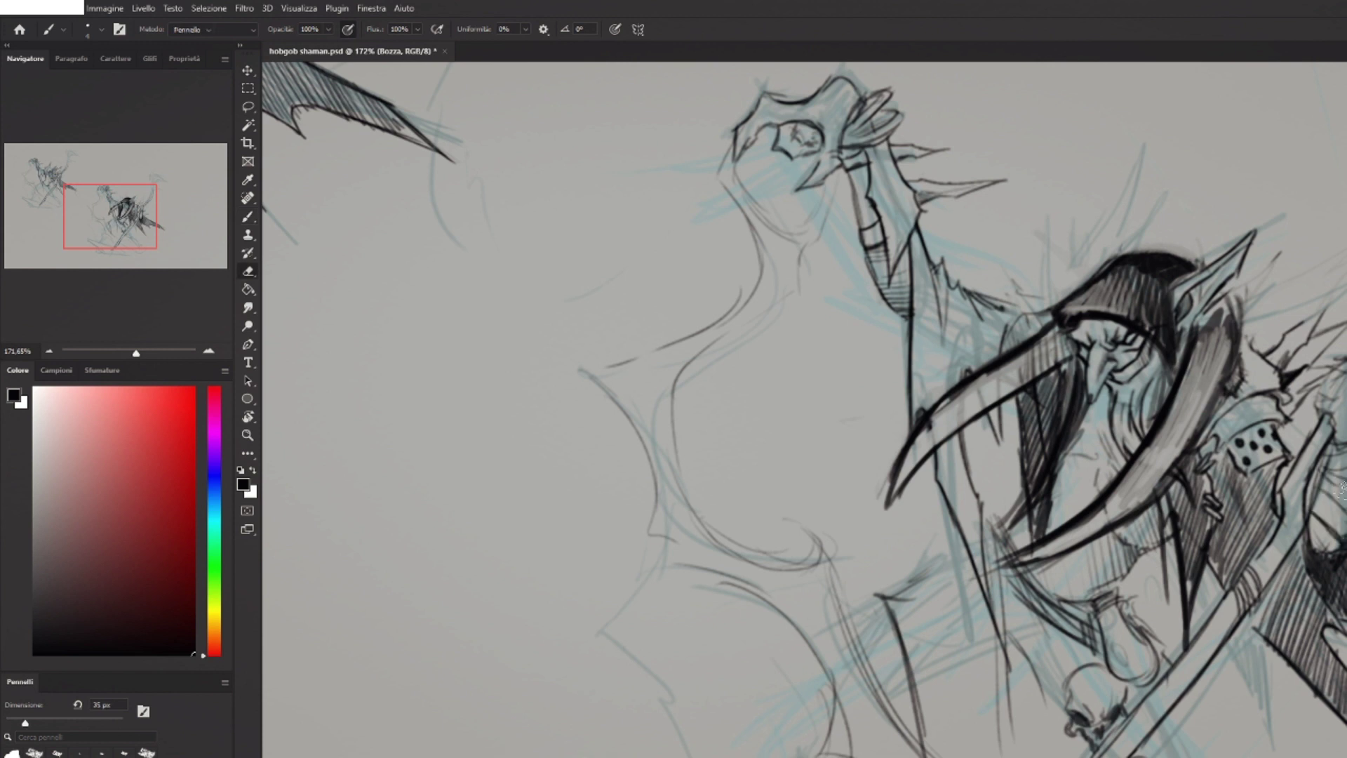
# Sketch the bent front leg and foot with thin 4 px brush lines above the pointed slab.
pyautogui.press('b')
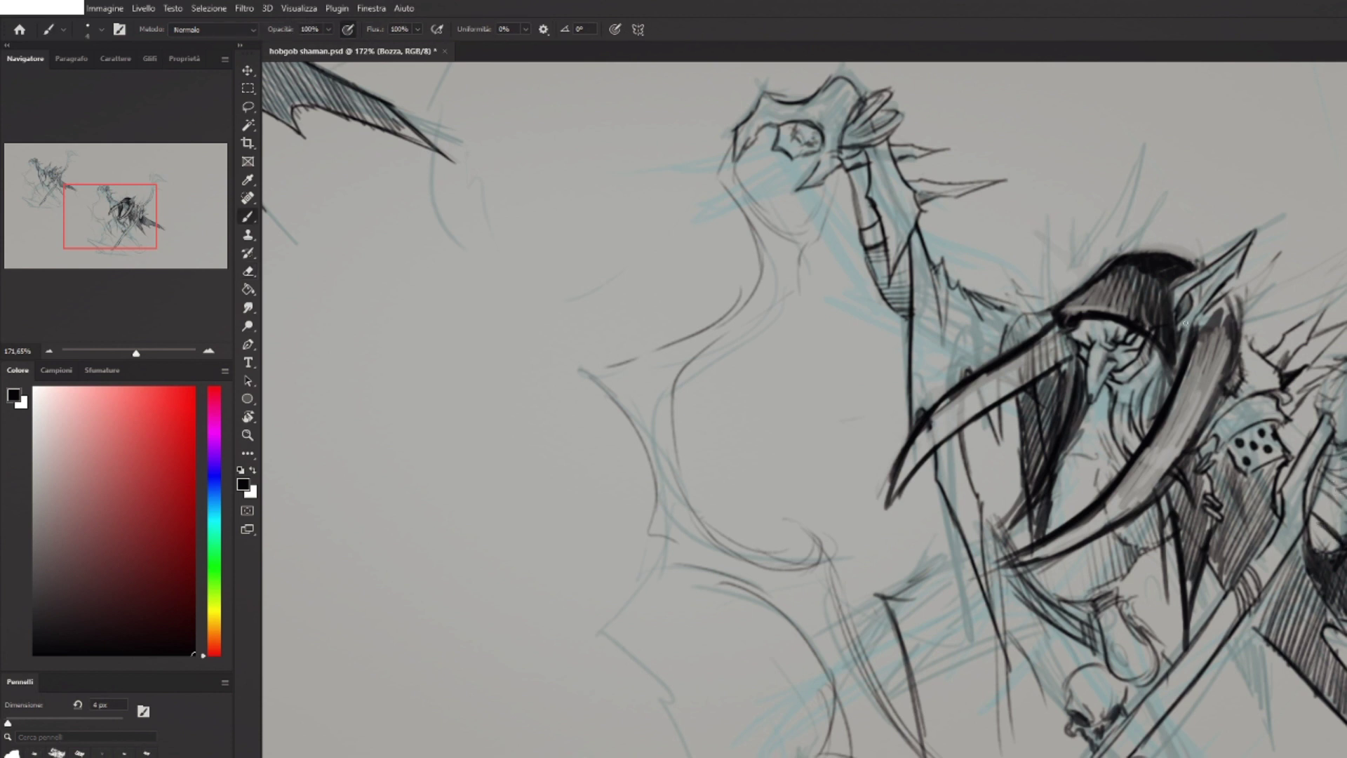
pyautogui.moveTo(935, 756); pyautogui.dragTo(928, 619)
pyautogui.moveTo(801, 557); pyautogui.dragTo(822, 642)
pyautogui.moveTo(811, 583); pyautogui.dragTo(827, 658)
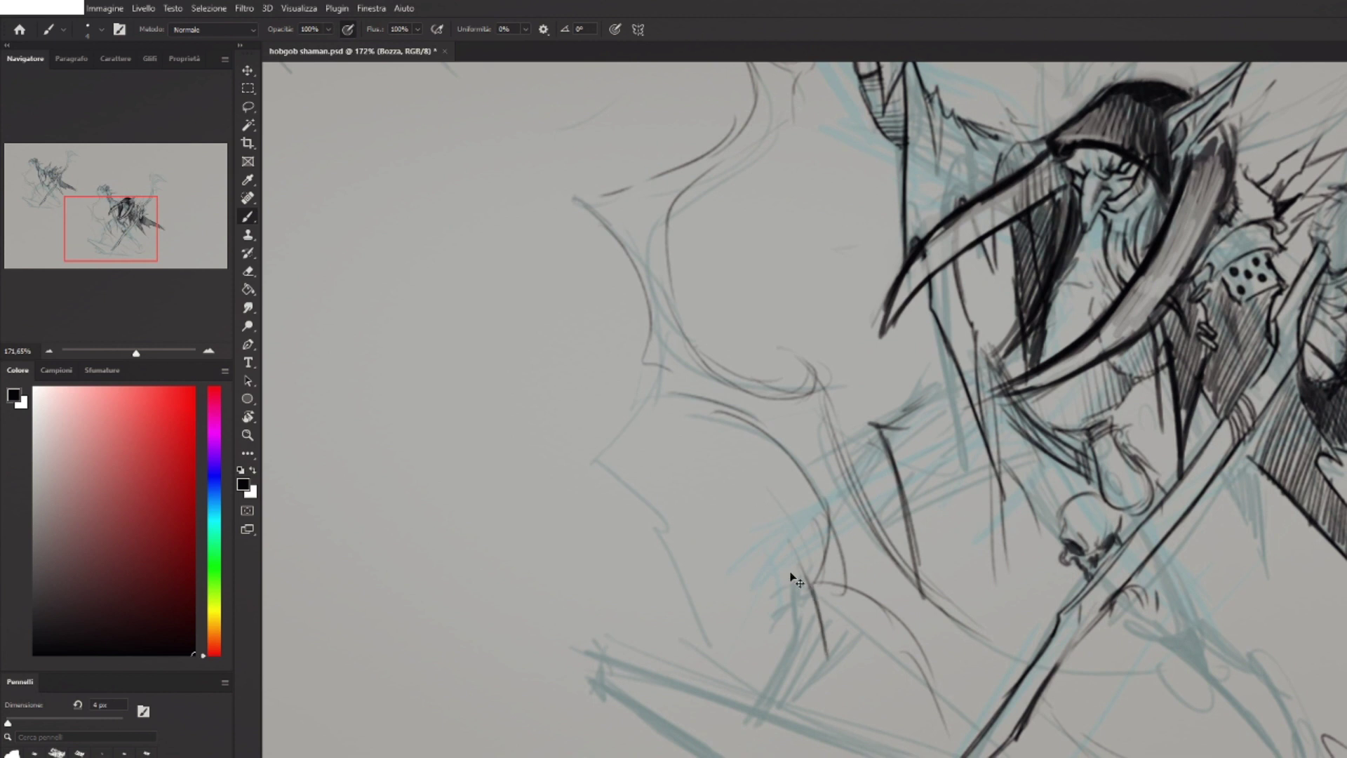
pyautogui.moveTo(822, 524); pyautogui.dragTo(794, 656)
pyautogui.moveTo(859, 601); pyautogui.dragTo(835, 646)
pyautogui.moveTo(835, 660); pyautogui.dragTo(789, 690)
pyautogui.moveTo(805, 626); pyautogui.dragTo(777, 679)
pyautogui.moveTo(837, 662); pyautogui.dragTo(834, 691)
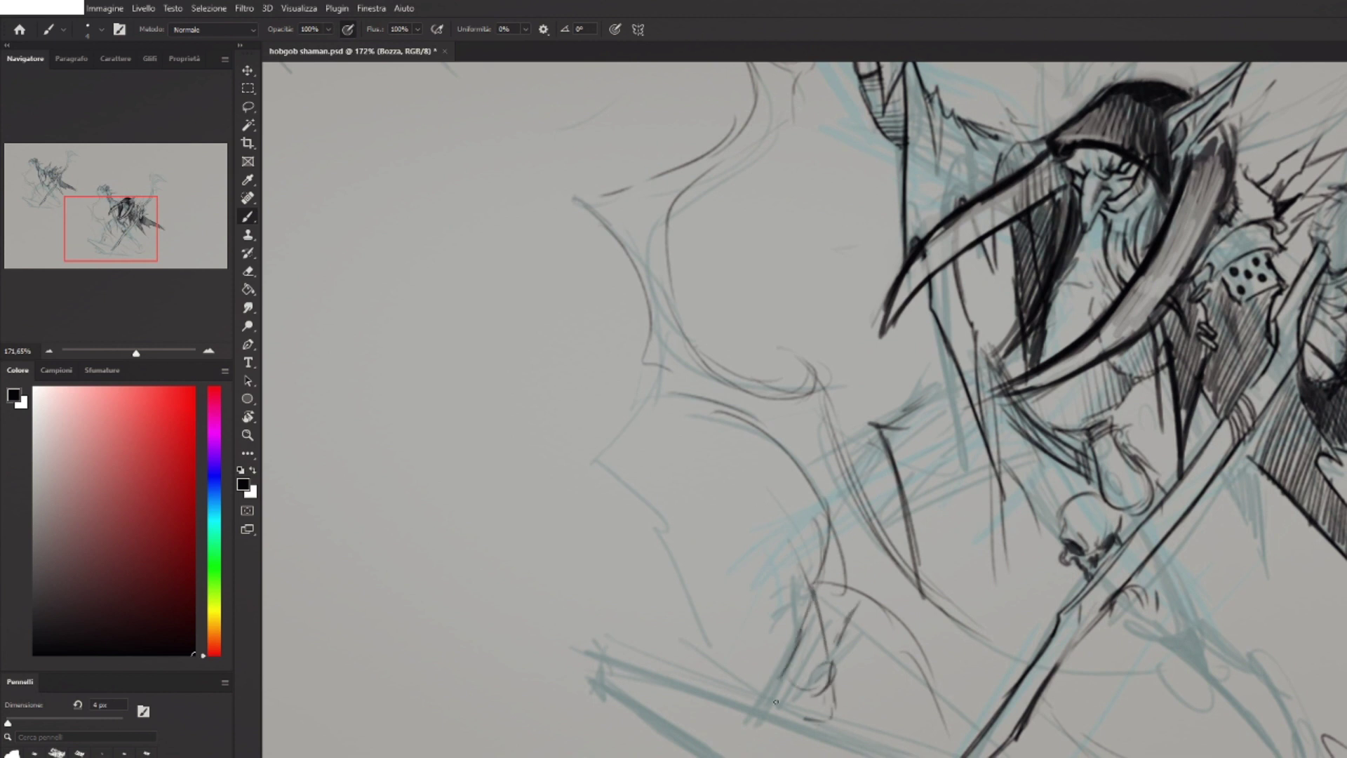
# Ink the pointed end and long edges of the slab beneath the front foot.
pyautogui.moveTo(619, 658)
pyautogui.mouseDown()
pyautogui.moveTo(717, 696)
pyautogui.moveTo(591, 680)
pyautogui.moveTo(707, 752)
pyautogui.mouseUp()
pyautogui.moveTo(650, 719); pyautogui.dragTo(714, 757)
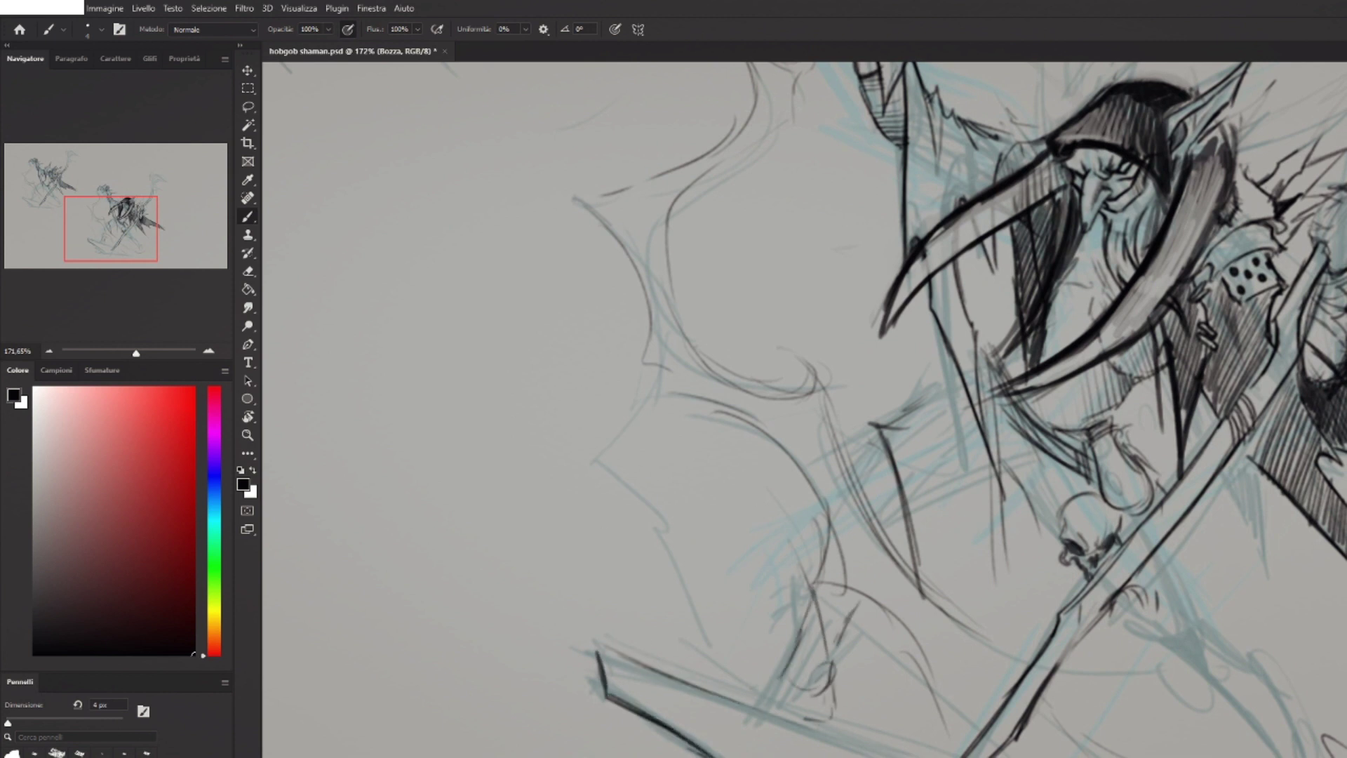
pyautogui.moveTo(800, 720); pyautogui.dragTo(885, 751)
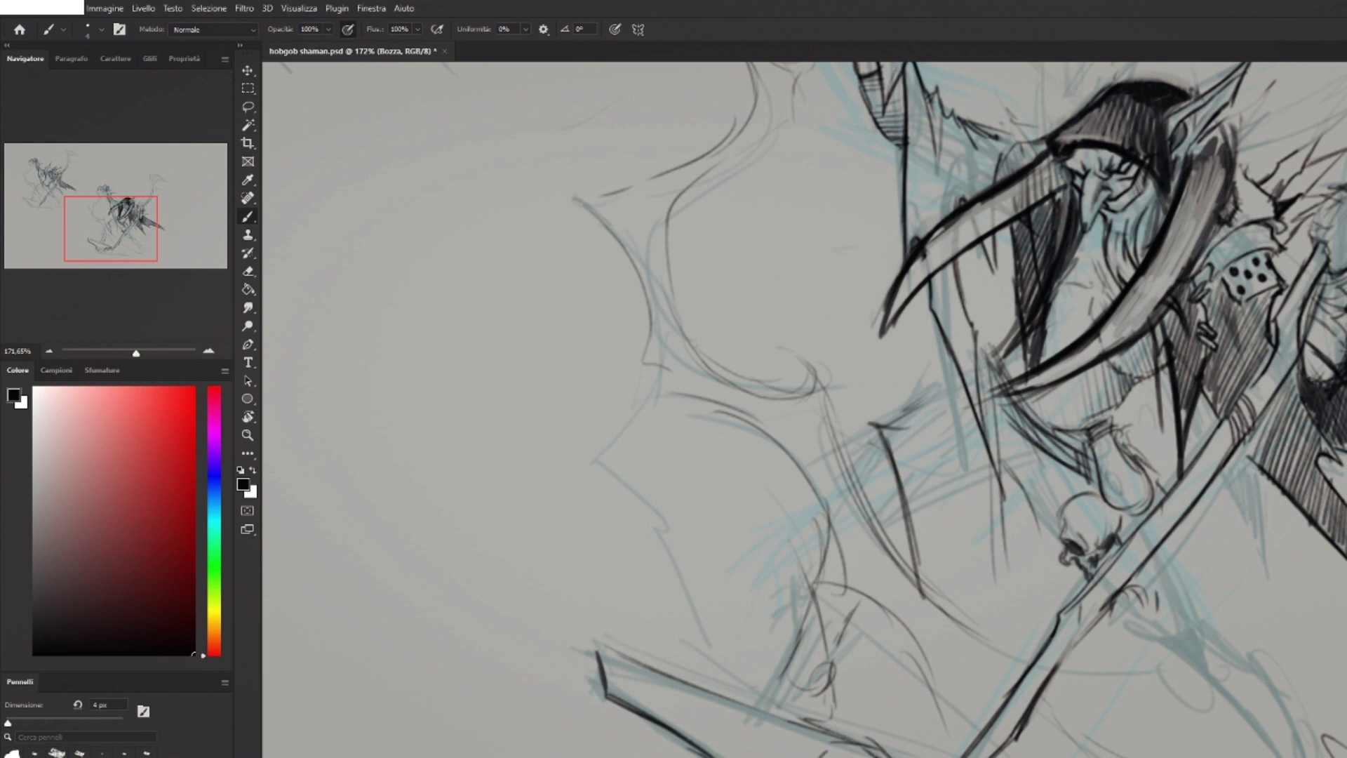
pyautogui.moveTo(600, 649)
pyautogui.mouseDown()
pyautogui.moveTo(621, 705)
pyautogui.moveTo(638, 707)
pyautogui.mouseUp()
pyautogui.moveTo(617, 642); pyautogui.dragTo(672, 670)
# Hatch the raised arm's sleeve and the cloak hanging behind the long horn and beside the chest.
pyautogui.moveTo(1117, 376)
pyautogui.mouseDown()
pyautogui.moveTo(1109, 512)
pyautogui.moveTo(1134, 514)
pyautogui.mouseUp()
pyautogui.moveTo(1118, 532); pyautogui.dragTo(1150, 508)
pyautogui.moveTo(1067, 365); pyautogui.dragTo(1037, 494)
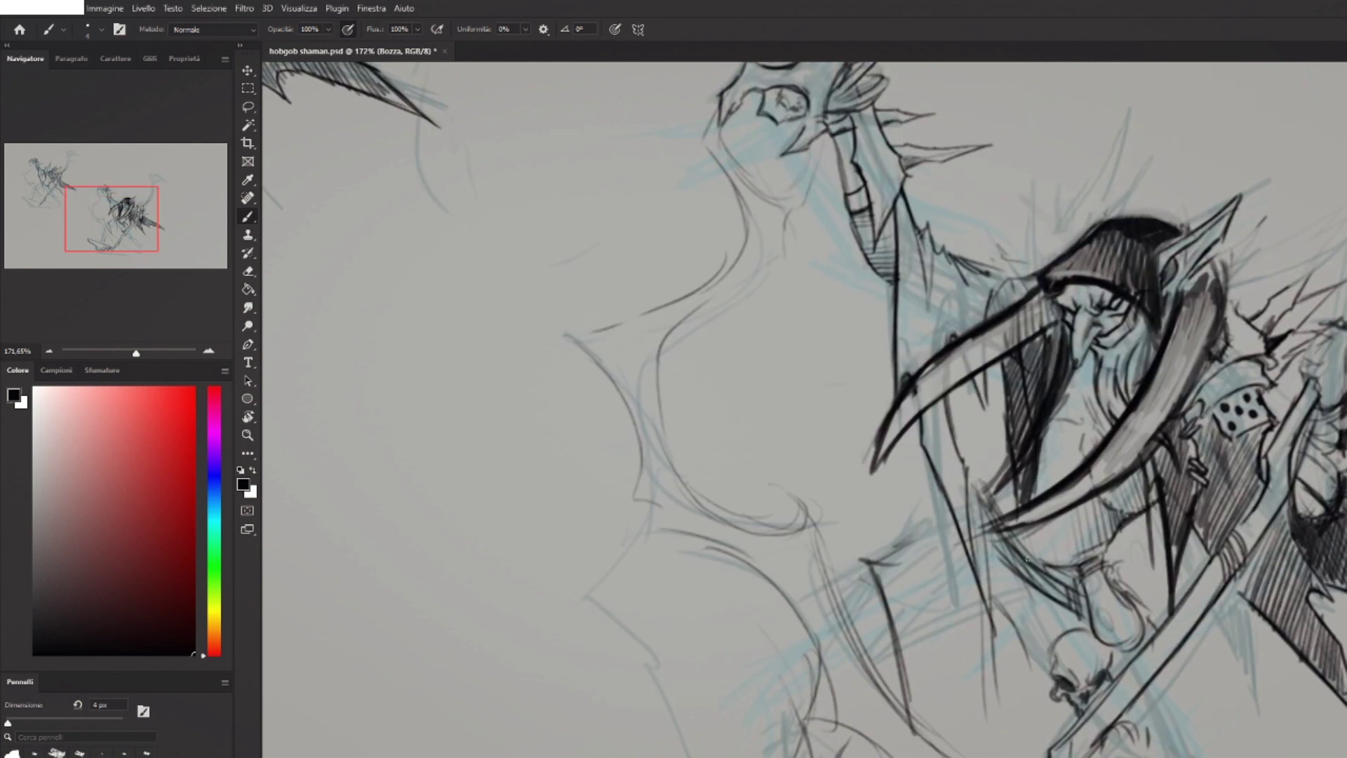
pyautogui.moveTo(908, 195); pyautogui.dragTo(897, 282)
pyautogui.moveTo(940, 239); pyautogui.dragTo(905, 382)
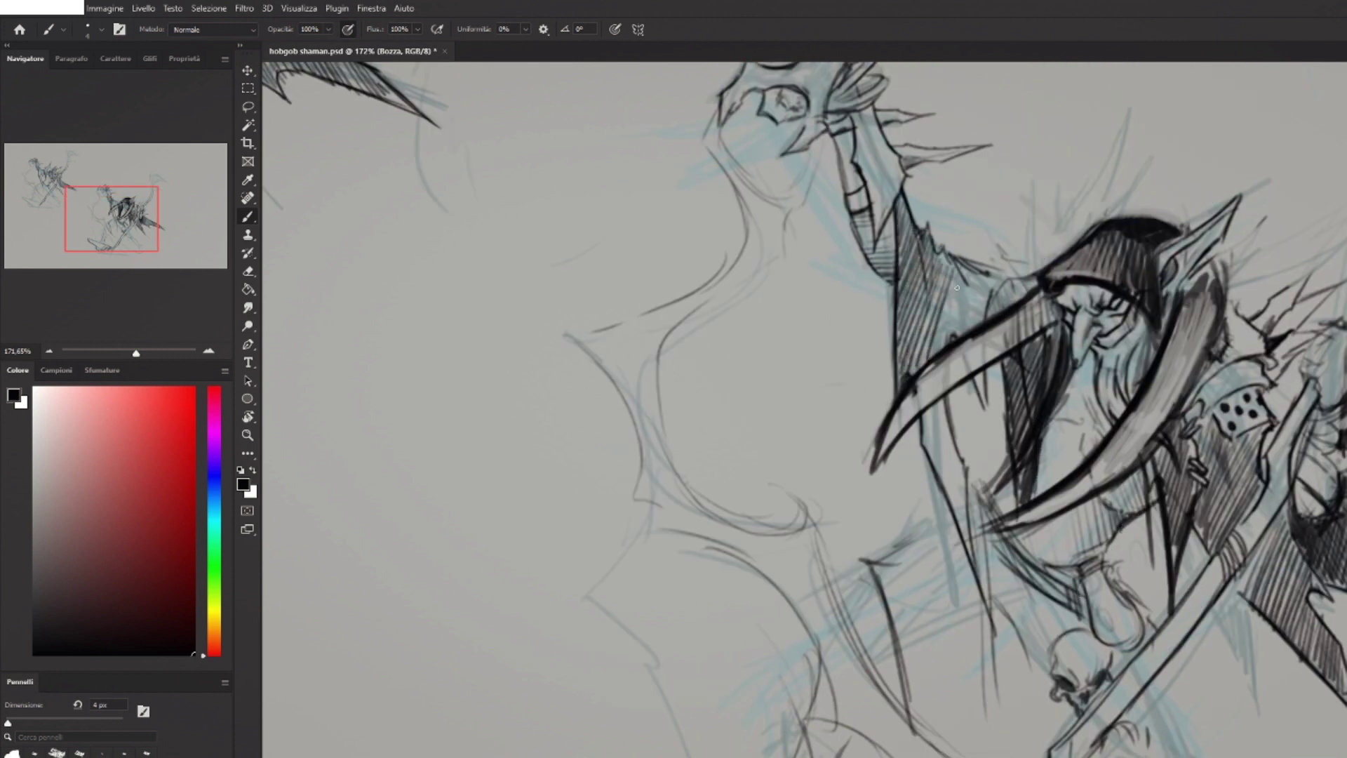
pyautogui.moveTo(989, 270)
pyautogui.mouseDown()
pyautogui.moveTo(940, 350)
pyautogui.moveTo(974, 396)
pyautogui.moveTo(930, 464)
pyautogui.mouseUp()
pyautogui.moveTo(942, 413); pyautogui.dragTo(955, 496)
pyautogui.moveTo(952, 443); pyautogui.dragTo(972, 531)
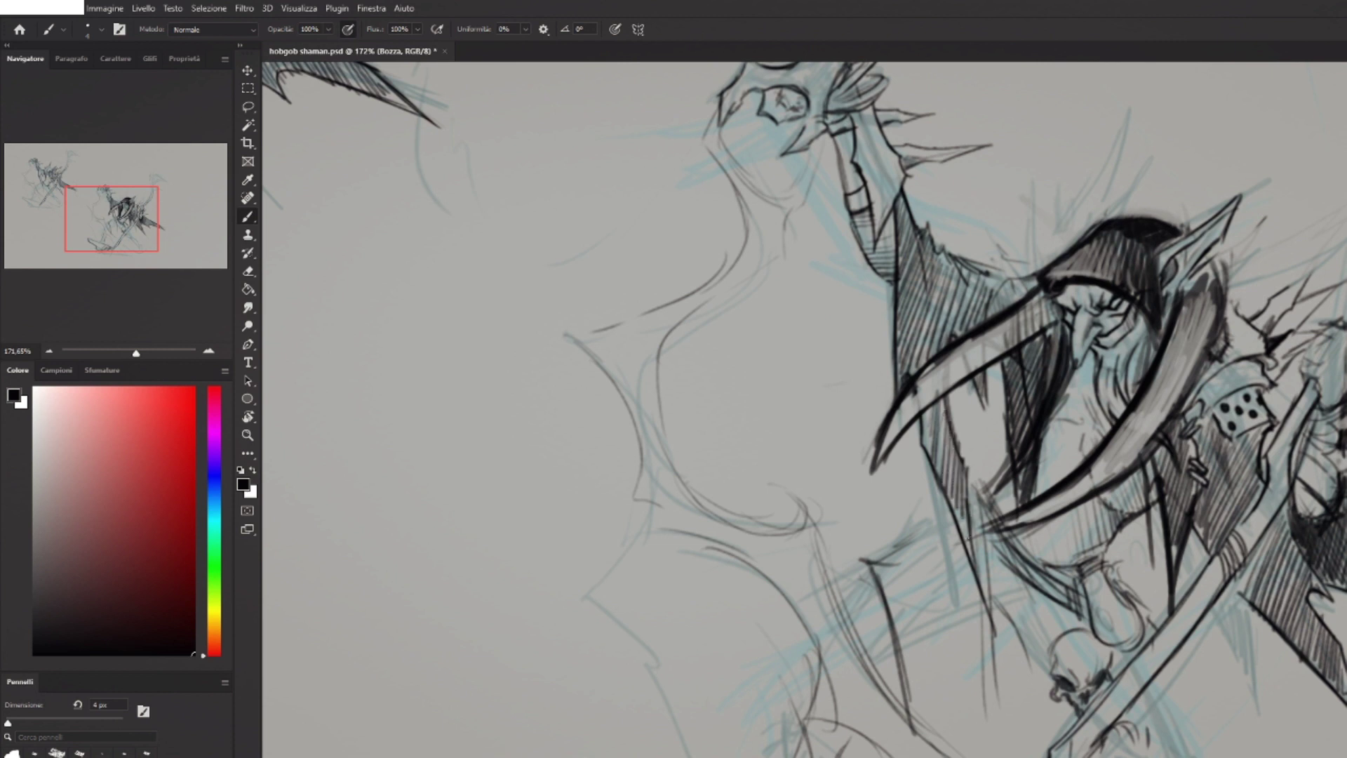
pyautogui.moveTo(928, 415); pyautogui.dragTo(933, 433)
# Sketch pointed cloth folds in front of the staff and a light outline of the rear leg.
pyautogui.moveTo(1211, 705)
pyautogui.mouseDown()
pyautogui.moveTo(1151, 625)
pyautogui.moveTo(1073, 576)
pyautogui.mouseUp()
pyautogui.moveTo(775, 602)
pyautogui.mouseDown()
pyautogui.moveTo(798, 510)
pyautogui.moveTo(870, 681)
pyautogui.mouseUp()
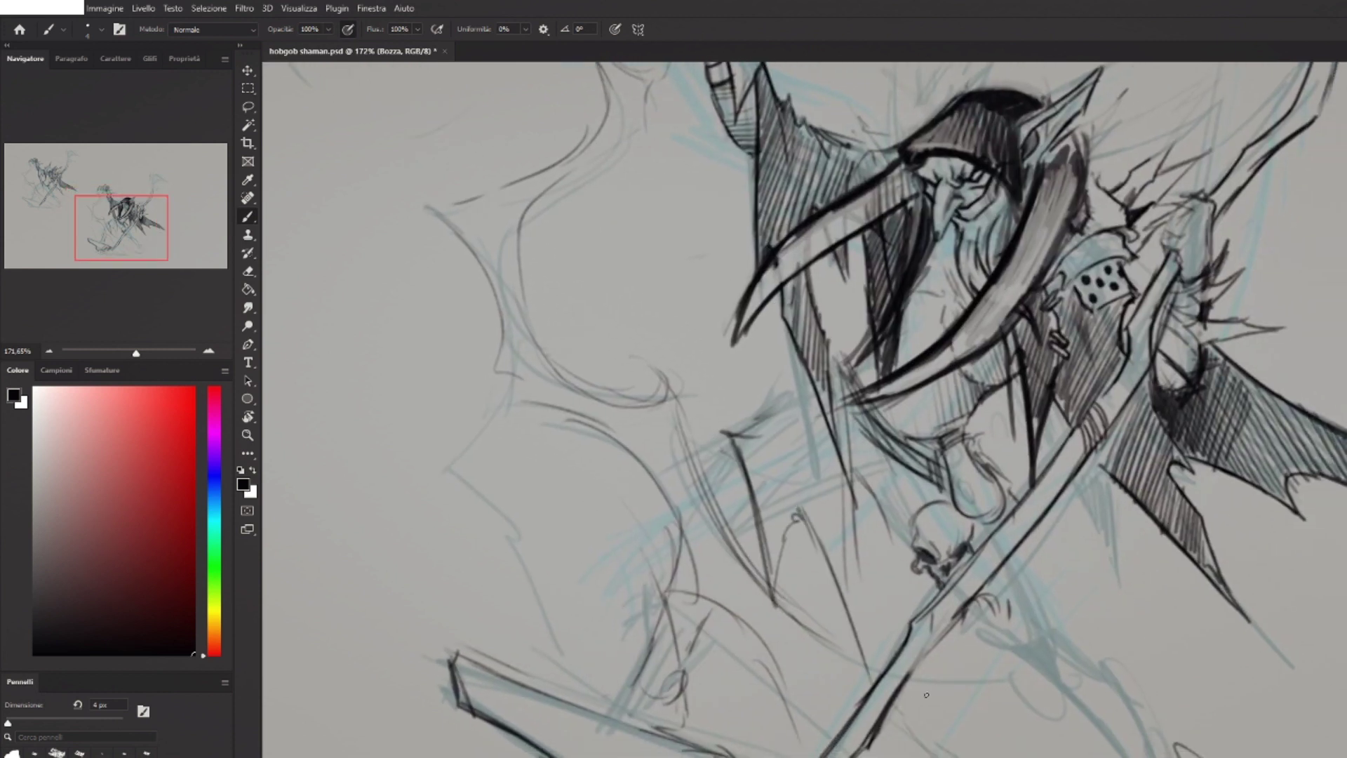
pyautogui.moveTo(955, 658); pyautogui.dragTo(1002, 755)
pyautogui.moveTo(1012, 674); pyautogui.dragTo(1015, 754)
pyautogui.moveTo(1035, 604); pyautogui.dragTo(1136, 697)
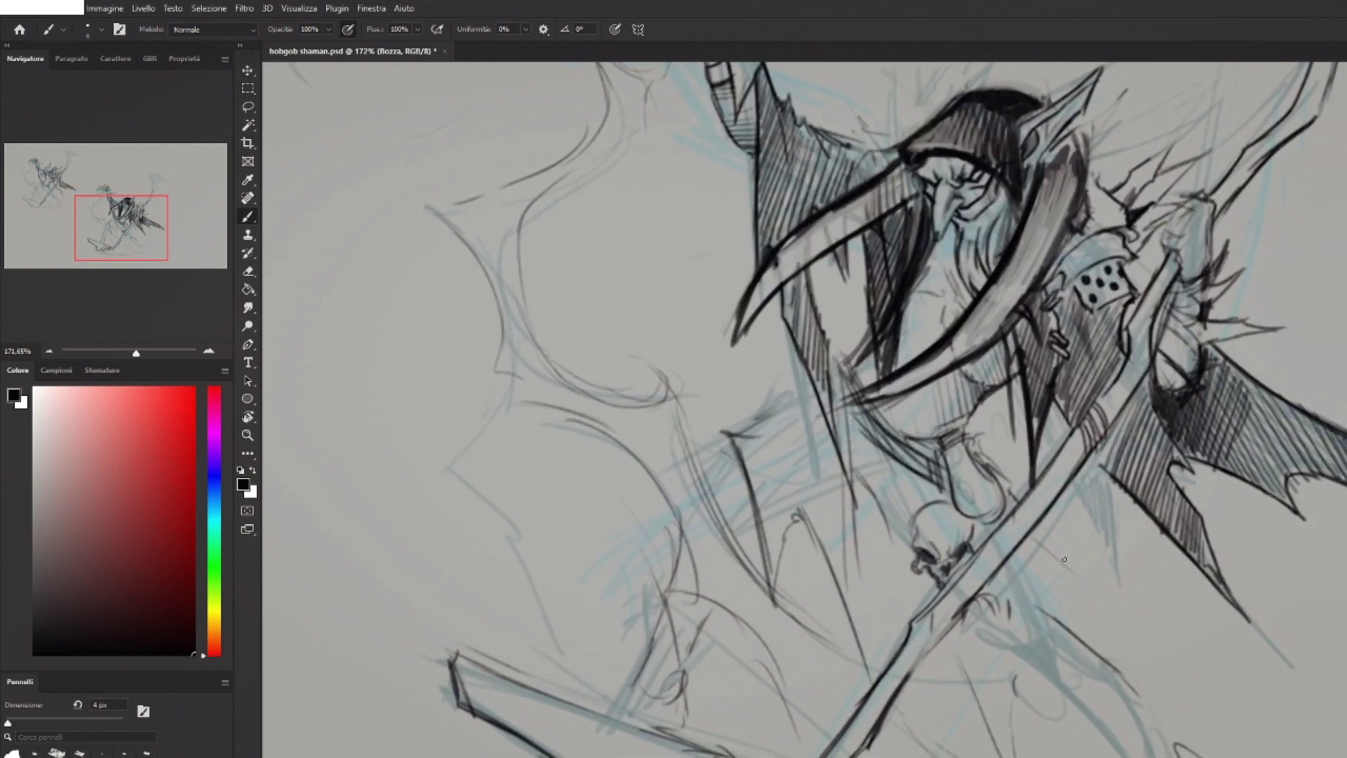
# Draw a curved pointed cloth strip behind the staff over the rear thigh and fill it black.
pyautogui.moveTo(1038, 527); pyautogui.dragTo(1163, 647)
pyautogui.moveTo(1028, 557)
pyautogui.mouseDown()
pyautogui.moveTo(1049, 607)
pyautogui.moveTo(1165, 653)
pyautogui.moveTo(1060, 591)
pyautogui.mouseUp()
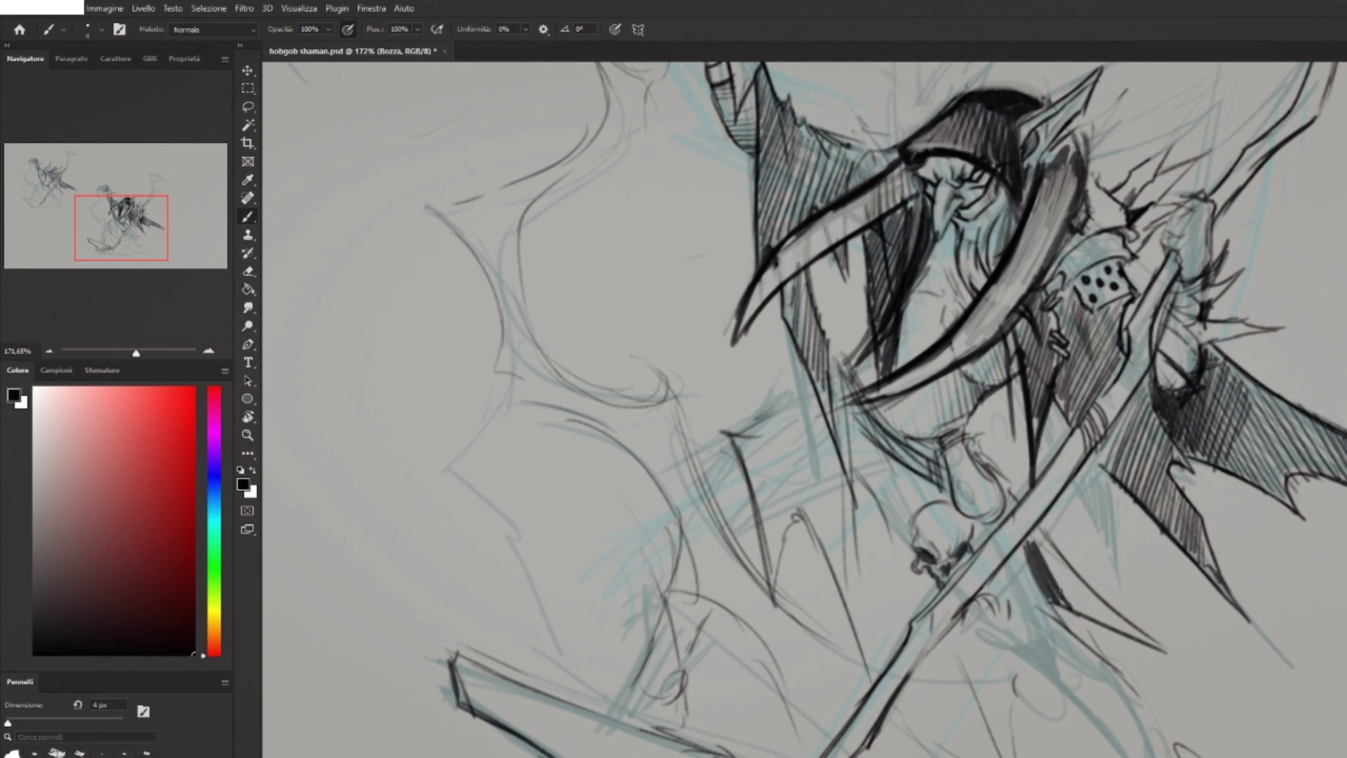
pyautogui.moveTo(1032, 533)
pyautogui.mouseDown()
pyautogui.moveTo(1111, 630)
pyautogui.moveTo(1169, 654)
pyautogui.mouseUp()
pyautogui.moveTo(1052, 598); pyautogui.dragTo(1158, 654)
pyautogui.moveTo(1031, 557); pyautogui.dragTo(1039, 525)
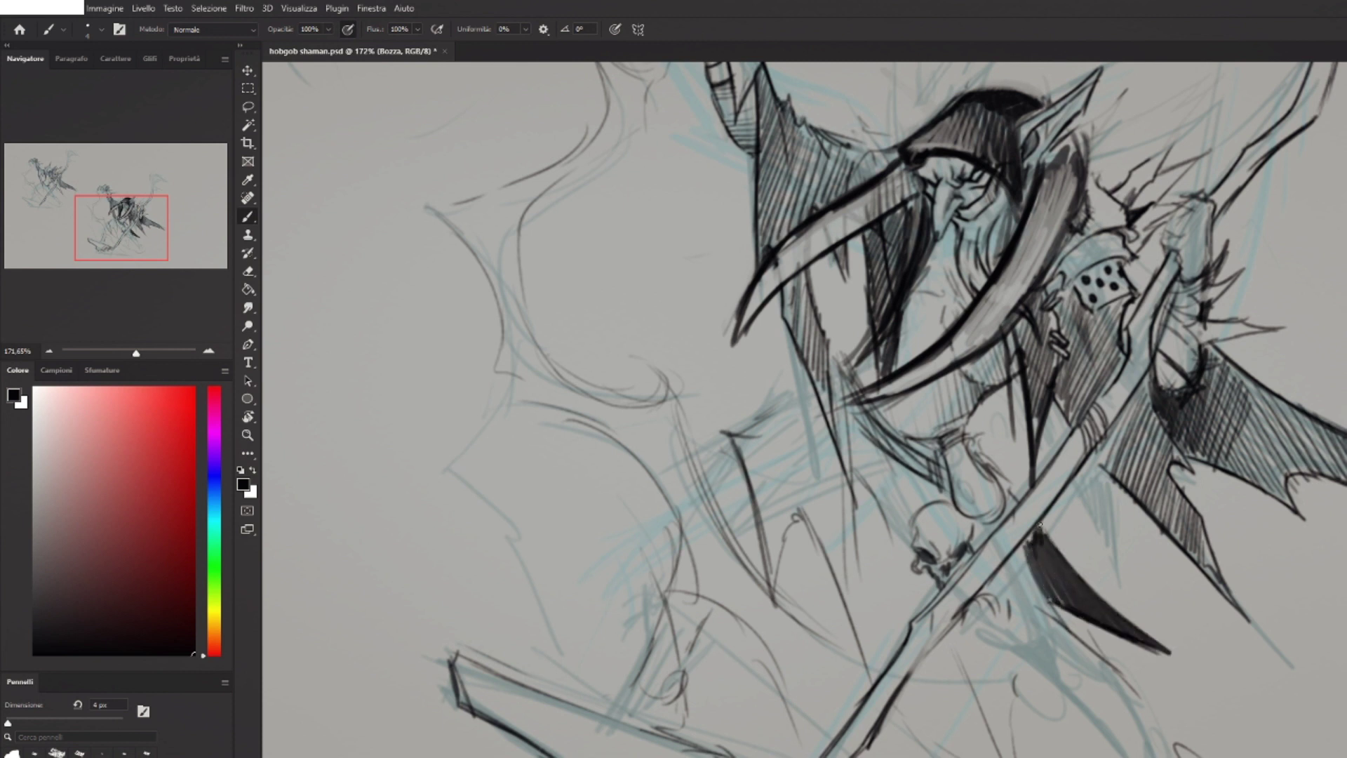
# Ink the contours of the rear leg from the thigh down to the shin.
pyautogui.moveTo(1002, 650)
pyautogui.mouseDown()
pyautogui.moveTo(1048, 671)
pyautogui.moveTo(1103, 733)
pyautogui.mouseUp()
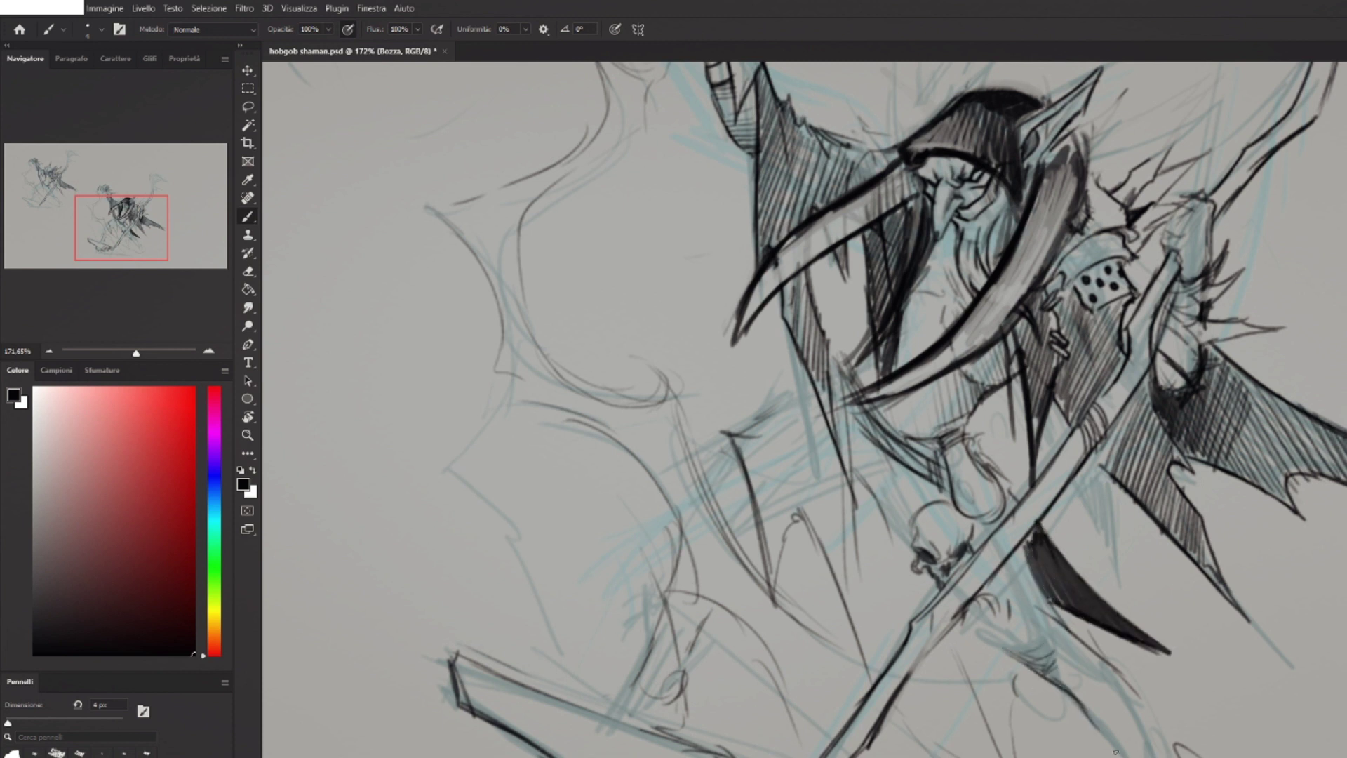
pyautogui.moveTo(1044, 675); pyautogui.dragTo(1116, 756)
pyautogui.moveTo(1070, 635); pyautogui.dragTo(1162, 757)
pyautogui.moveTo(1047, 680); pyautogui.dragTo(1101, 743)
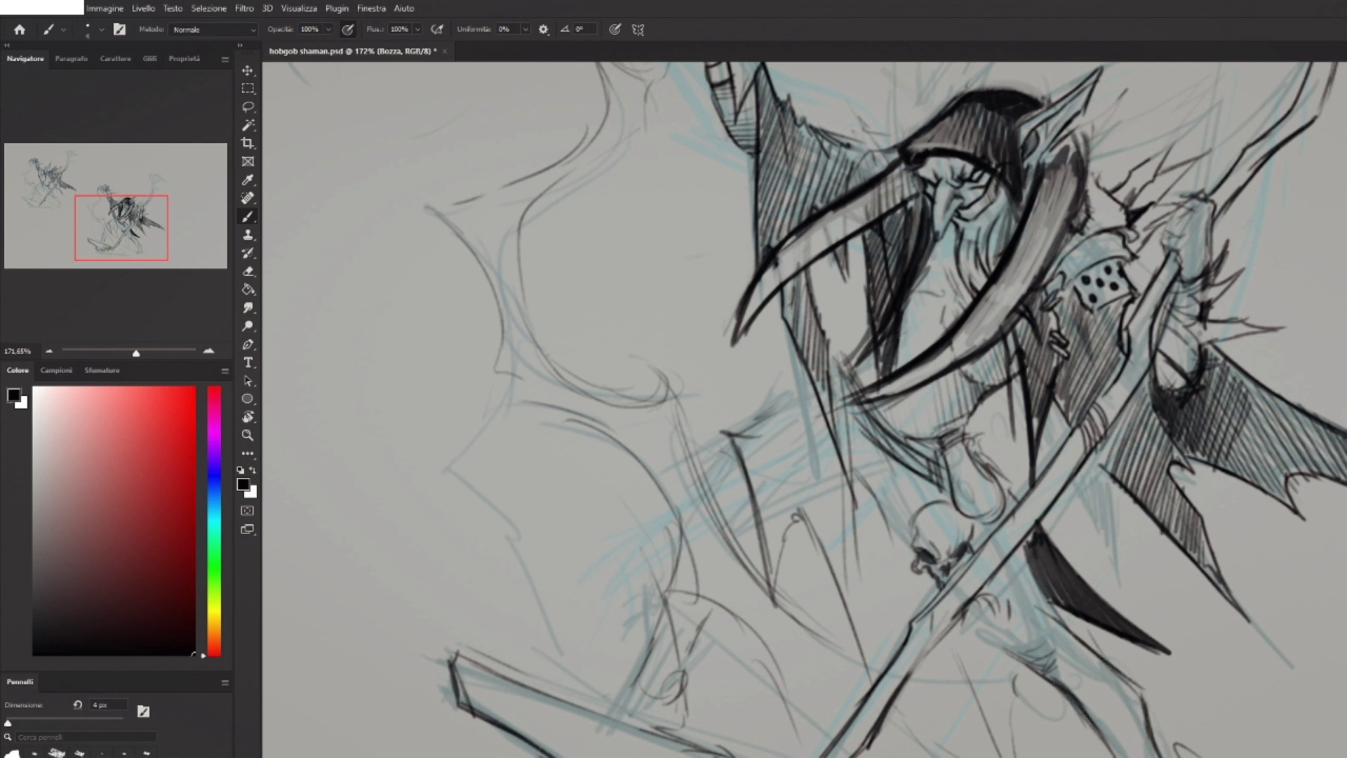
pyautogui.scroll(-3, 1132, 591)
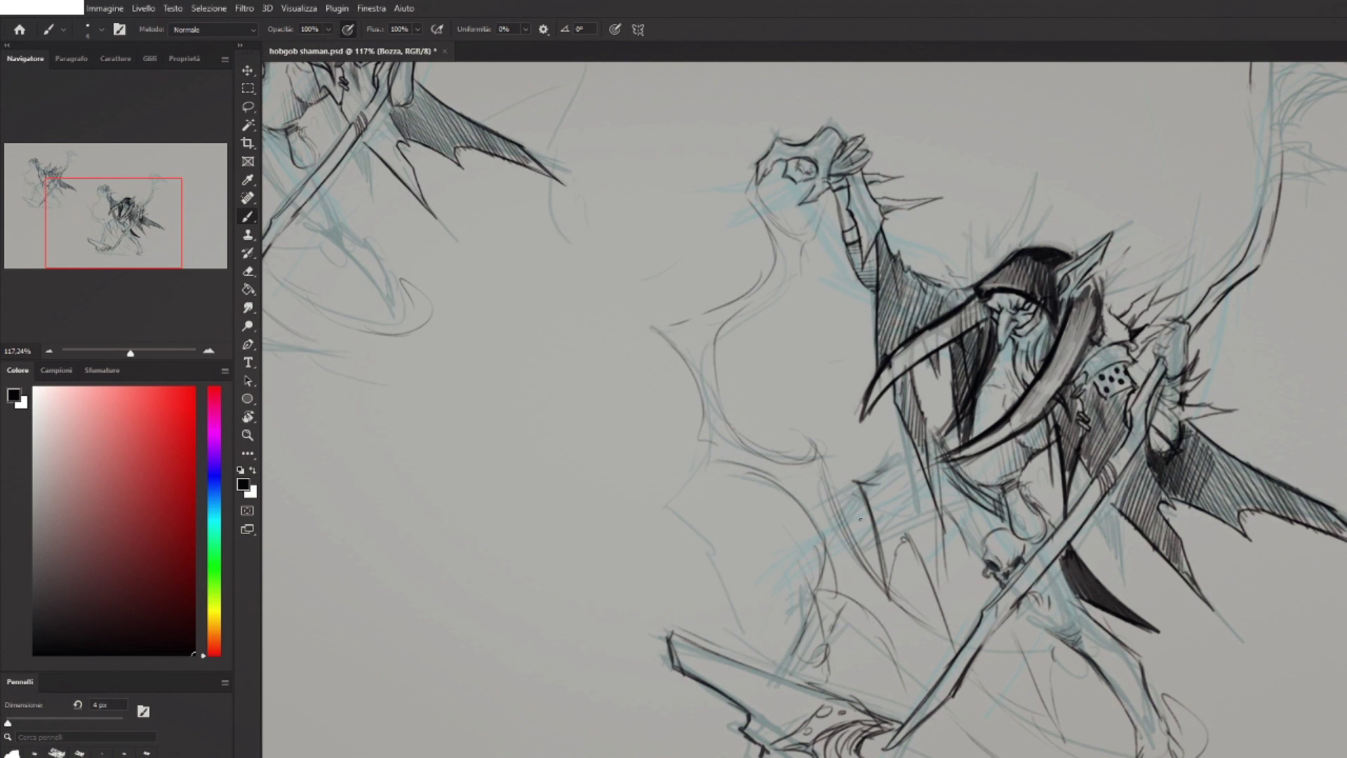
pyautogui.moveTo(862, 502); pyautogui.dragTo(814, 529)
pyautogui.moveTo(836, 515)
pyautogui.mouseDown()
pyautogui.moveTo(808, 536)
pyautogui.moveTo(844, 651)
pyautogui.mouseUp()
pyautogui.moveTo(853, 583); pyautogui.dragTo(860, 629)
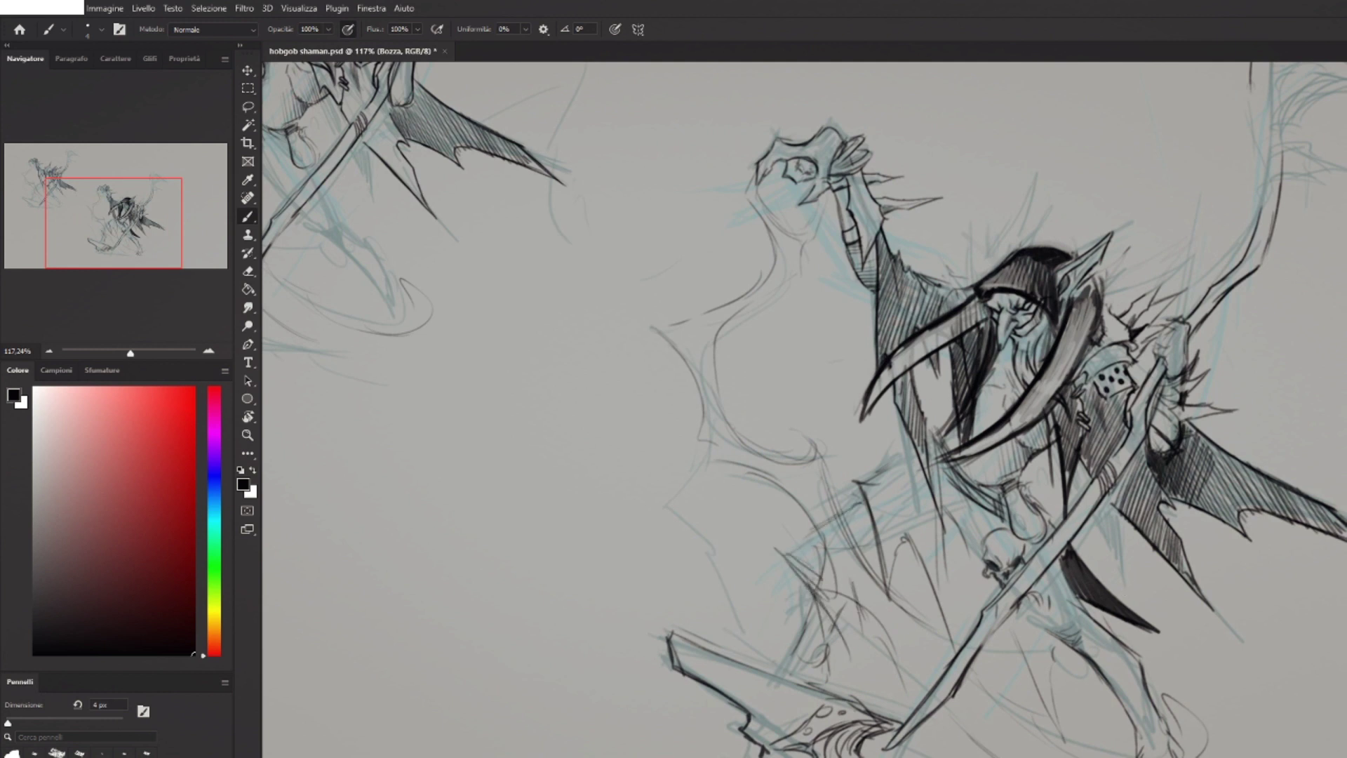
pyautogui.hotkey('ctrl', 'z')
pyautogui.hotkey('ctrl', 'z')
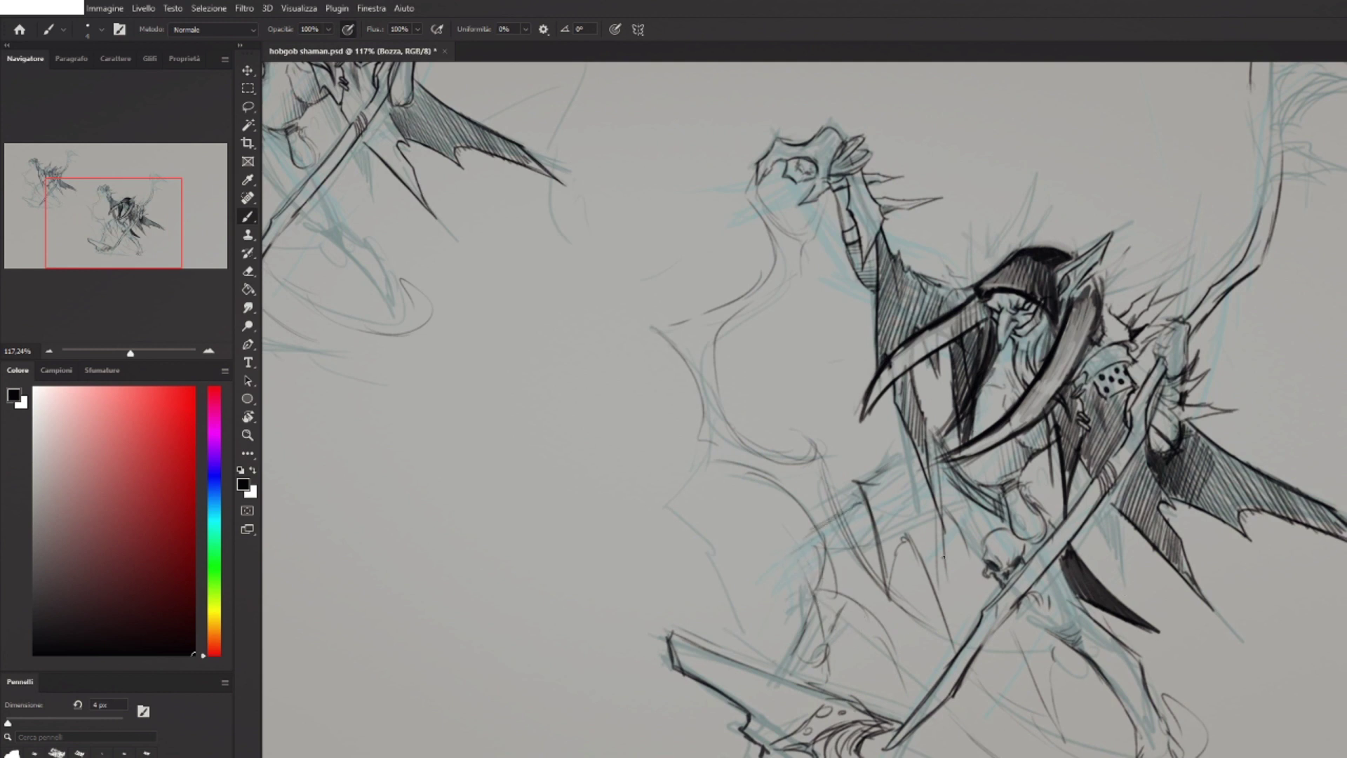
# Pick a muted violet and color the smoke trail just below the object in the raised hand.
pyautogui.press('e')
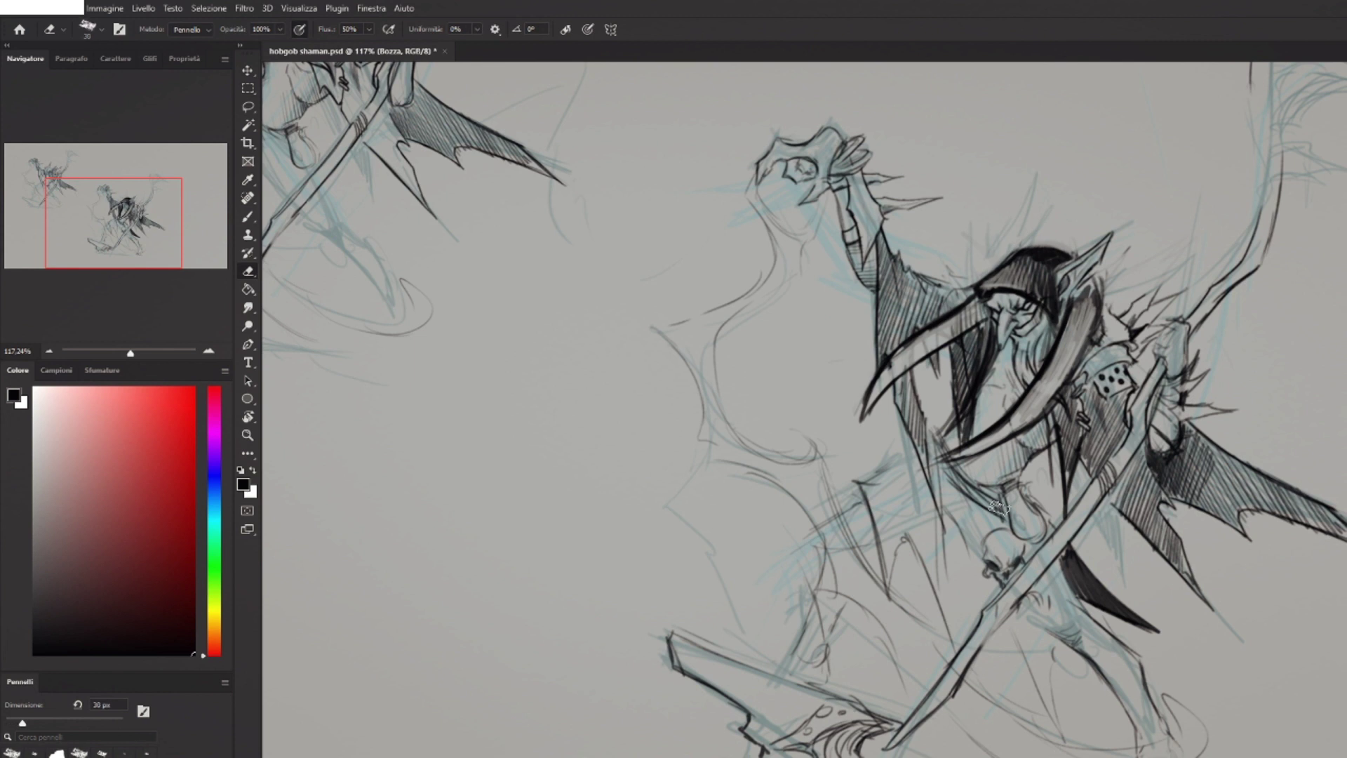
pyautogui.press('b')
pyautogui.click(214, 442)
pyautogui.click(88, 459)
pyautogui.moveTo(747, 184)
pyautogui.mouseDown()
pyautogui.moveTo(789, 270)
pyautogui.moveTo(755, 294)
pyautogui.mouseUp()
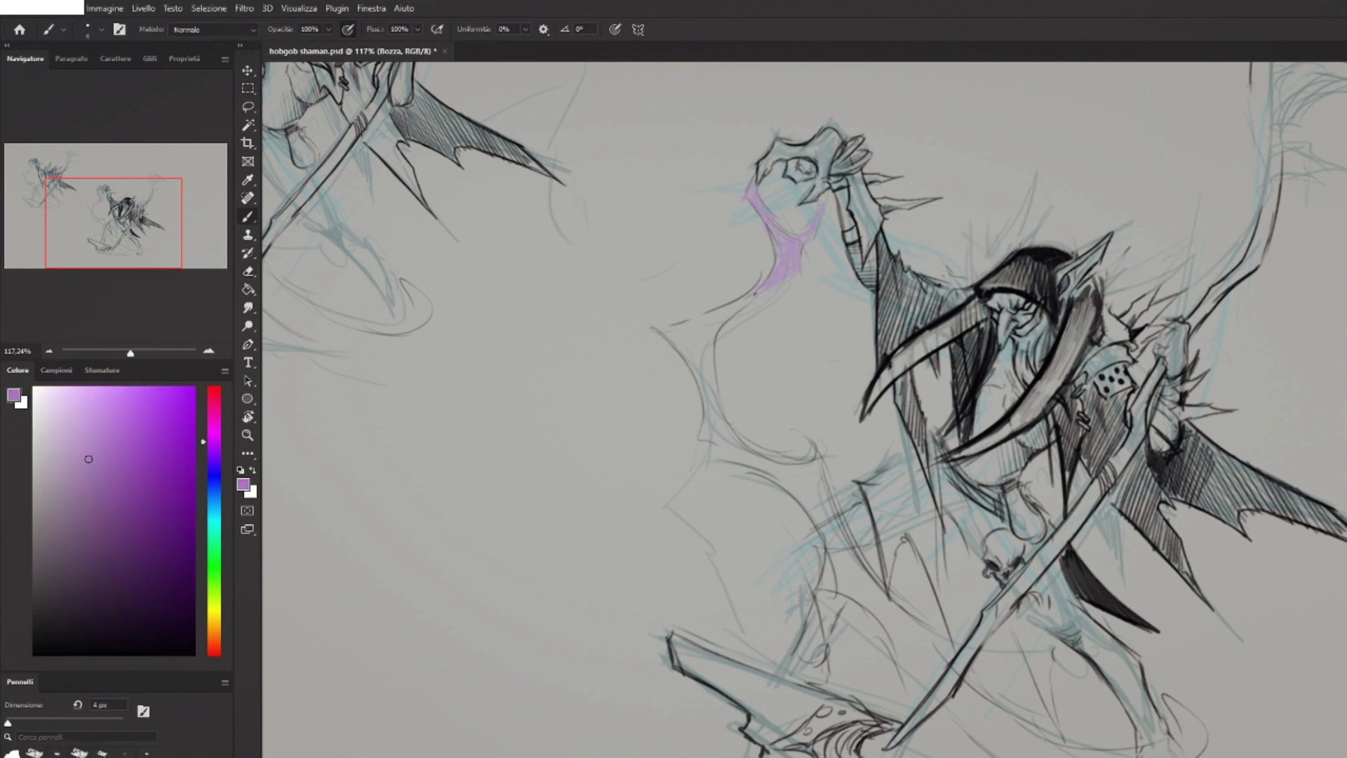
# Enlarge the brush to 7 px and extend the violet smoke trail down past the legs and around the rear foot.
pyautogui.press(']')
pyautogui.press(']')
pyautogui.moveTo(729, 463)
pyautogui.mouseDown()
pyautogui.moveTo(825, 547)
pyautogui.moveTo(829, 589)
pyautogui.mouseUp()
pyautogui.moveTo(833, 509); pyautogui.dragTo(911, 614)
pyautogui.moveTo(797, 469); pyautogui.dragTo(822, 521)
pyautogui.moveTo(821, 526); pyautogui.dragTo(830, 543)
pyautogui.moveTo(835, 603)
pyautogui.mouseDown()
pyautogui.moveTo(867, 604)
pyautogui.moveTo(938, 692)
pyautogui.moveTo(1084, 746)
pyautogui.moveTo(1176, 726)
pyautogui.mouseUp()
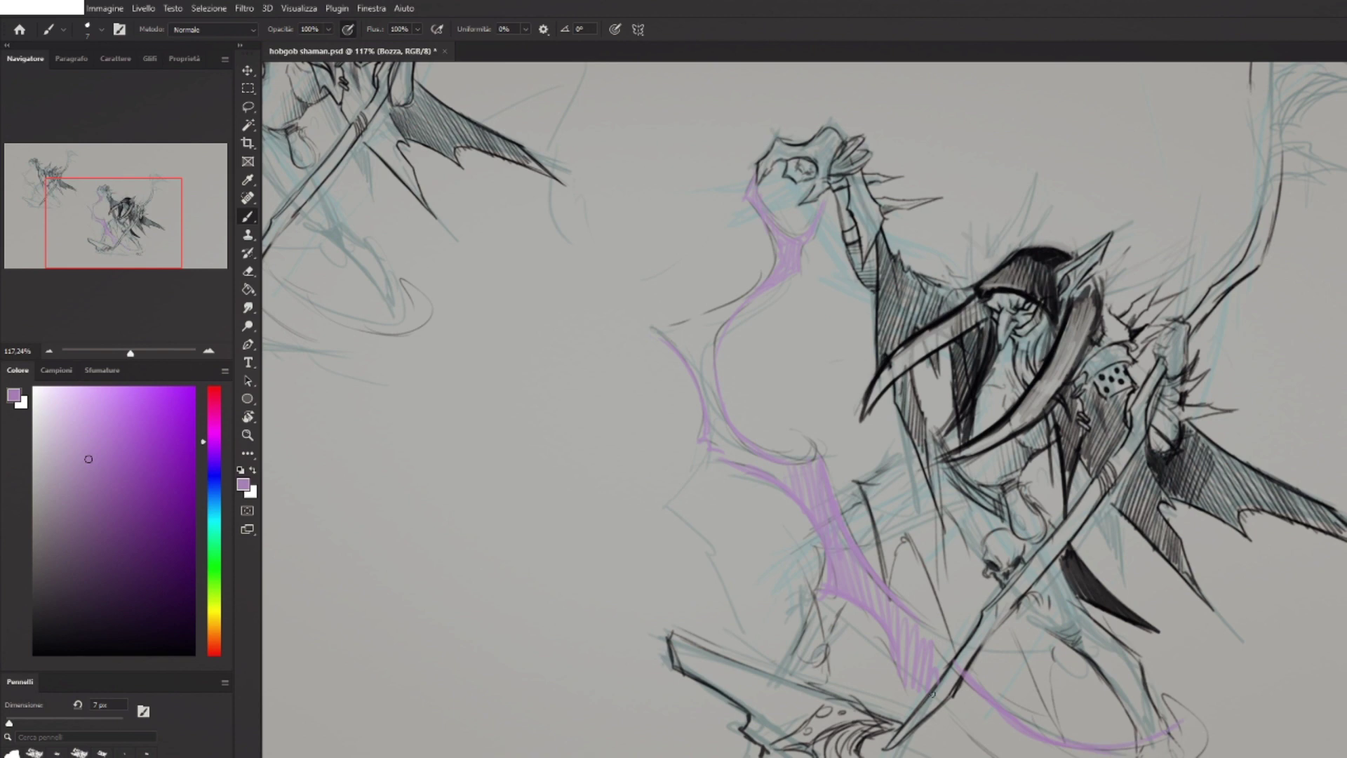
pyautogui.moveTo(942, 679)
pyautogui.mouseDown()
pyautogui.moveTo(982, 743)
pyautogui.moveTo(1011, 755)
pyautogui.mouseUp()
pyautogui.moveTo(985, 700)
pyautogui.mouseDown()
pyautogui.moveTo(1049, 755)
pyautogui.moveTo(1087, 756)
pyautogui.mouseUp()
# Outline violet smoke wisps on both sides of the upper staff, curling toward its hooked head.
pyautogui.moveTo(1236, 414); pyautogui.dragTo(1154, 624)
pyautogui.moveTo(1091, 393); pyautogui.dragTo(1128, 419)
pyautogui.moveTo(1101, 436); pyautogui.dragTo(1127, 479)
pyautogui.moveTo(1195, 442); pyautogui.dragTo(1340, 462)
pyautogui.moveTo(1291, 358); pyautogui.dragTo(1344, 412)
pyautogui.moveTo(1265, 303); pyautogui.dragTo(1345, 376)
pyautogui.moveTo(1177, 475); pyautogui.dragTo(1345, 491)
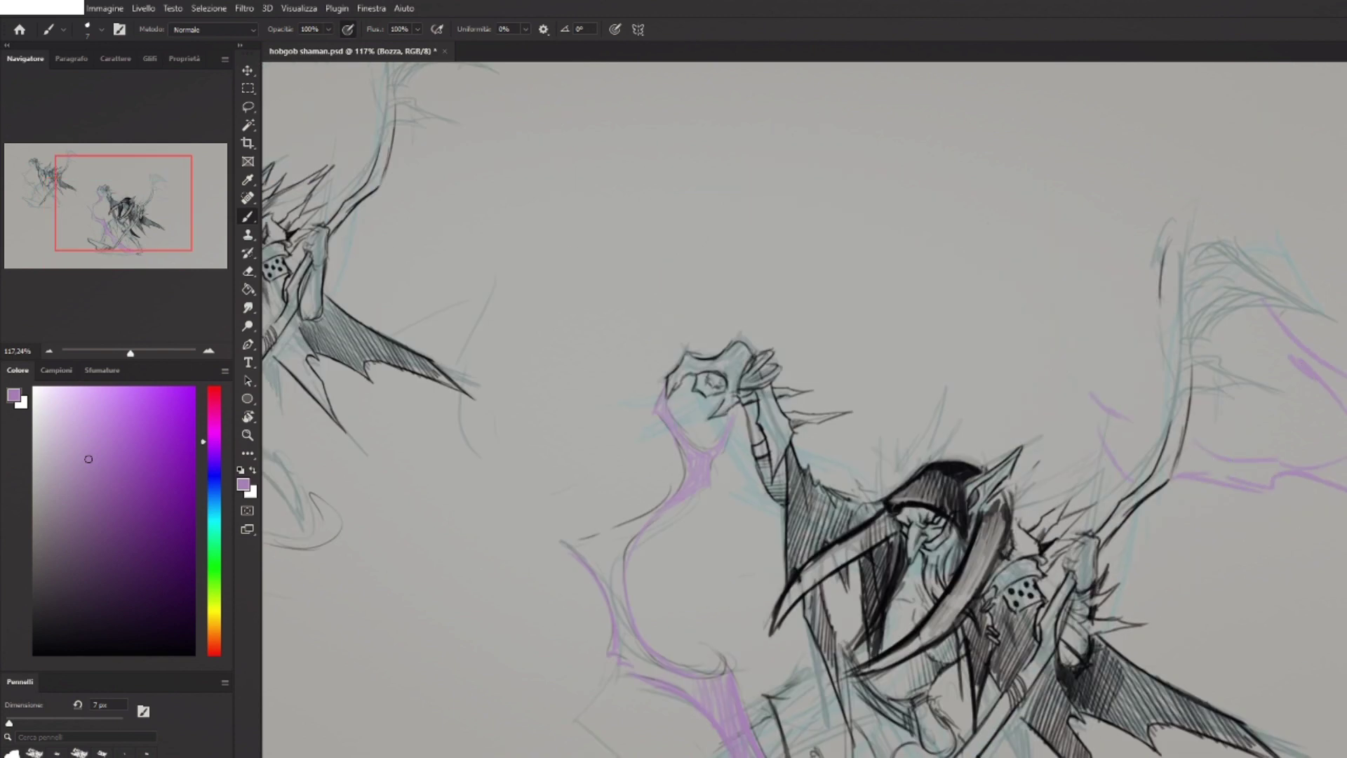
# Fill the smoke wisps on both sides of the upper staff with violet hatching.
pyautogui.moveTo(1344, 393); pyautogui.dragTo(1313, 484)
pyautogui.moveTo(1294, 334); pyautogui.dragTo(1343, 421)
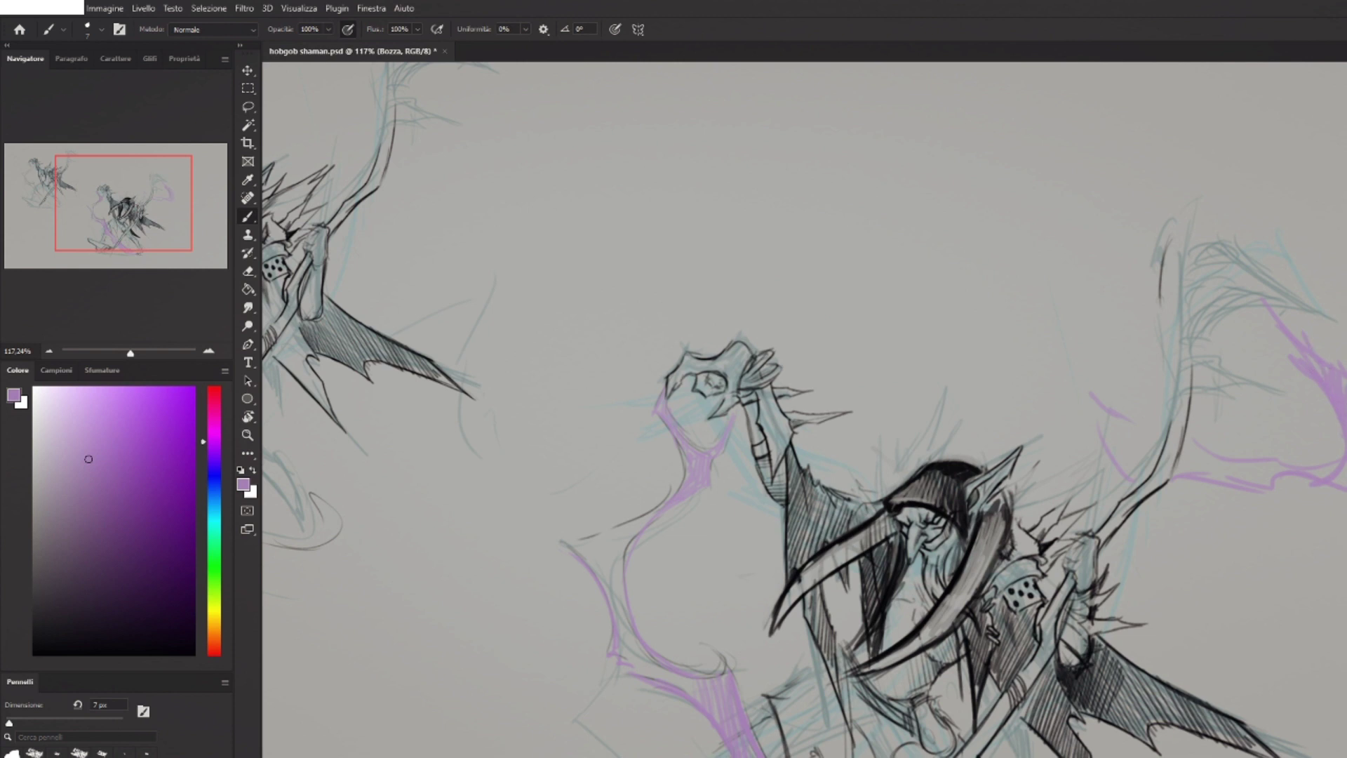
pyautogui.moveTo(1184, 455); pyautogui.dragTo(1313, 475)
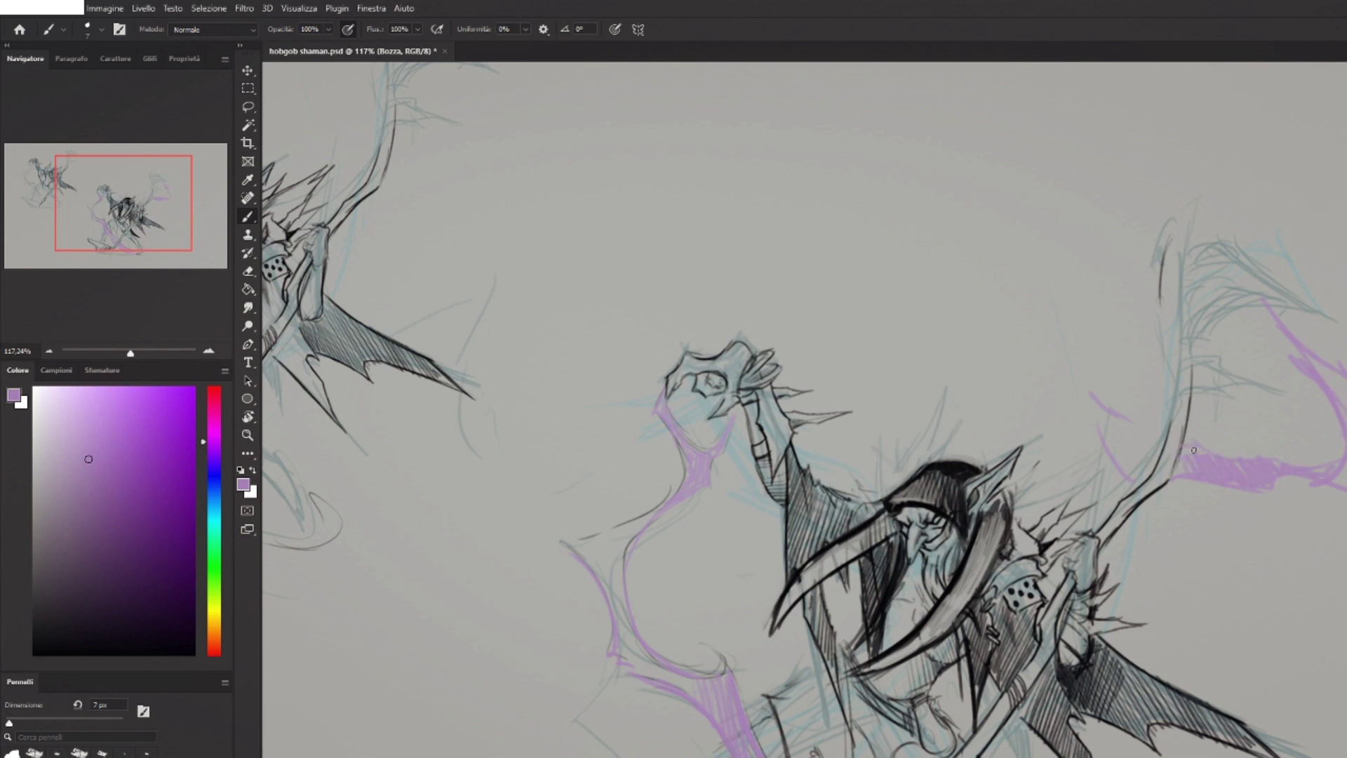
pyautogui.moveTo(1095, 414); pyautogui.dragTo(1116, 541)
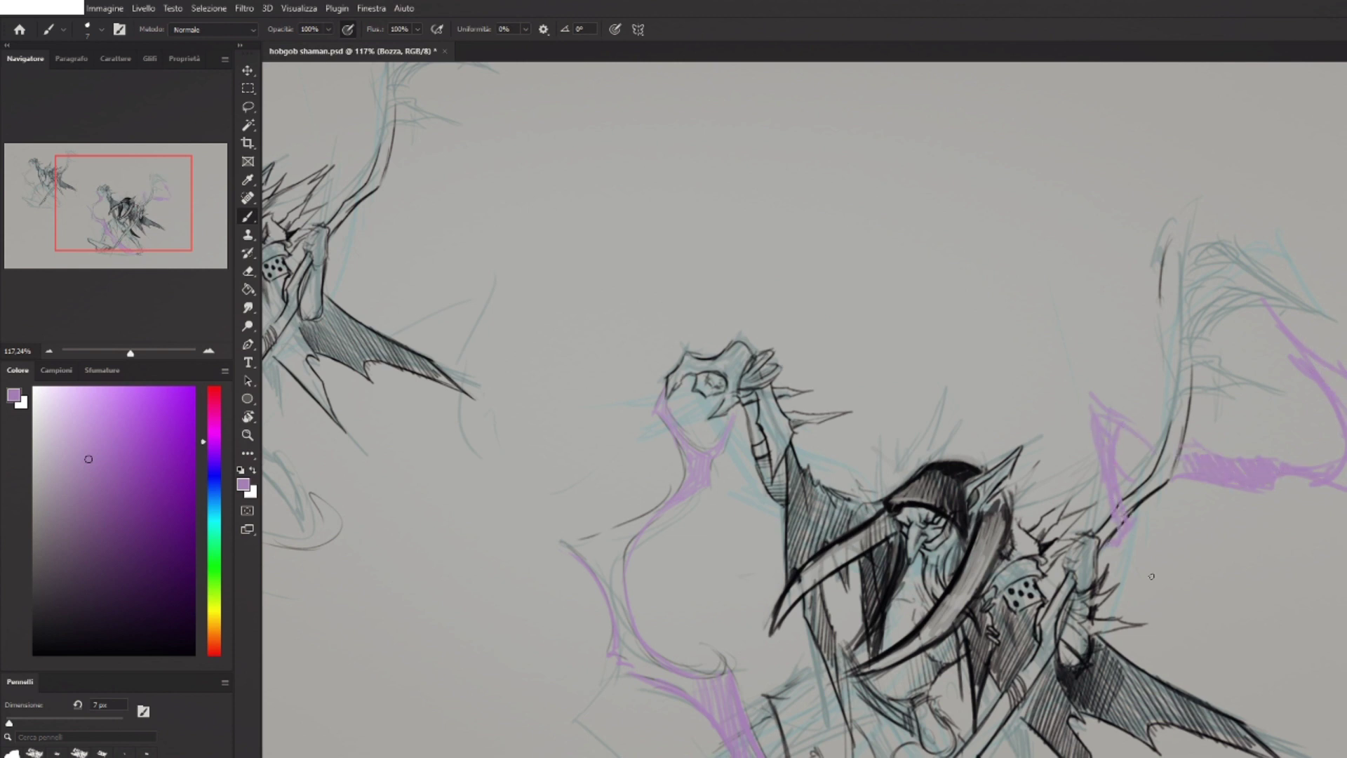
# Switch to black and draw a horned skull hanging from the staff's hooked head, inking the hook and cords.
pyautogui.press('d')
pyautogui.moveTo(1210, 344); pyautogui.dragTo(1208, 346)
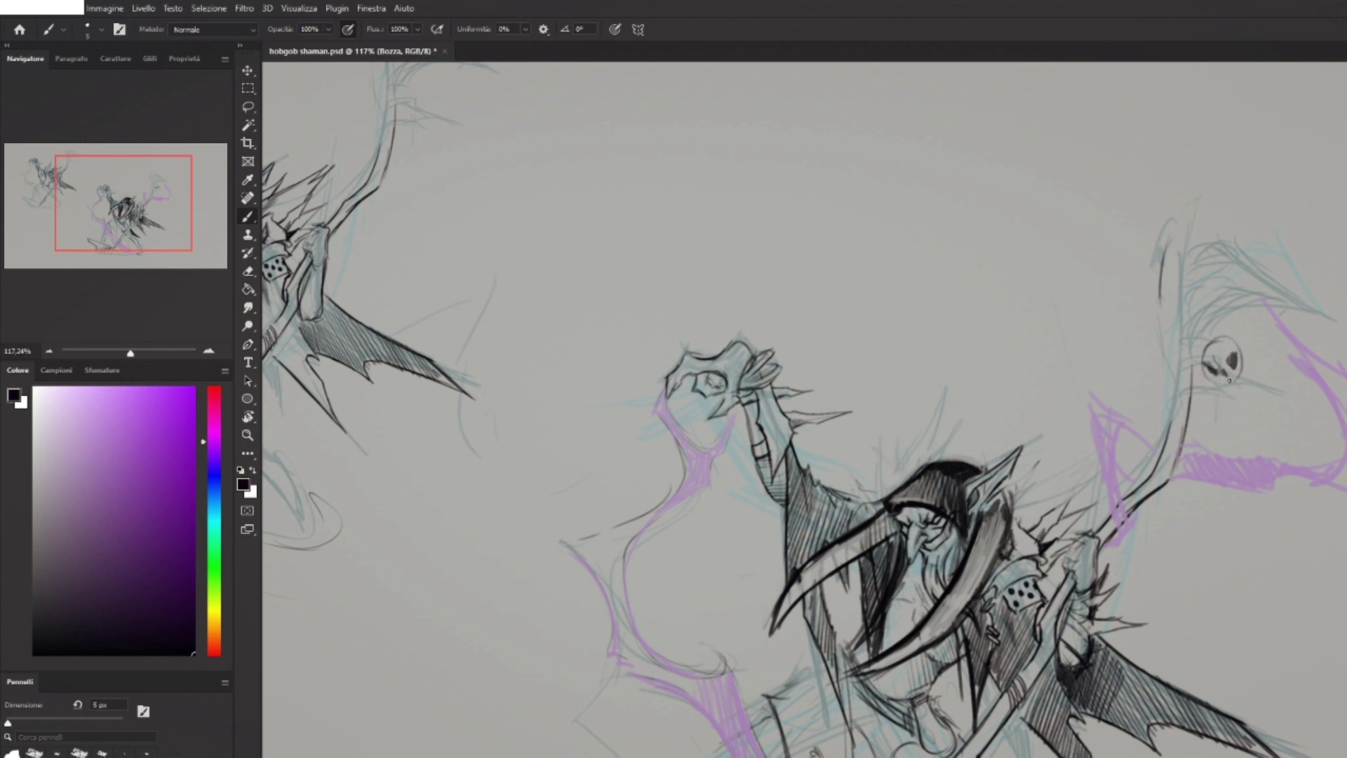
pyautogui.moveTo(1239, 364)
pyautogui.mouseDown()
pyautogui.moveTo(1204, 348)
pyautogui.moveTo(1245, 328)
pyautogui.moveTo(1215, 253)
pyautogui.moveTo(1290, 294)
pyautogui.mouseUp()
pyautogui.moveTo(1196, 309)
pyautogui.mouseDown()
pyautogui.moveTo(1298, 298)
pyautogui.moveTo(1213, 281)
pyautogui.mouseUp()
pyautogui.moveTo(1206, 297); pyautogui.dragTo(1238, 285)
pyautogui.moveTo(1205, 339); pyautogui.dragTo(1191, 279)
pyautogui.moveTo(1226, 311); pyautogui.dragTo(1229, 281)
pyautogui.moveTo(1217, 329); pyautogui.dragTo(1213, 305)
pyautogui.moveTo(1201, 366)
pyautogui.mouseDown()
pyautogui.moveTo(1211, 313)
pyautogui.moveTo(1196, 428)
pyautogui.mouseUp()
pyautogui.moveTo(1219, 361); pyautogui.dragTo(1190, 401)
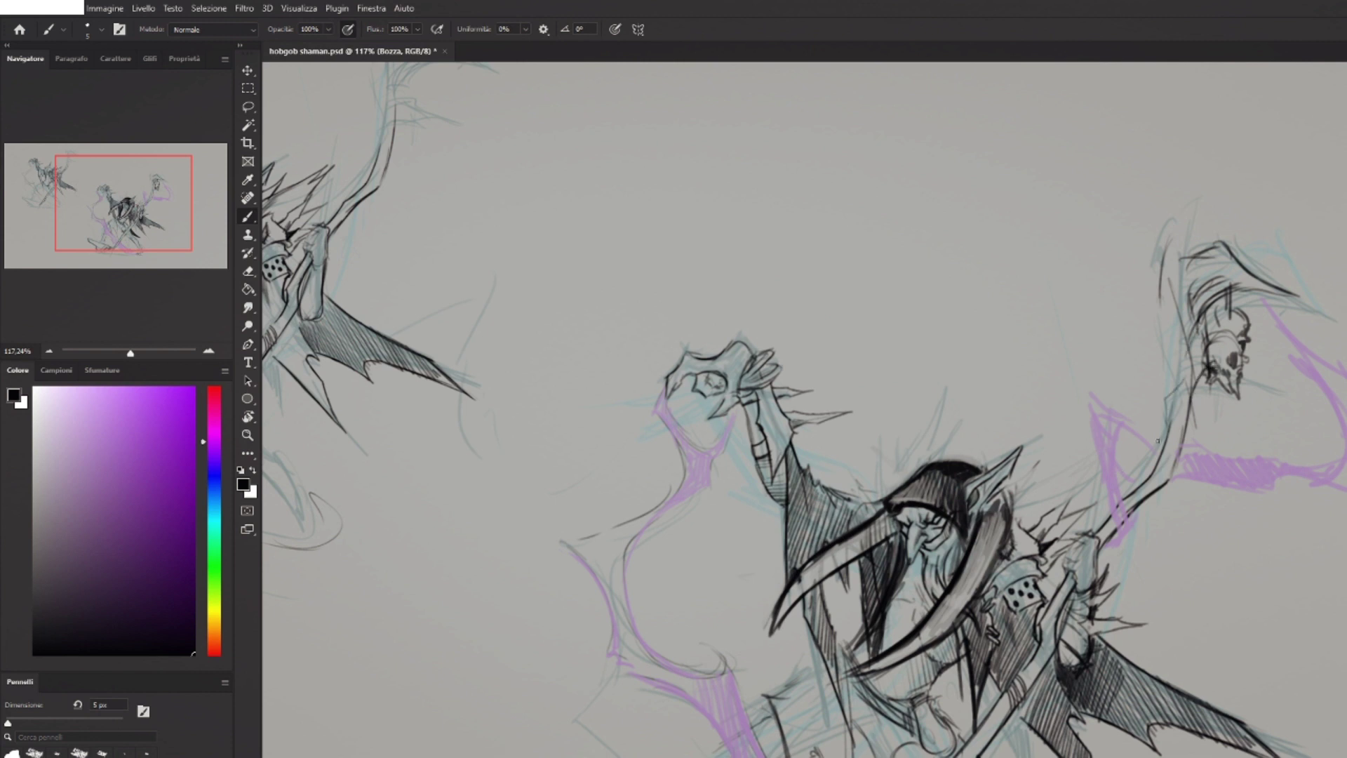
# Draw spiky strands rising behind the hood and the pointed ear.
pyautogui.moveTo(854, 447); pyautogui.dragTo(876, 495)
pyautogui.moveTo(879, 422)
pyautogui.mouseDown()
pyautogui.moveTo(892, 463)
pyautogui.moveTo(872, 506)
pyautogui.moveTo(865, 496)
pyautogui.mouseUp()
pyautogui.hotkey('ctrl', 'z')
pyautogui.hotkey('ctrl', 'z')
pyautogui.moveTo(864, 448)
pyautogui.mouseDown()
pyautogui.moveTo(872, 484)
pyautogui.moveTo(885, 435)
pyautogui.mouseUp()
pyautogui.moveTo(890, 482)
pyautogui.mouseDown()
pyautogui.moveTo(898, 429)
pyautogui.moveTo(924, 417)
pyautogui.mouseUp()
pyautogui.moveTo(925, 454)
pyautogui.mouseDown()
pyautogui.moveTo(947, 392)
pyautogui.moveTo(943, 430)
pyautogui.mouseUp()
pyautogui.moveTo(1020, 484); pyautogui.dragTo(1048, 455)
pyautogui.moveTo(1037, 492); pyautogui.dragTo(1077, 463)
pyautogui.moveTo(1051, 520); pyautogui.dragTo(1067, 498)
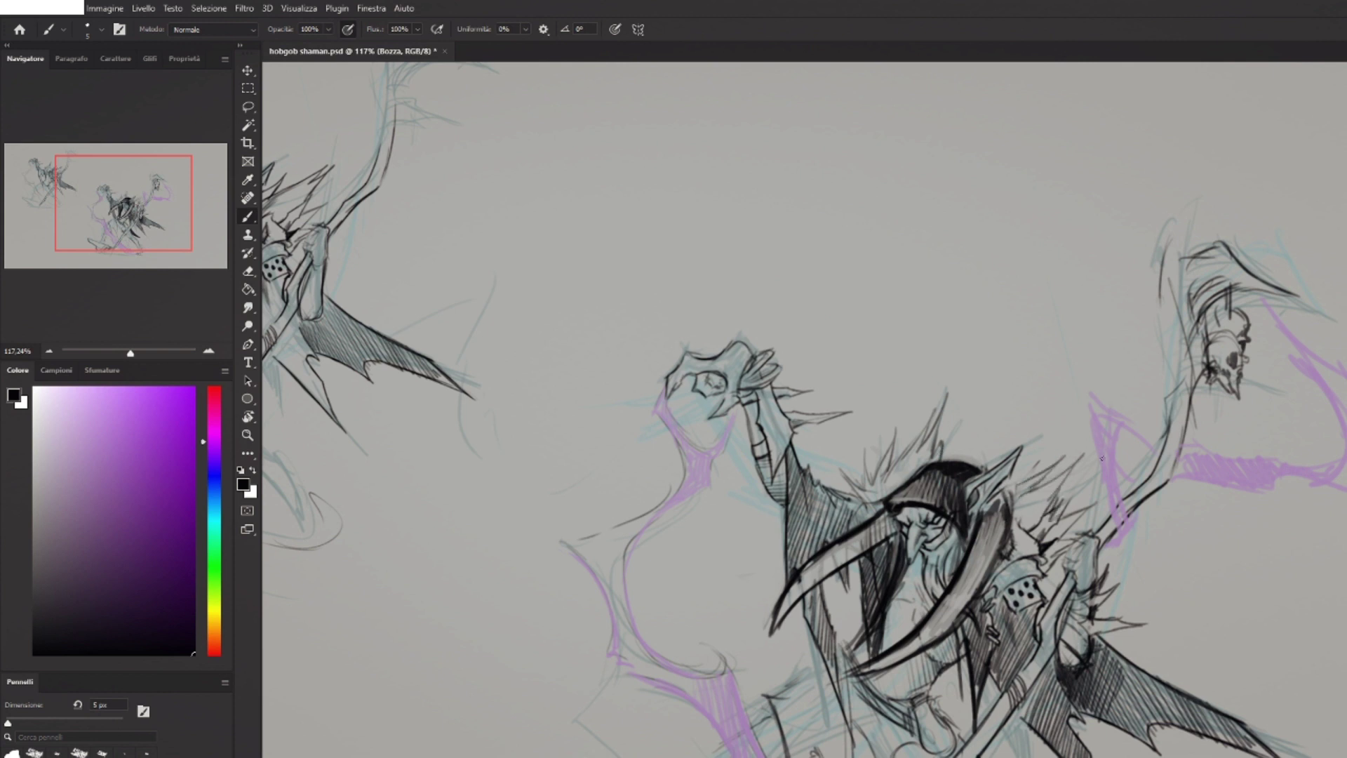
# Darken the ragged cloth strips near the staff and deepen the cloak hatching below the gripping hand.
pyautogui.moveTo(1008, 736); pyautogui.dragTo(1023, 756)
pyautogui.moveTo(1012, 709); pyautogui.dragTo(1024, 756)
pyautogui.moveTo(984, 674); pyautogui.dragTo(1000, 705)
pyautogui.moveTo(990, 686); pyautogui.dragTo(1016, 733)
pyautogui.moveTo(1010, 710); pyautogui.dragTo(1002, 729)
pyautogui.moveTo(1065, 662); pyautogui.dragTo(1089, 710)
pyautogui.moveTo(1086, 637); pyautogui.dragTo(1126, 722)
pyautogui.moveTo(1126, 668); pyautogui.dragTo(1141, 726)
# Ink the inner curve of the violet smoke to the right of the staff and add short hatch strokes.
pyautogui.moveTo(1271, 344); pyautogui.dragTo(1341, 463)
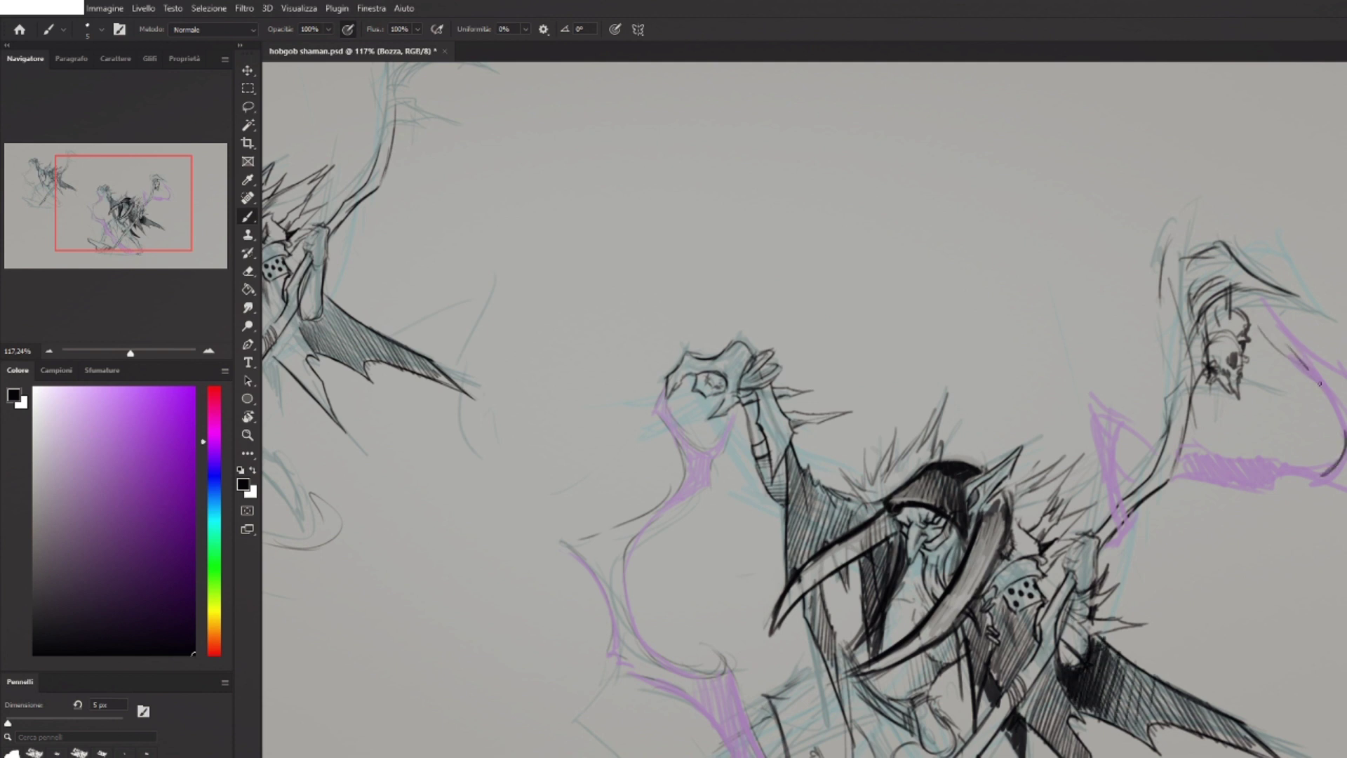
pyautogui.moveTo(1308, 370)
pyautogui.mouseDown()
pyautogui.moveTo(1337, 425)
pyautogui.moveTo(1271, 454)
pyautogui.mouseUp()
pyautogui.moveTo(1270, 491)
pyautogui.mouseDown()
pyautogui.moveTo(1283, 474)
pyautogui.moveTo(1266, 476)
pyautogui.mouseUp()
pyautogui.moveTo(1287, 470); pyautogui.dragTo(1313, 477)
pyautogui.moveTo(1273, 456)
pyautogui.mouseDown()
pyautogui.moveTo(1298, 480)
pyautogui.moveTo(1343, 484)
pyautogui.mouseUp()
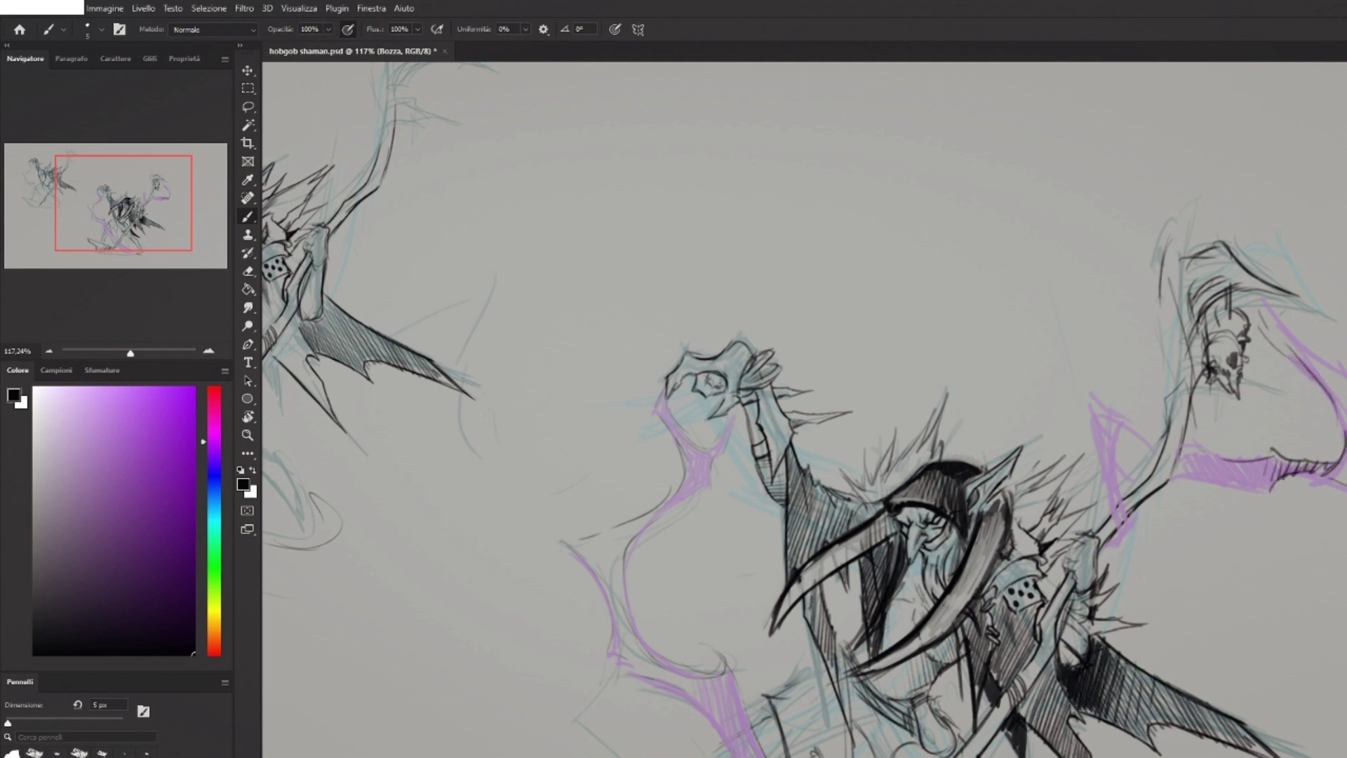
# Ink the edges of the small violet wisp on the left side of the upper staff.
pyautogui.moveTo(1259, 494)
pyautogui.mouseDown()
pyautogui.moveTo(1196, 477)
pyautogui.moveTo(1091, 400)
pyautogui.moveTo(1113, 494)
pyautogui.mouseUp()
pyautogui.moveTo(1094, 405); pyautogui.dragTo(1123, 536)
pyautogui.moveTo(1108, 470); pyautogui.dragTo(1126, 524)
pyautogui.moveTo(1115, 425)
pyautogui.mouseDown()
pyautogui.moveTo(1152, 469)
pyautogui.moveTo(1154, 457)
pyautogui.mouseUp()
# Ink the inner edge of the violet smoke trail curving down from the raised hand.
pyautogui.moveTo(953, 539); pyautogui.dragTo(1214, 472)
pyautogui.moveTo(939, 372); pyautogui.dragTo(888, 472)
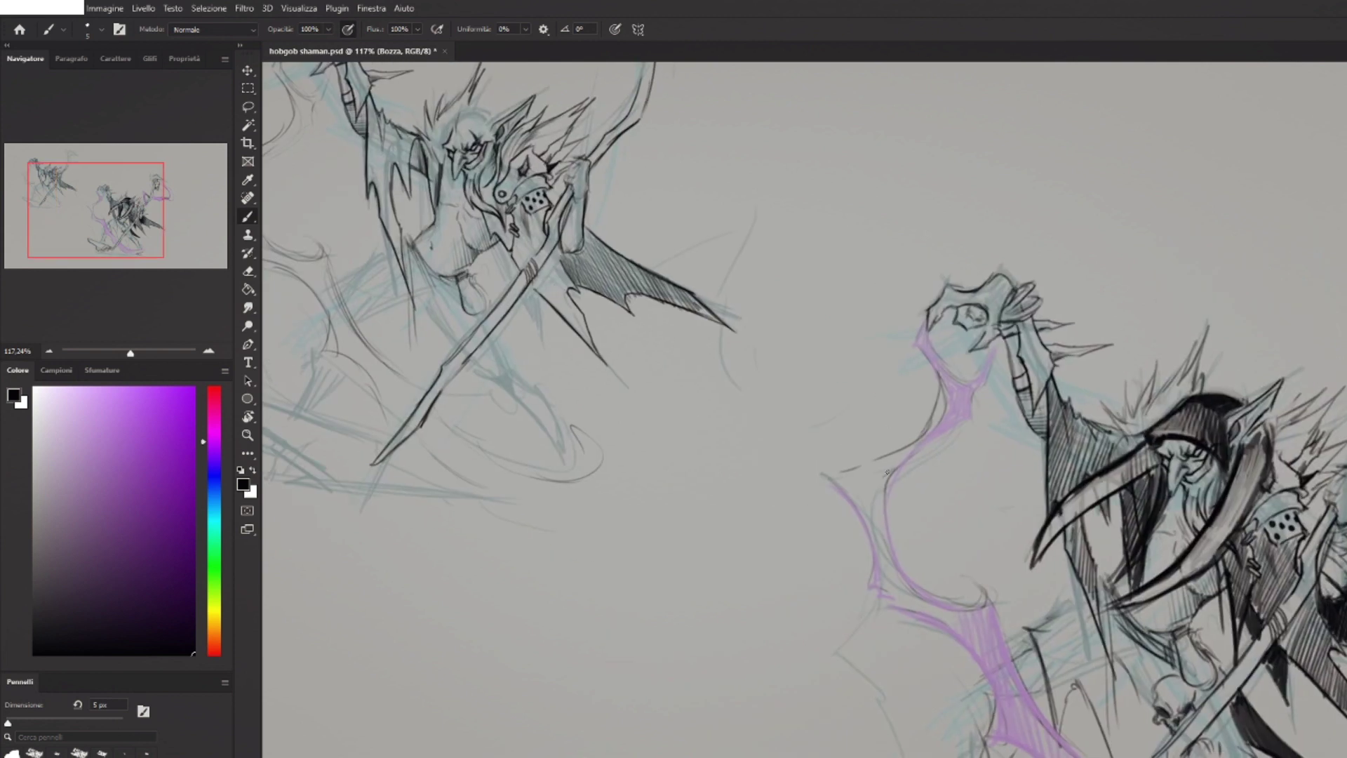
pyautogui.moveTo(951, 426); pyautogui.dragTo(894, 469)
pyautogui.moveTo(934, 425); pyautogui.dragTo(898, 475)
pyautogui.moveTo(948, 402); pyautogui.dragTo(908, 453)
pyautogui.moveTo(961, 420)
pyautogui.mouseDown()
pyautogui.moveTo(899, 468)
pyautogui.moveTo(911, 579)
pyautogui.moveTo(978, 583)
pyautogui.mouseUp()
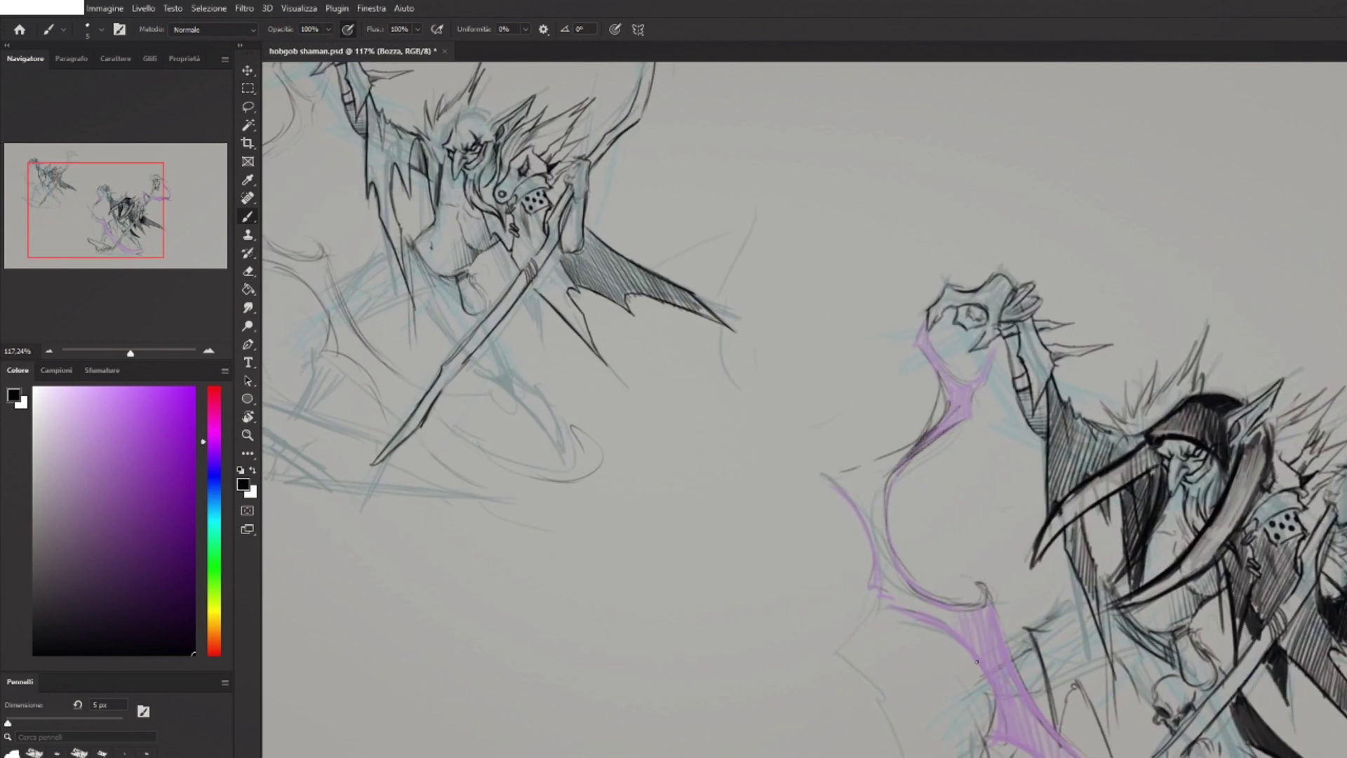
# Save the drawing and show the whole canvas.
pyautogui.moveTo(971, 653)
pyautogui.mouseDown()
pyautogui.moveTo(989, 749)
pyautogui.moveTo(690, 675)
pyautogui.mouseUp()
pyautogui.scroll(-4, 1248, 723)
pyautogui.scroll(3, 1226, 730)
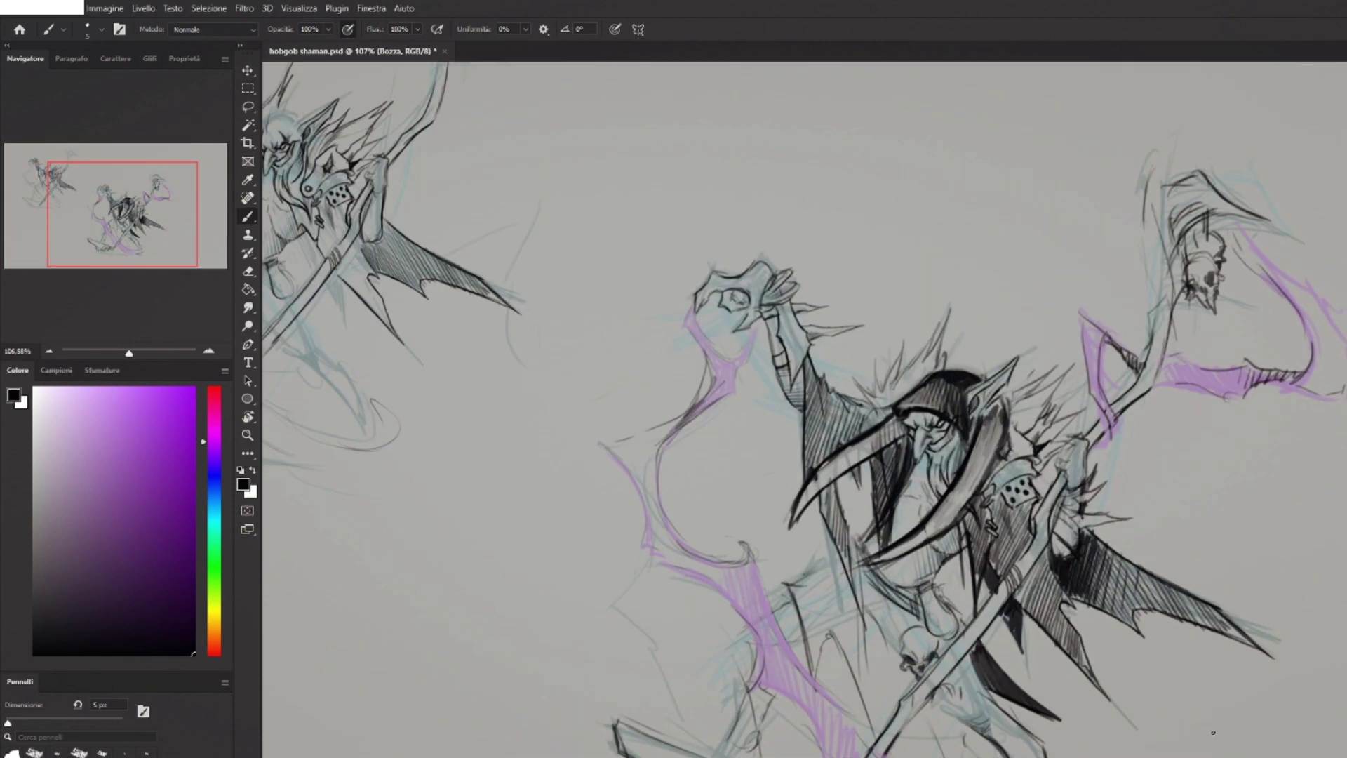
pyautogui.hotkey('ctrl', 's')
pyautogui.hotkey('ctrl', '0')
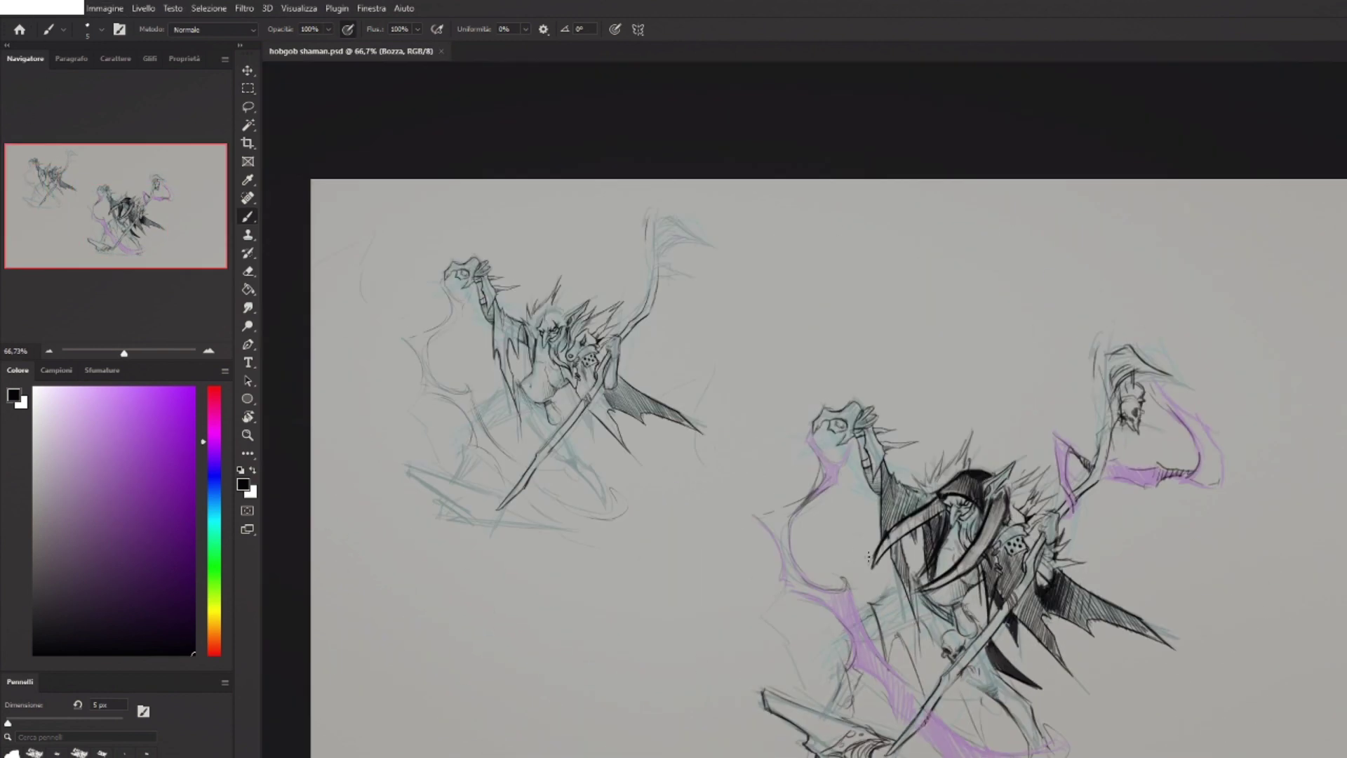
# Scale down the inked shaman and move it to the canvas's upper-right area.
pyautogui.hotkey('ctrl', 't')
pyautogui.moveTo(1223, 317); pyautogui.dragTo(1097, 384)
pyautogui.moveTo(911, 596); pyautogui.dragTo(1303, 372)
pyautogui.press('Return')
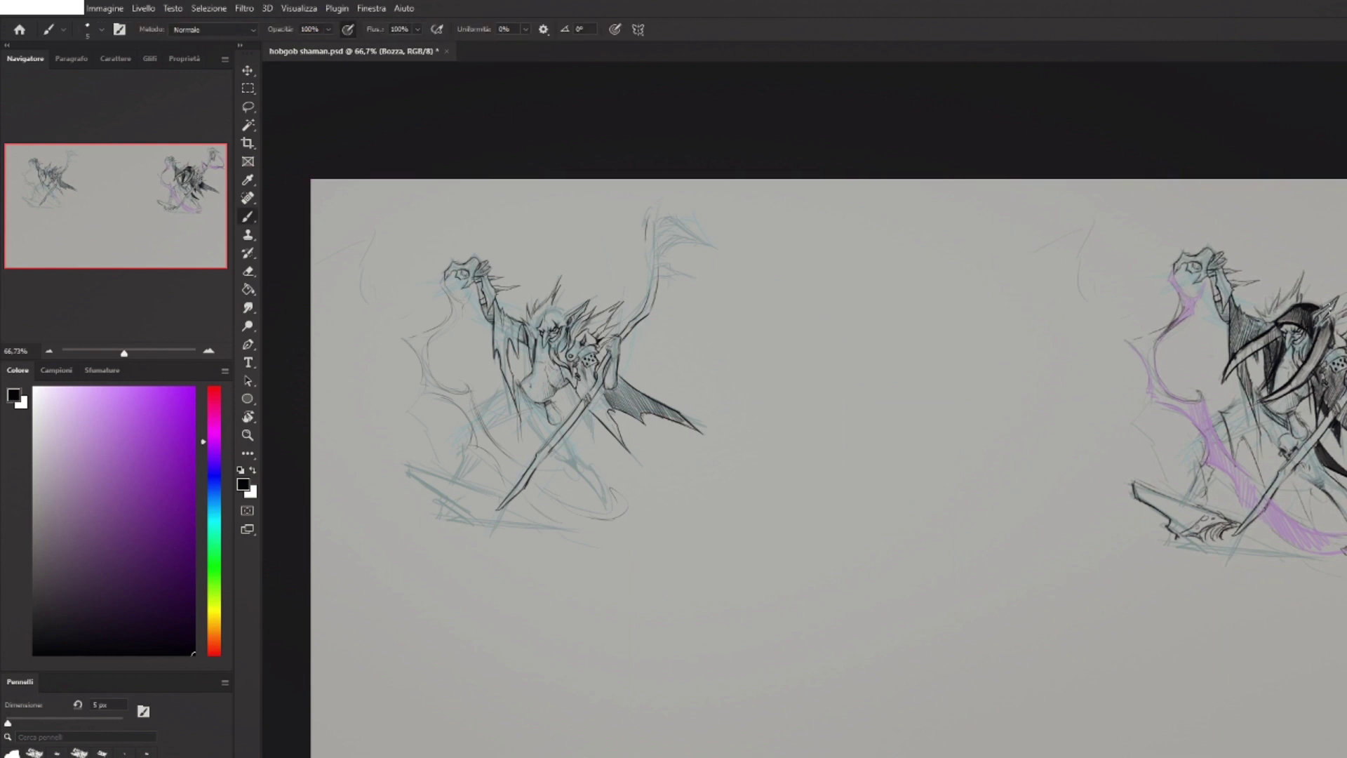
# Paste another copy of the inked shaman in the lower middle of the canvas and enlarge it slightly.
pyautogui.hotkey('ctrl', 'v')
pyautogui.hotkey('ctrl', 't')
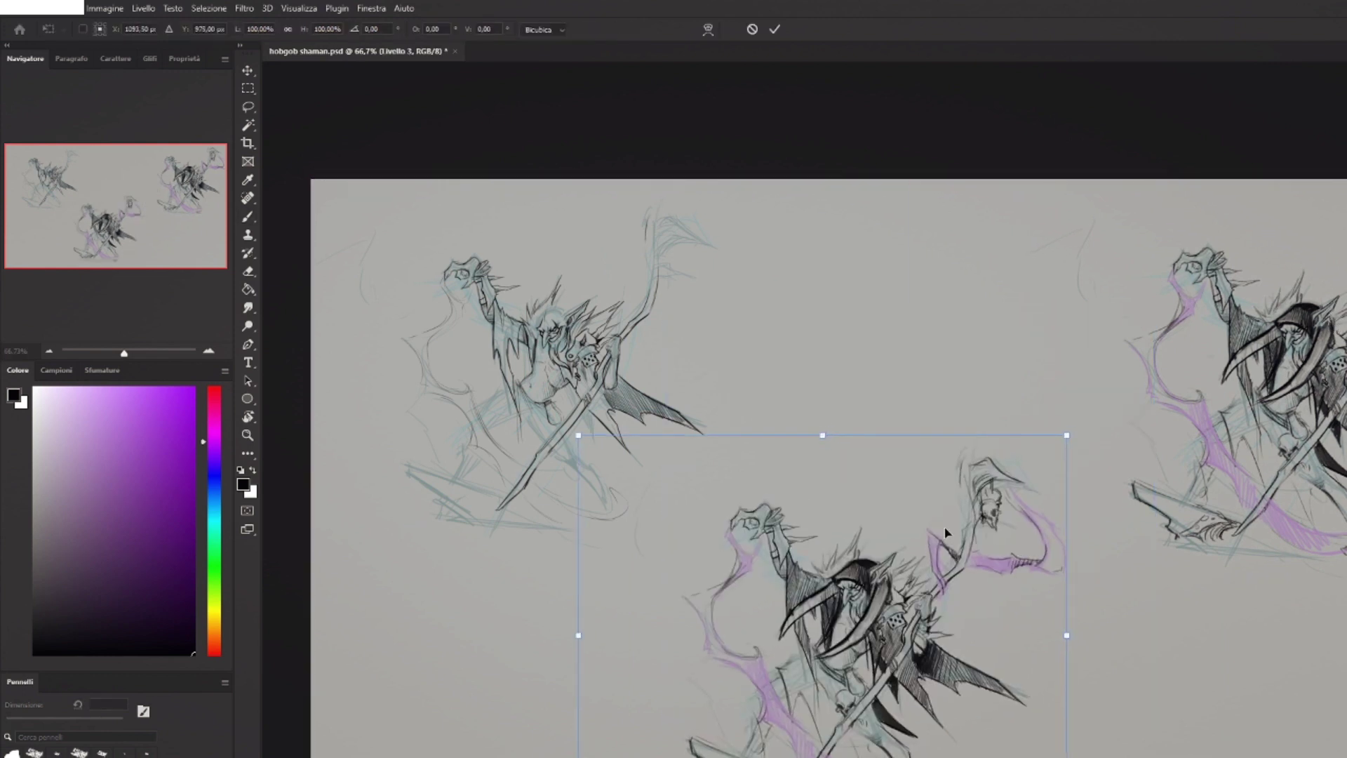
pyautogui.moveTo(1067, 436); pyautogui.dragTo(1113, 395)
pyautogui.press('Return')
pyautogui.scroll(2, 807, 736)
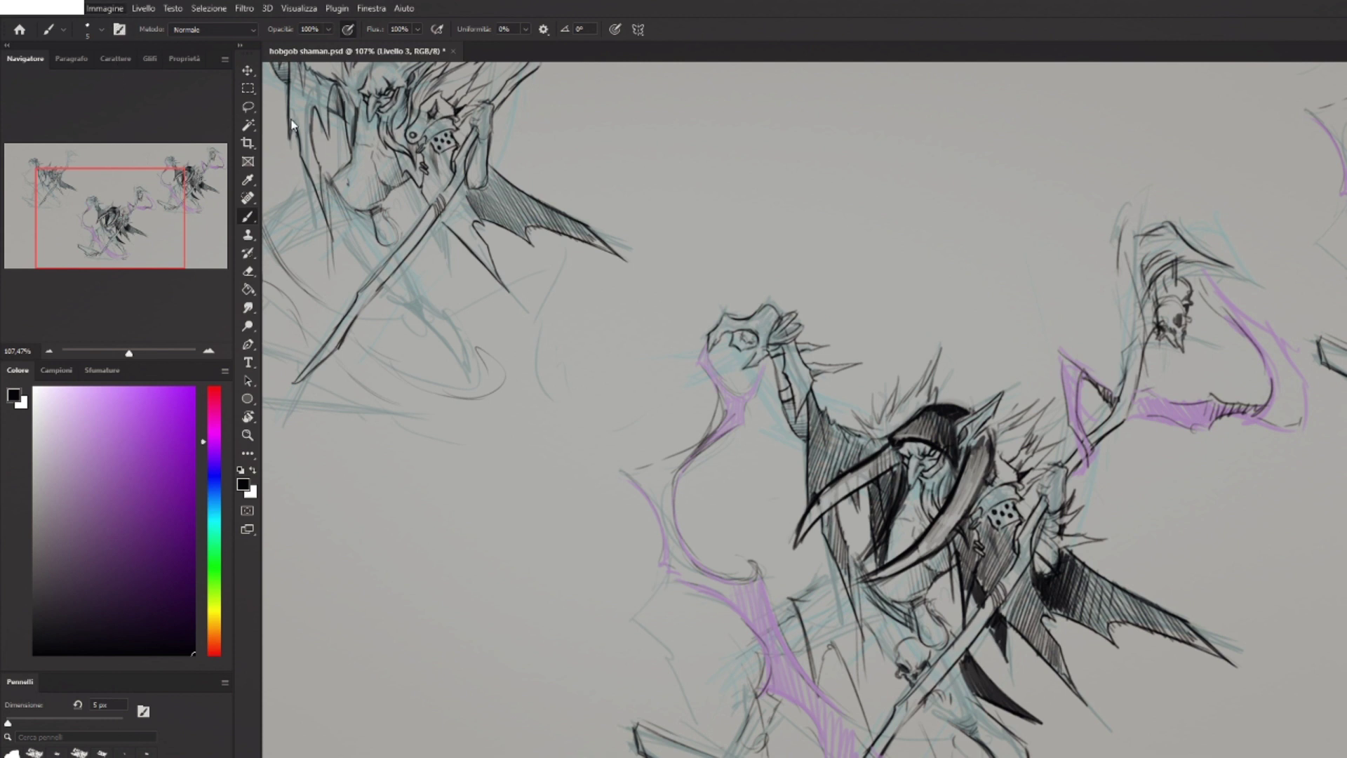
pyautogui.press('i')
pyautogui.press('b')
pyautogui.click(292, 124)
pyautogui.moveTo(1301, 266)
pyautogui.mouseDown()
pyautogui.moveTo(1267, 267)
pyautogui.moveTo(1343, 272)
pyautogui.moveTo(1241, 276)
pyautogui.mouseUp()
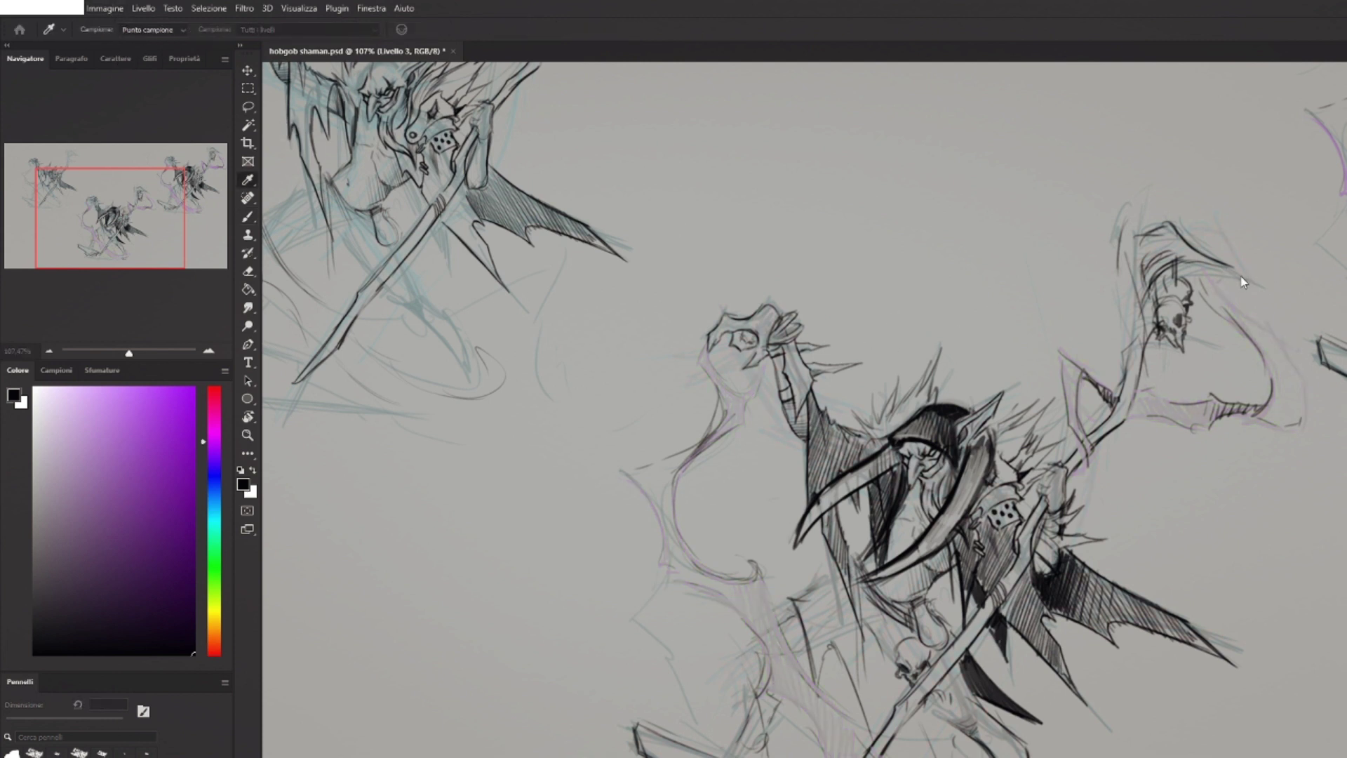
pyautogui.press('b')
pyautogui.hotkey('ctrl', 'shift', 'z')
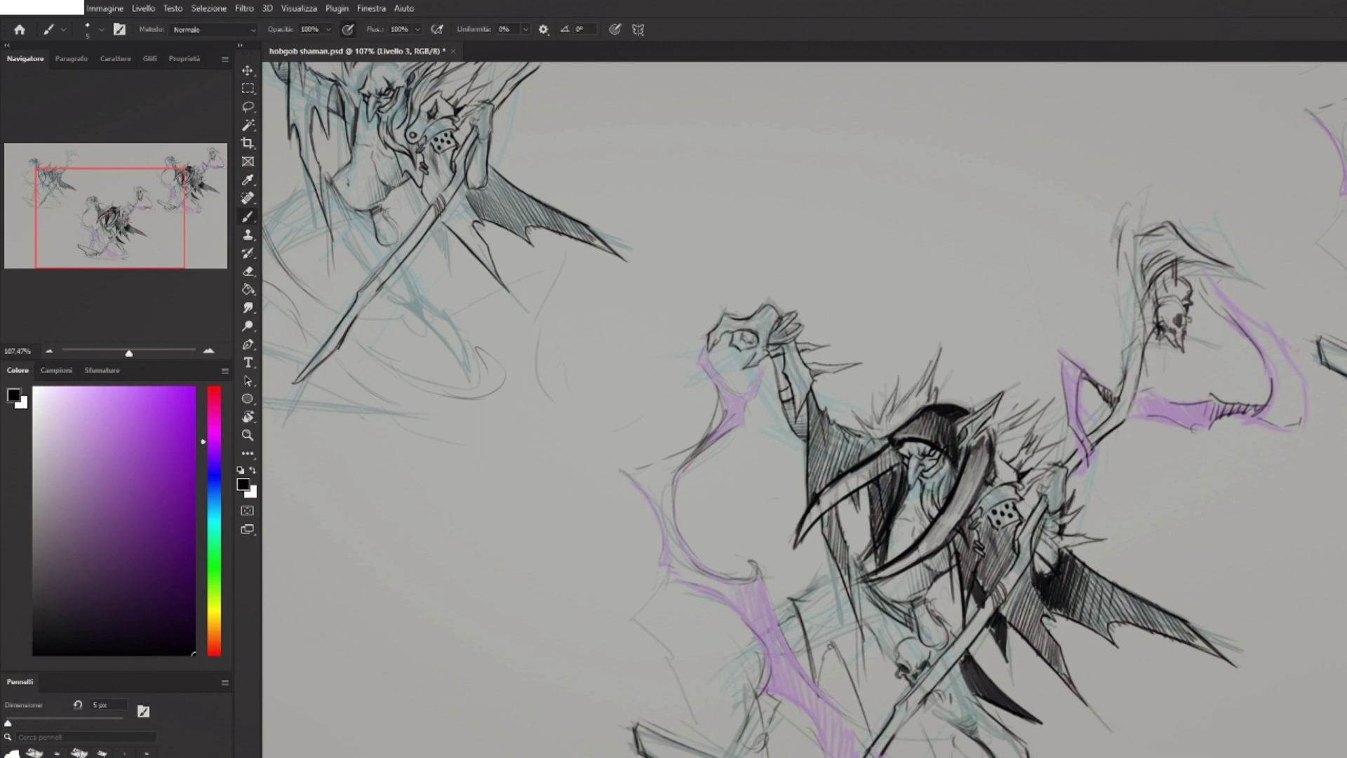
# Try blocking in the pasted shaman's lower robe with broad dark strokes, using a 15 px brush.
pyautogui.keyDown('alt'); pyautogui.scroll(5, 894, 751); pyautogui.keyUp('alt')
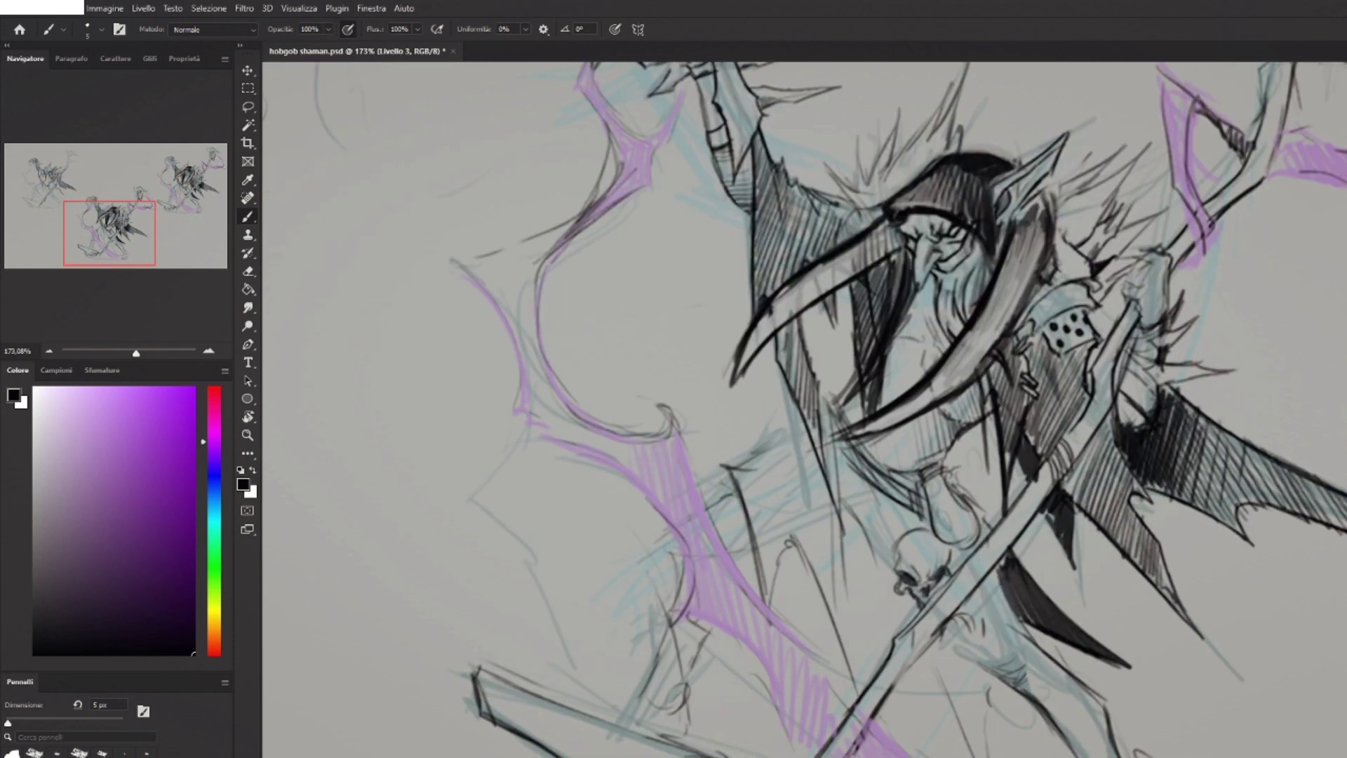
pyautogui.keyDown('alt'); pyautogui.scroll(-4, 935, 546); pyautogui.keyUp('alt')
pyautogui.press(']')
pyautogui.press(']')
pyautogui.press(']')
pyautogui.moveTo(848, 491)
pyautogui.mouseDown()
pyautogui.moveTo(872, 625)
pyautogui.moveTo(885, 629)
pyautogui.mouseUp()
pyautogui.moveTo(883, 512)
pyautogui.mouseDown()
pyautogui.moveTo(902, 619)
pyautogui.moveTo(920, 535)
pyautogui.mouseUp()
pyautogui.moveTo(901, 527)
pyautogui.mouseDown()
pyautogui.moveTo(922, 575)
pyautogui.moveTo(901, 607)
pyautogui.mouseUp()
pyautogui.moveTo(892, 670)
pyautogui.mouseDown()
pyautogui.moveTo(940, 652)
pyautogui.moveTo(915, 635)
pyautogui.moveTo(961, 610)
pyautogui.moveTo(1010, 670)
pyautogui.moveTo(989, 605)
pyautogui.moveTo(804, 495)
pyautogui.moveTo(852, 512)
pyautogui.moveTo(799, 594)
pyautogui.moveTo(808, 669)
pyautogui.mouseUp()
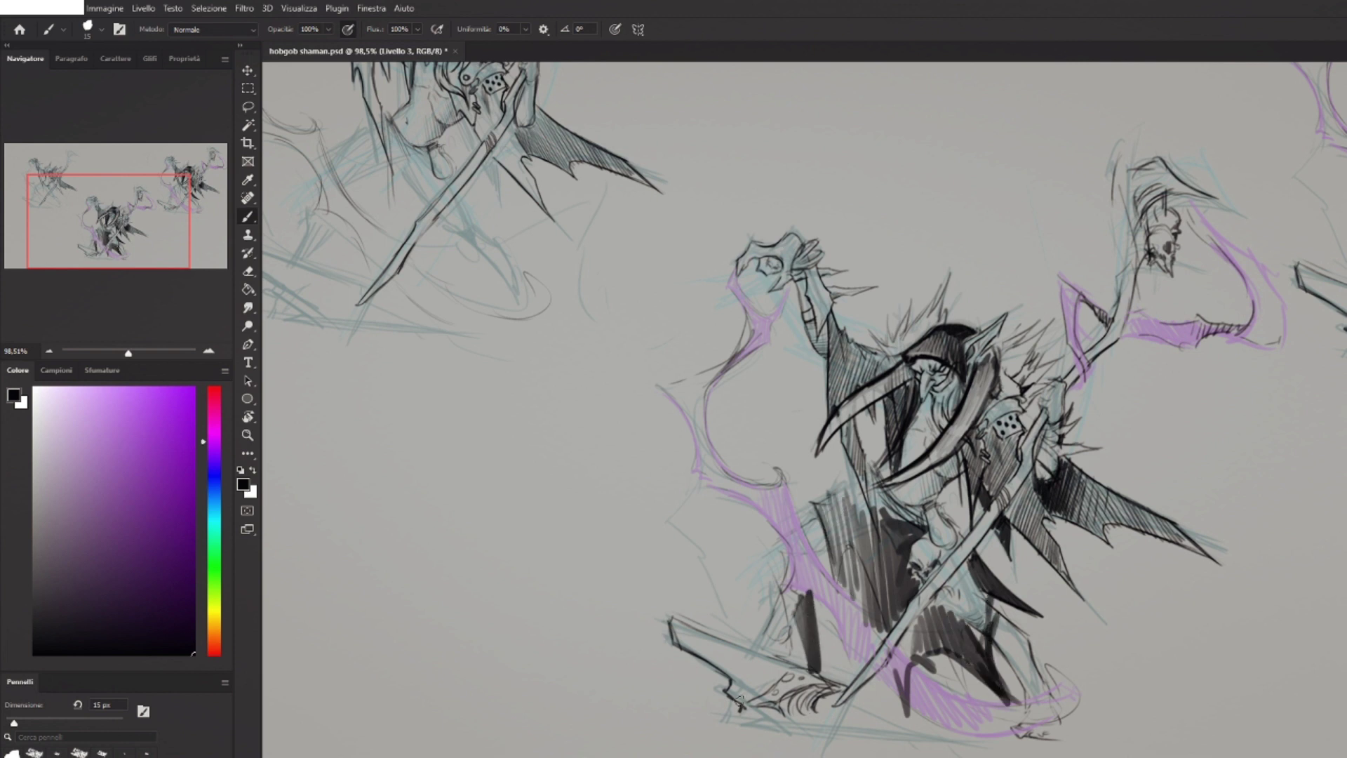
# Undo the broad dark strokes on the lower robe, keeping the enlarged copy in place.
pyautogui.hotkey('ctrl', 'z')
pyautogui.hotkey('ctrl', 'z')
pyautogui.hotkey('ctrl', 'z')
pyautogui.hotkey('ctrl', 'z')
pyautogui.hotkey('ctrl', 'z')
pyautogui.hotkey('ctrl', 'z')
pyautogui.hotkey('ctrl', 'z')
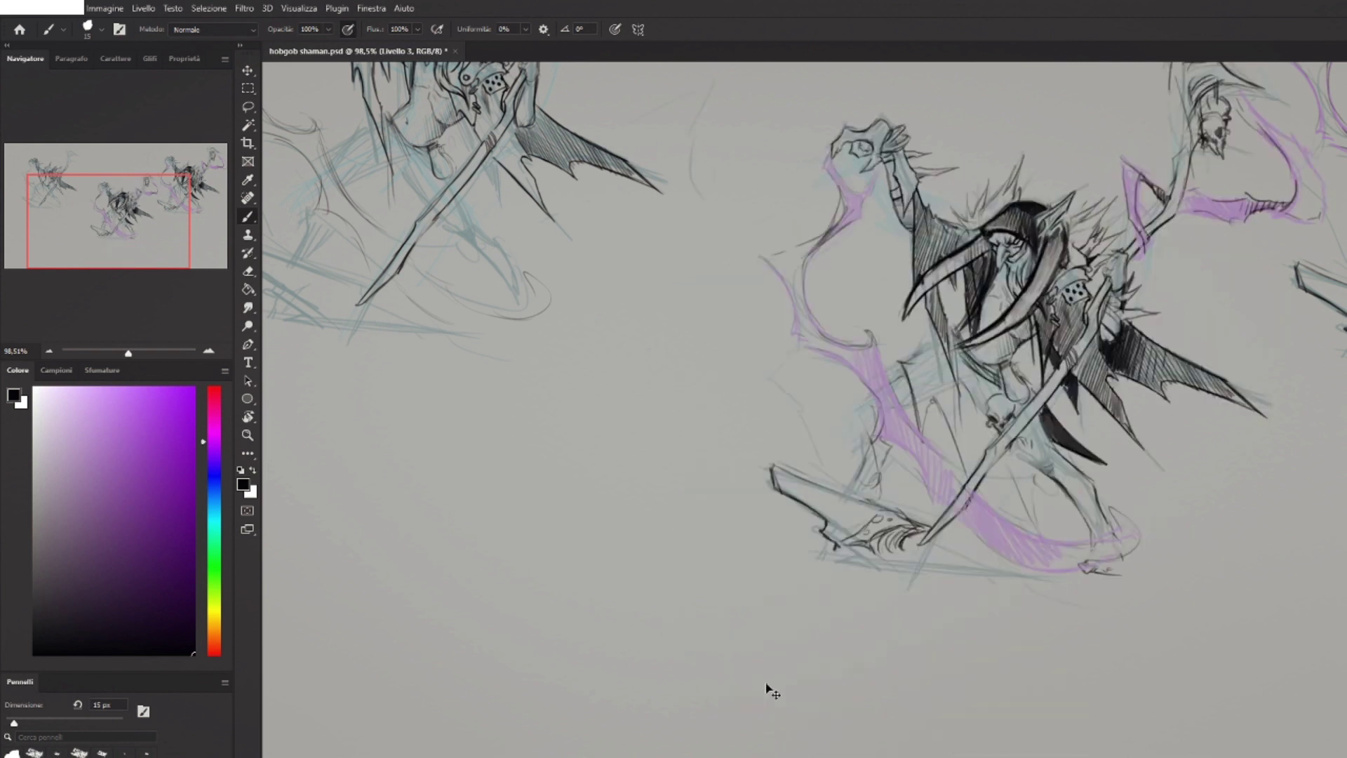
pyautogui.hotkey('ctrl', 'shift', 'z')
# Draw wrapped bands around the shaman's lower leg near the staff side with a 6 px brush.
pyautogui.press('[')
pyautogui.press('[')
pyautogui.press('[')
pyautogui.press('[')
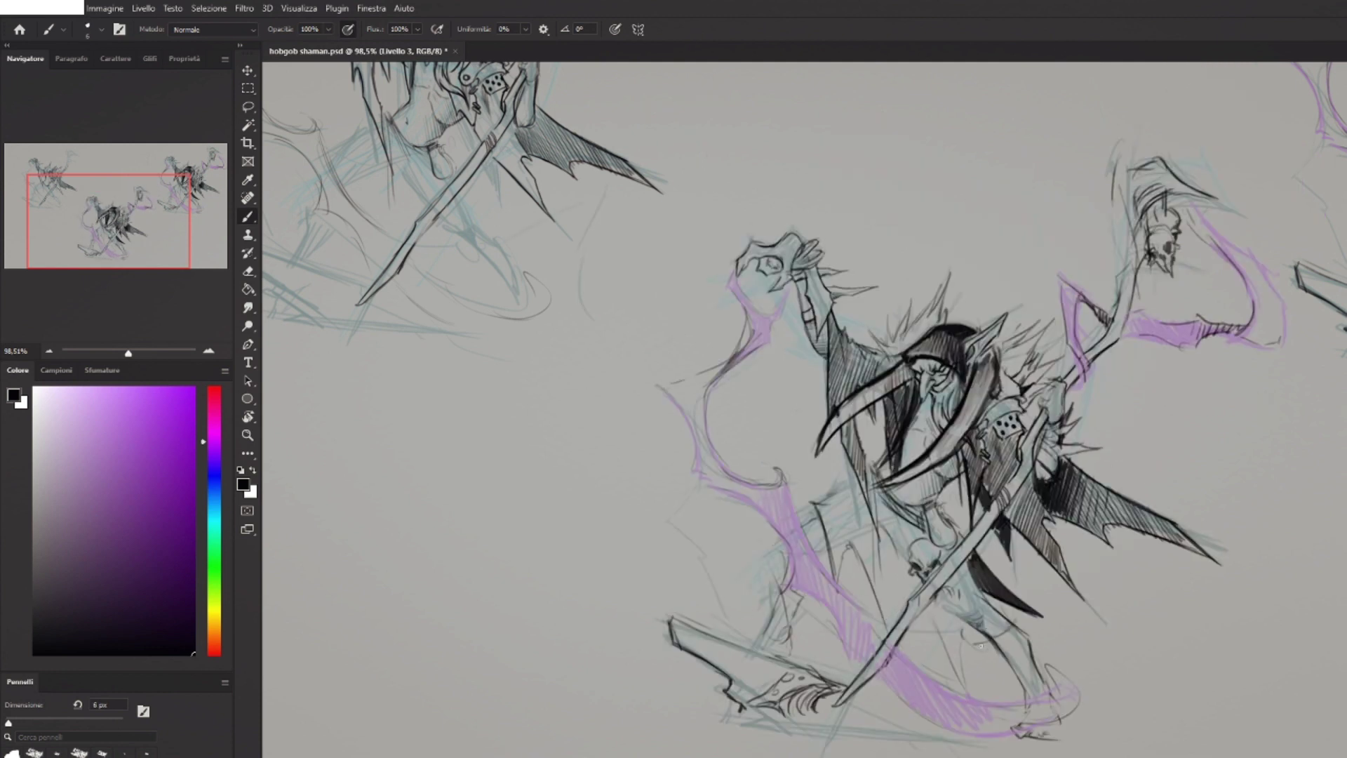
pyautogui.moveTo(979, 645)
pyautogui.mouseDown()
pyautogui.moveTo(1028, 651)
pyautogui.moveTo(1013, 676)
pyautogui.moveTo(1045, 693)
pyautogui.mouseUp()
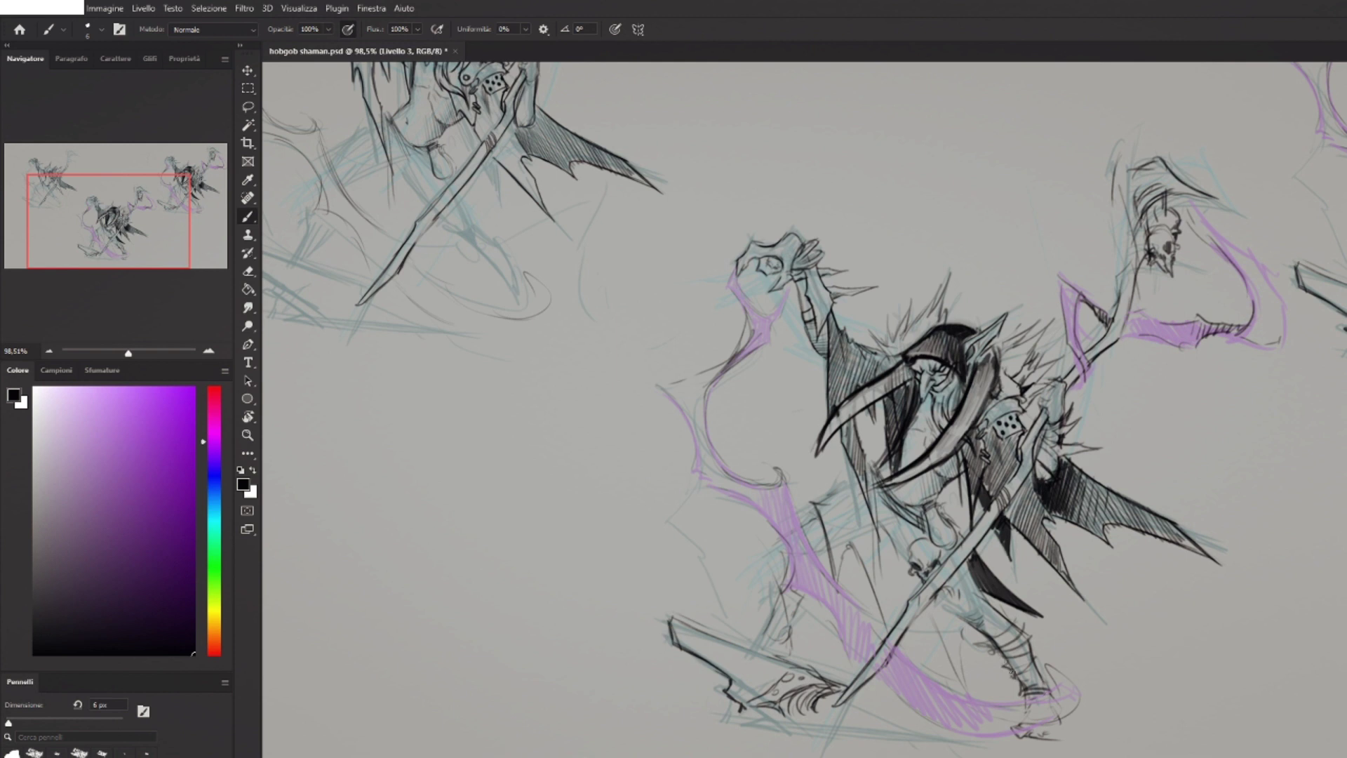
# Draw and hatch the cloth hanging between the staff and the wrapped leg, erasing the stray marks.
pyautogui.moveTo(978, 642)
pyautogui.mouseDown()
pyautogui.moveTo(1012, 617)
pyautogui.moveTo(981, 663)
pyautogui.moveTo(984, 710)
pyautogui.mouseUp()
pyautogui.moveTo(947, 651); pyautogui.dragTo(990, 701)
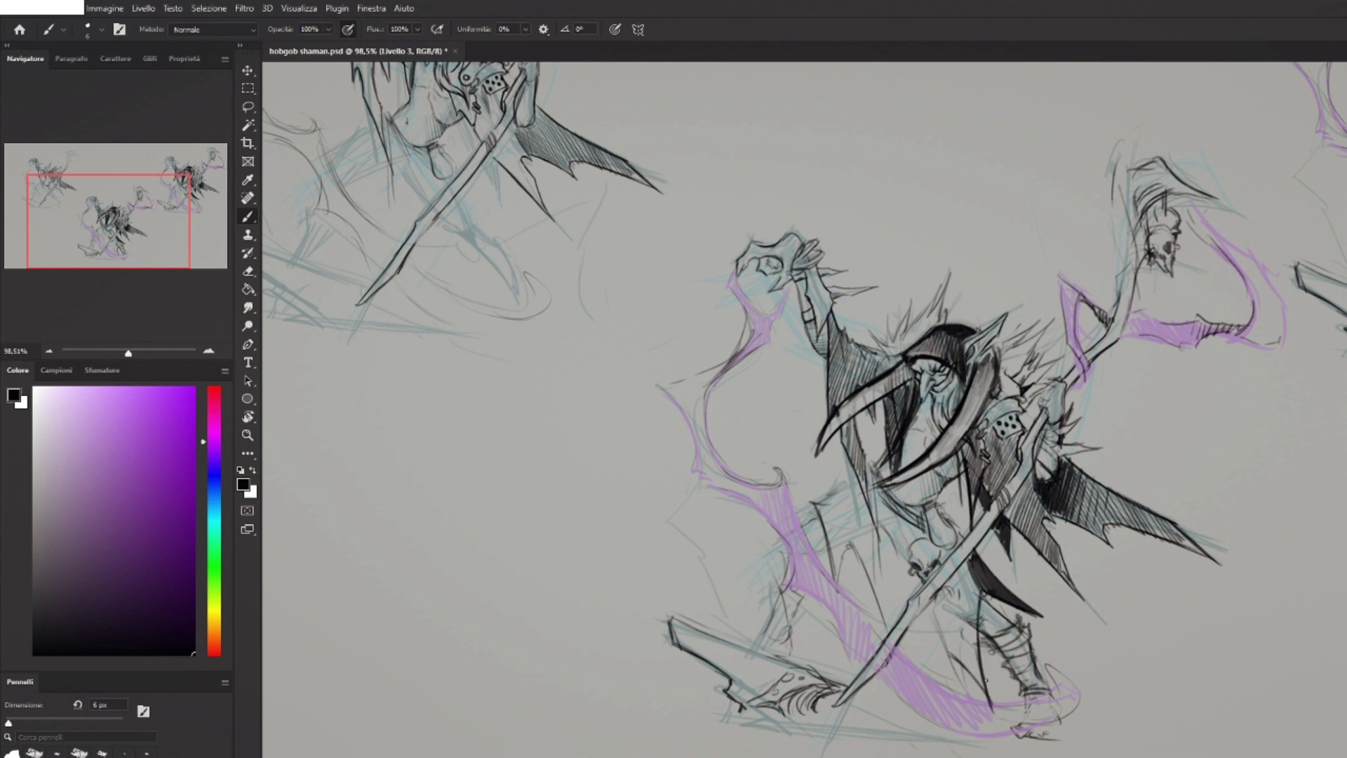
pyautogui.moveTo(936, 606); pyautogui.dragTo(979, 682)
pyautogui.moveTo(961, 561); pyautogui.dragTo(981, 635)
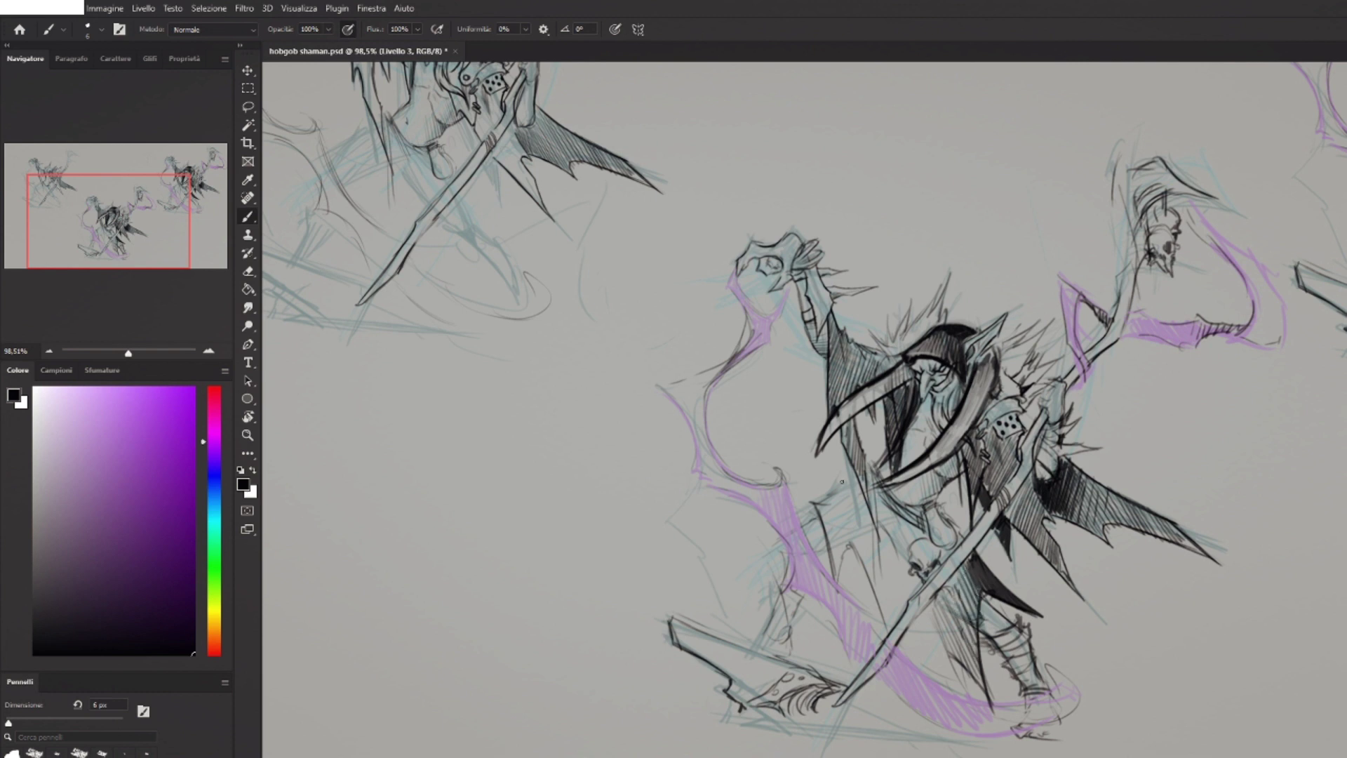
pyautogui.press('e')
pyautogui.moveTo(961, 574)
pyautogui.mouseDown()
pyautogui.moveTo(947, 665)
pyautogui.moveTo(960, 616)
pyautogui.mouseUp()
pyautogui.press('b')
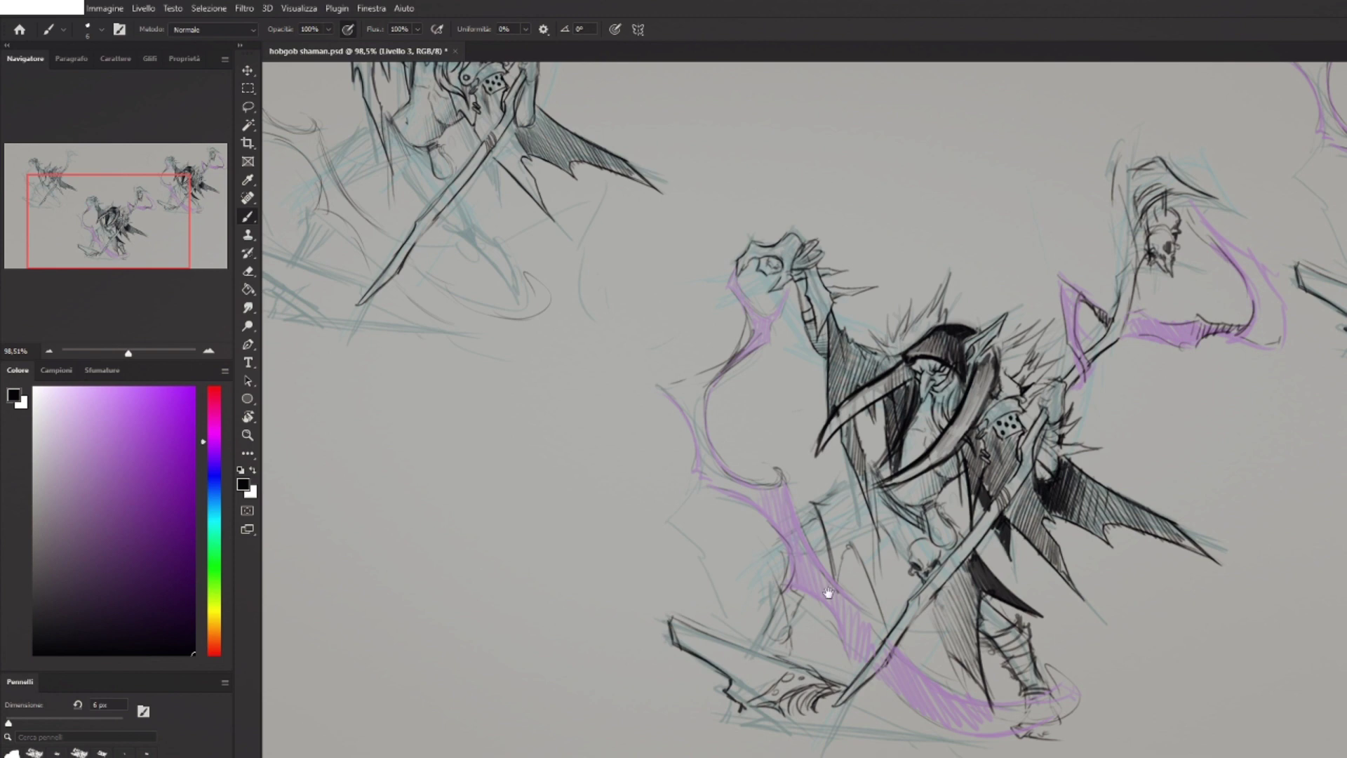
# Sketch the shaman's other foot and ankle above the broken plank with a 4 px brush.
pyautogui.moveTo(828, 593); pyautogui.dragTo(837, 659)
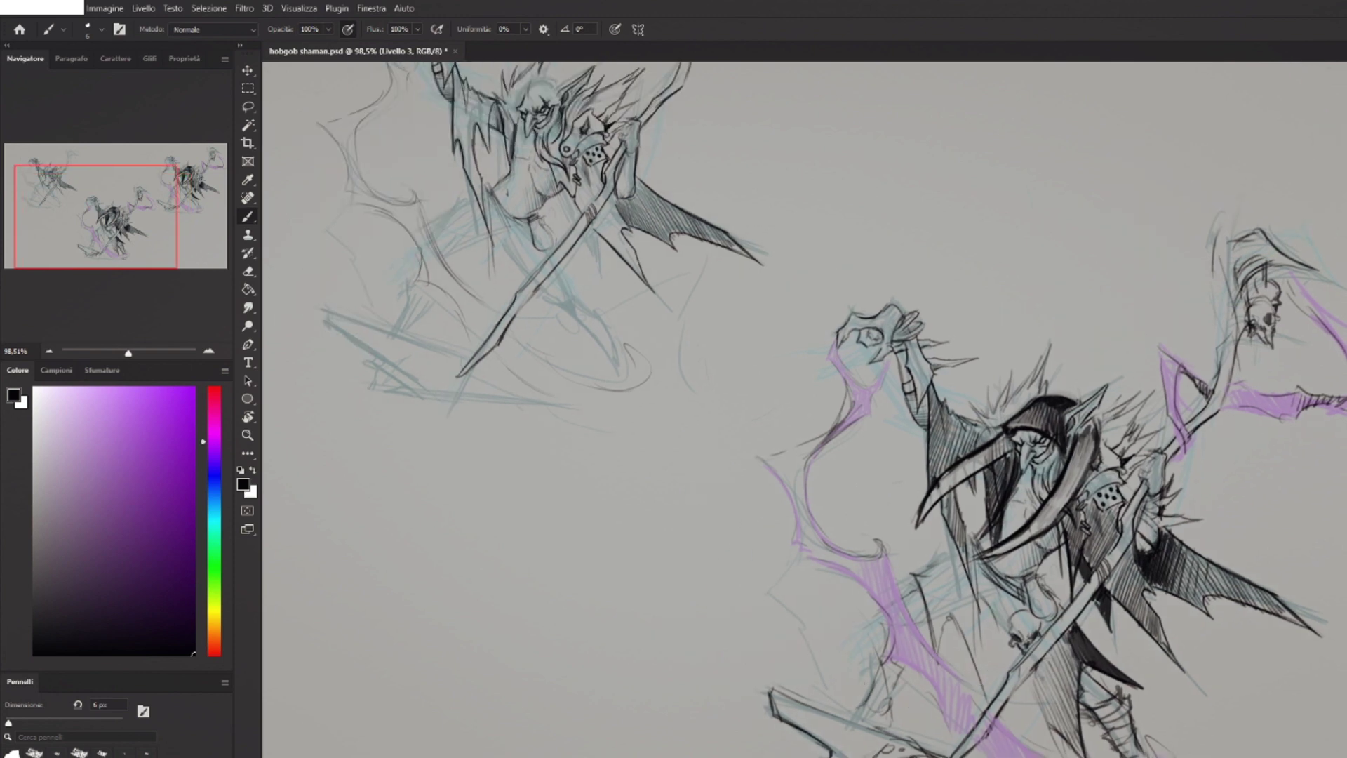
pyautogui.scroll(4, 850, 713)
pyautogui.press('[')
pyautogui.press('[')
pyautogui.moveTo(892, 685)
pyautogui.mouseDown()
pyautogui.moveTo(881, 686)
pyautogui.moveTo(913, 670)
pyautogui.moveTo(919, 698)
pyautogui.moveTo(990, 701)
pyautogui.mouseUp()
pyautogui.moveTo(927, 673); pyautogui.dragTo(960, 655)
pyautogui.moveTo(1018, 592); pyautogui.dragTo(1001, 663)
# Lasso the sketched foot and transform it so it rests on the plank, then deselect it.
pyautogui.click(247, 107)
pyautogui.moveTo(890, 694)
pyautogui.mouseDown()
pyautogui.moveTo(951, 665)
pyautogui.moveTo(886, 707)
pyautogui.mouseUp()
pyautogui.hotkey('ctrl', 't')
pyautogui.moveTo(910, 684)
pyautogui.mouseDown()
pyautogui.moveTo(877, 666)
pyautogui.moveTo(1004, 696)
pyautogui.moveTo(996, 638)
pyautogui.moveTo(979, 621)
pyautogui.moveTo(1028, 581)
pyautogui.mouseUp()
pyautogui.press('Return')
pyautogui.hotkey('ctrl', 'd')
pyautogui.press('b')
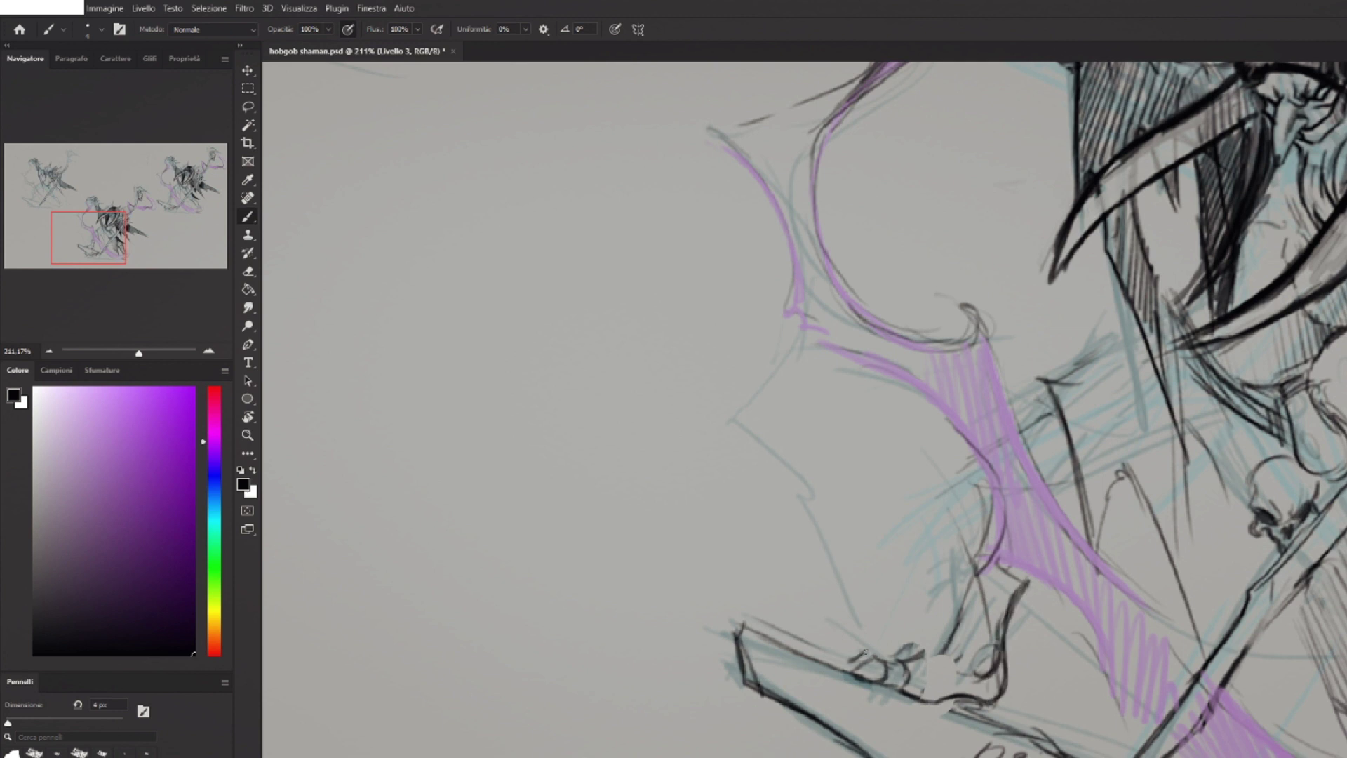
# Ink the toes, heel and shin of the foot on the plank, adding spikes and dark hatching.
pyautogui.moveTo(868, 650)
pyautogui.mouseDown()
pyautogui.moveTo(835, 670)
pyautogui.moveTo(880, 684)
pyautogui.moveTo(949, 628)
pyautogui.mouseUp()
pyautogui.moveTo(966, 586); pyautogui.dragTo(989, 609)
pyautogui.moveTo(968, 583); pyautogui.dragTo(1022, 655)
pyautogui.hotkey('ctrl', 'z')
pyautogui.hotkey('ctrl', 'z')
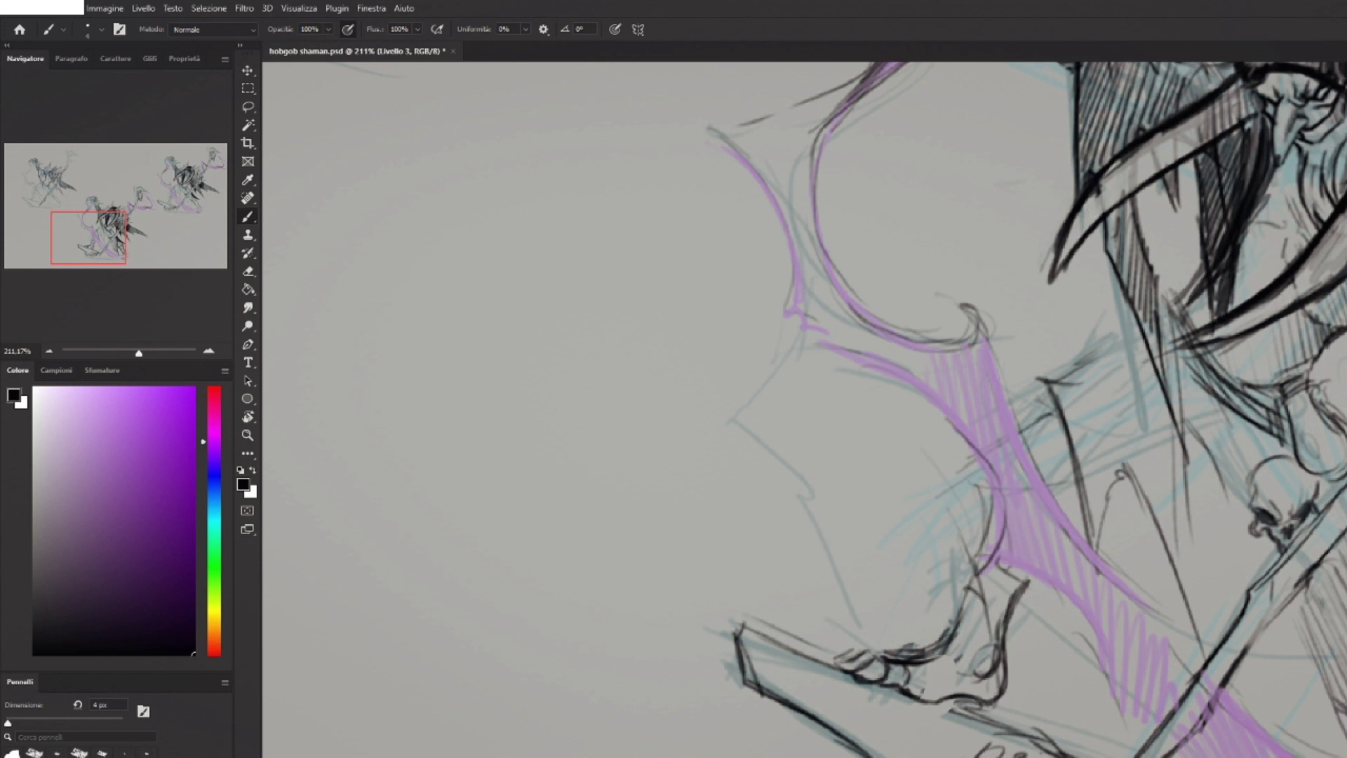
pyautogui.moveTo(976, 638)
pyautogui.mouseDown()
pyautogui.moveTo(999, 607)
pyautogui.moveTo(964, 568)
pyautogui.moveTo(972, 494)
pyautogui.moveTo(999, 494)
pyautogui.moveTo(970, 542)
pyautogui.mouseUp()
pyautogui.moveTo(986, 640)
pyautogui.mouseDown()
pyautogui.moveTo(955, 690)
pyautogui.moveTo(957, 628)
pyautogui.moveTo(956, 701)
pyautogui.moveTo(986, 676)
pyautogui.moveTo(845, 672)
pyautogui.mouseUp()
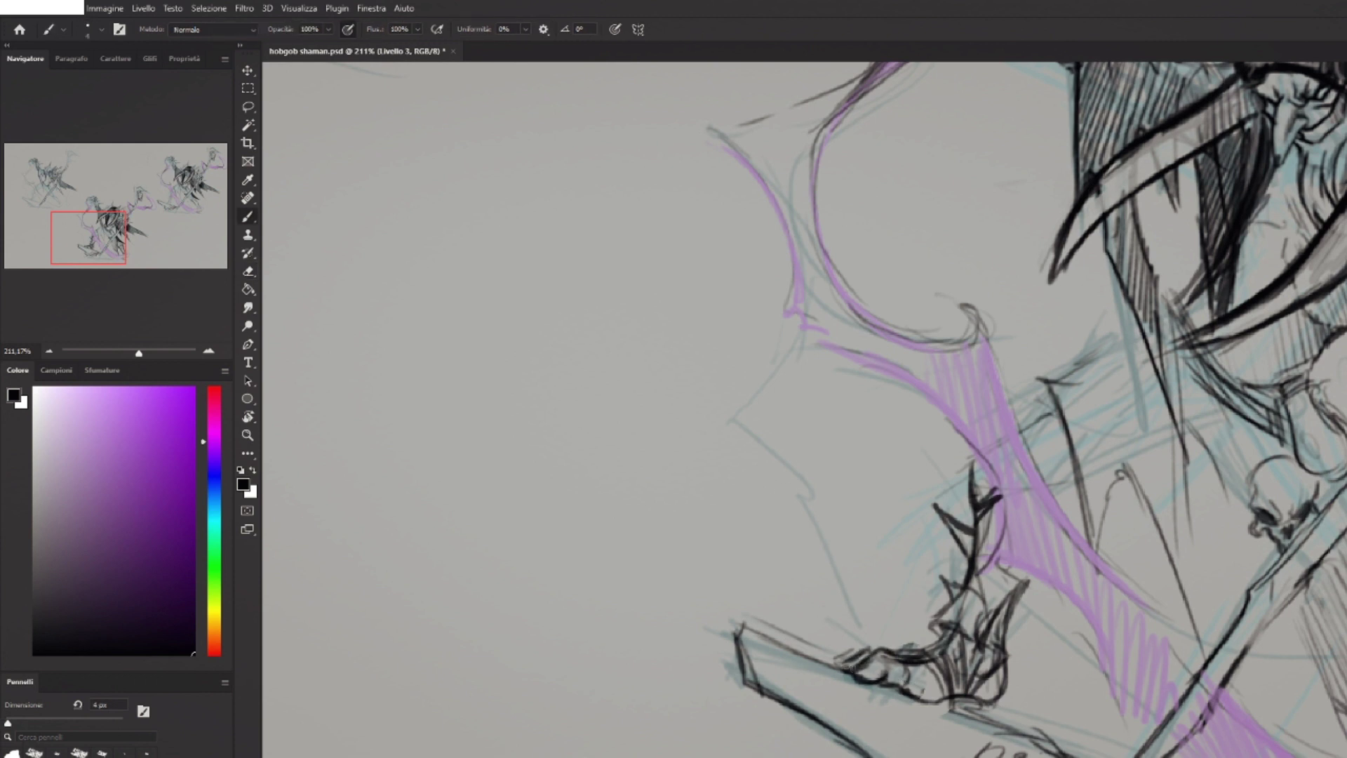
# Darken the edges of the plank under the foot and clean up its pointed end with the eraser.
pyautogui.moveTo(958, 705); pyautogui.dragTo(1040, 740)
pyautogui.moveTo(738, 623)
pyautogui.mouseDown()
pyautogui.moveTo(831, 658)
pyautogui.moveTo(790, 708)
pyautogui.mouseUp()
pyautogui.press('e')
pyautogui.moveTo(754, 683)
pyautogui.mouseDown()
pyautogui.moveTo(733, 648)
pyautogui.moveTo(735, 608)
pyautogui.moveTo(751, 677)
pyautogui.moveTo(813, 726)
pyautogui.mouseUp()
pyautogui.press('b')
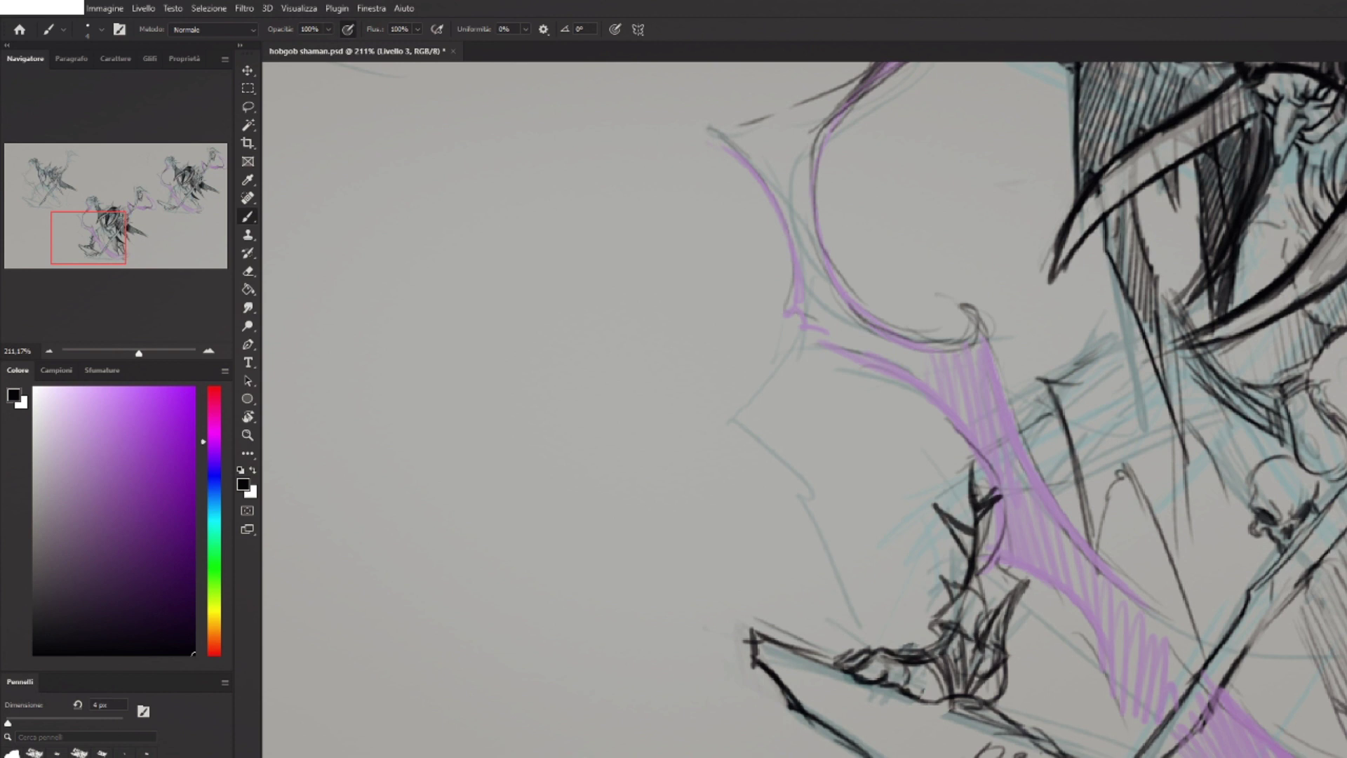
# Draw a small spotted, pointed shape with a hatched underside on the plank beside the foot.
pyautogui.moveTo(1014, 721); pyautogui.dragTo(1057, 656)
pyautogui.moveTo(1059, 659)
pyautogui.mouseDown()
pyautogui.moveTo(1094, 729)
pyautogui.moveTo(1088, 708)
pyautogui.mouseUp()
pyautogui.moveTo(1038, 754); pyautogui.dragTo(1076, 712)
pyautogui.moveTo(1056, 648); pyautogui.dragTo(1091, 723)
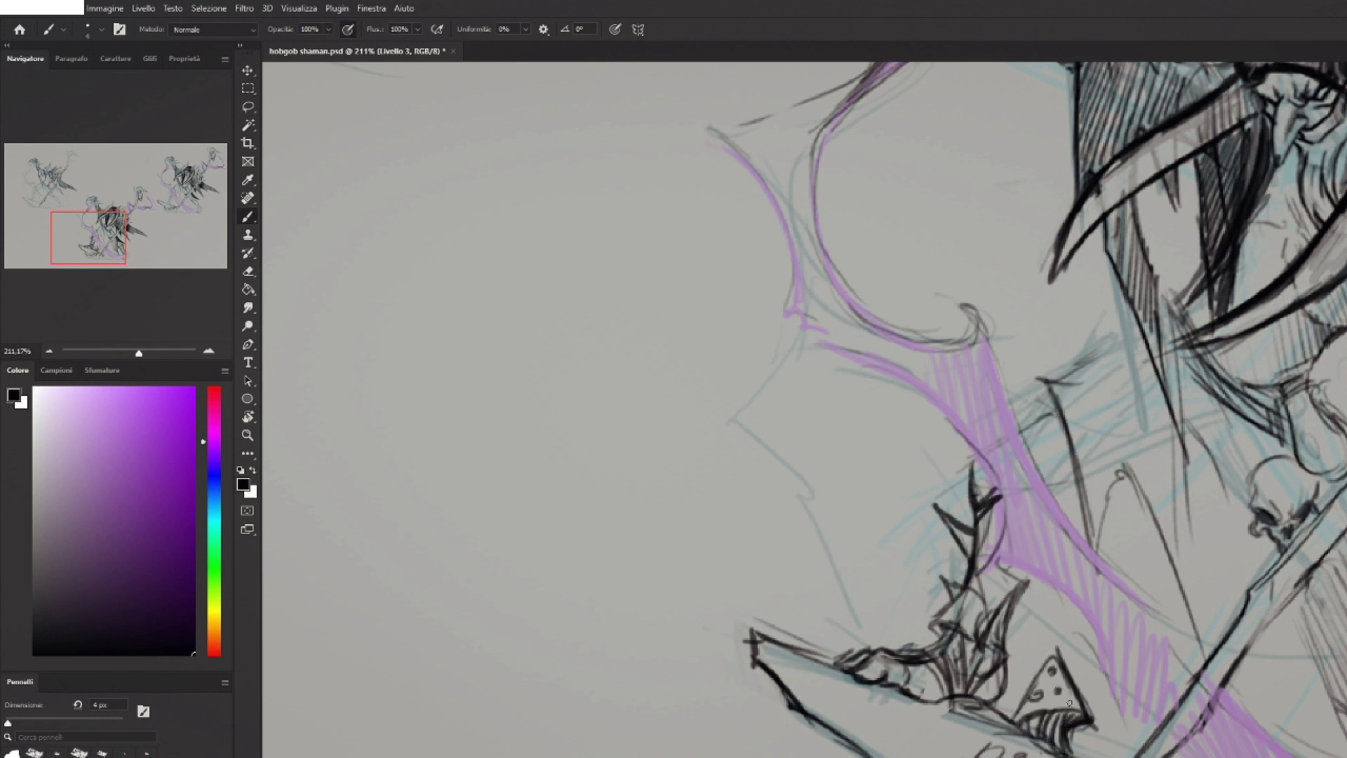
pyautogui.moveTo(1009, 650); pyautogui.dragTo(991, 707)
# Hatch the shaman's front robe panel between the violet smoke and the staff.
pyautogui.moveTo(1036, 491)
pyautogui.mouseDown()
pyautogui.moveTo(914, 574)
pyautogui.moveTo(789, 507)
pyautogui.moveTo(831, 389)
pyautogui.moveTo(821, 551)
pyautogui.mouseUp()
pyautogui.press('e')
pyautogui.press('b')
pyautogui.moveTo(874, 596)
pyautogui.mouseDown()
pyautogui.moveTo(911, 583)
pyautogui.moveTo(961, 666)
pyautogui.mouseUp()
pyautogui.moveTo(816, 484)
pyautogui.mouseDown()
pyautogui.moveTo(994, 573)
pyautogui.moveTo(1004, 479)
pyautogui.mouseUp()
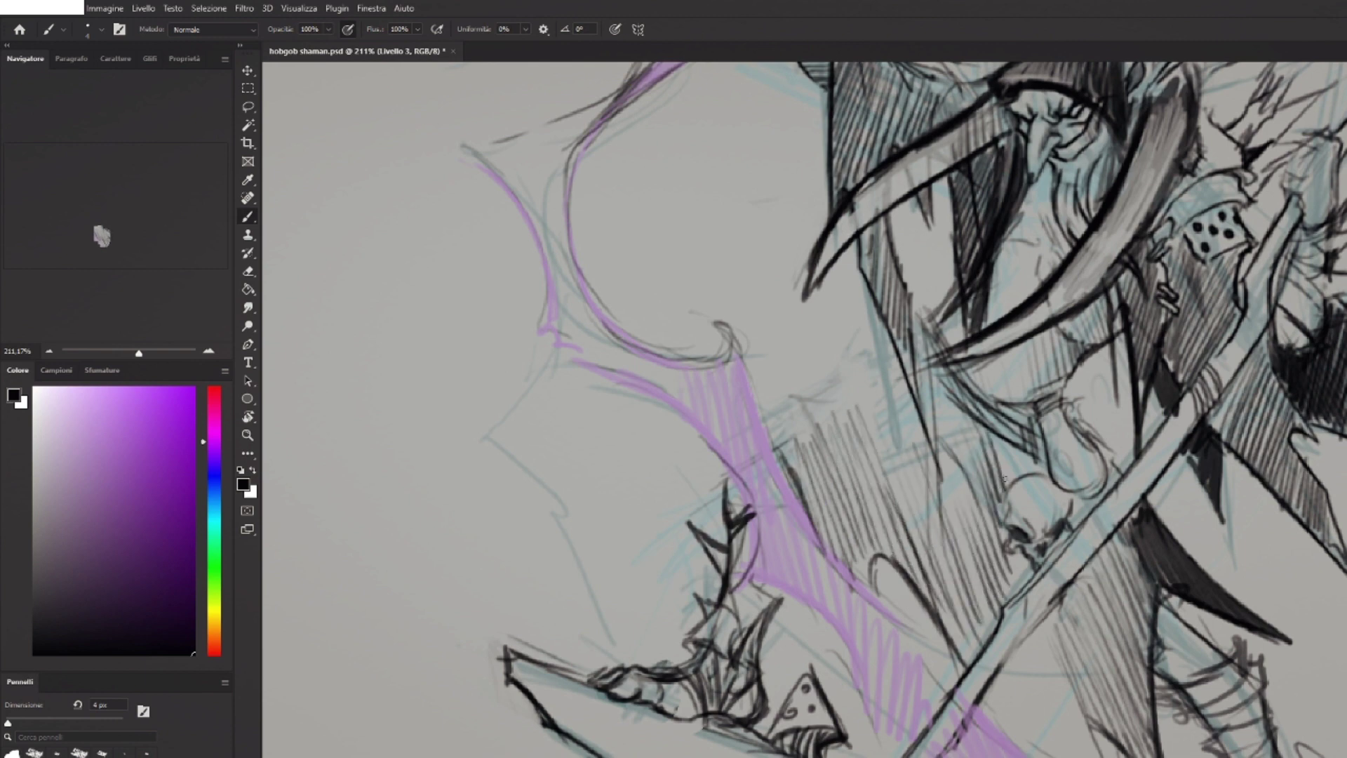
# Hatch the lower robe below the staff and define the robe's ragged upper edge beside the smoke.
pyautogui.moveTo(1055, 660); pyautogui.dragTo(1094, 724)
pyautogui.moveTo(1074, 682); pyautogui.dragTo(1131, 756)
pyautogui.moveTo(1084, 710); pyautogui.dragTo(1135, 756)
pyautogui.moveTo(770, 435); pyautogui.dragTo(857, 385)
# Add fine shading strokes to the shaman's chest beside the beard.
pyautogui.press('space')
pyautogui.moveTo(961, 498); pyautogui.dragTo(1043, 658)
pyautogui.scroll(1, 1053, 654)
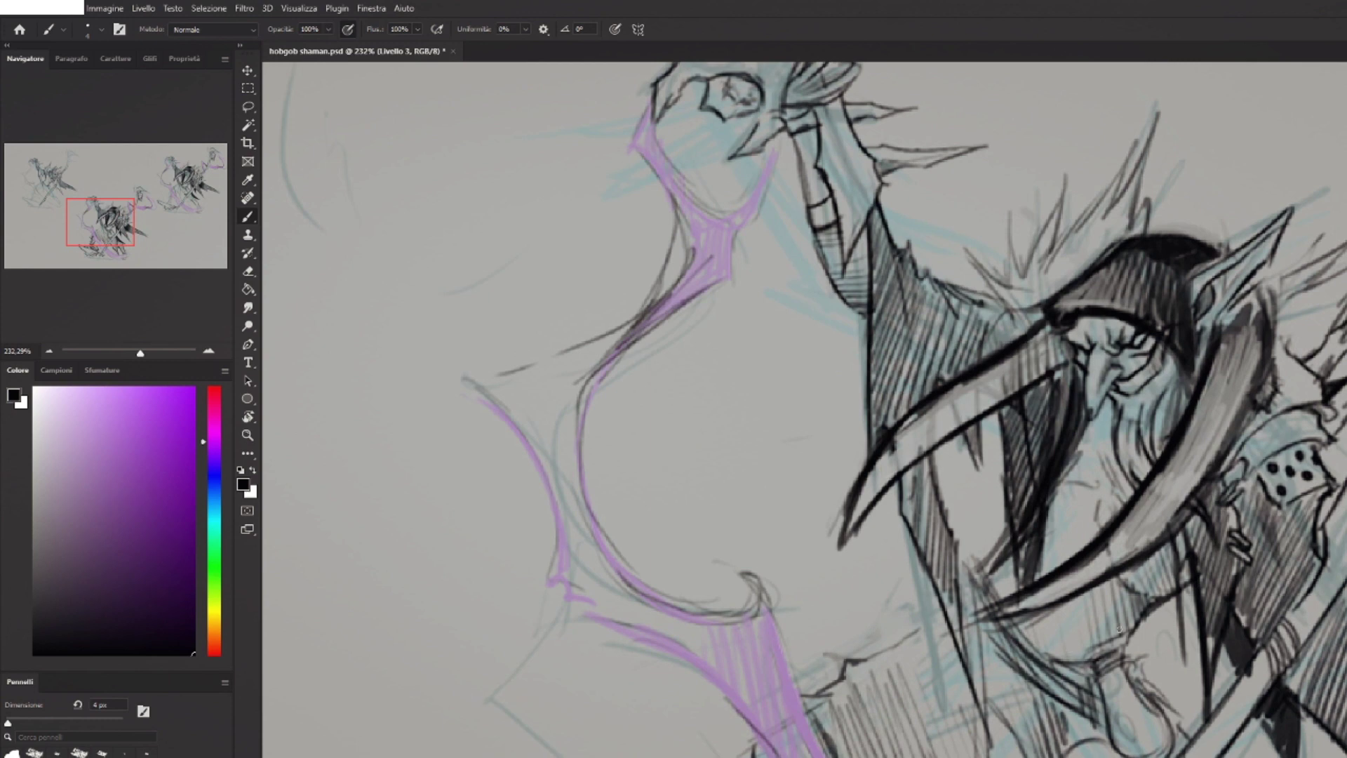
pyautogui.press('space')
pyautogui.moveTo(1054, 437); pyautogui.dragTo(970, 551)
pyautogui.moveTo(963, 619); pyautogui.dragTo(1012, 600)
pyautogui.moveTo(975, 602); pyautogui.dragTo(1026, 619)
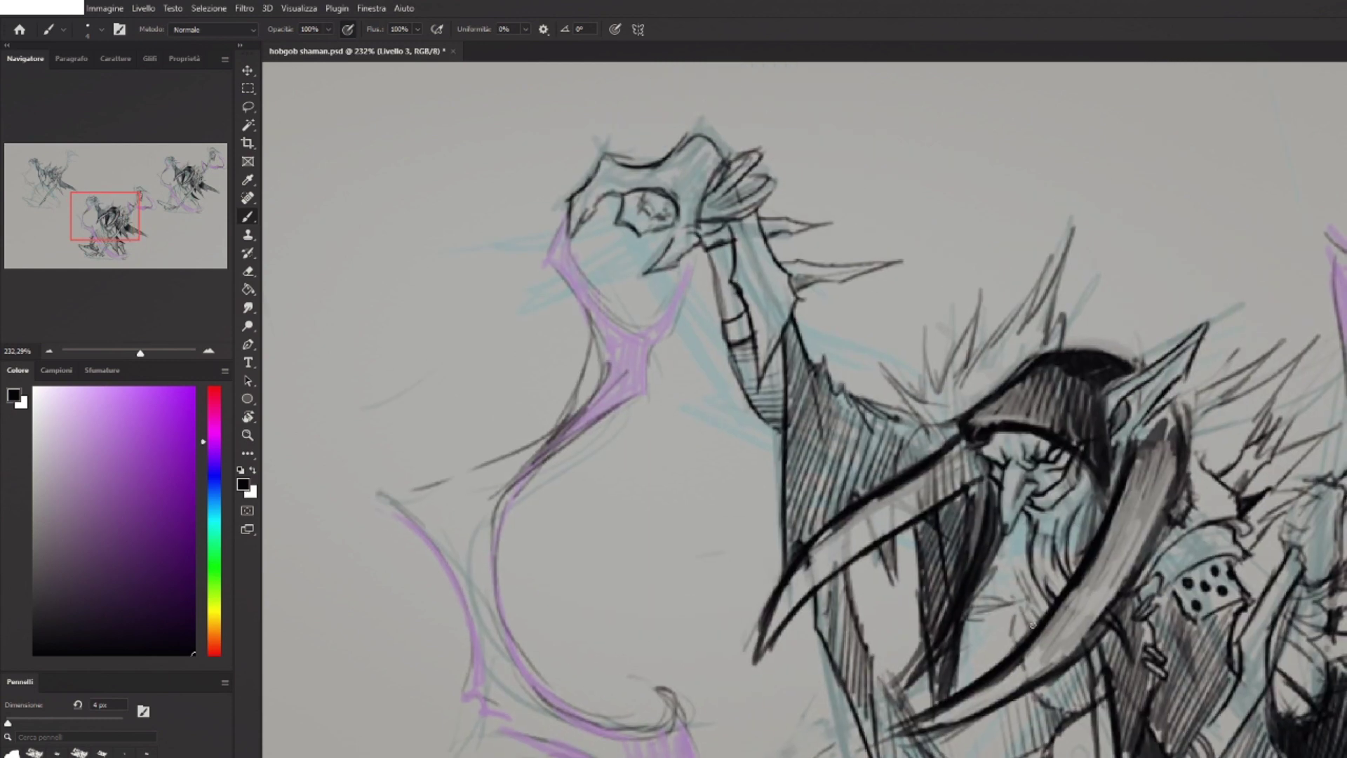
pyautogui.moveTo(985, 560); pyautogui.dragTo(1026, 548)
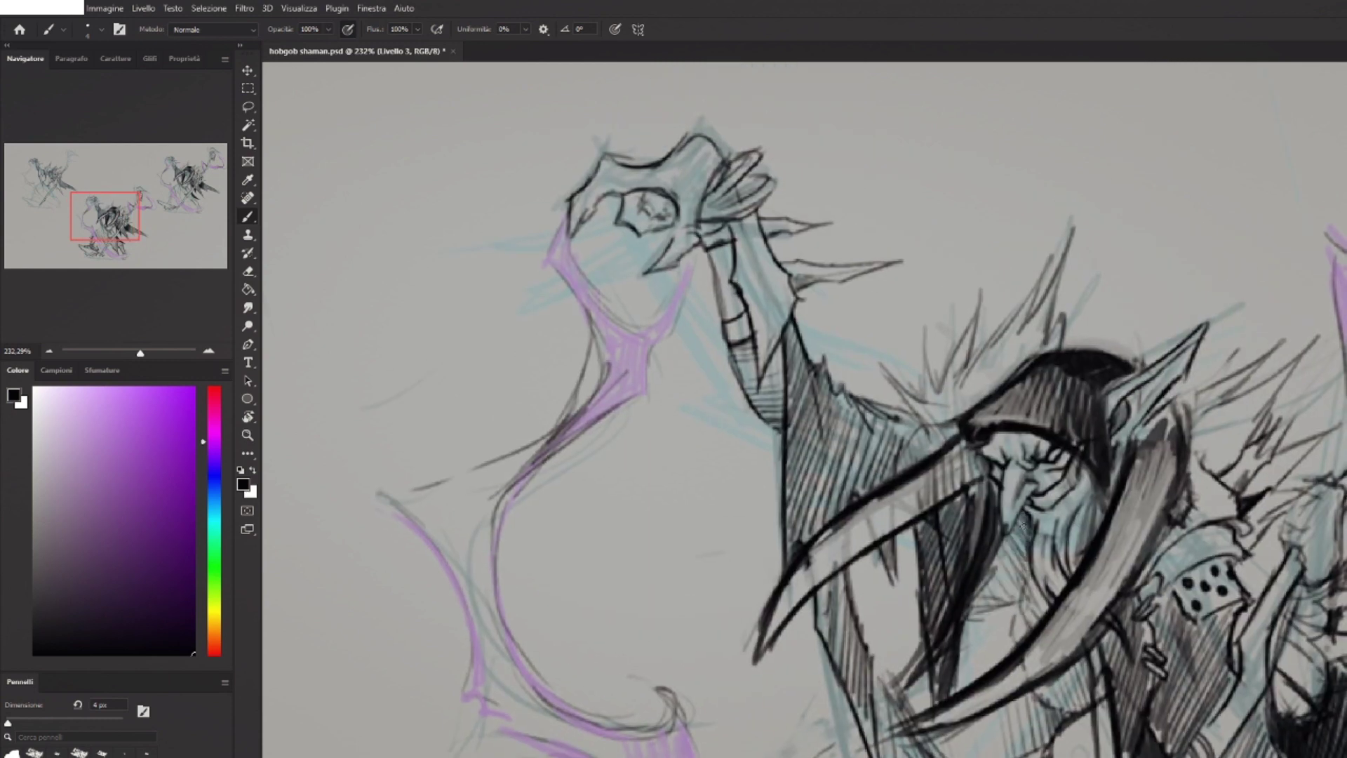
pyautogui.scroll(-7, 1022, 525)
pyautogui.scroll(2, 1052, 691)
pyautogui.press('space')
pyautogui.moveTo(1056, 694); pyautogui.dragTo(976, 653)
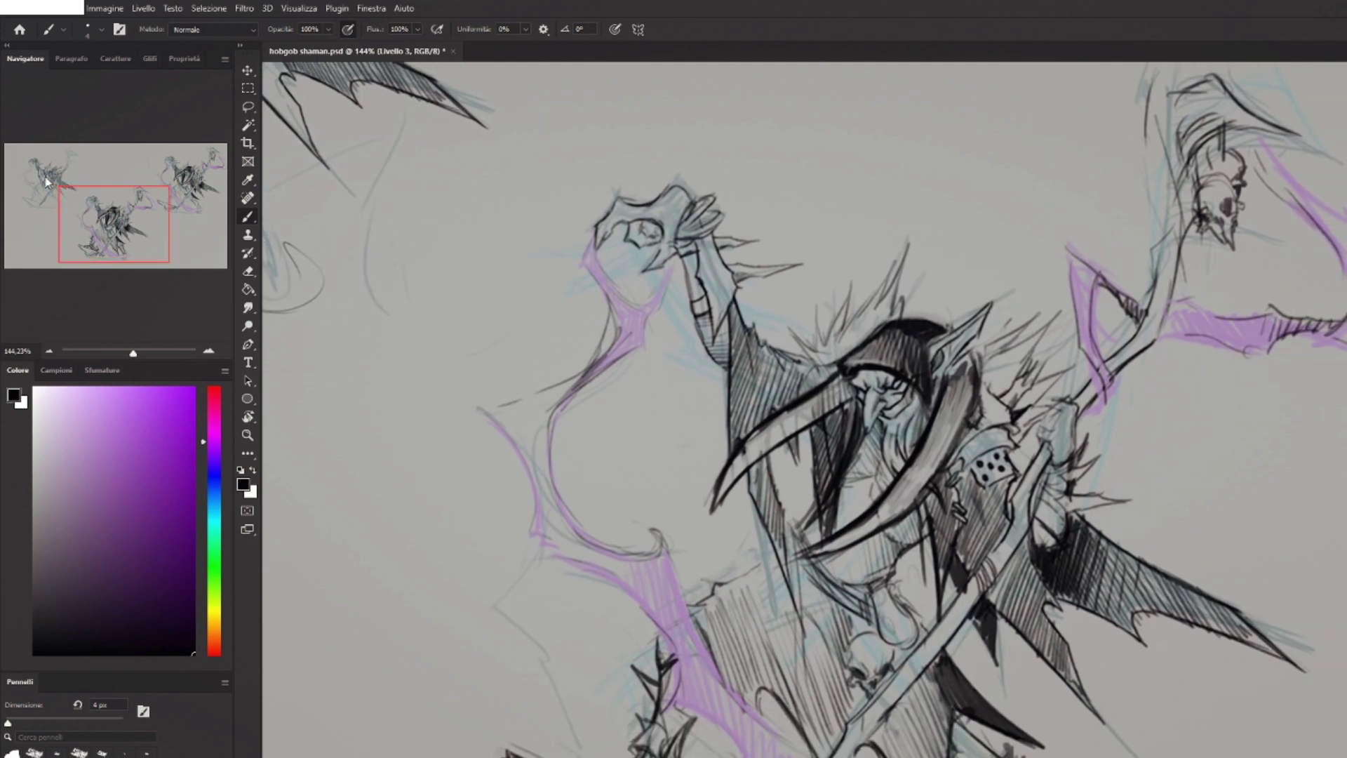